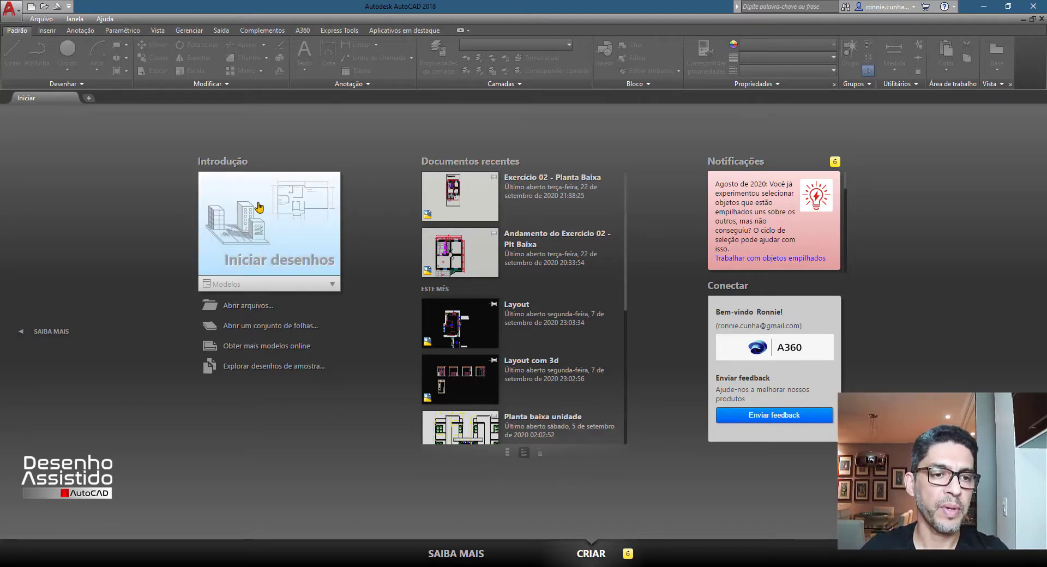
# Start the blank Desenho4 drawing from Iniciar desenhos on the start page
pyautogui.click(253, 223)
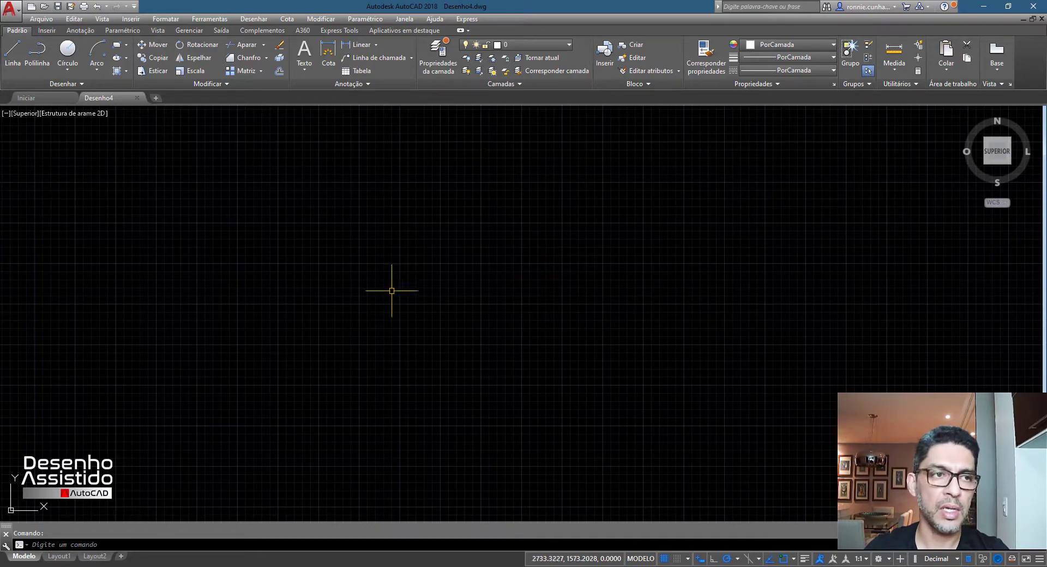
# Check the Unidades settings from the application menu, close them, then type UN at the prompt
pyautogui.click(9, 10)
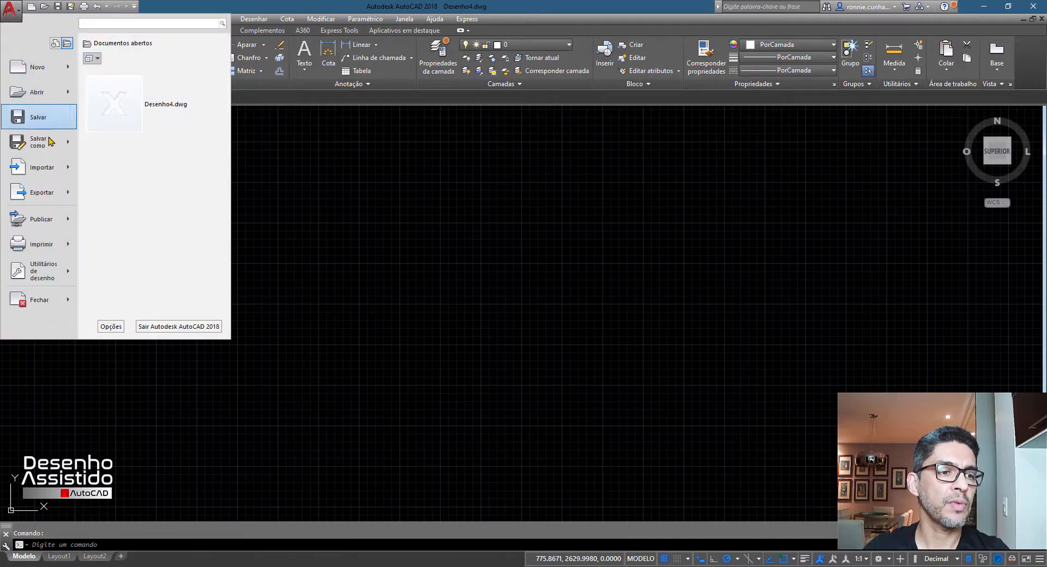
pyautogui.moveTo(39, 270)
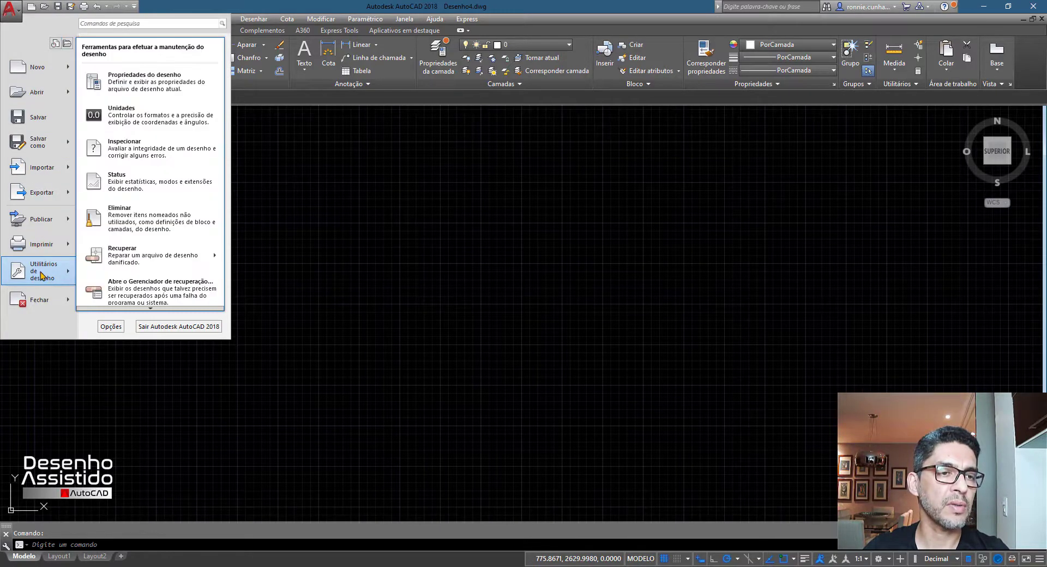
pyautogui.click(114, 120)
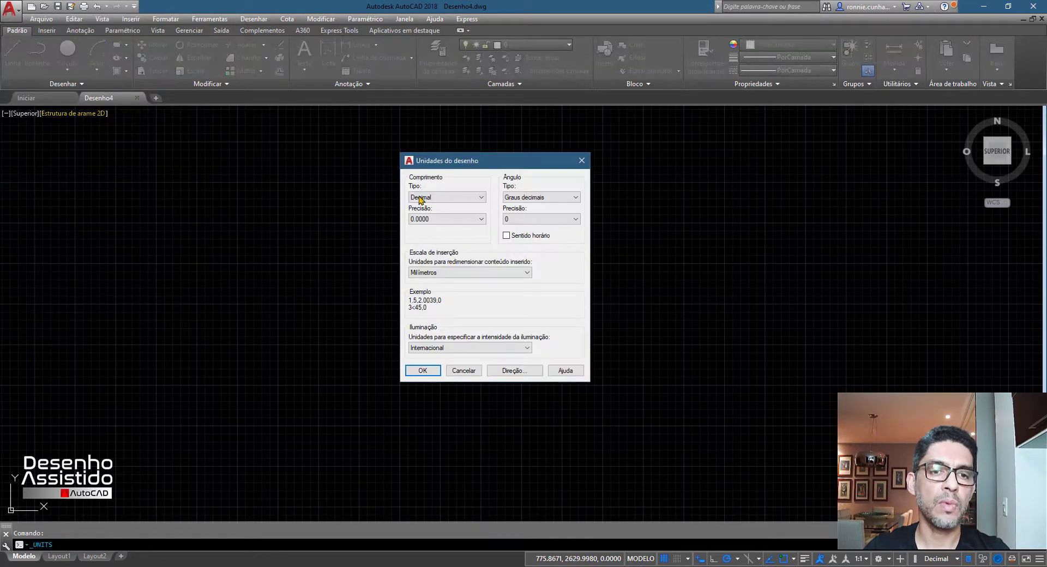
pyautogui.click(582, 161)
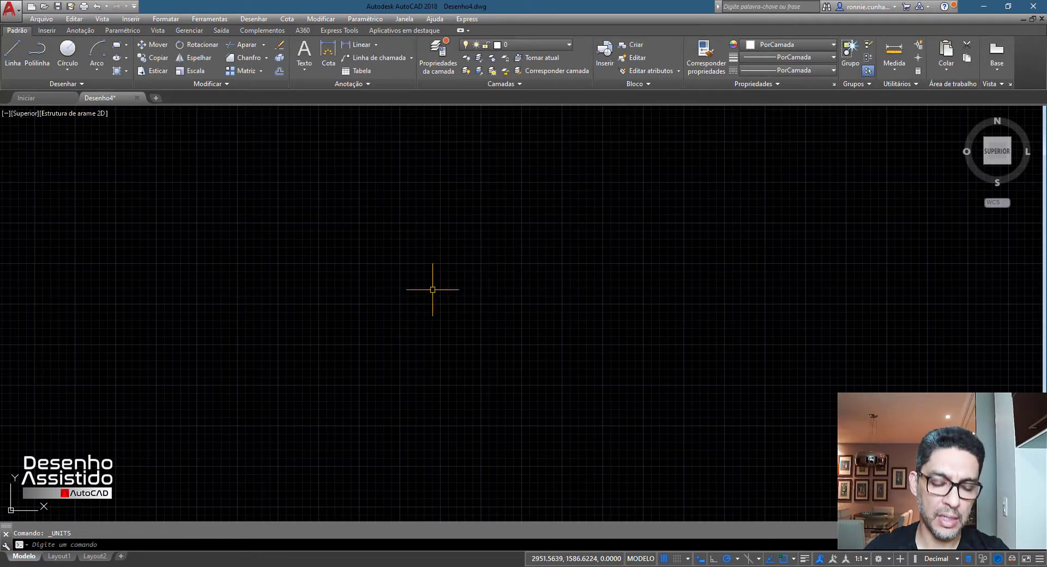
pyautogui.write('UN')
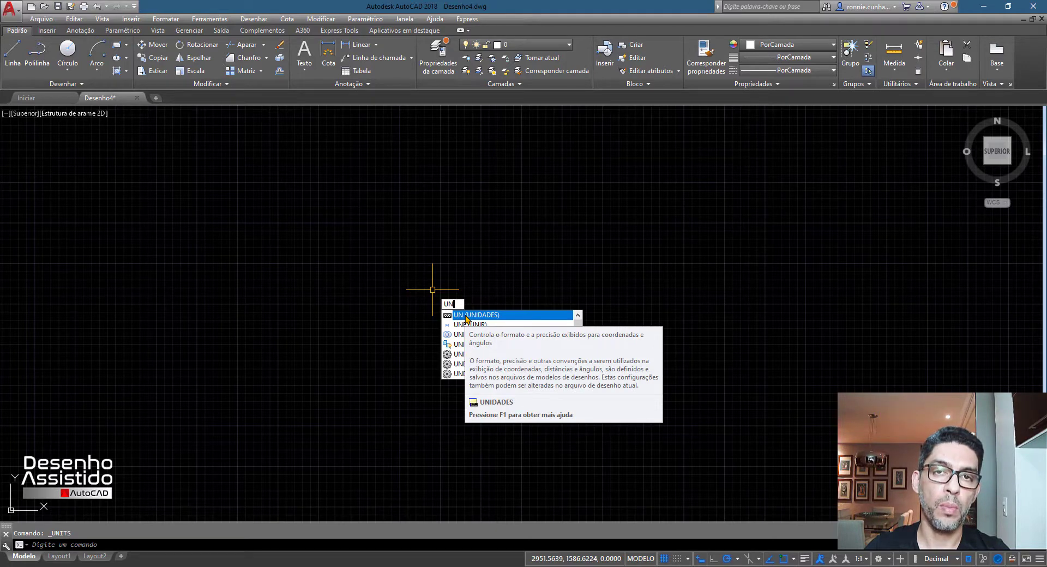
# Run UNIDADES and set length precision 0.00, keeping Milímetros insertion units and angle precision 0
pyautogui.click(467, 315)
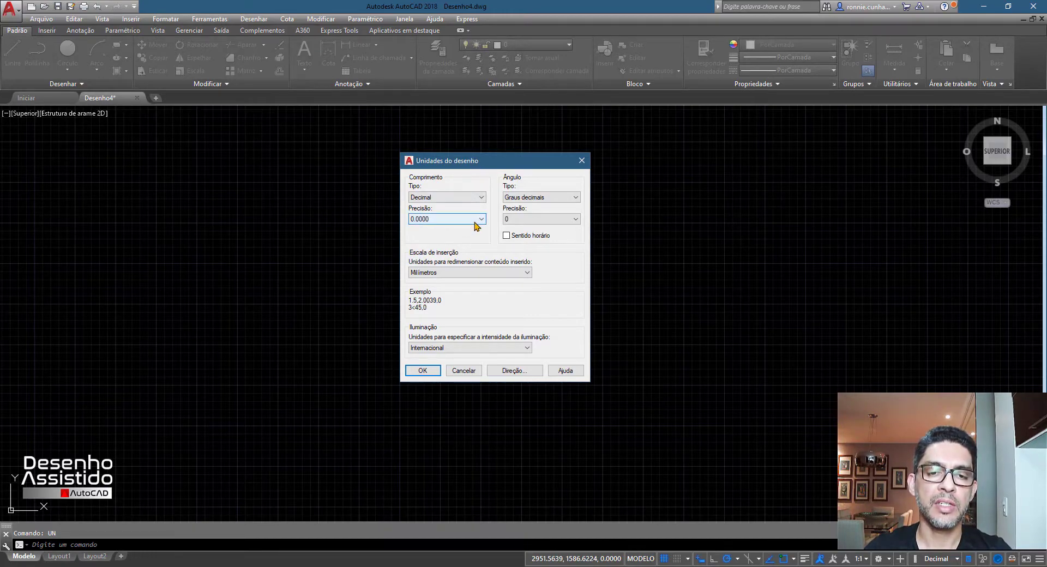
pyautogui.click(476, 222)
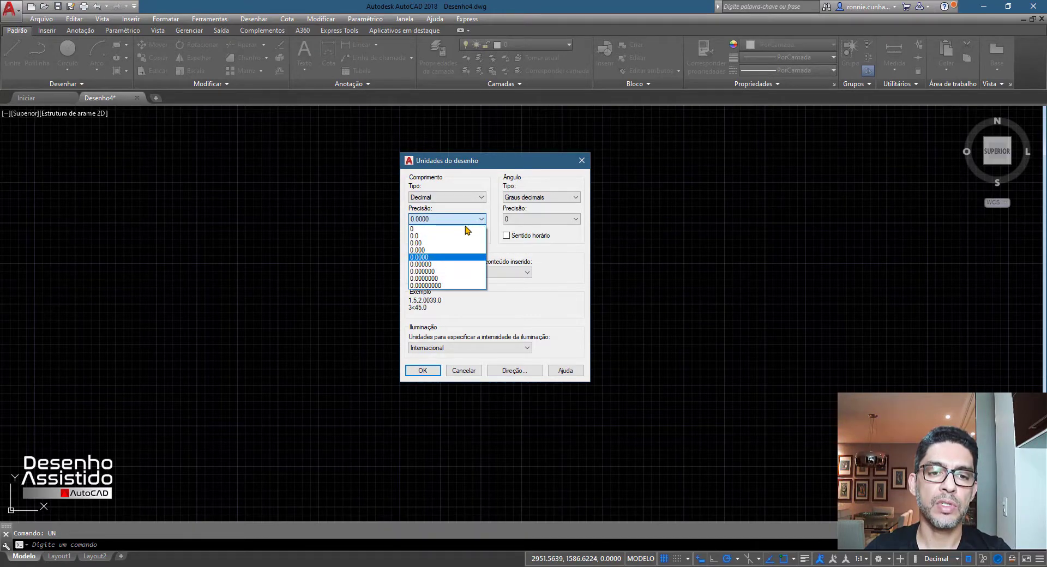
pyautogui.click(422, 243)
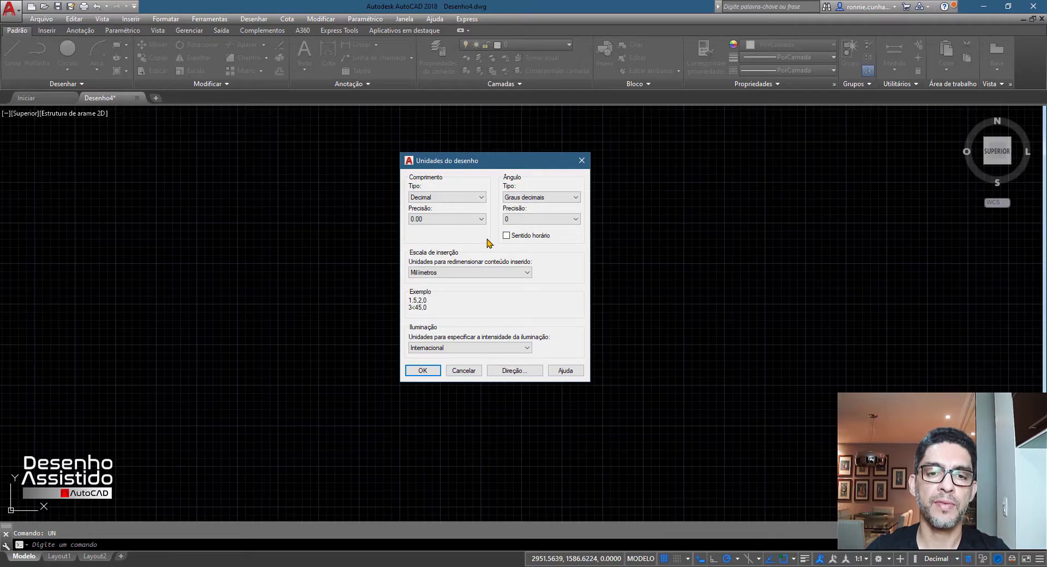
pyautogui.moveTo(482, 162); pyautogui.dragTo(486, 178)
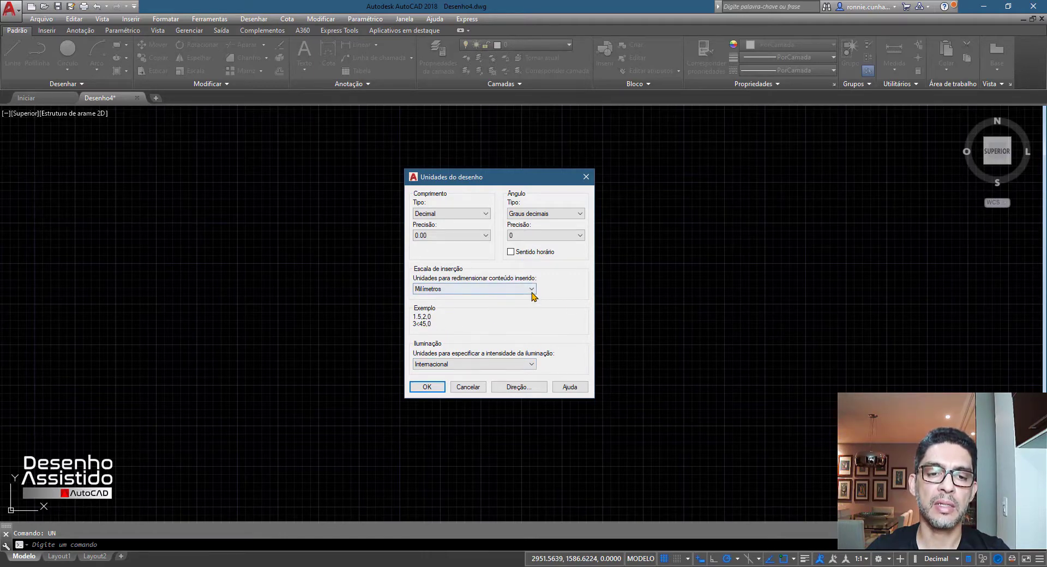
pyautogui.moveTo(483, 289)
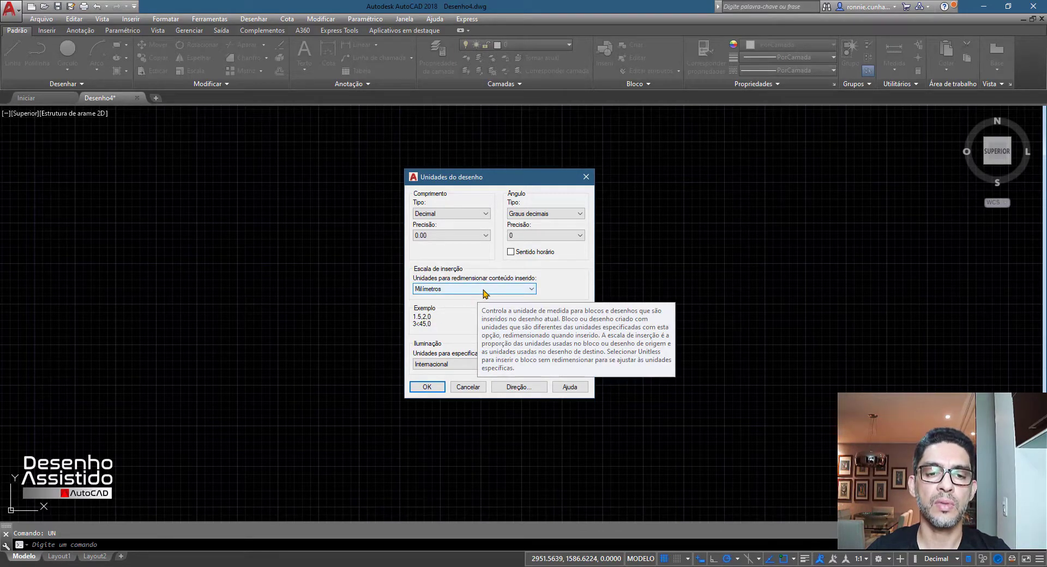
pyautogui.click(482, 292)
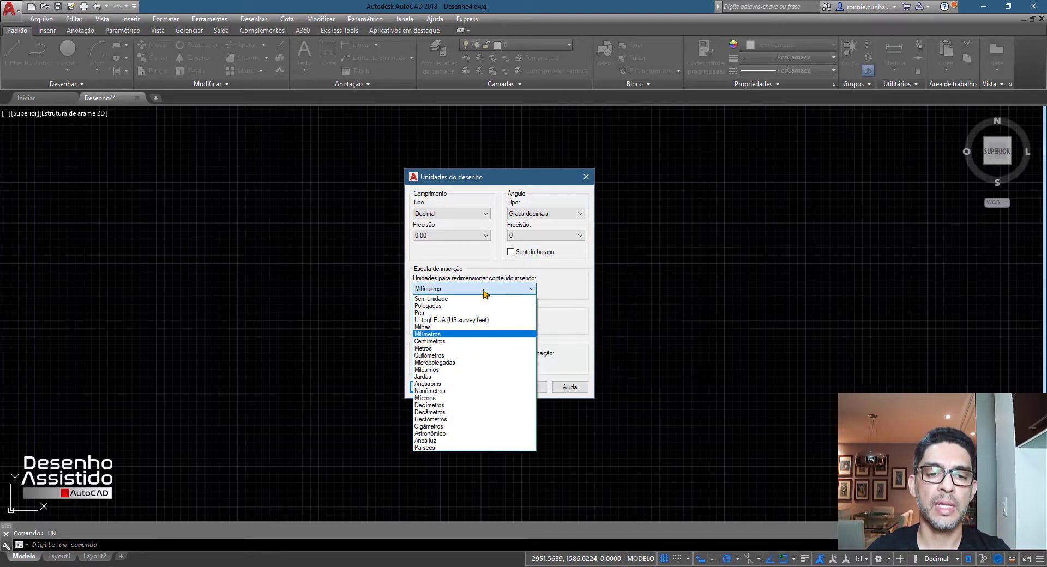
pyautogui.click(570, 336)
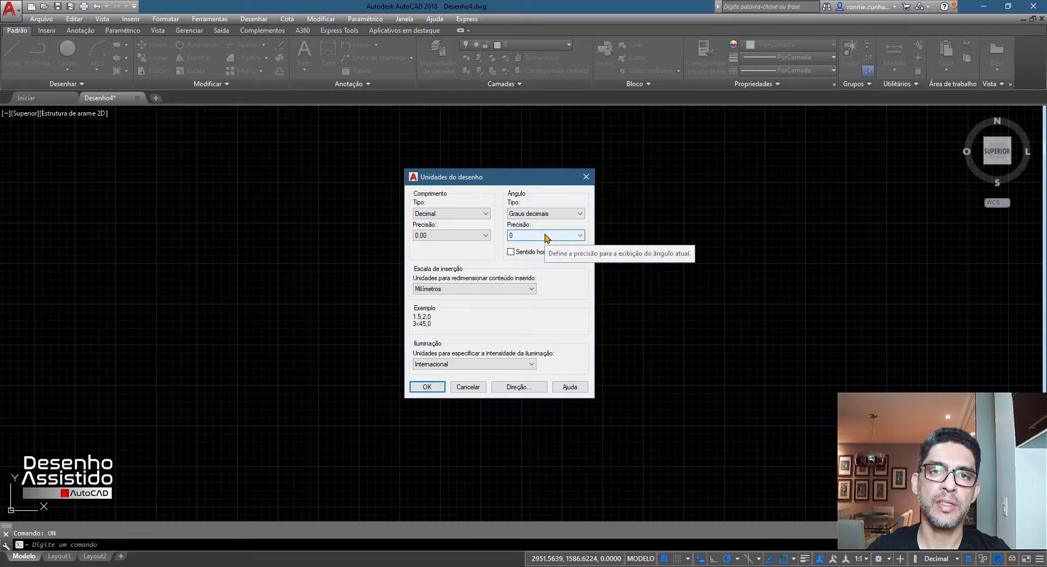
pyautogui.click(548, 236)
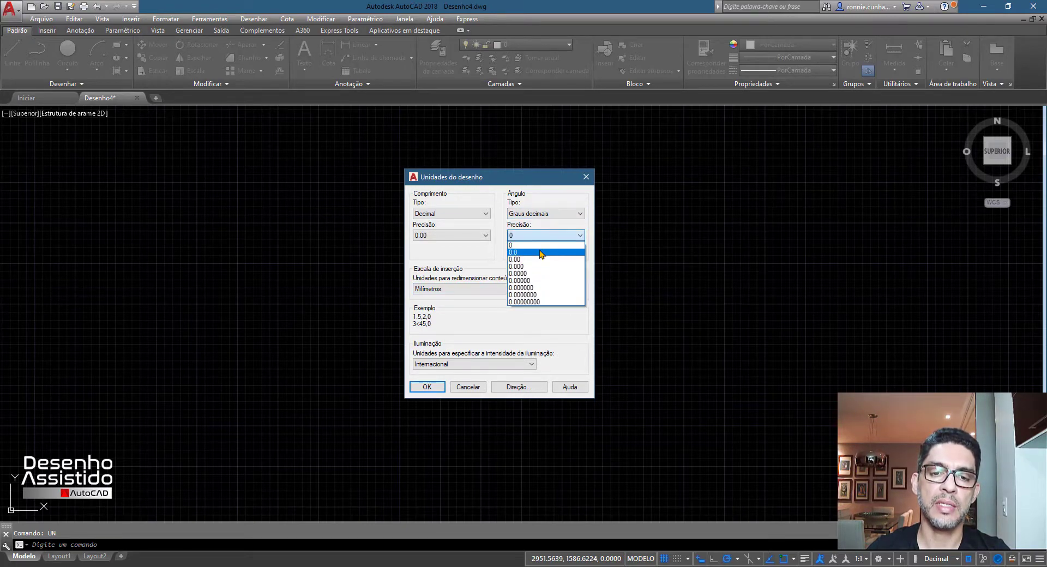
pyautogui.click(567, 235)
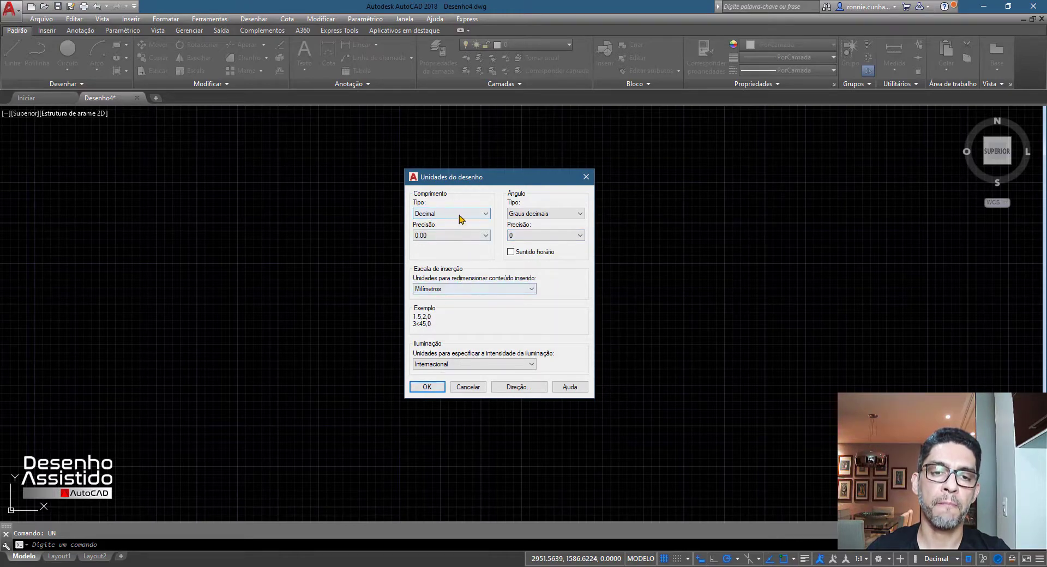
pyautogui.click(428, 387)
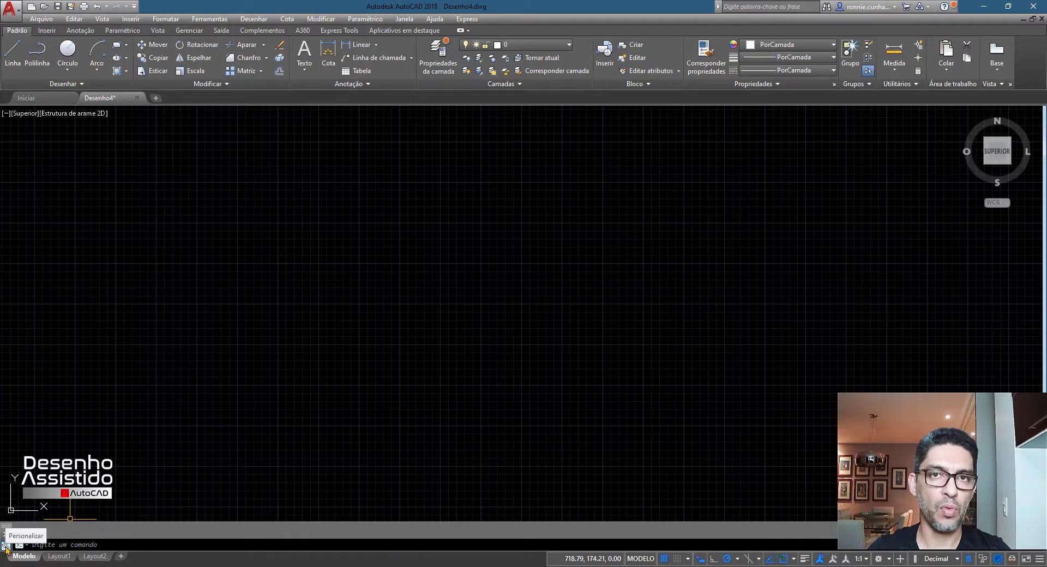
pyautogui.write('un')
pyautogui.press('Return')
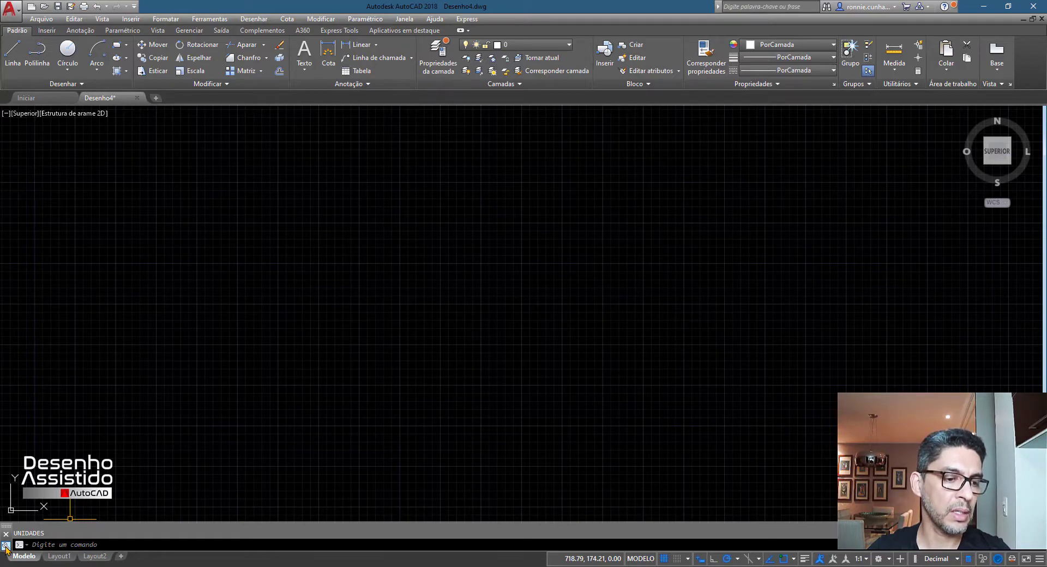
pyautogui.moveTo(6, 532); pyautogui.dragTo(158, 532)
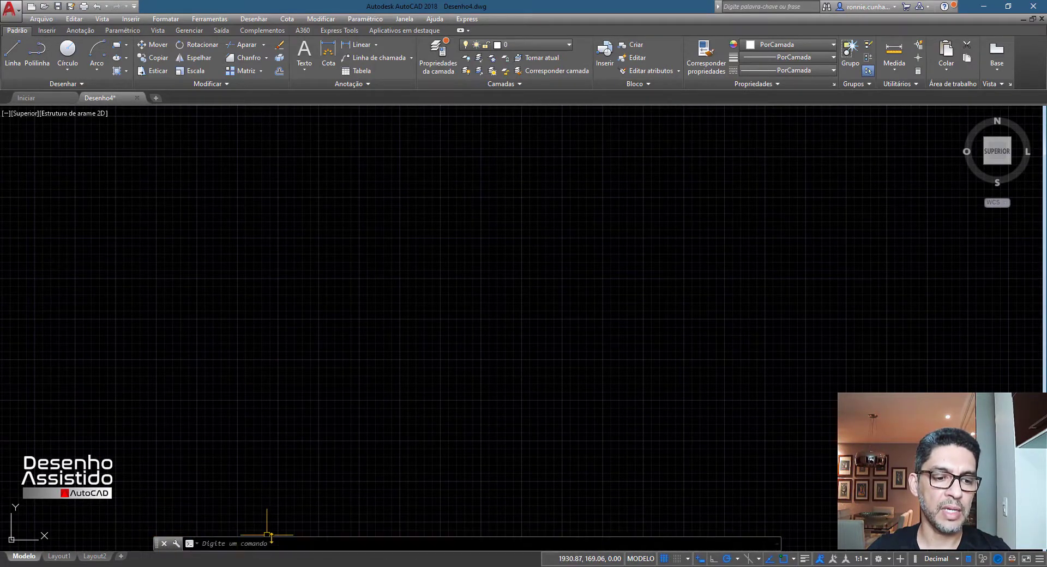
pyautogui.moveTo(158, 548)
pyautogui.mouseDown()
pyautogui.moveTo(161, 459)
pyautogui.moveTo(138, 443)
pyautogui.moveTo(141, 480)
pyautogui.mouseUp()
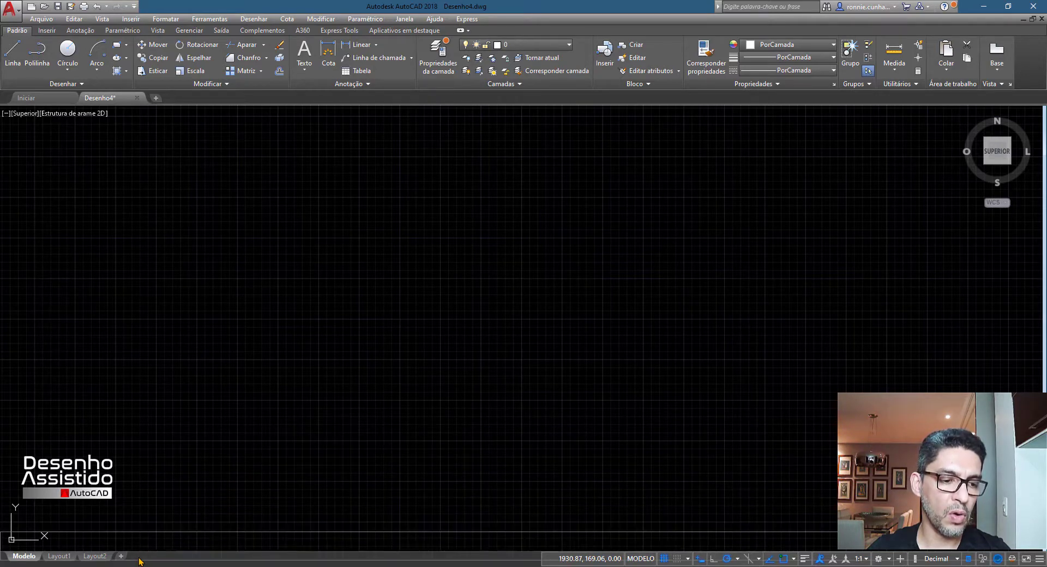
pyautogui.moveTo(140, 559); pyautogui.dragTo(137, 558)
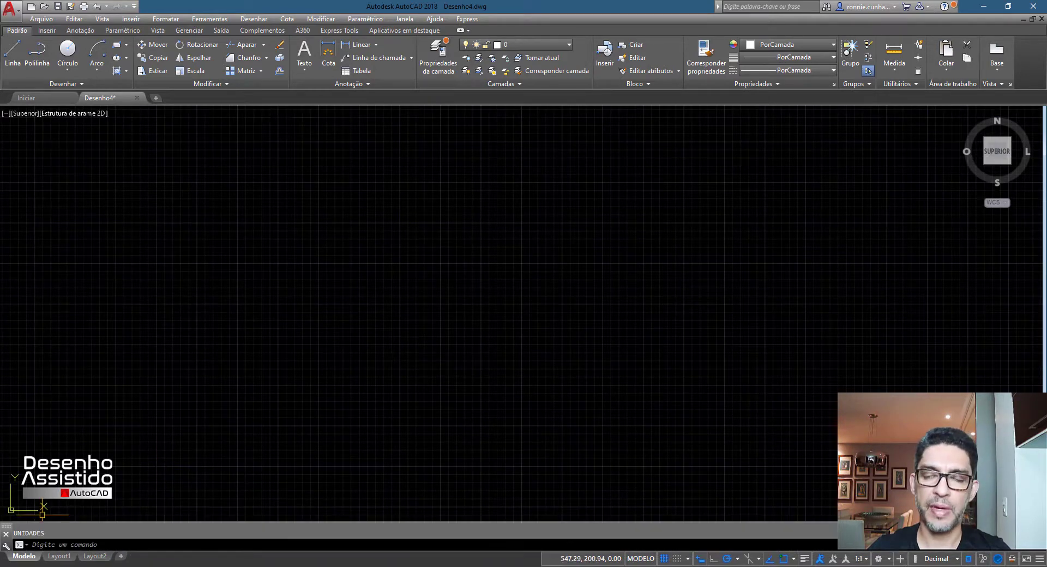
# In Opções, set the uniform model-space background to light grey, lightness 82 (RGB 209,209,209)
pyautogui.click(7, 546)
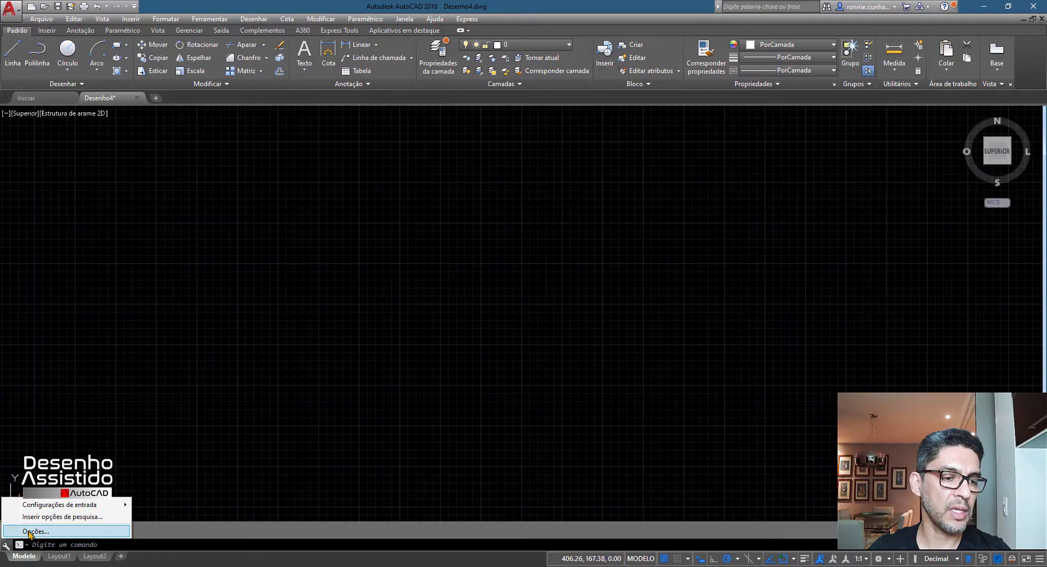
pyautogui.click(30, 532)
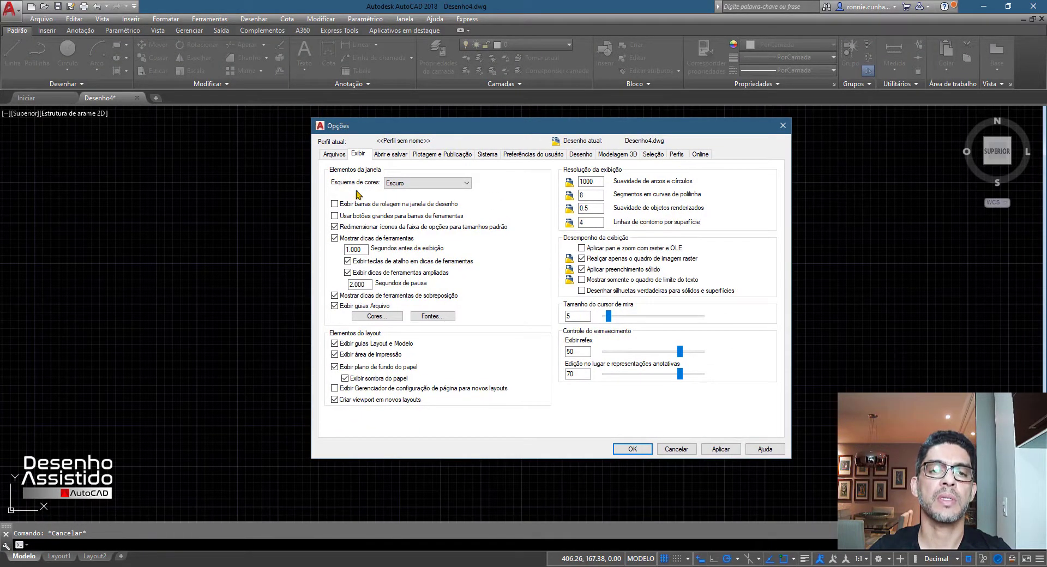
pyautogui.click(333, 154)
pyautogui.click(358, 154)
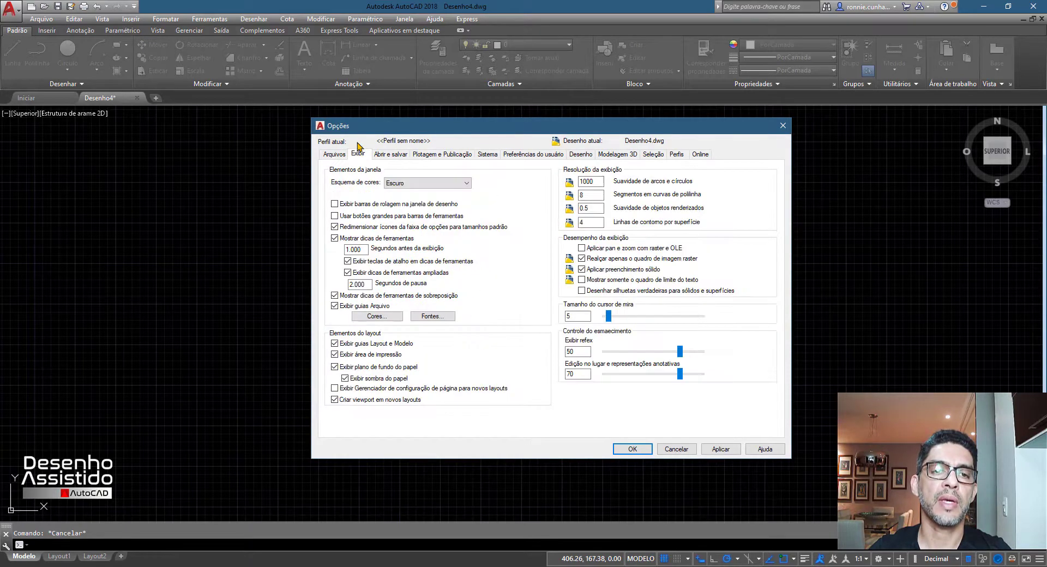
pyautogui.click(393, 318)
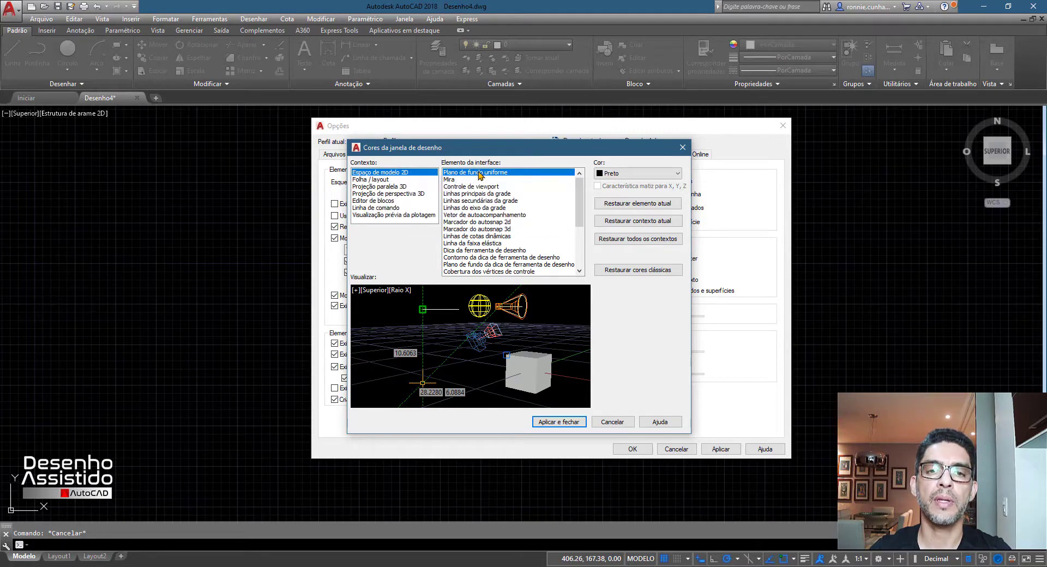
pyautogui.click(656, 175)
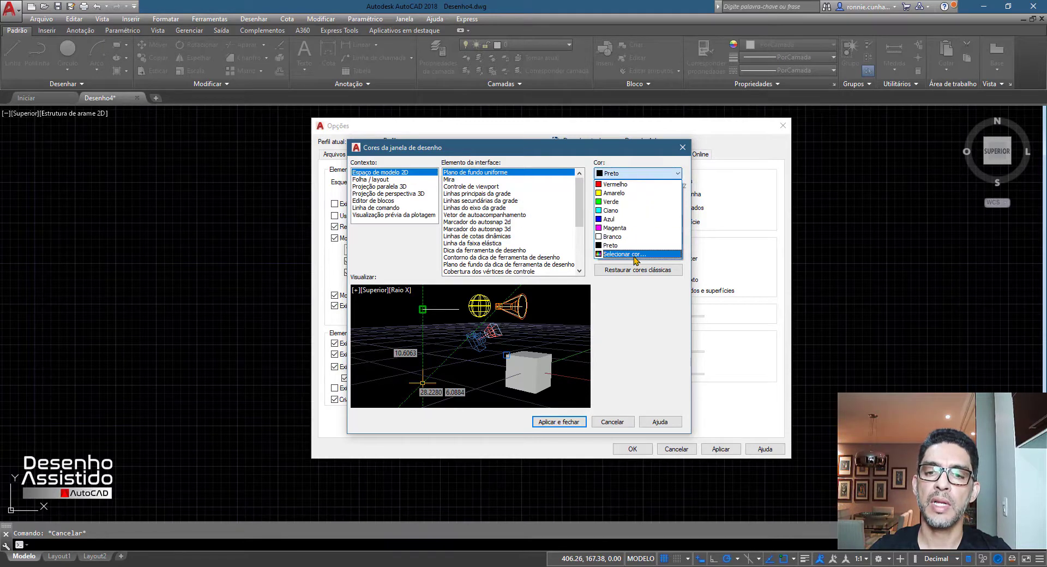
pyautogui.click(636, 255)
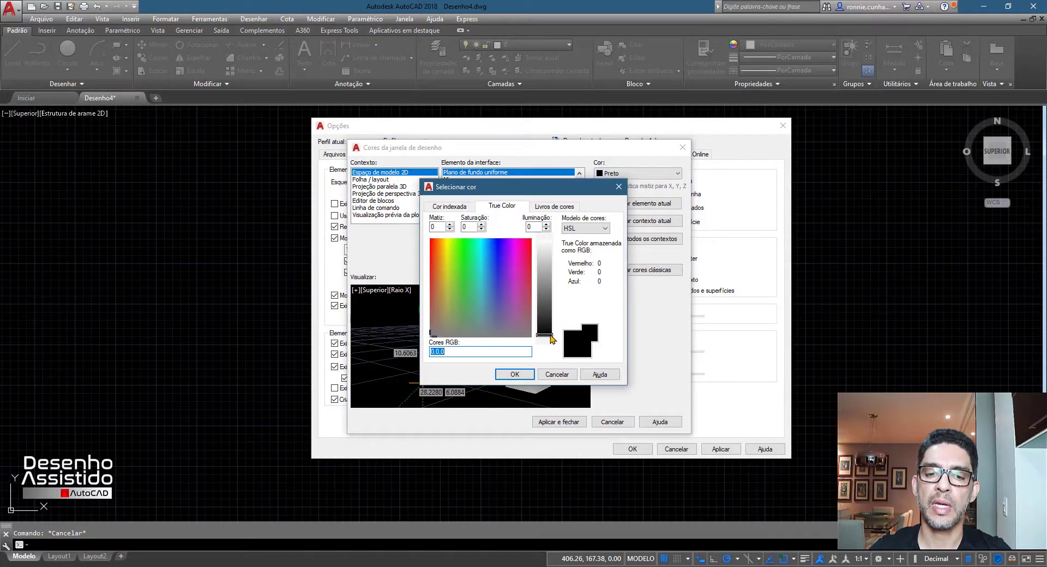
pyautogui.moveTo(551, 335); pyautogui.dragTo(547, 259)
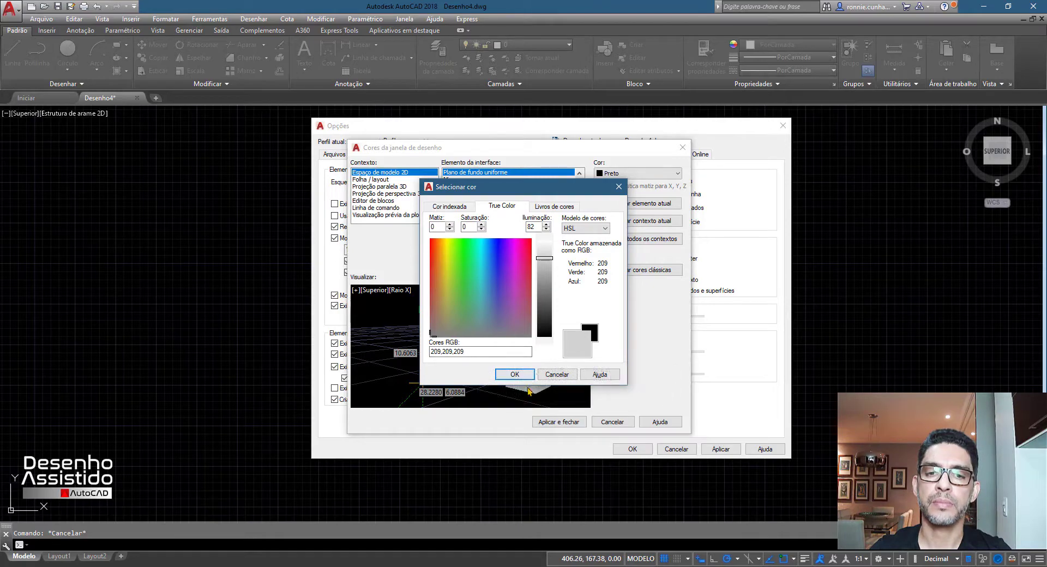
pyautogui.click(515, 375)
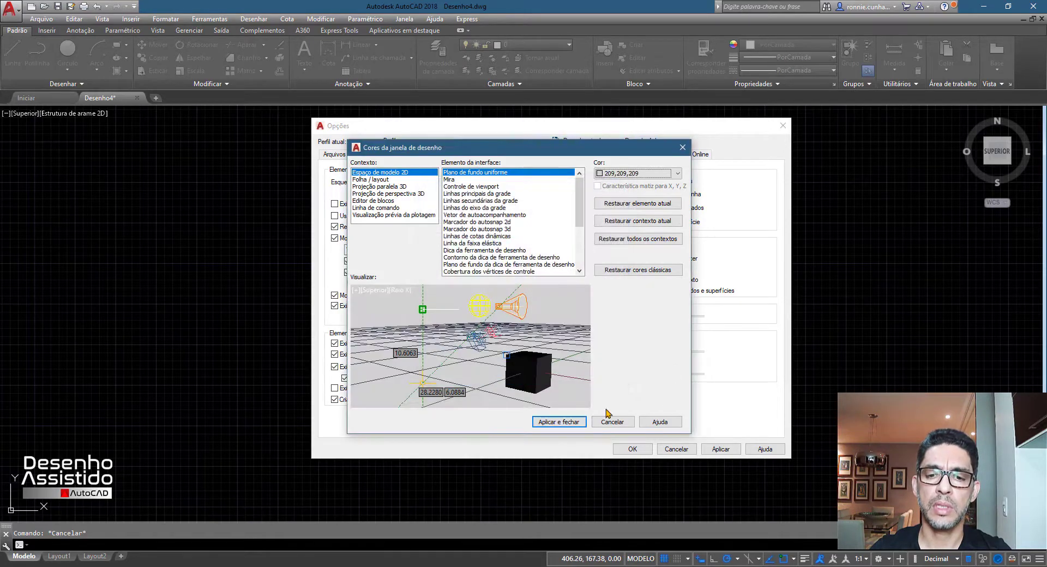
pyautogui.click(557, 422)
pyautogui.click(718, 451)
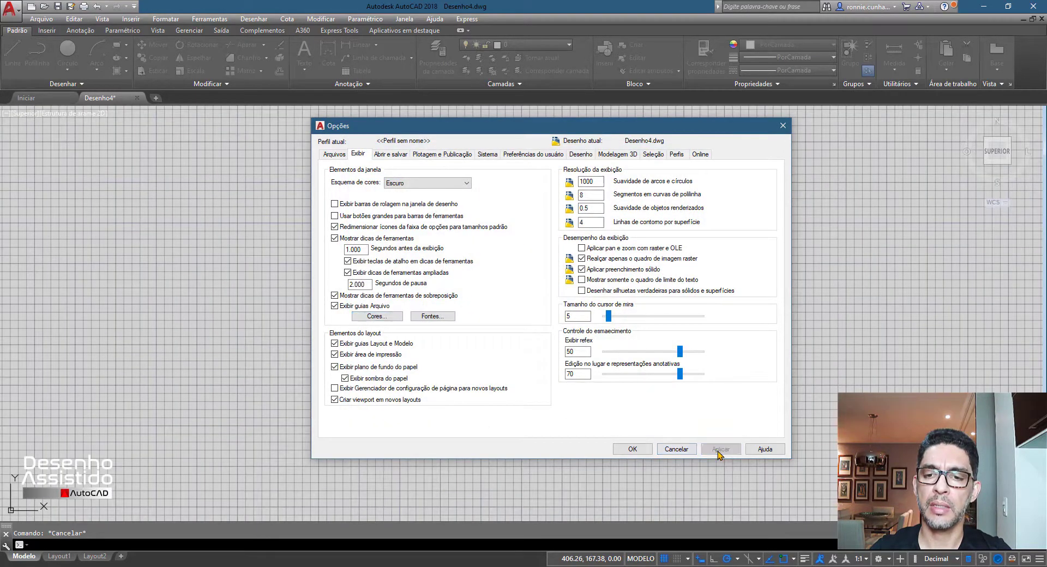
# Close Opções, turn off the drawing grid, and bring up the command-line customization menu
pyautogui.click(633, 449)
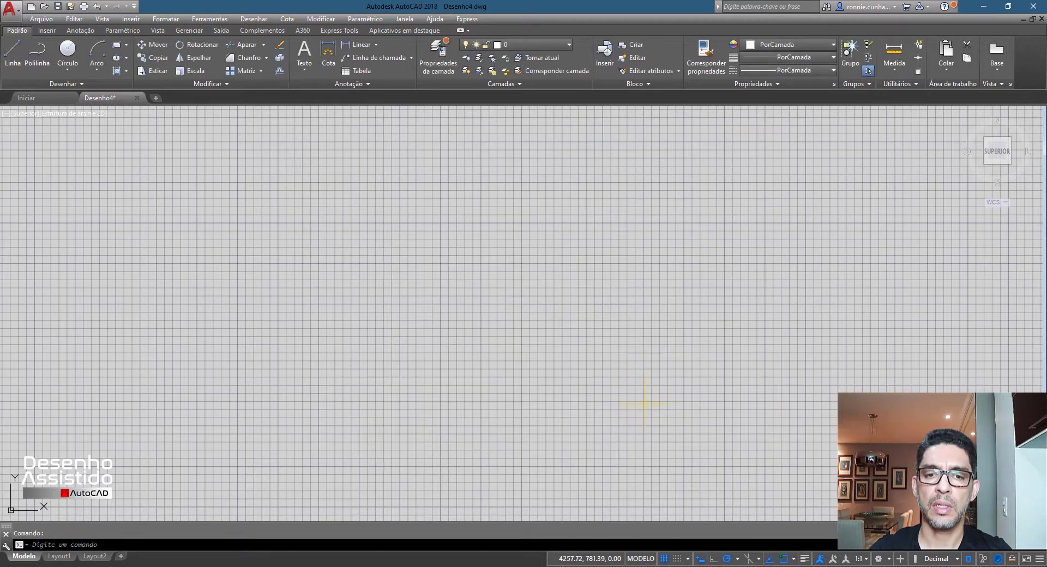
pyautogui.click(407, 257)
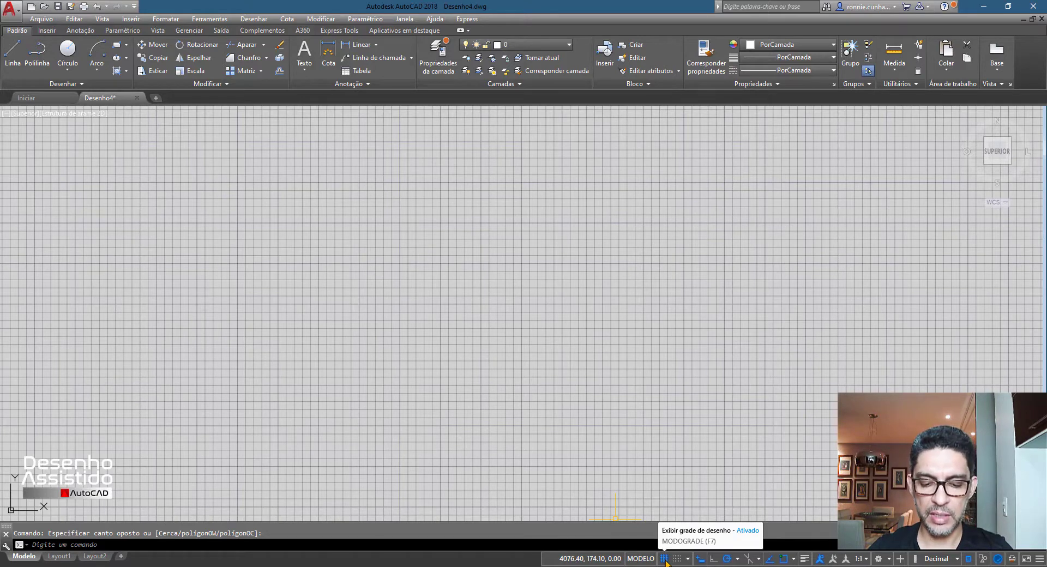
pyautogui.click(664, 559)
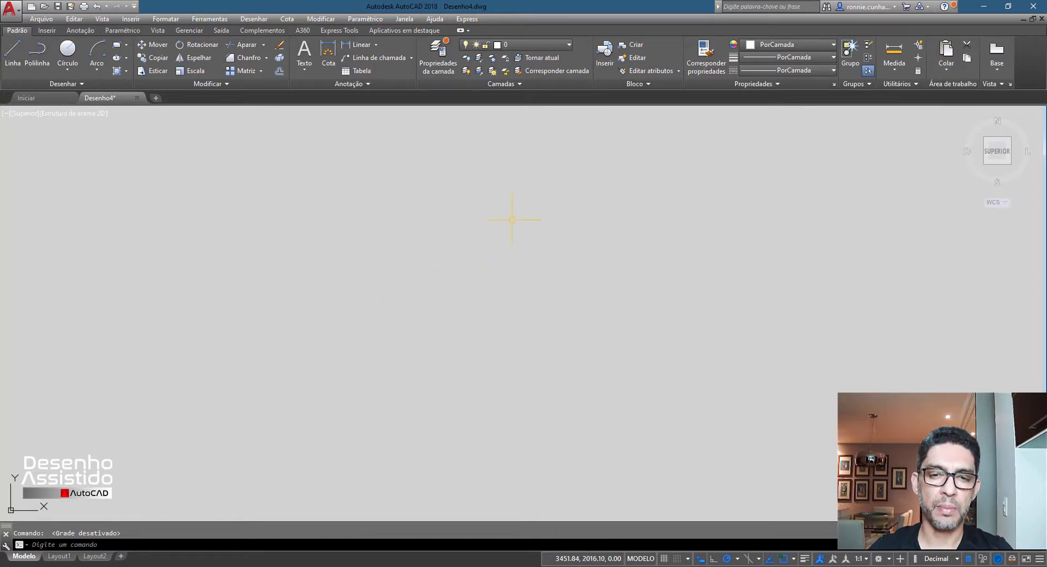
pyautogui.click(6, 545)
# Make the model-space crosshair purple (ACI colour 190), then close Opções
pyautogui.click(61, 531)
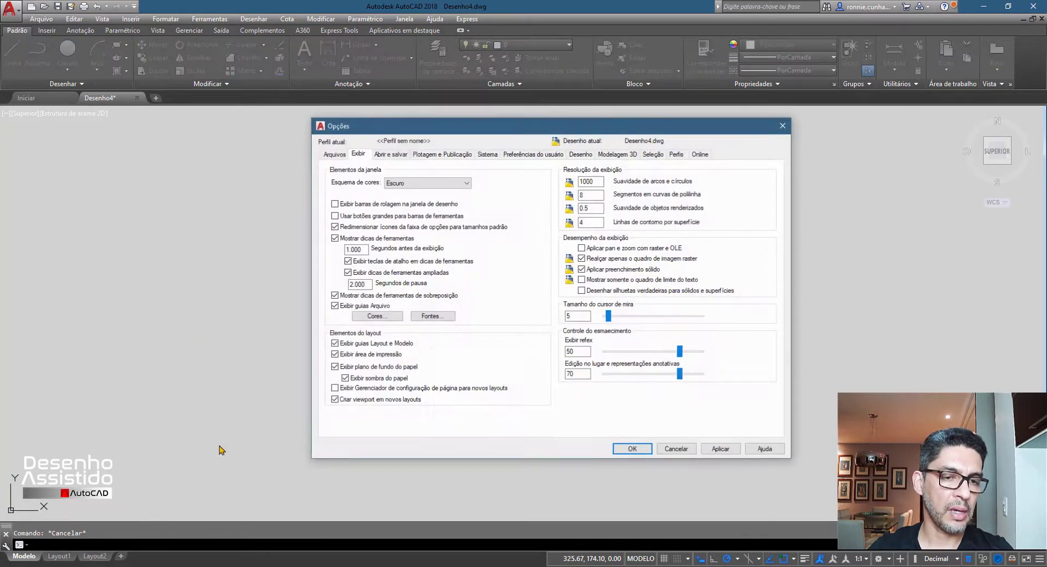
pyautogui.click(392, 317)
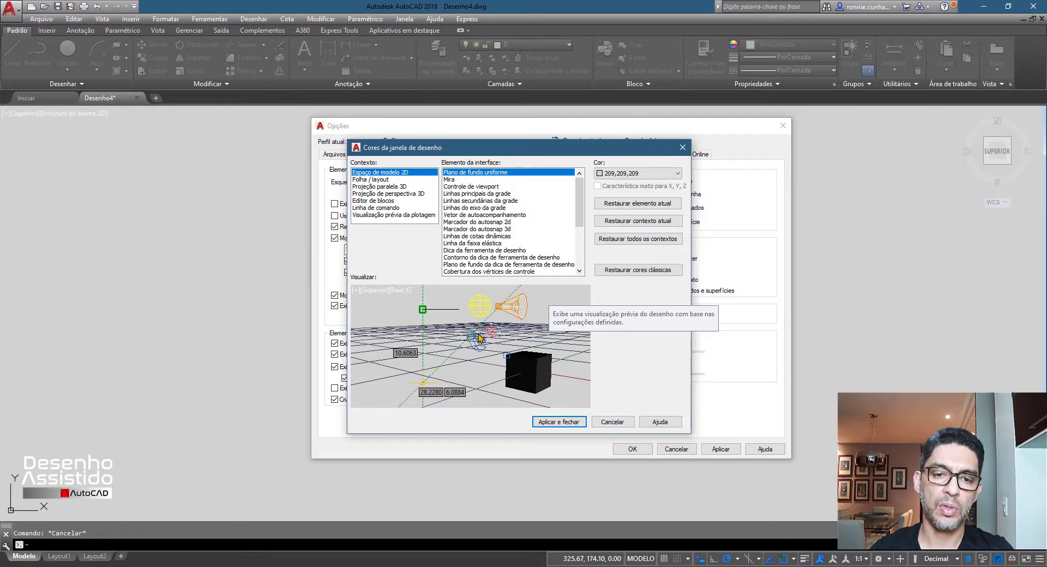
pyautogui.click(454, 180)
pyautogui.click(677, 175)
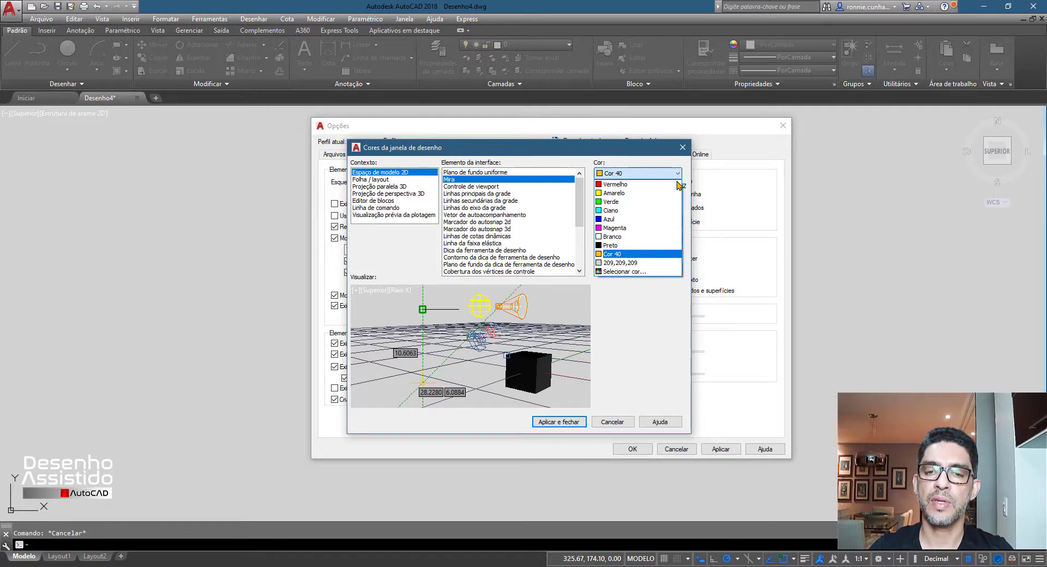
pyautogui.click(625, 271)
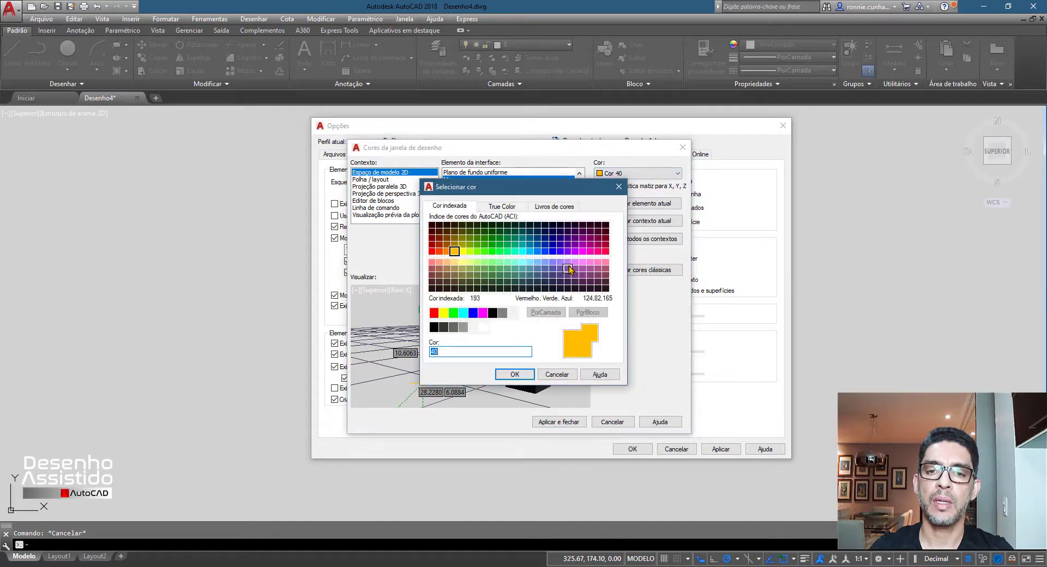
pyautogui.click(568, 251)
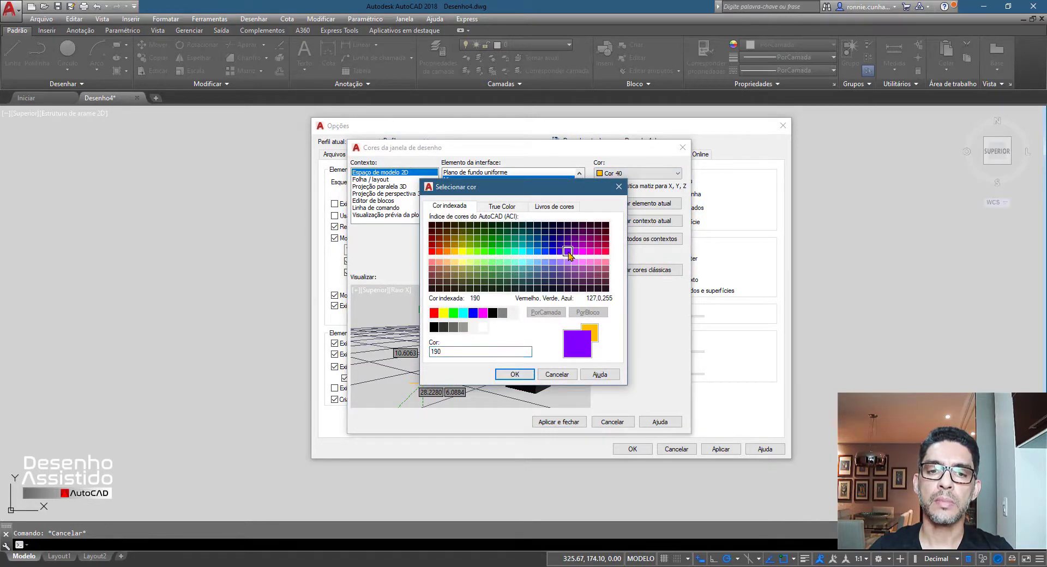
pyautogui.click(515, 375)
pyautogui.click(560, 422)
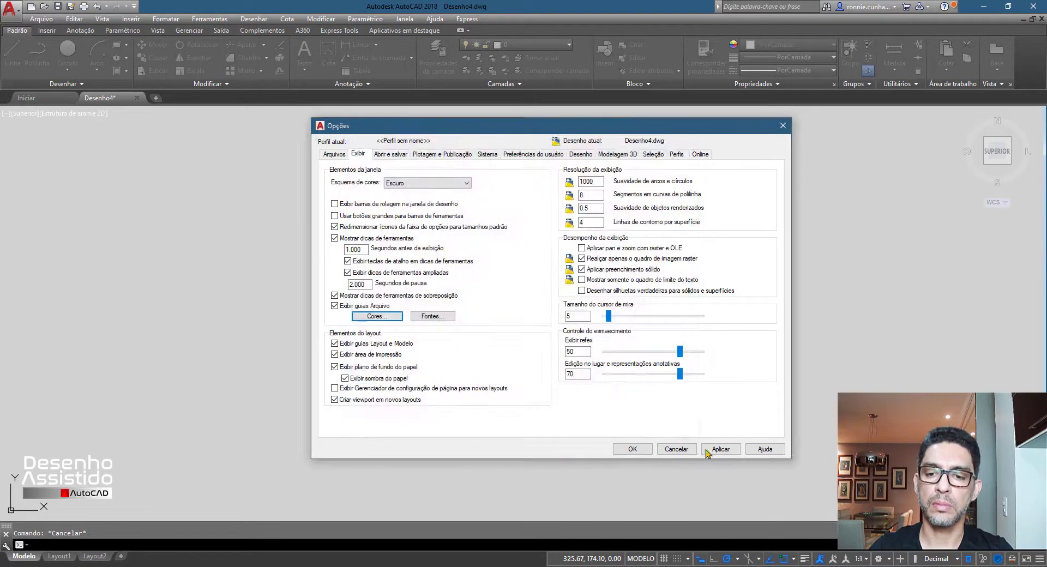
pyautogui.click(634, 450)
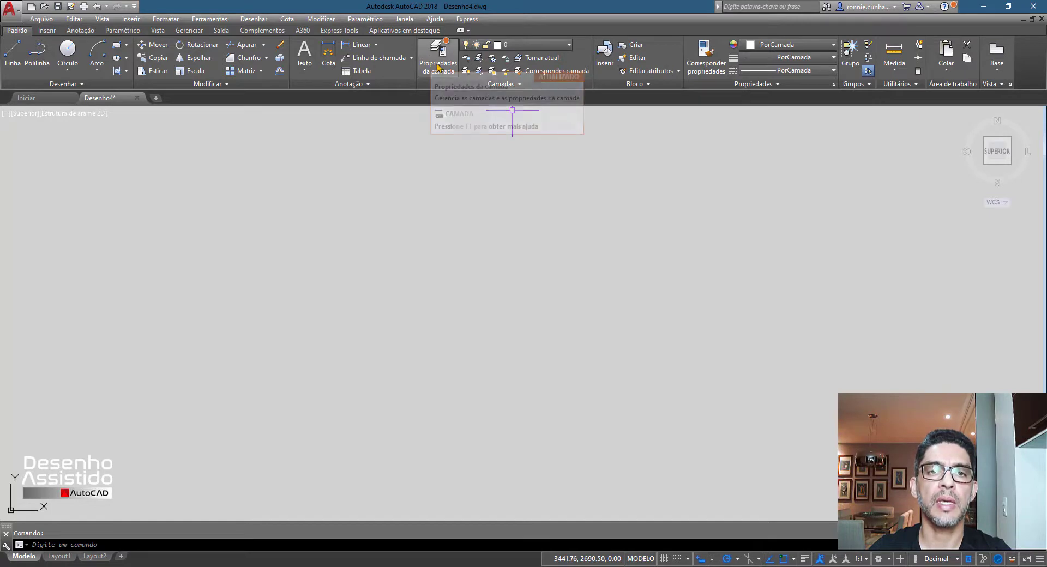
# Open Propriedades da camada and enlarge the palette to show layer 0's properties
pyautogui.click(436, 52)
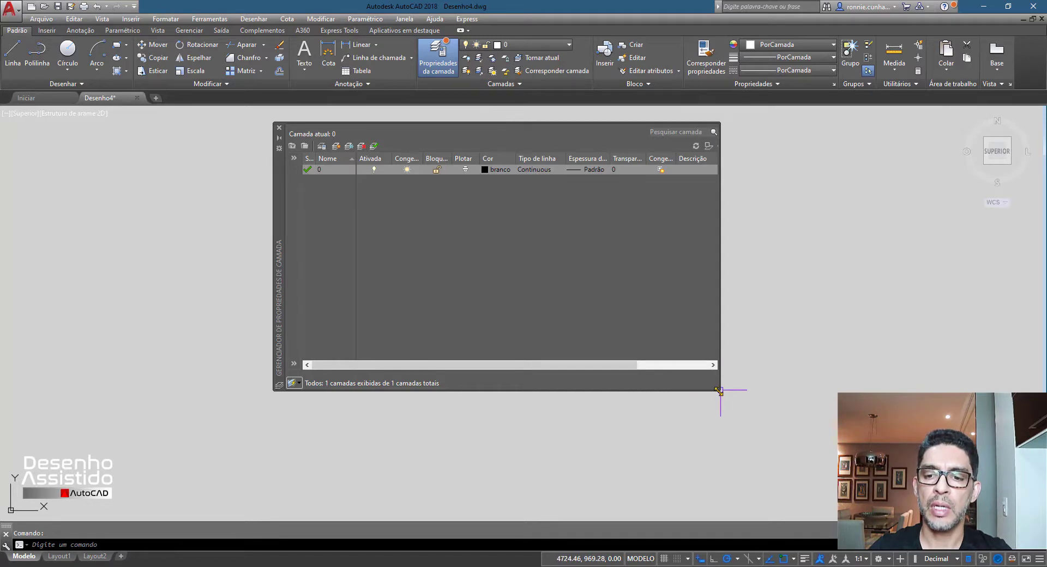
pyautogui.moveTo(719, 390); pyautogui.dragTo(789, 420)
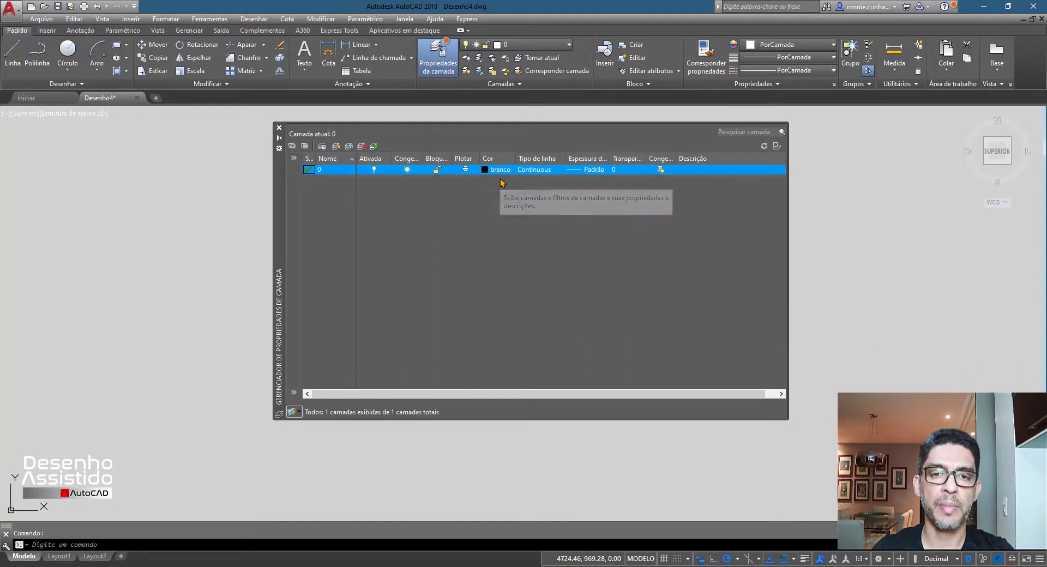
pyautogui.moveTo(335, 146)
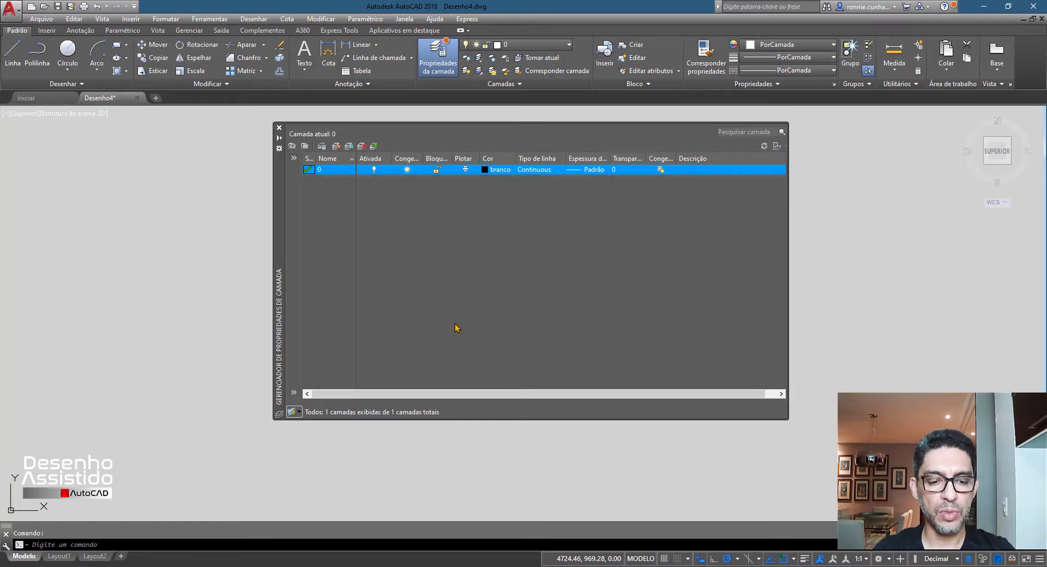
# Create layer Alvenaria with a 0.40 mm lineweight, then add another new layer
pyautogui.click(337, 147)
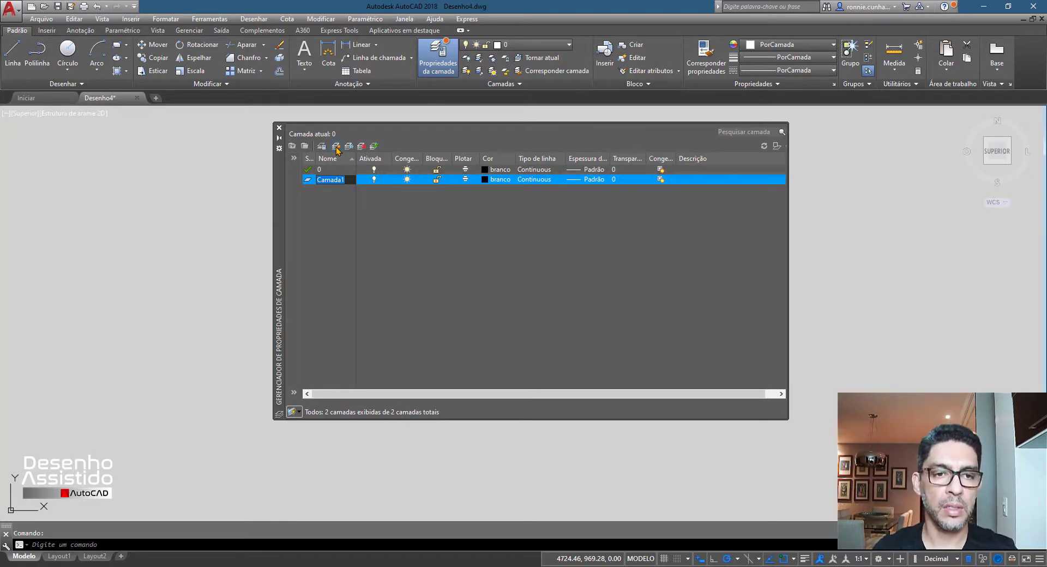
pyautogui.write('Alvenar')
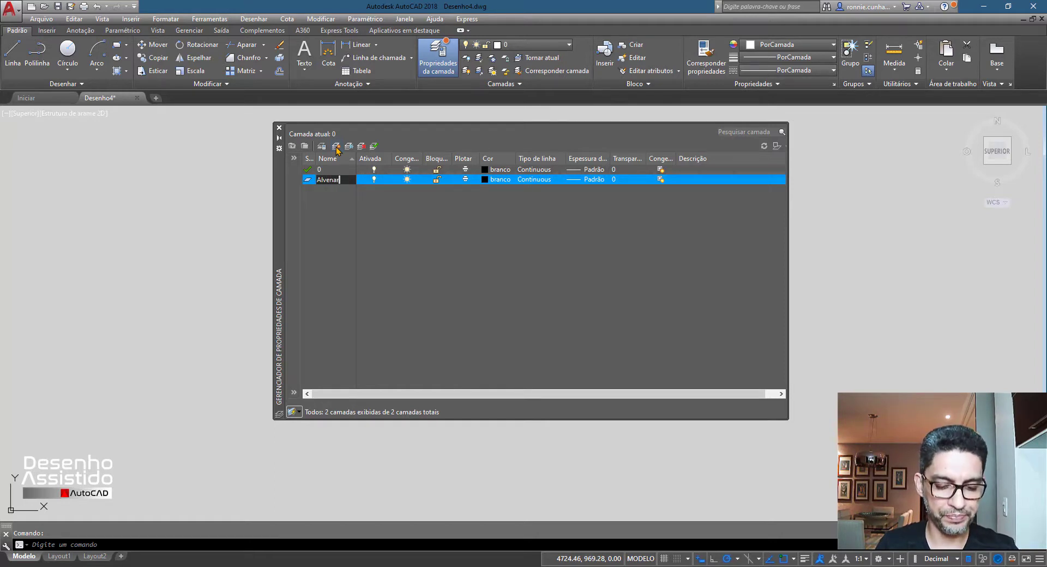
pyautogui.write('ia')
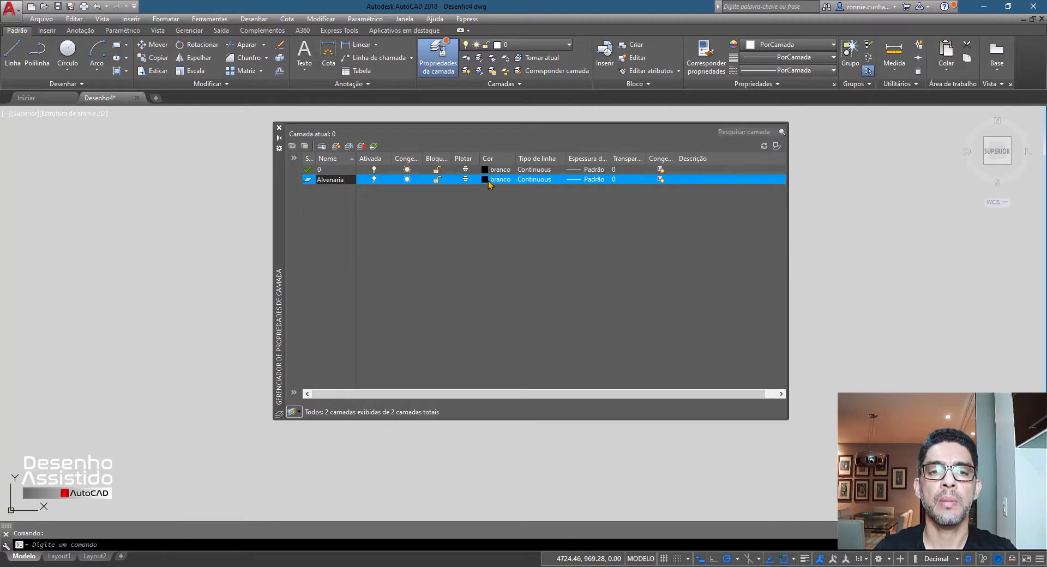
pyautogui.click(590, 179)
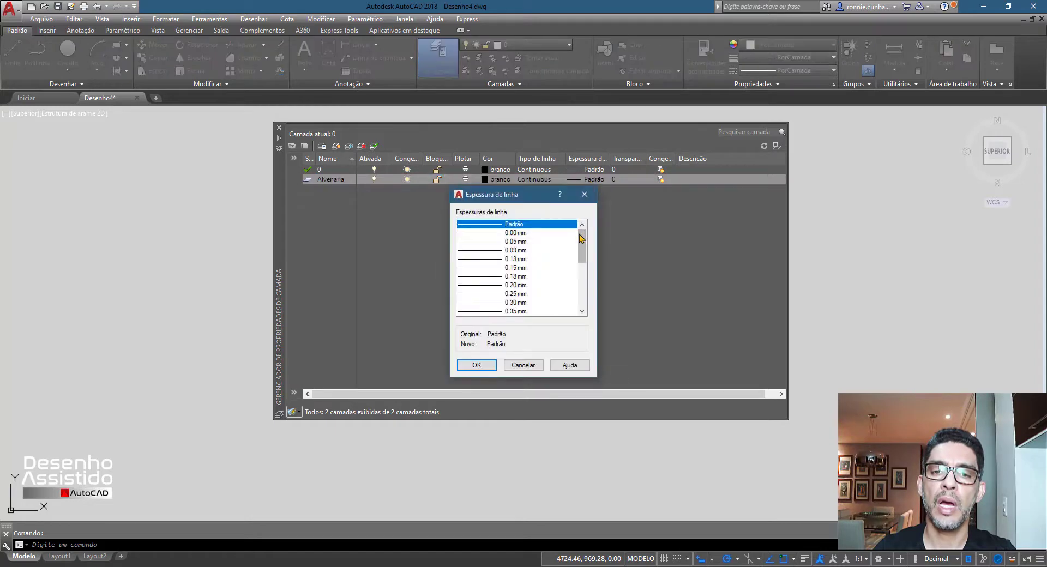
pyautogui.moveTo(587, 253); pyautogui.dragTo(586, 268)
pyautogui.click(507, 250)
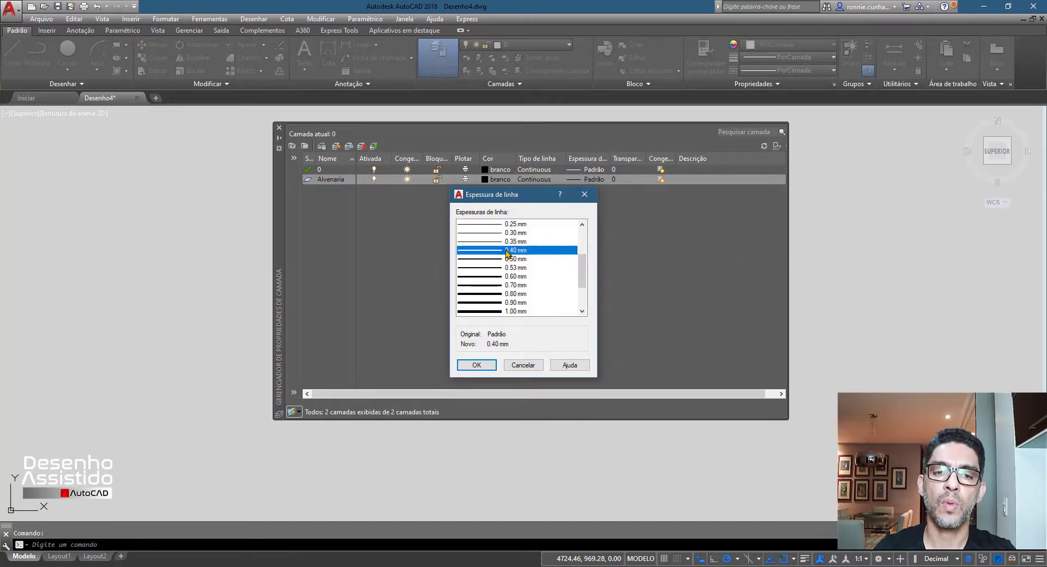
pyautogui.click(476, 365)
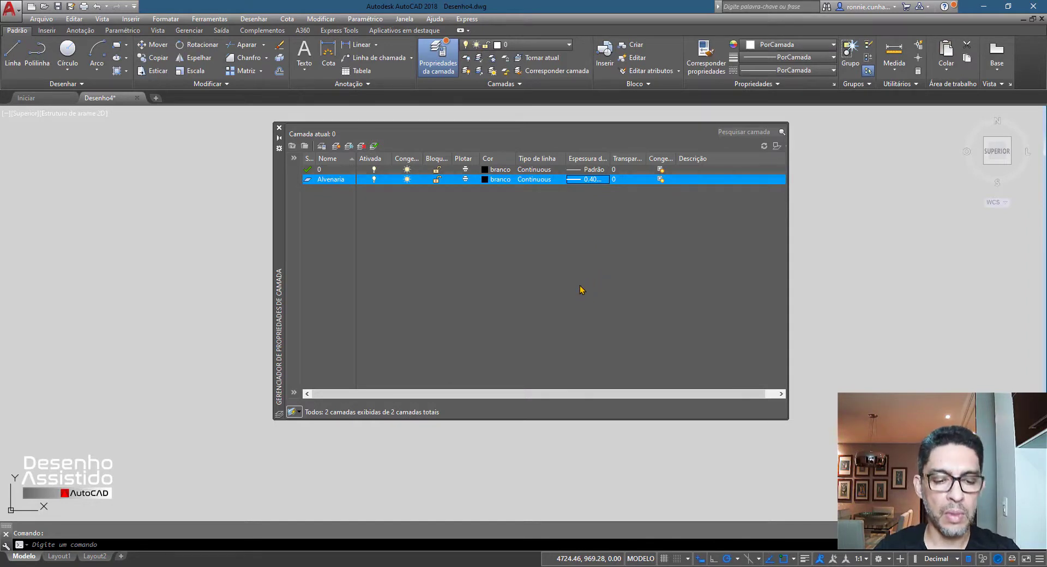
pyautogui.click(338, 150)
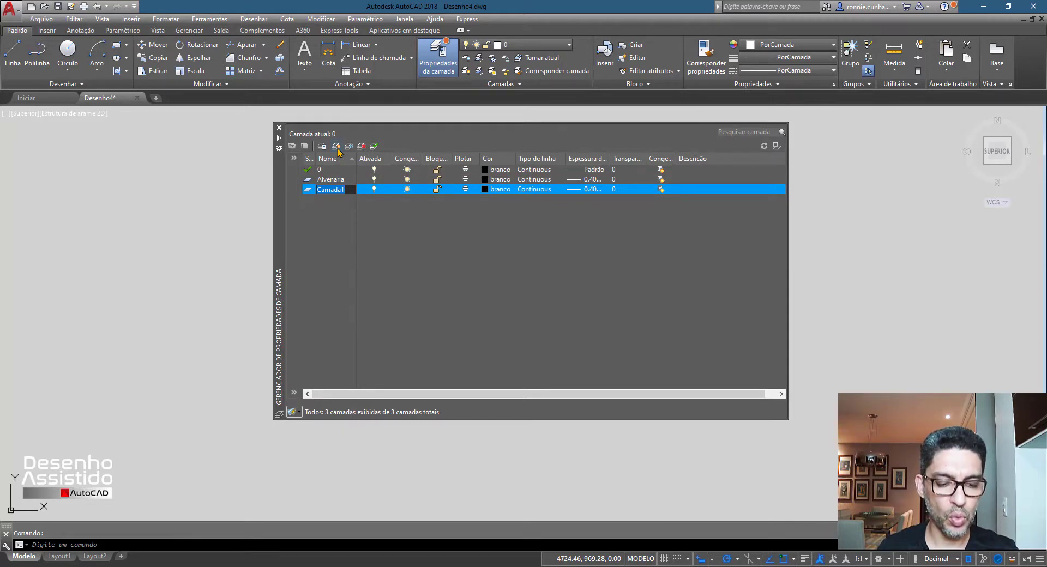
# Name the third layer Esquadrias and give it colour 150
pyautogui.write('Esqua')
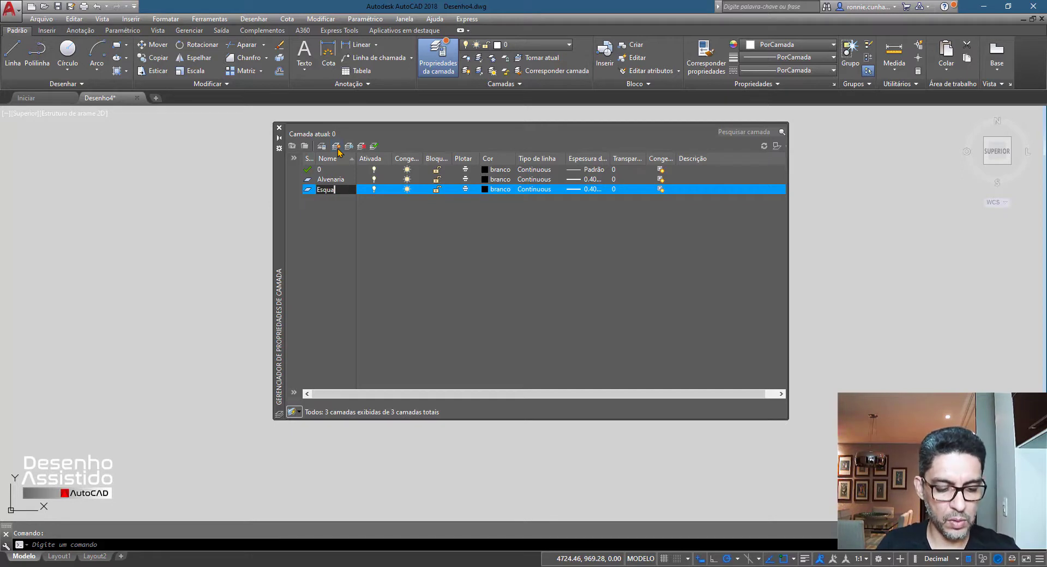
pyautogui.write('drias')
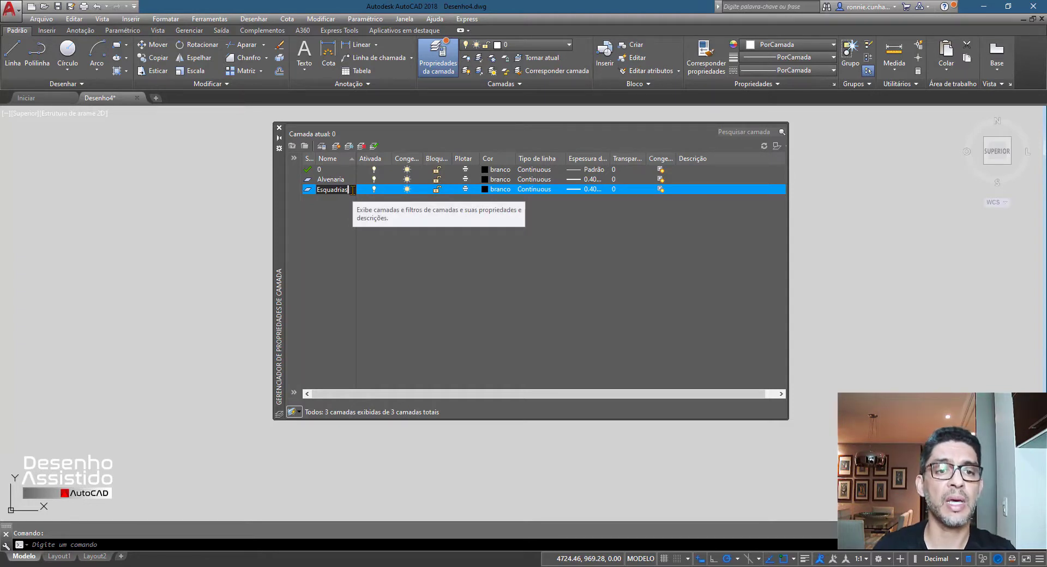
pyautogui.press('Return')
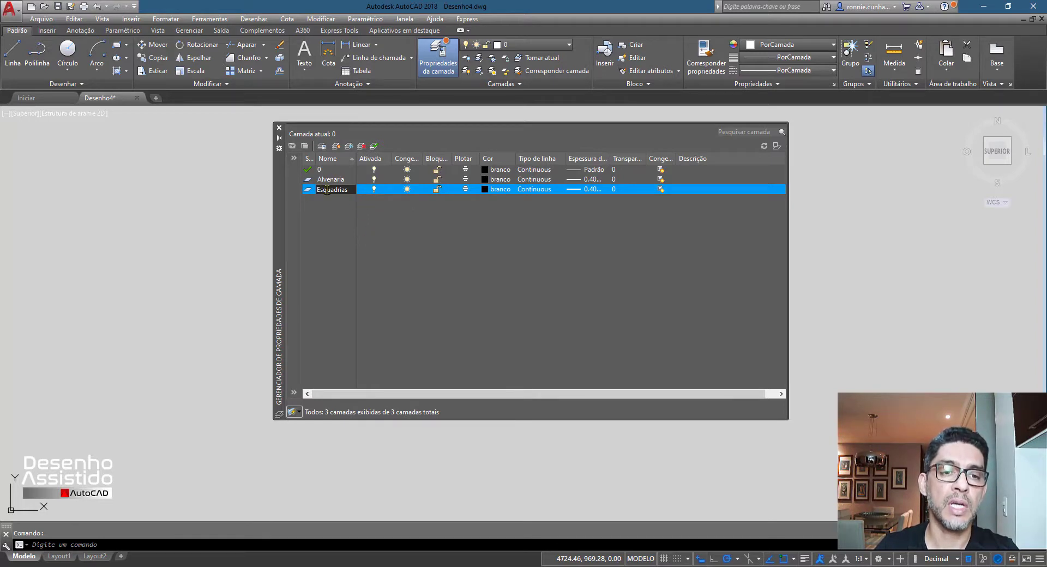
pyautogui.click(486, 189)
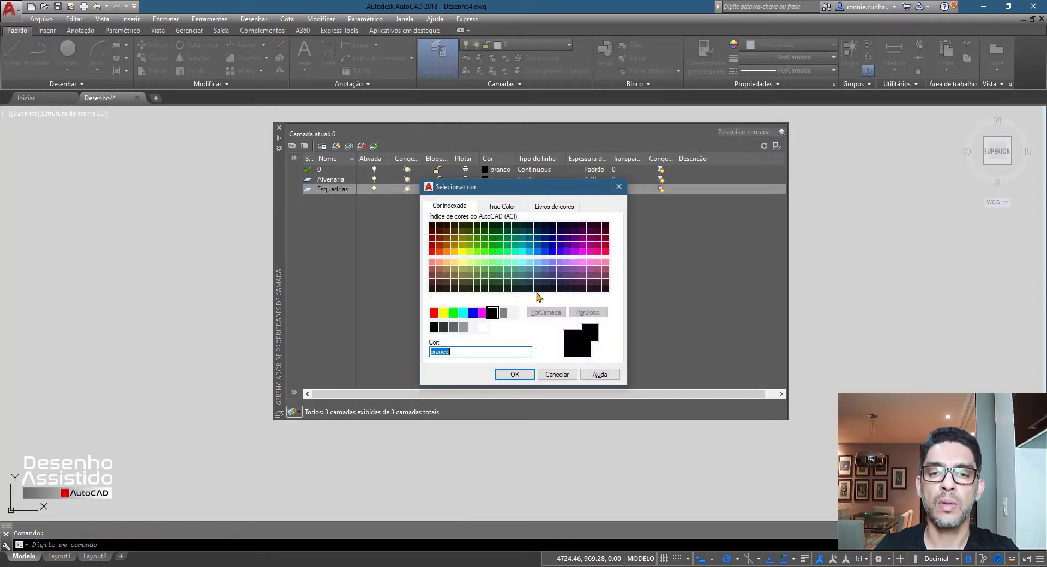
pyautogui.moveTo(529, 253)
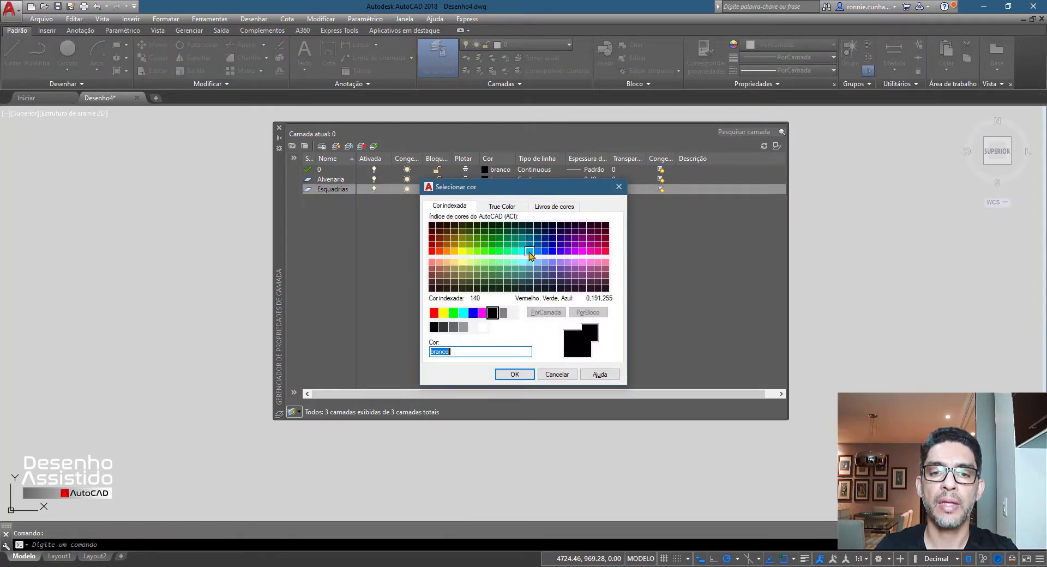
pyautogui.click(530, 251)
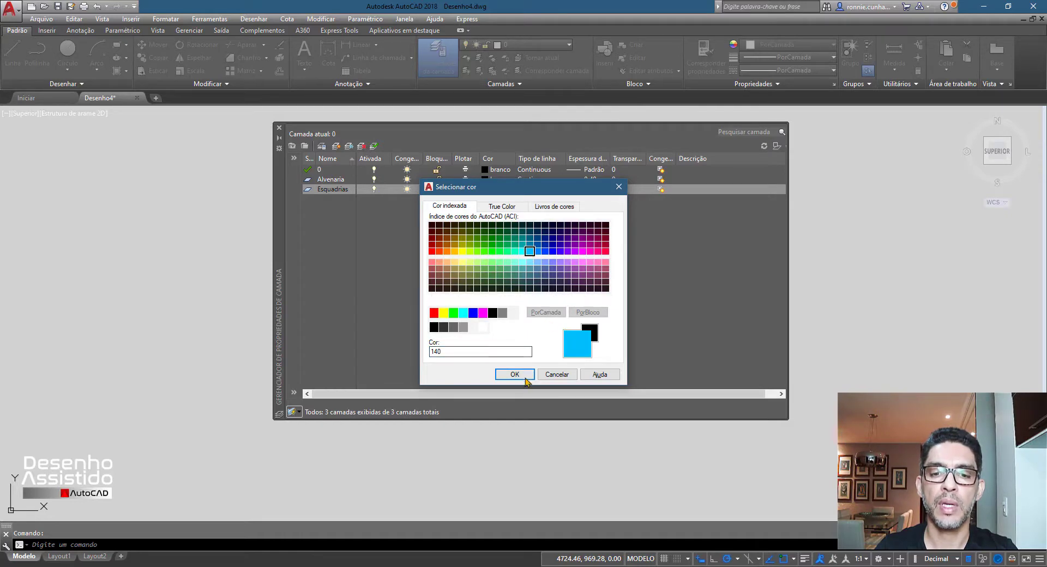
pyautogui.click(538, 251)
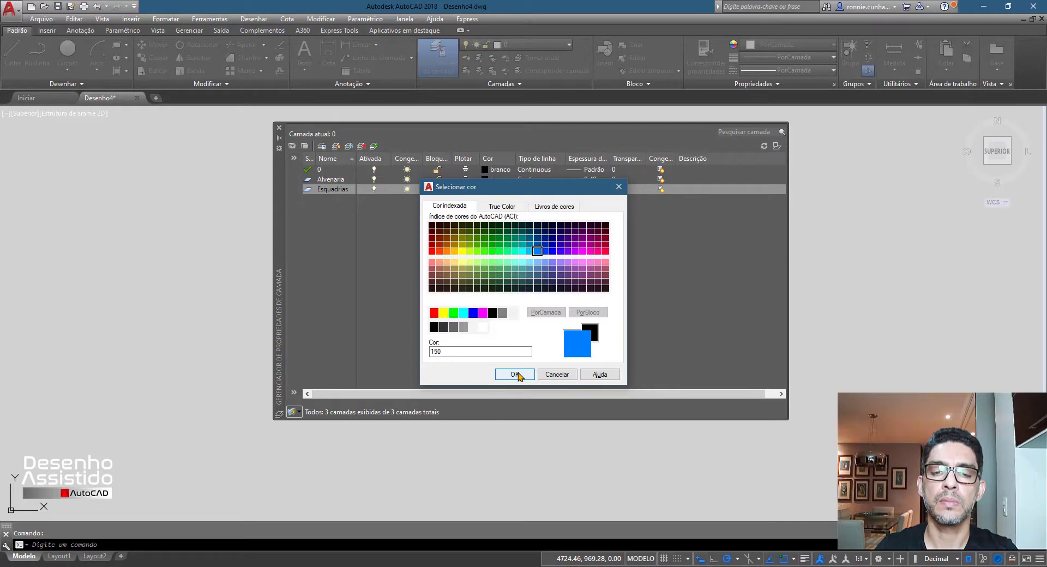
pyautogui.click(518, 376)
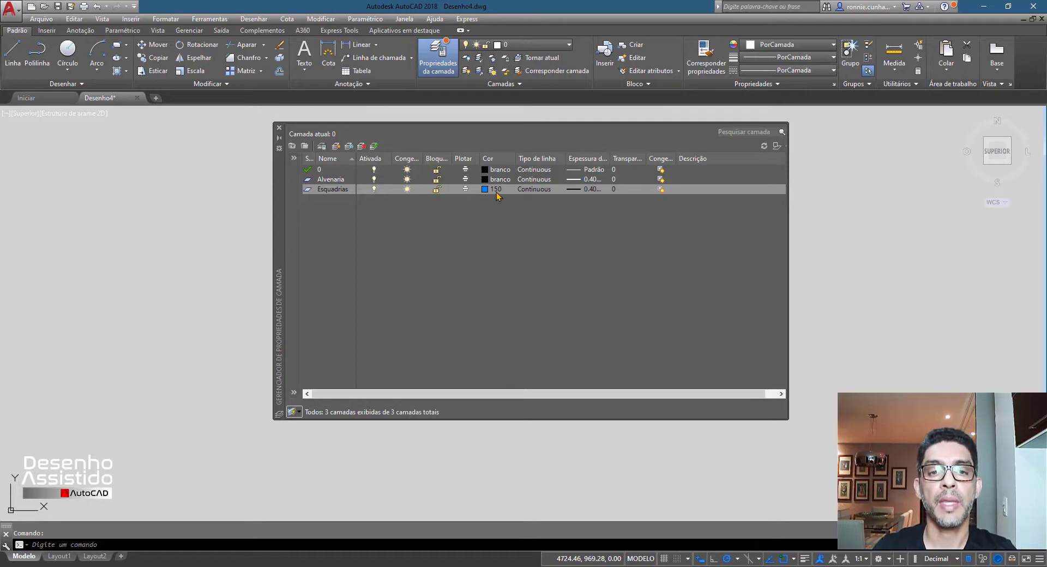
pyautogui.click(498, 194)
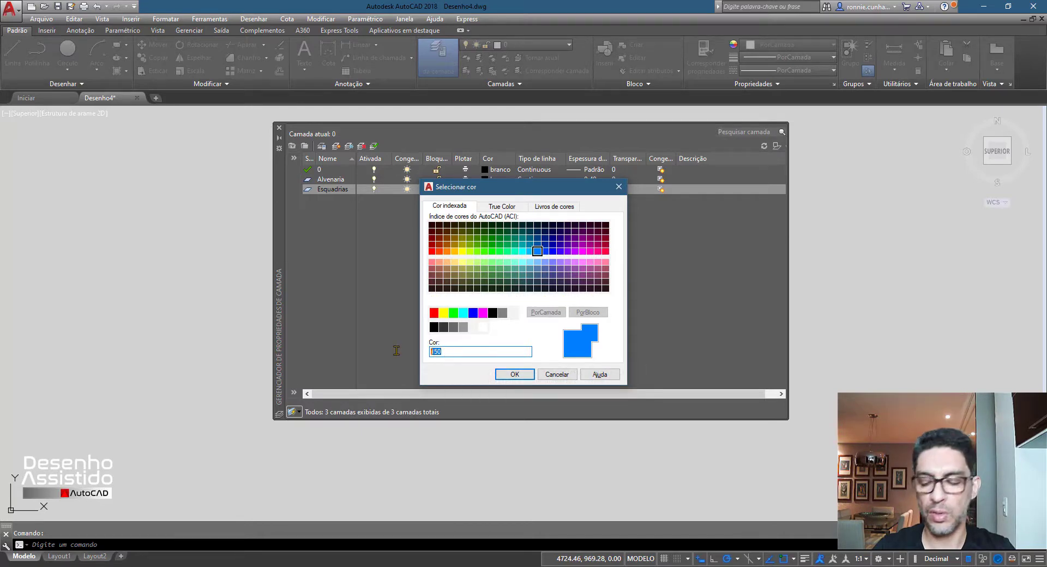
pyautogui.click(434, 352)
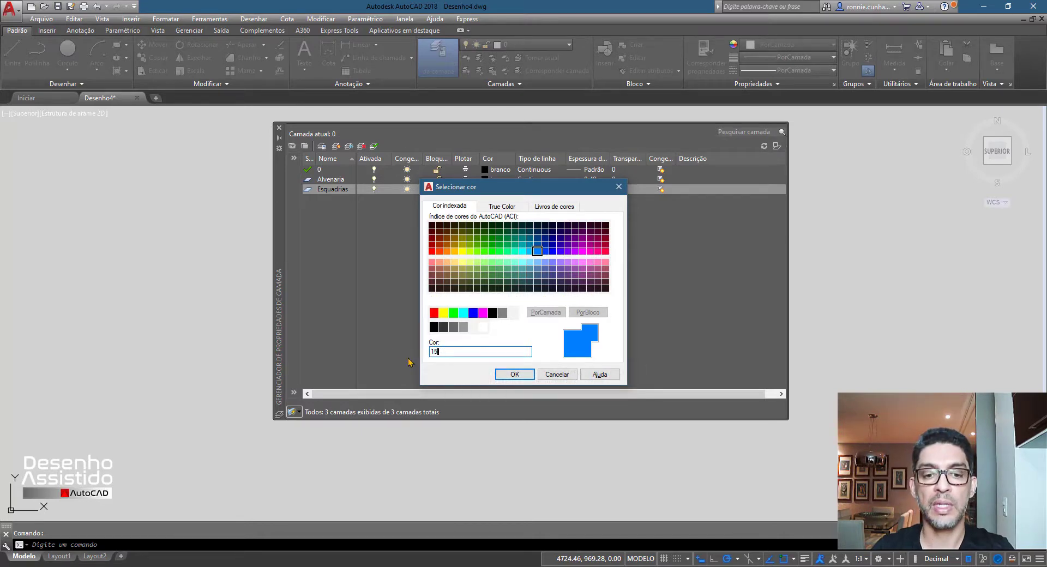
pyautogui.click(515, 375)
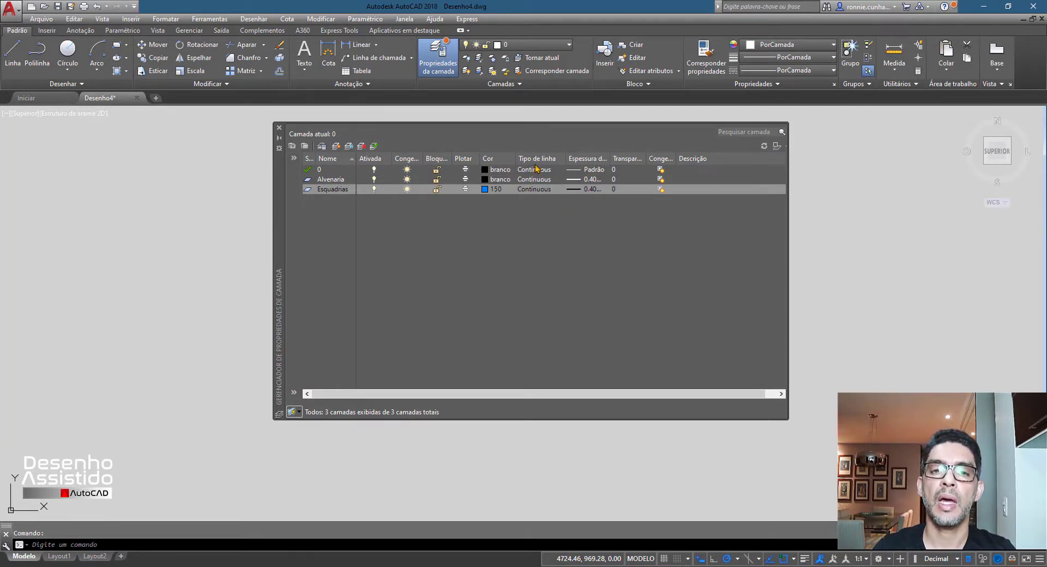
# Set the Esquadrias lineweight to 0.20 mm and add a fourth layer
pyautogui.click(592, 189)
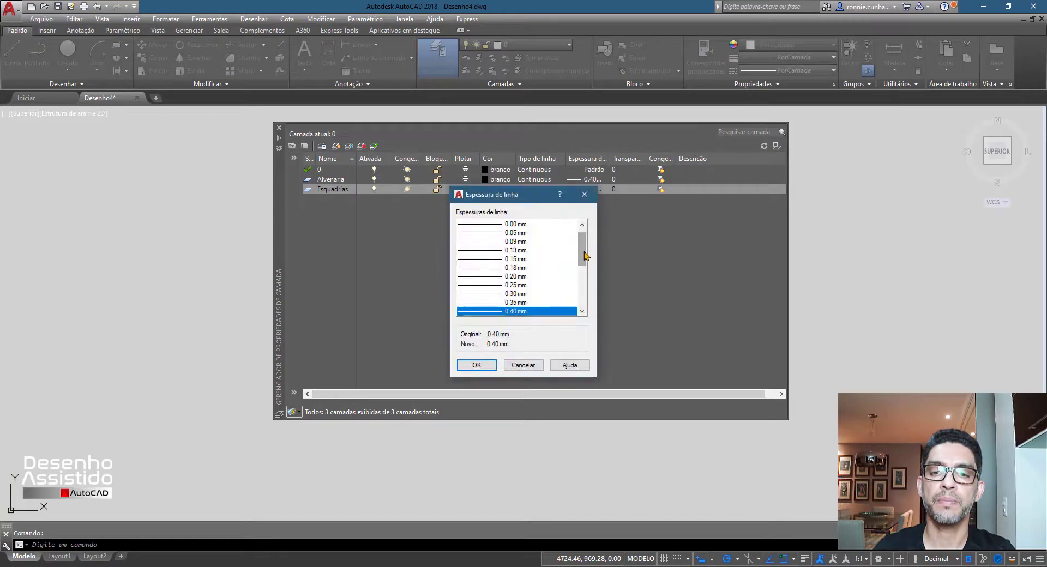
pyautogui.click(520, 277)
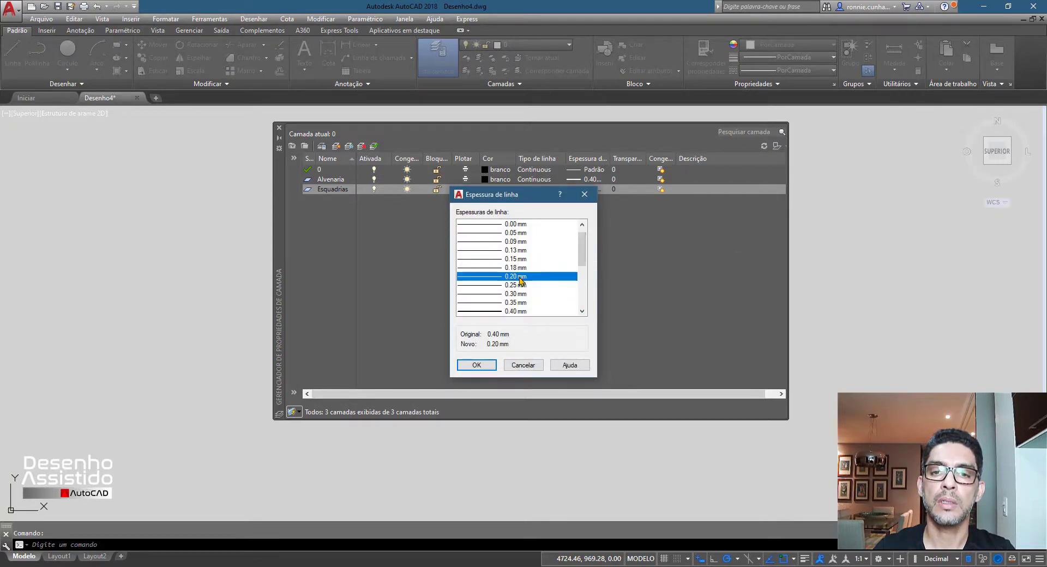
pyautogui.click(479, 366)
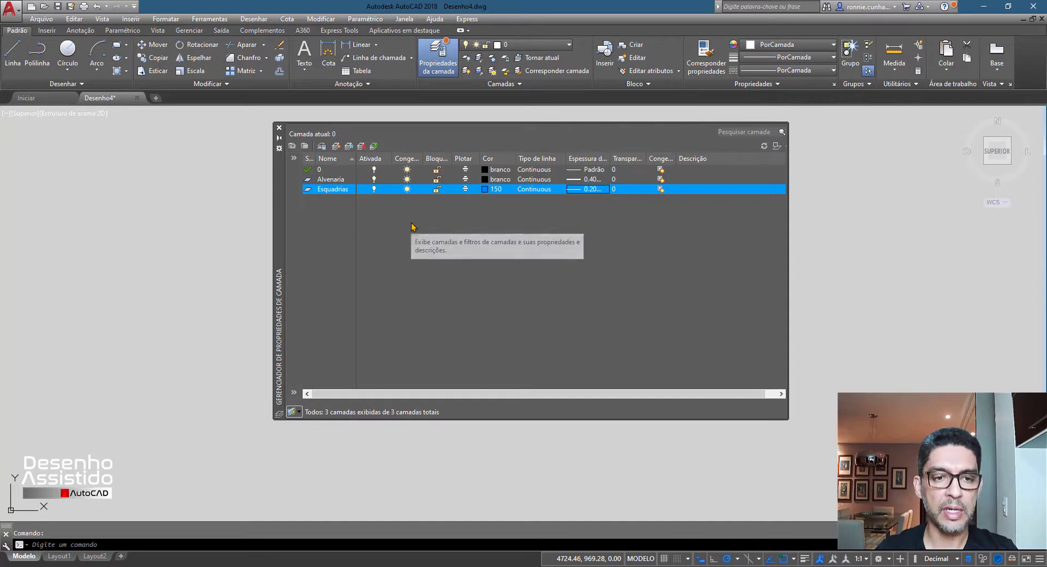
pyautogui.click(337, 146)
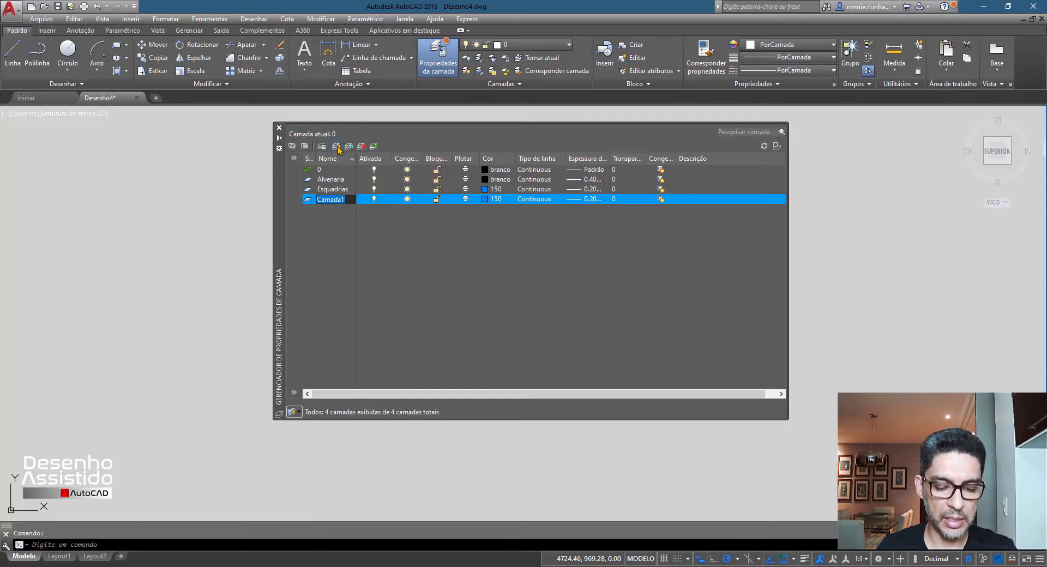
# Rename the fourth layer Mobília with colour 202, then add a fifth layer
pyautogui.write('mo')
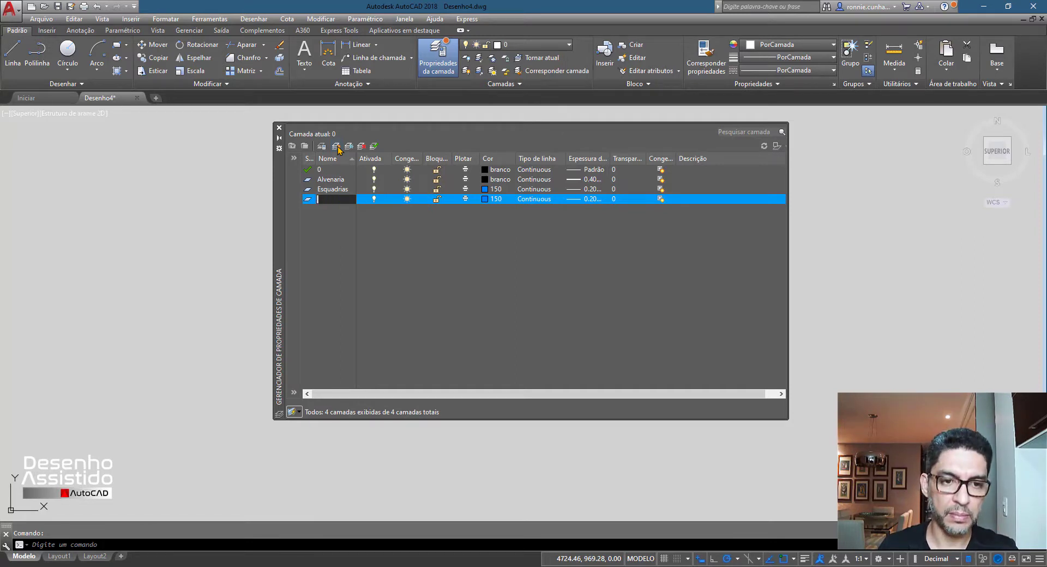
pyautogui.write('Mobil')
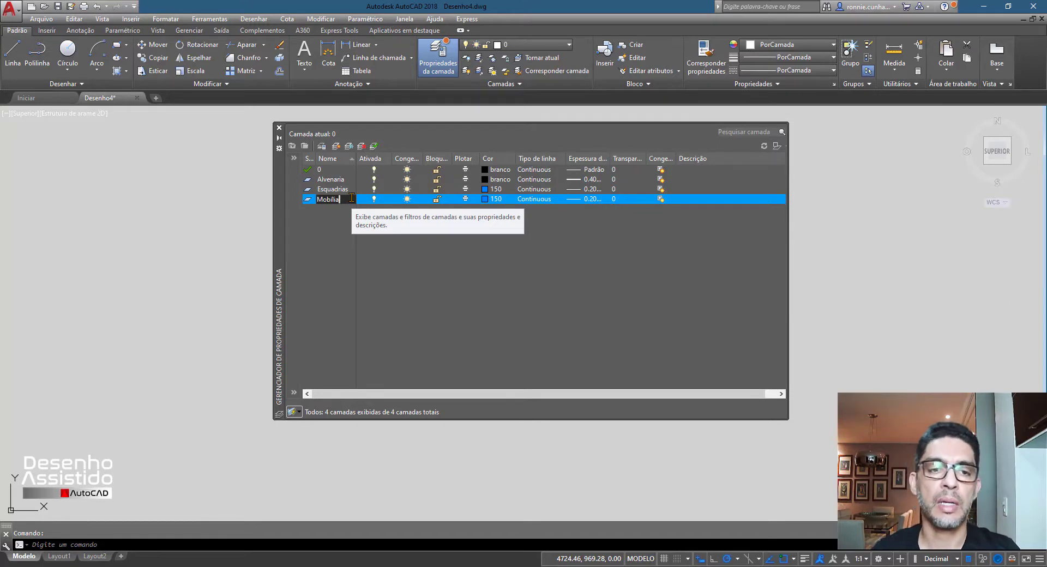
pyautogui.press('Return')
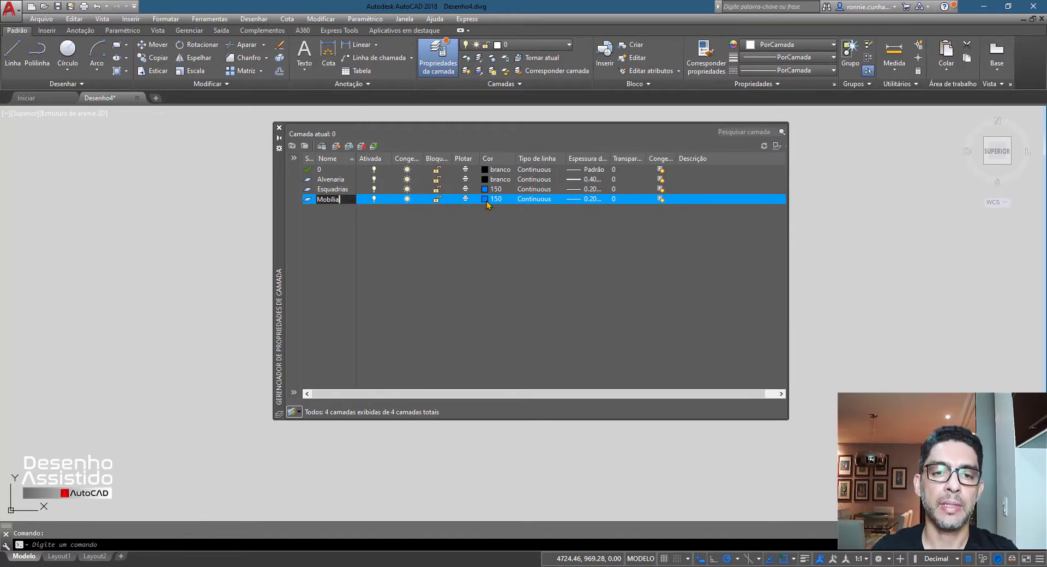
pyautogui.click(483, 199)
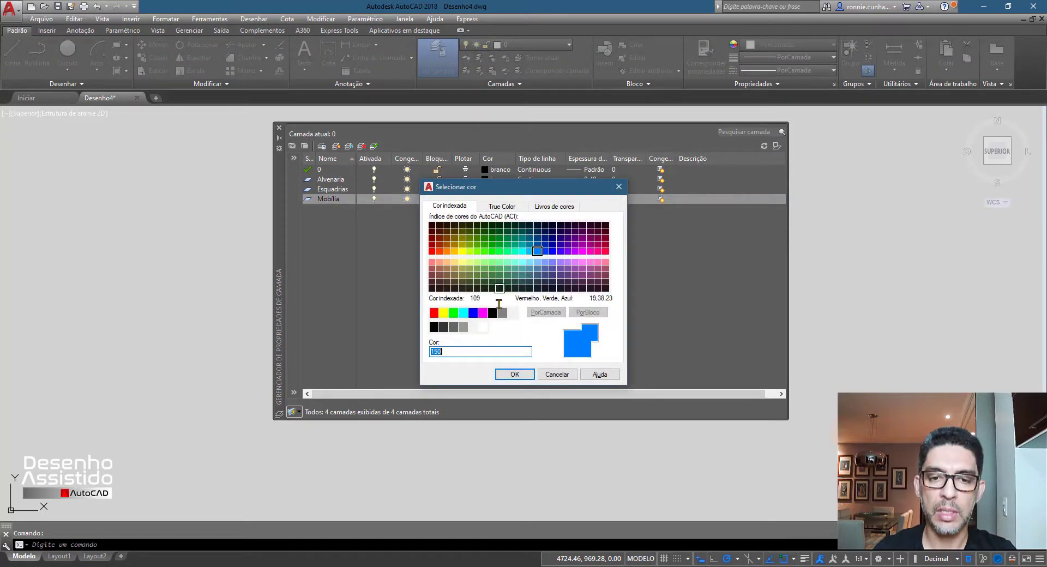
pyautogui.write('202')
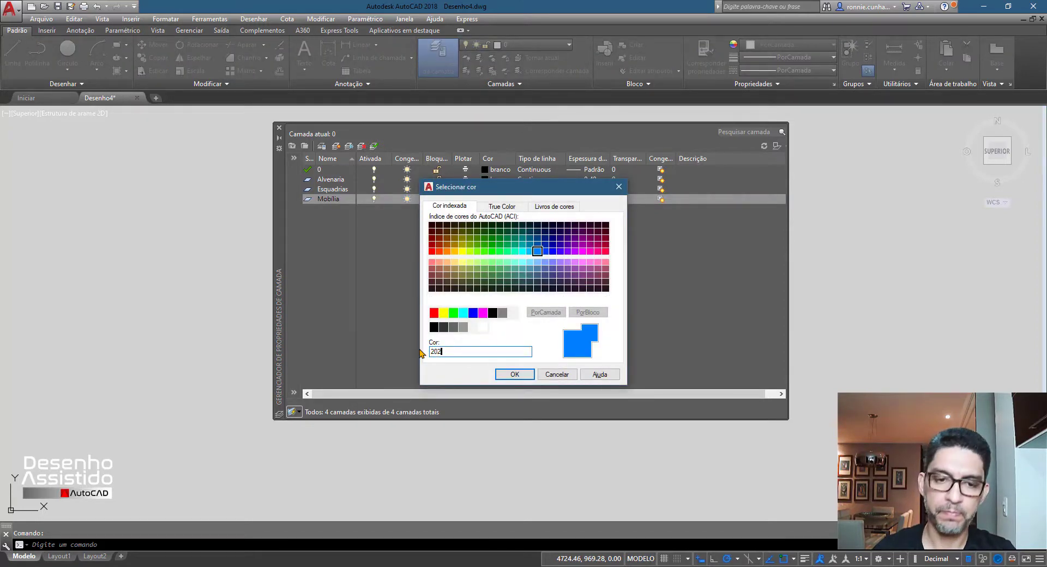
pyautogui.click(521, 374)
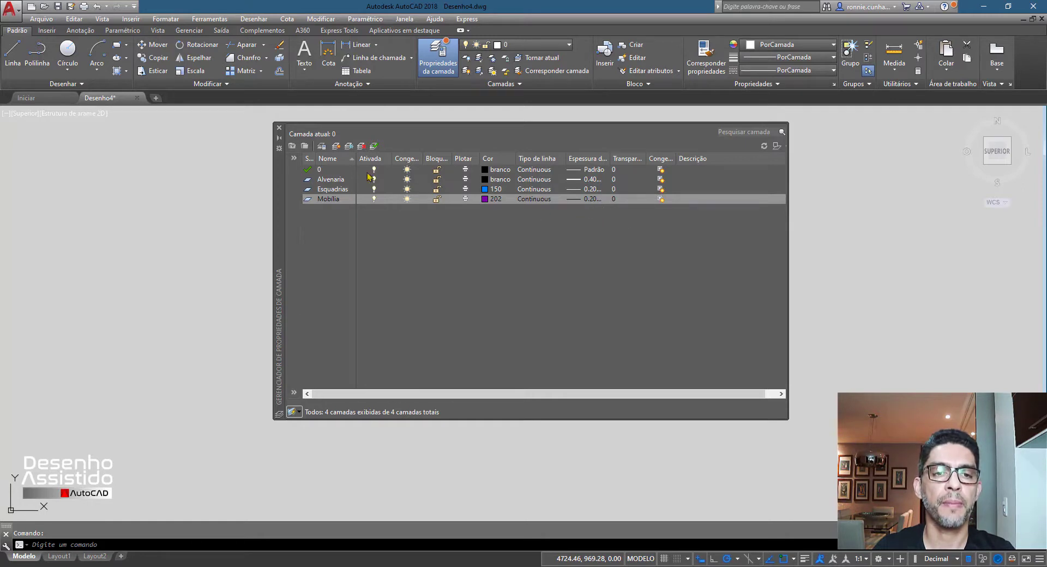
pyautogui.click(337, 146)
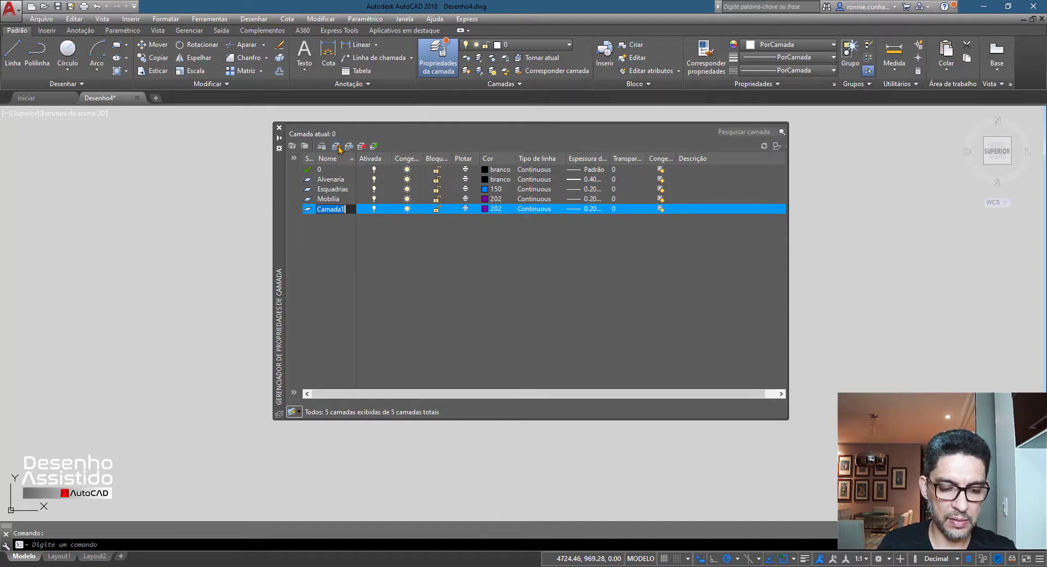
# Rename the fifth layer to Tracejado and assign it green colour index 94
pyautogui.write('Tracejado')
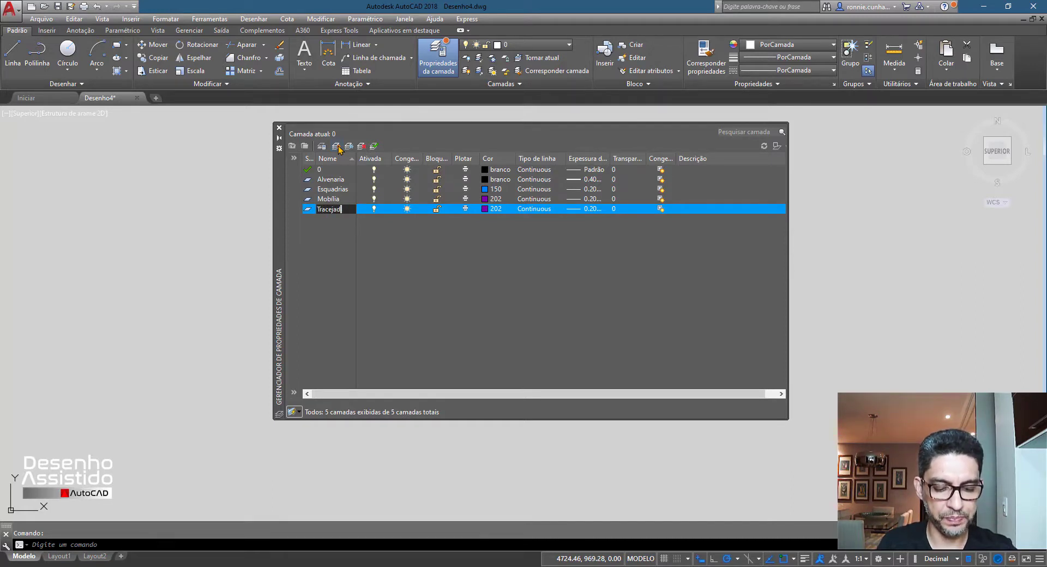
pyautogui.press('Return')
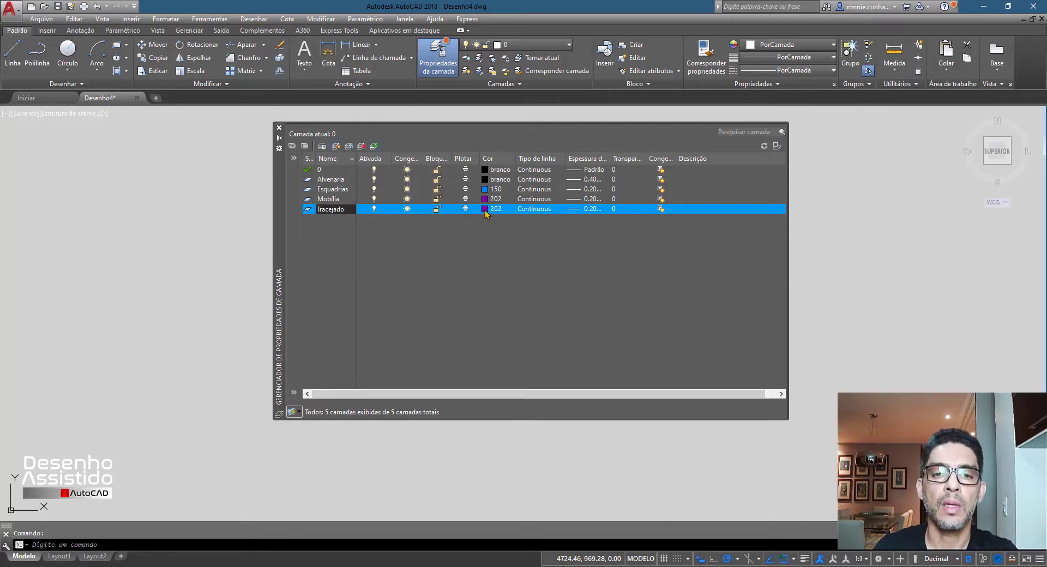
pyautogui.click(486, 210)
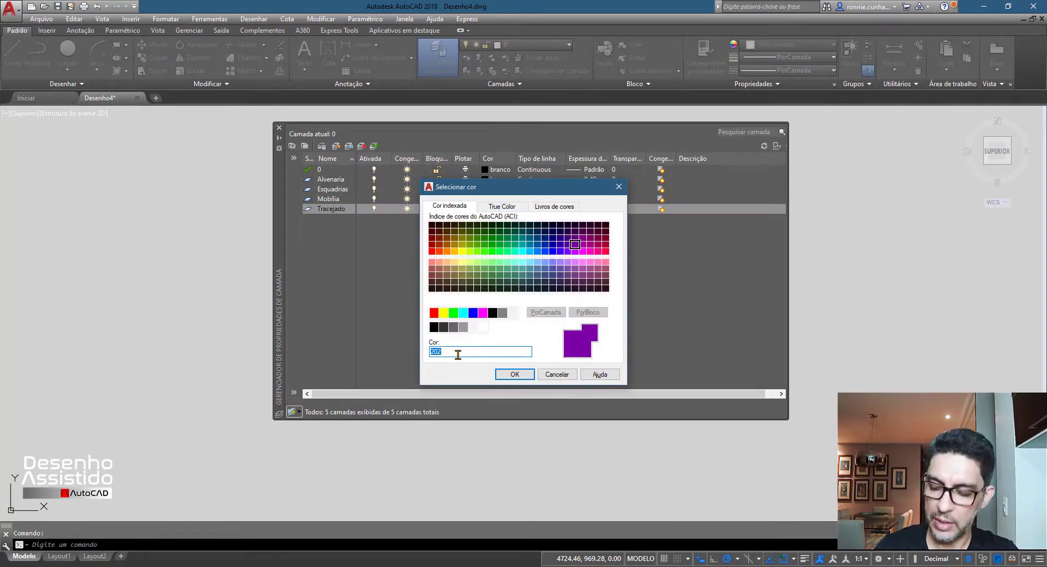
pyautogui.write('94')
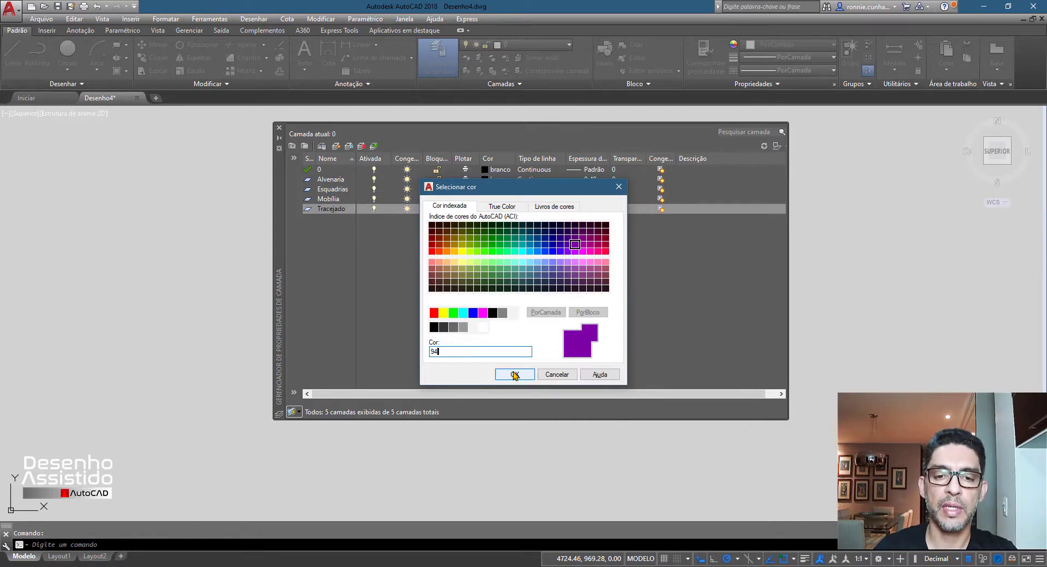
pyautogui.click(515, 375)
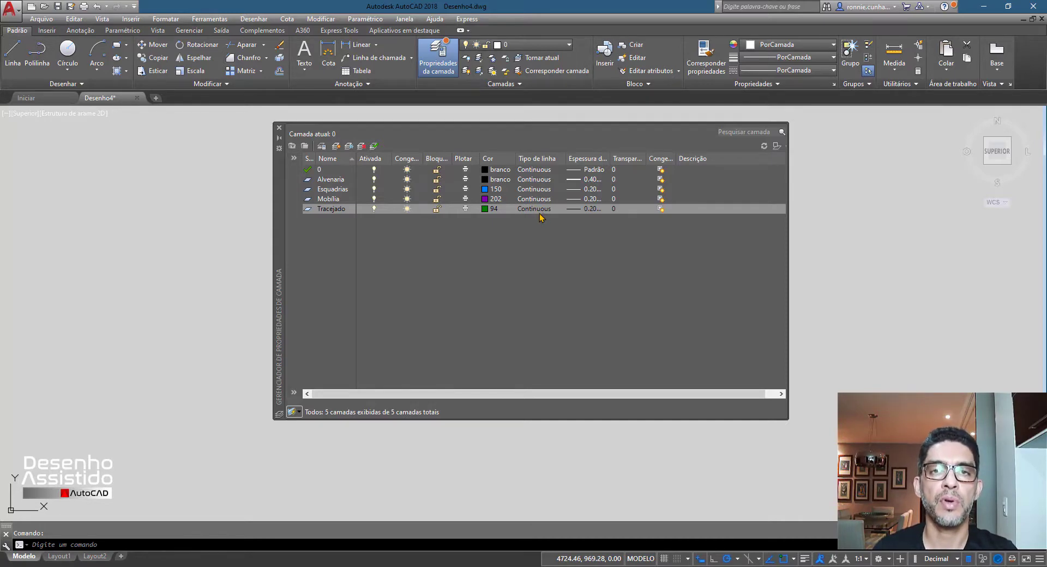
# Load the dashed TRACEJADA linetype and assign it to the Tracejado layer
pyautogui.click(535, 210)
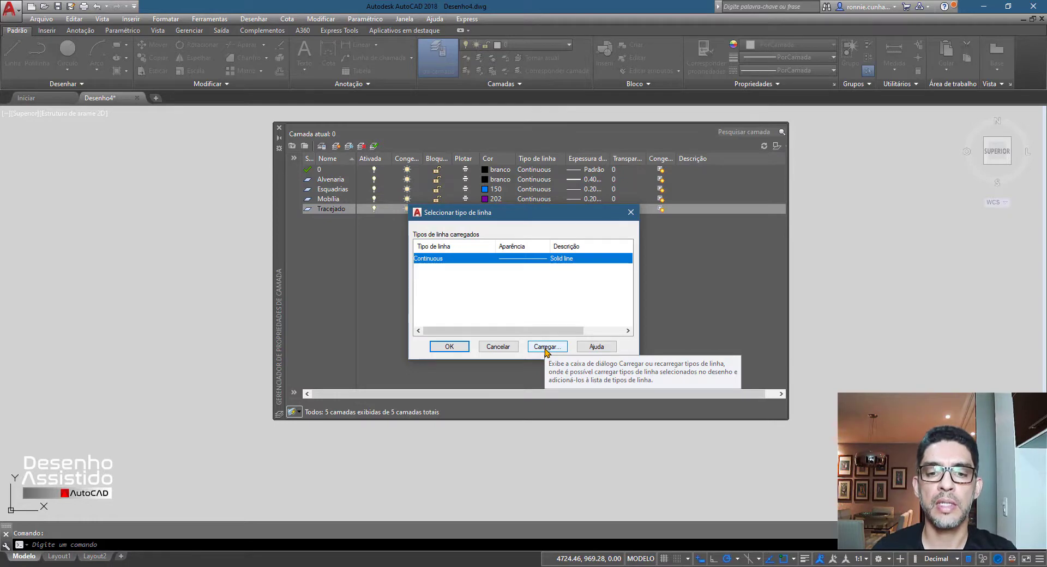
pyautogui.click(546, 347)
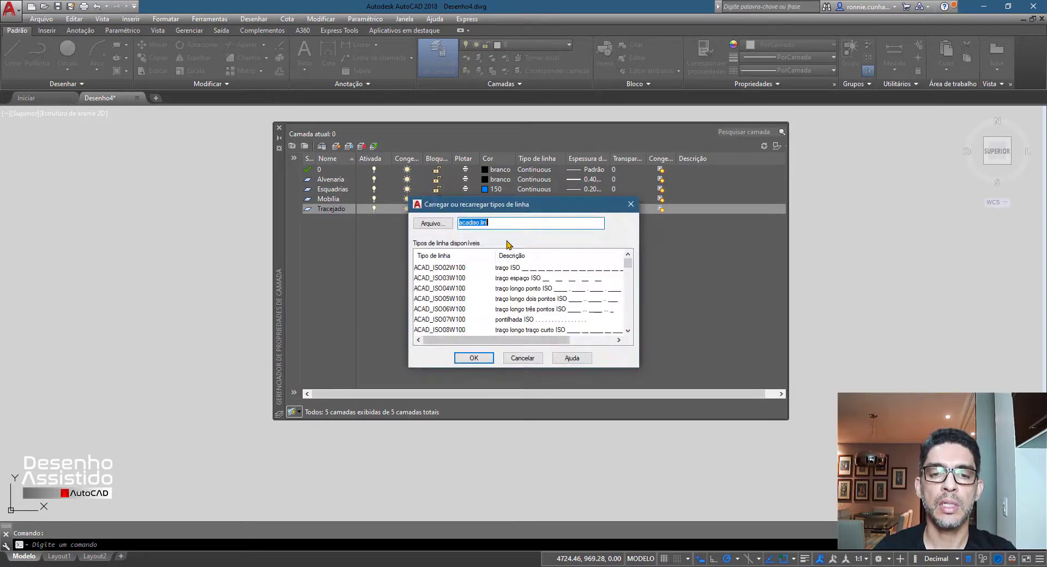
pyautogui.click(627, 276)
pyautogui.moveTo(628, 276); pyautogui.dragTo(629, 325)
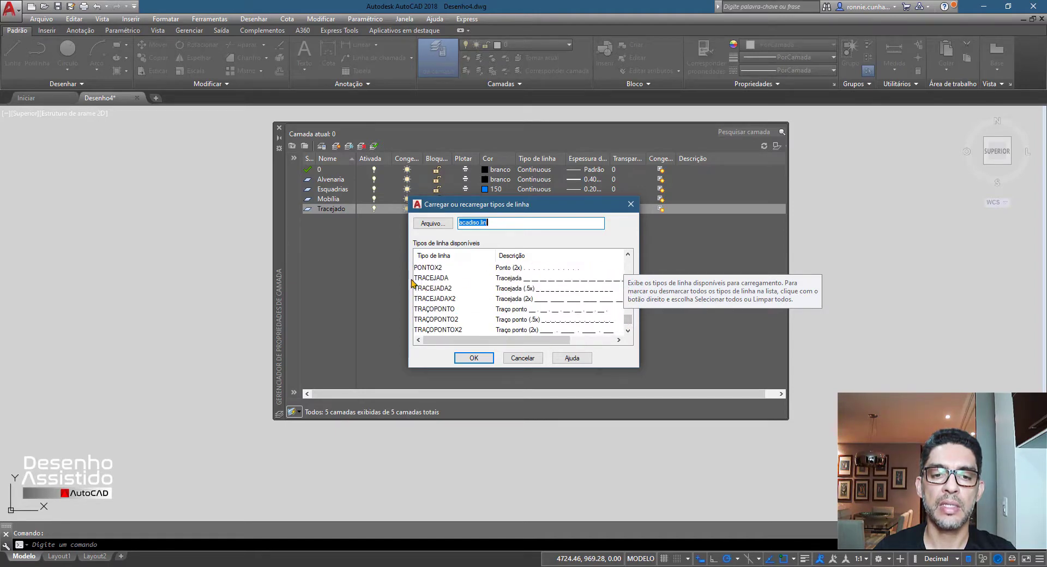
pyautogui.click(430, 279)
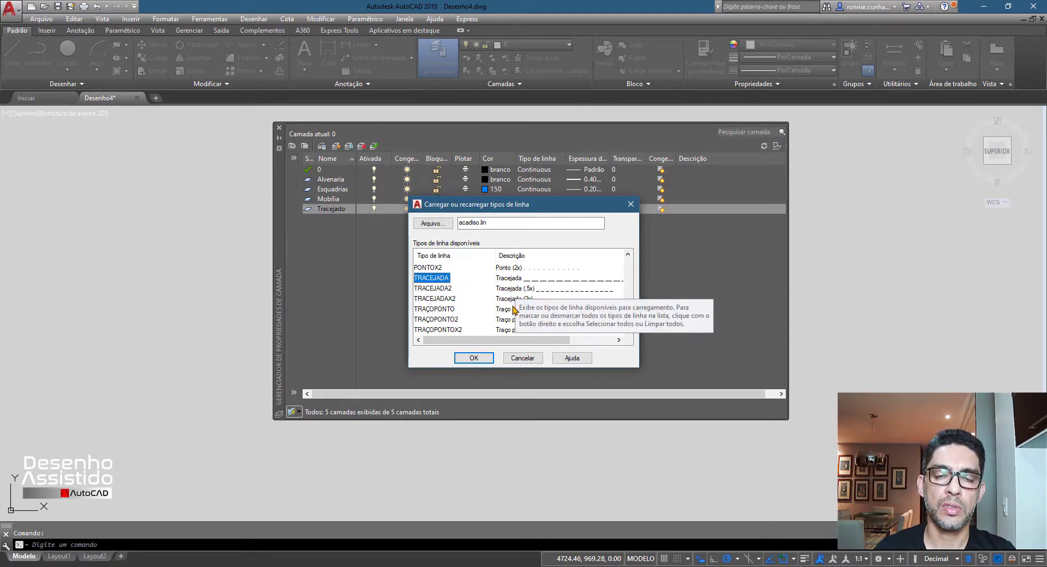
pyautogui.click(474, 358)
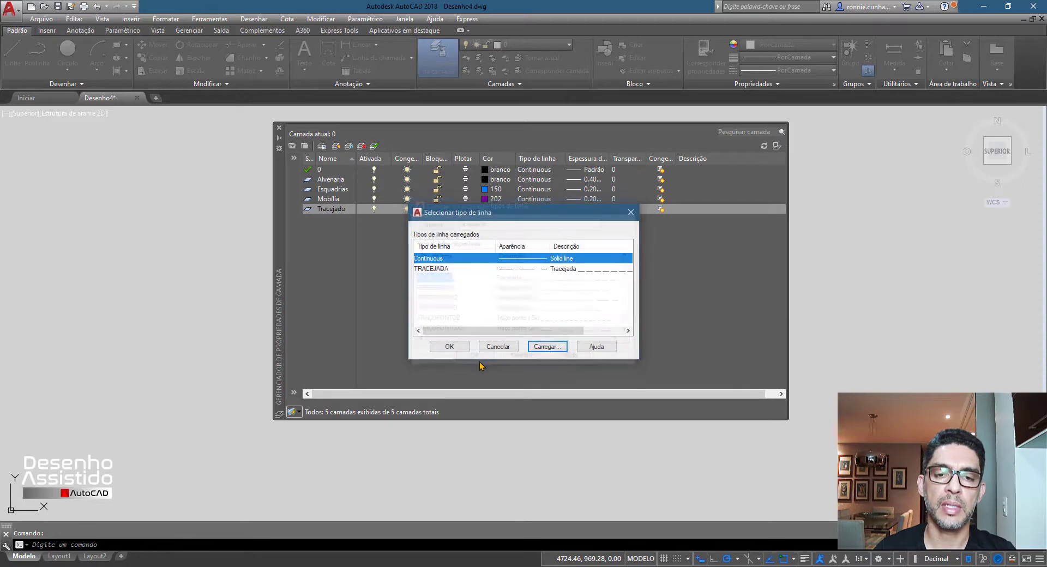
pyautogui.click(442, 270)
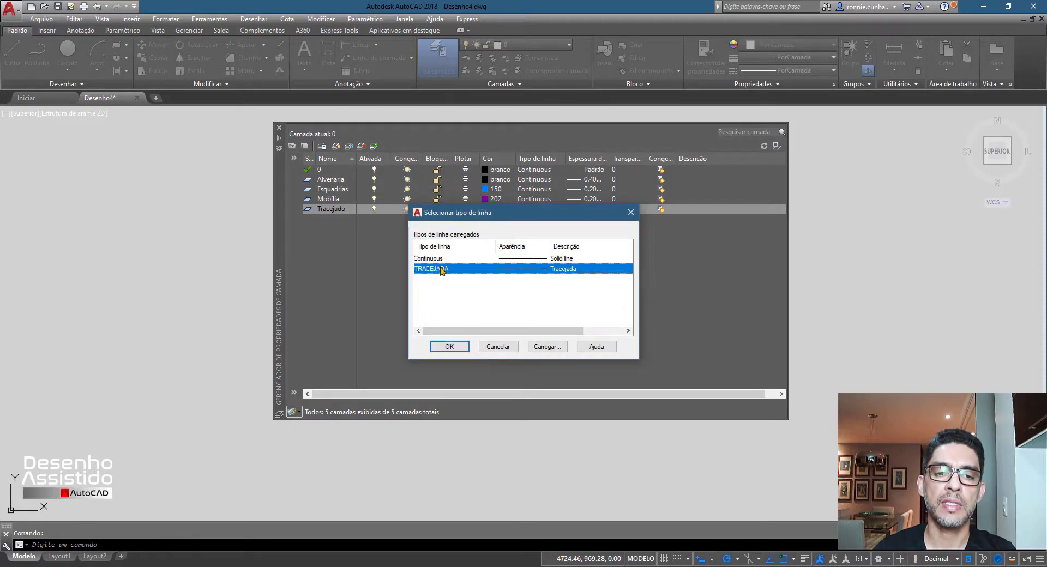
pyautogui.click(449, 346)
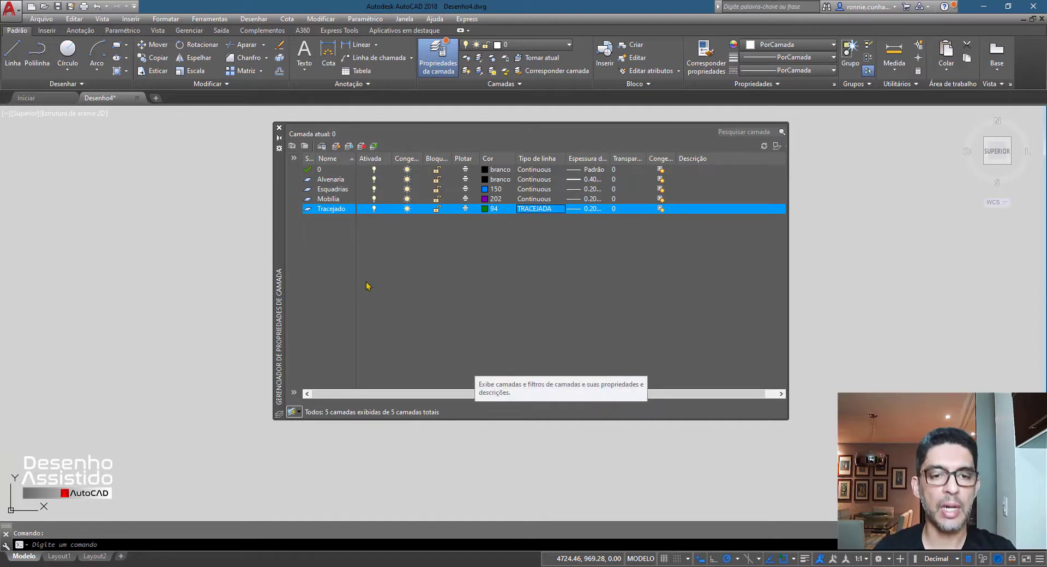
# Create a Hachura layer with grey colour 253 and the Continuous linetype
pyautogui.click(336, 146)
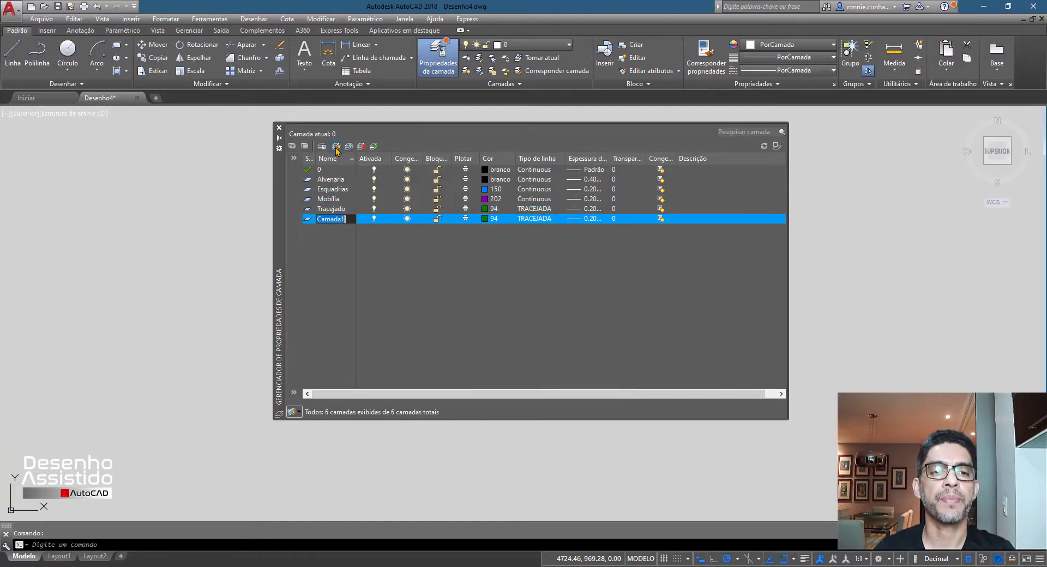
pyautogui.write('Hac')
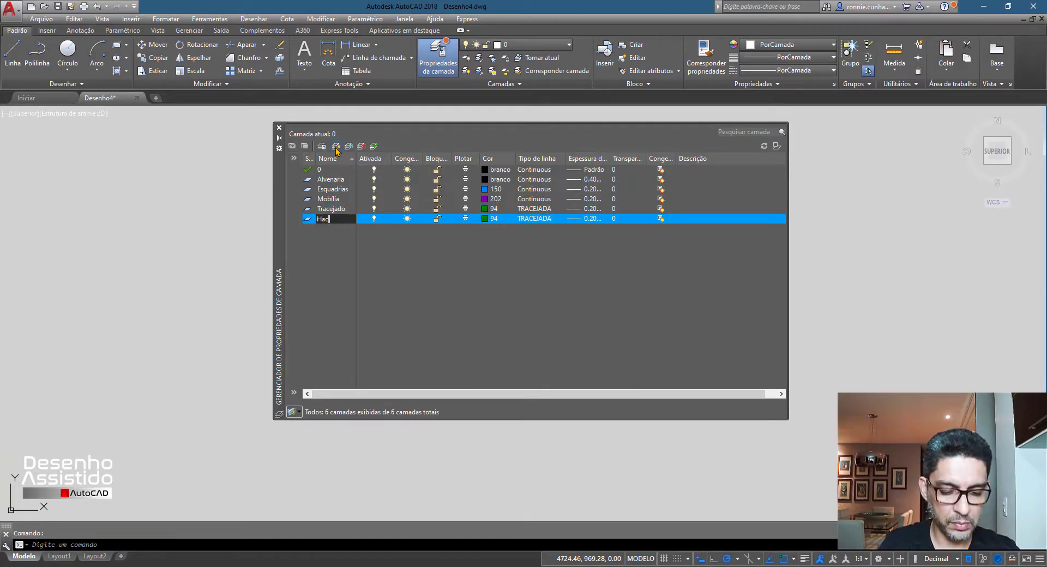
pyautogui.write('hura')
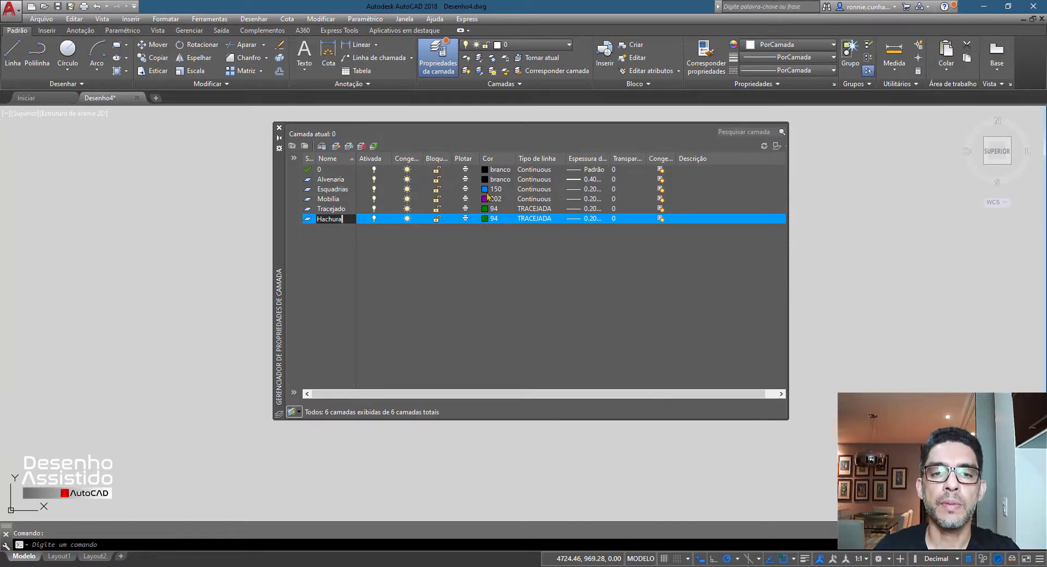
pyautogui.click(485, 219)
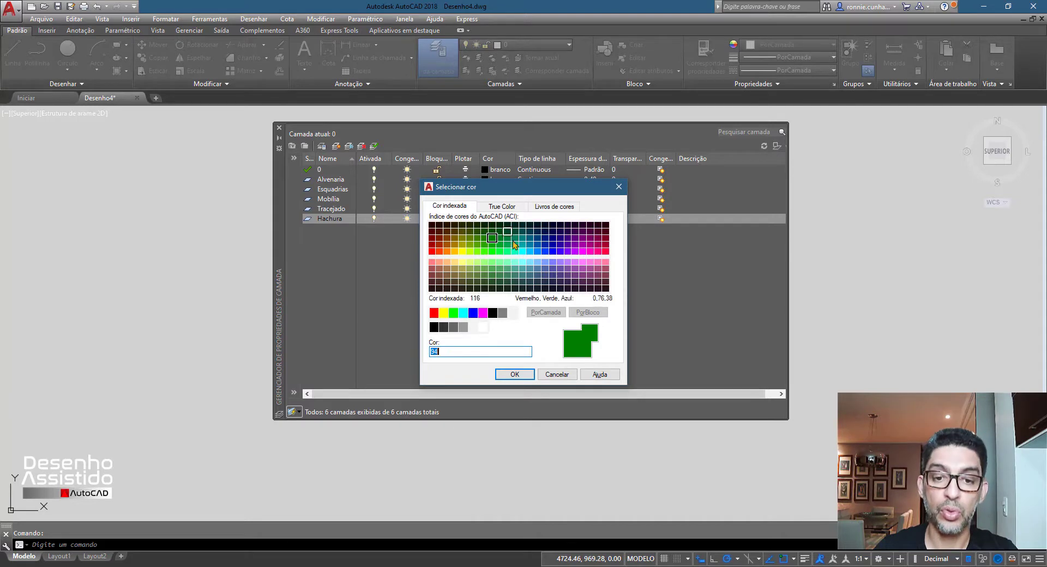
pyautogui.moveTo(463, 328)
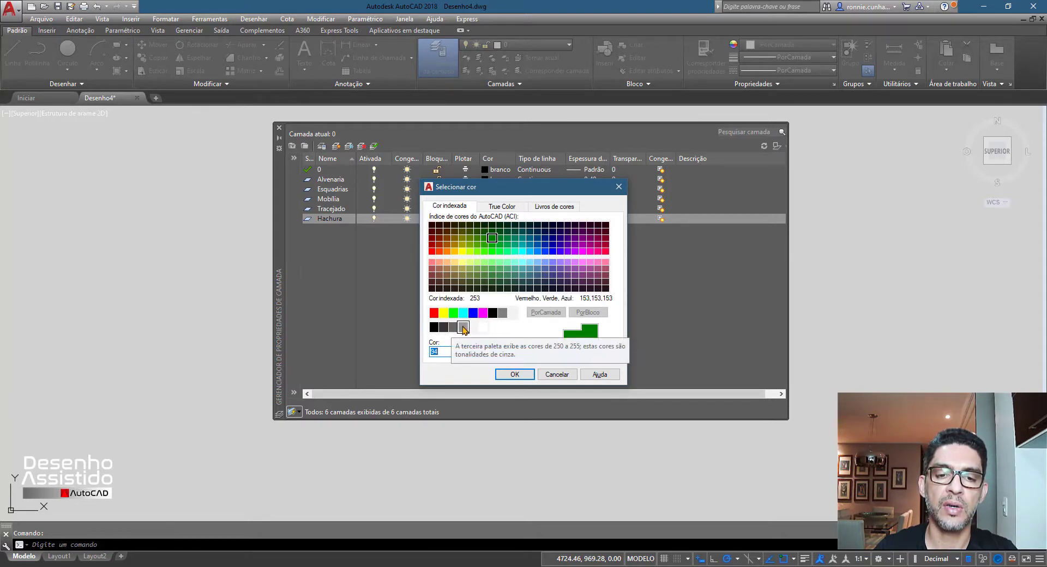
pyautogui.click(463, 327)
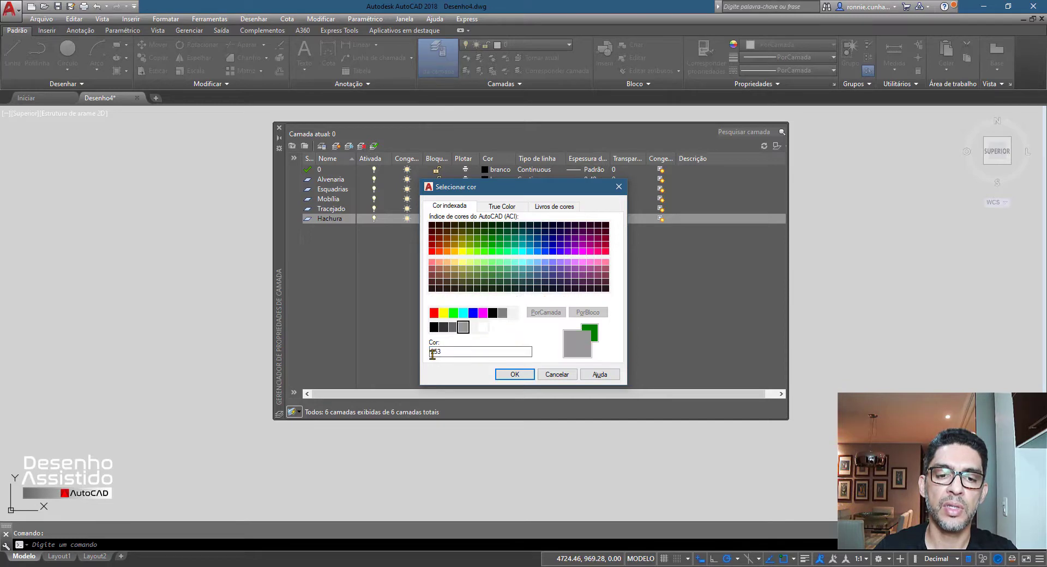
pyautogui.click(515, 375)
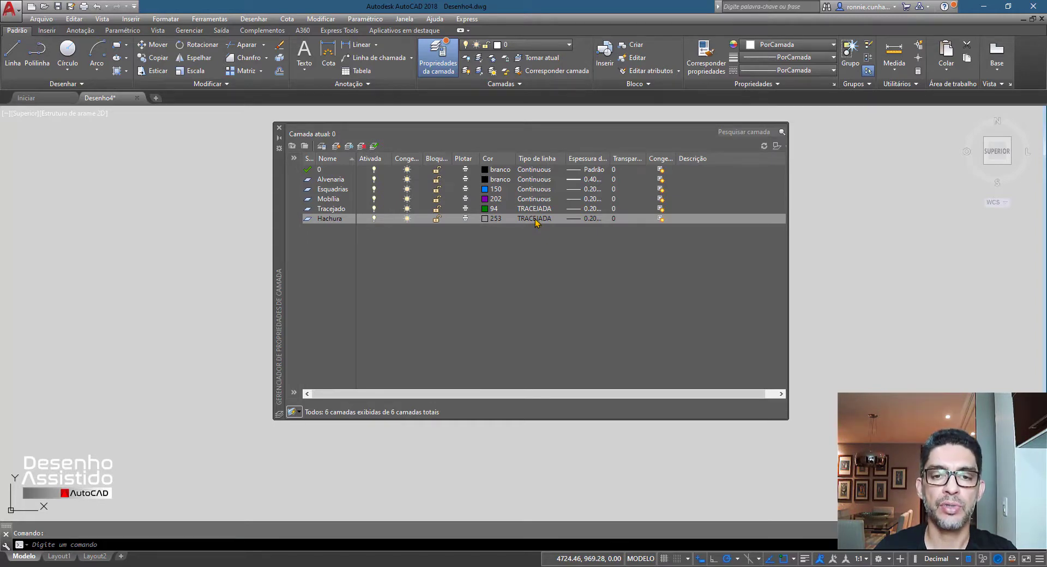
pyautogui.click(536, 220)
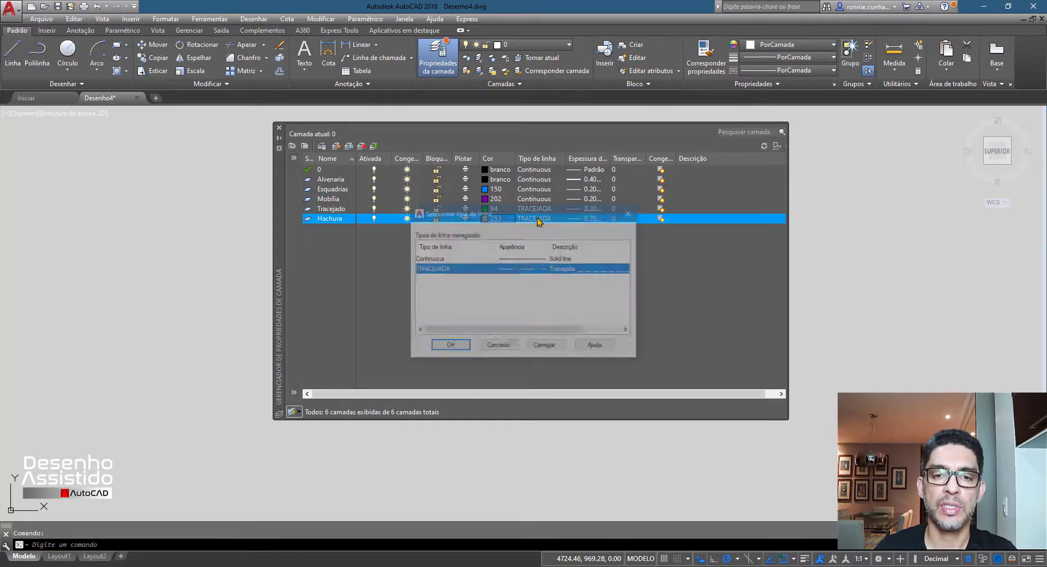
pyautogui.click(431, 259)
pyautogui.click(449, 348)
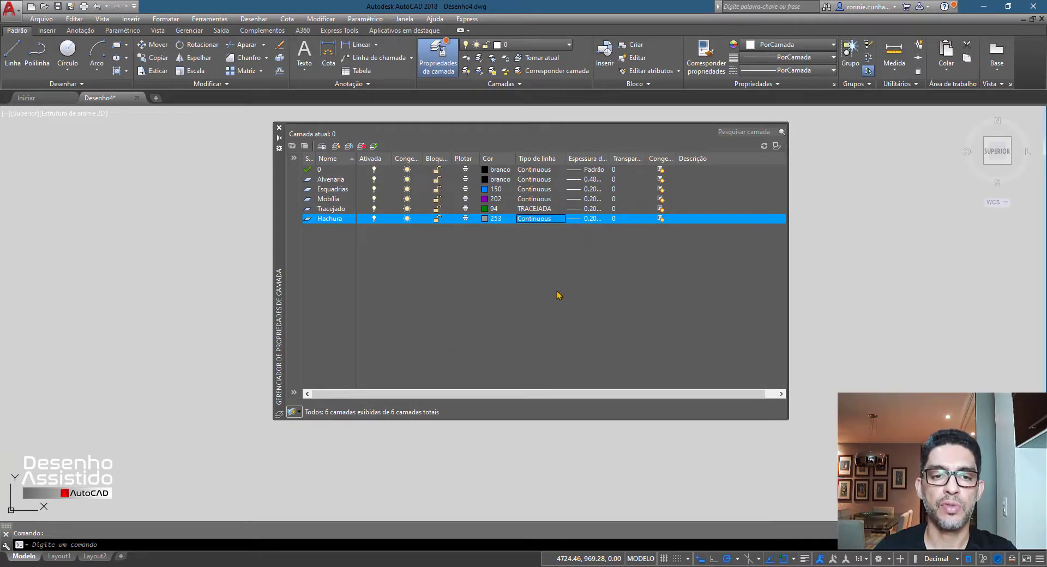
# Create a Cotas layer and give it red colour index 12
pyautogui.click(336, 147)
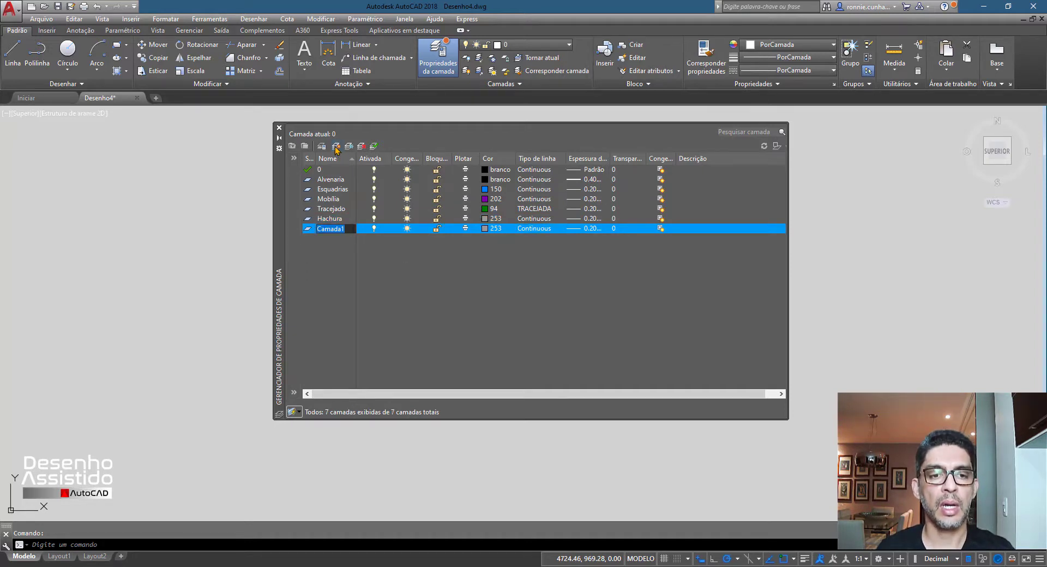
pyautogui.write('Cotas')
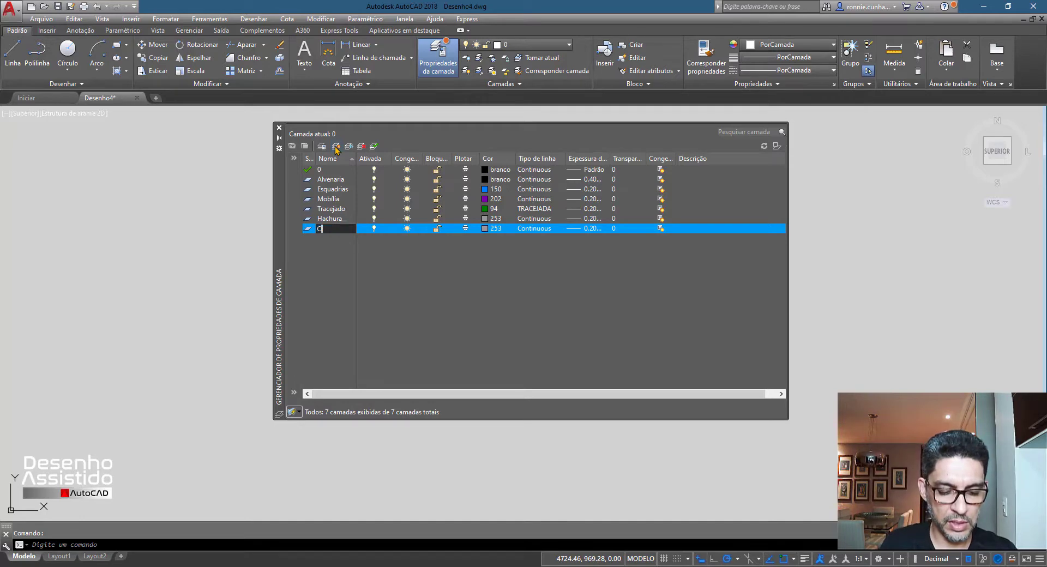
pyautogui.click(485, 230)
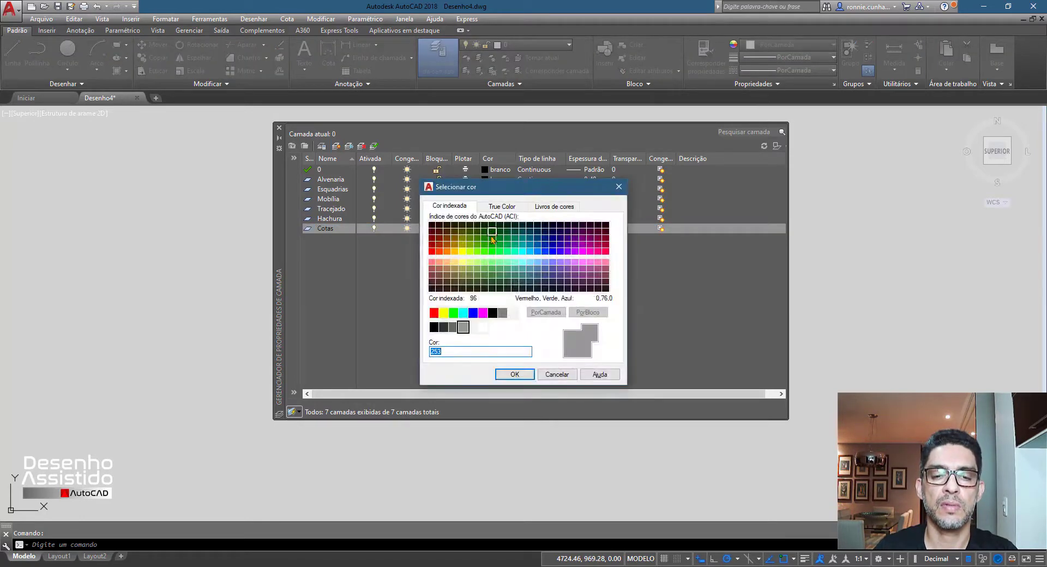
pyautogui.click(435, 313)
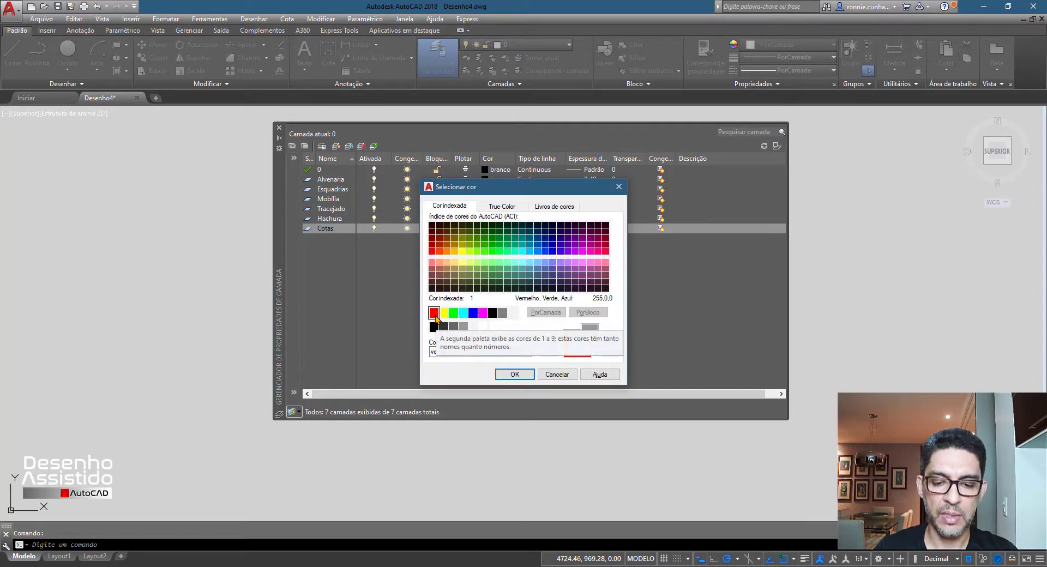
pyautogui.doubleClick(453, 352)
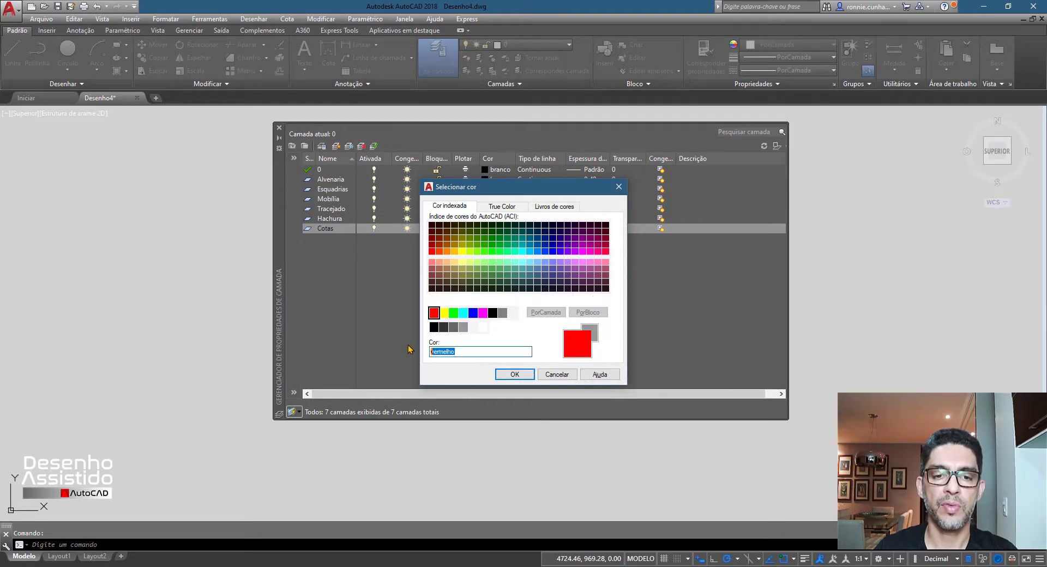
pyautogui.write('12')
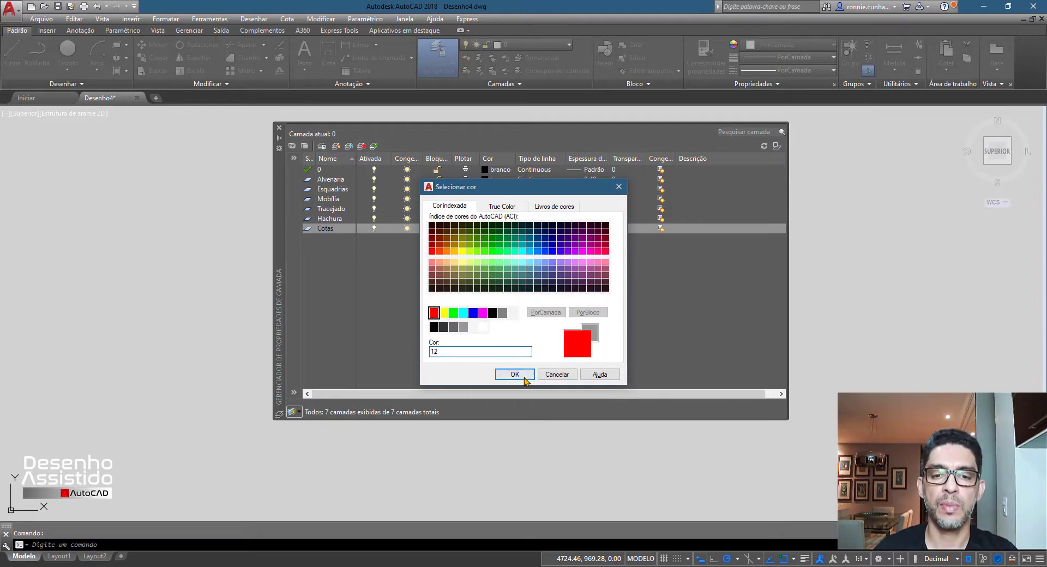
pyautogui.click(524, 378)
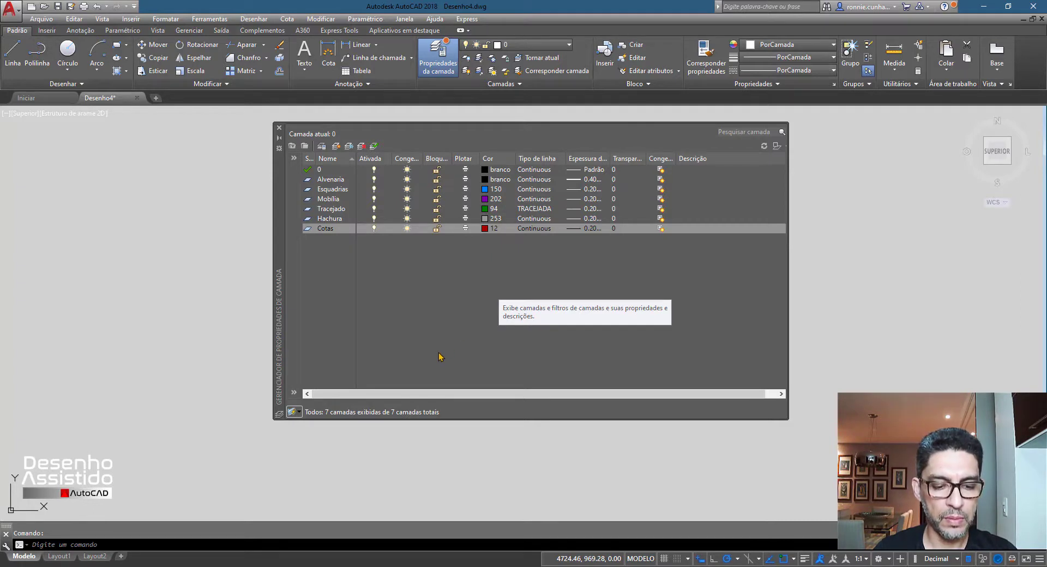
# Create a Texto layer and give it blue colour index 154
pyautogui.click(336, 148)
pyautogui.write('Text')
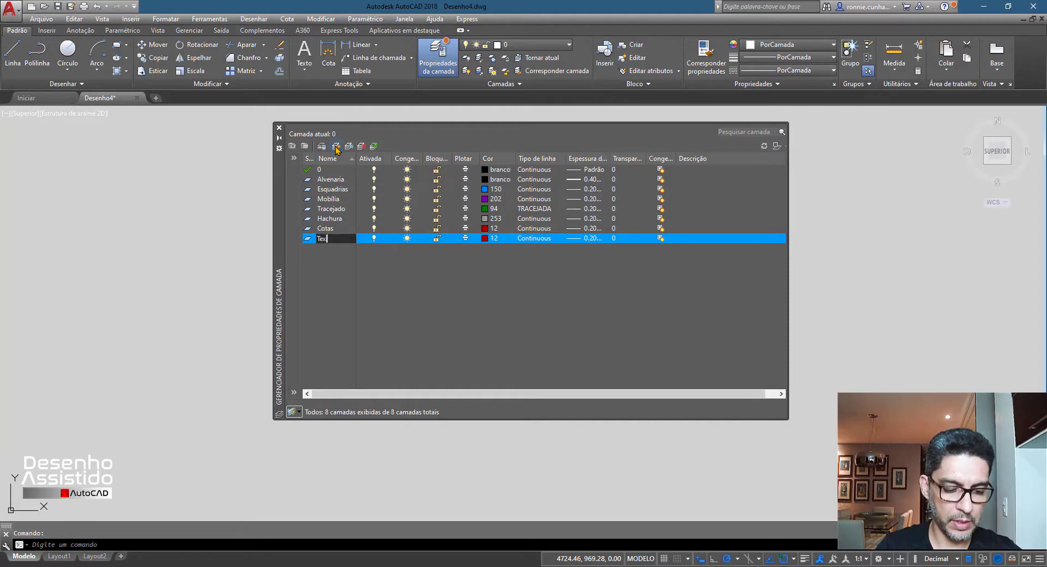
pyautogui.write('o')
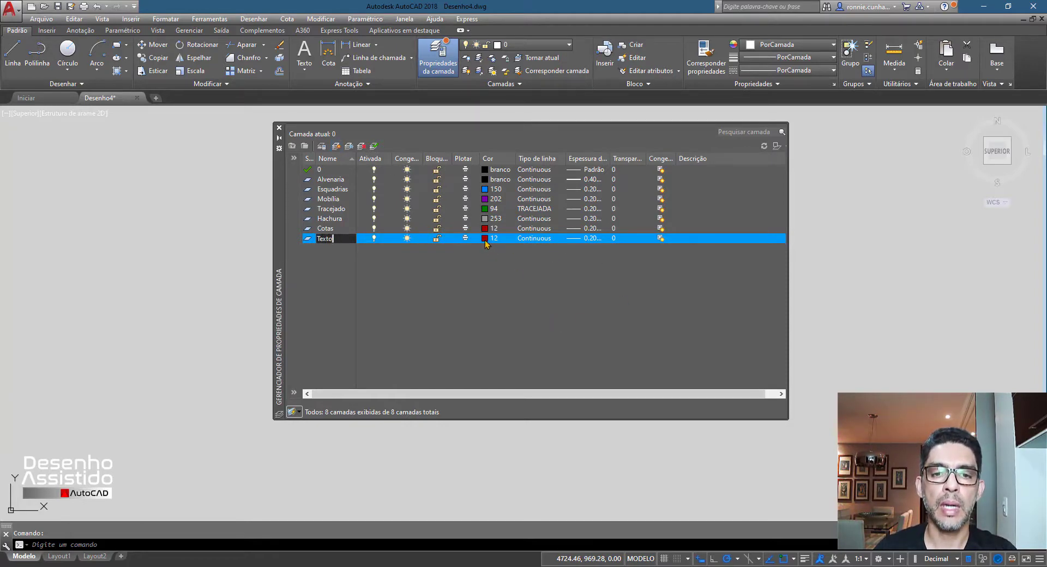
pyautogui.click(485, 244)
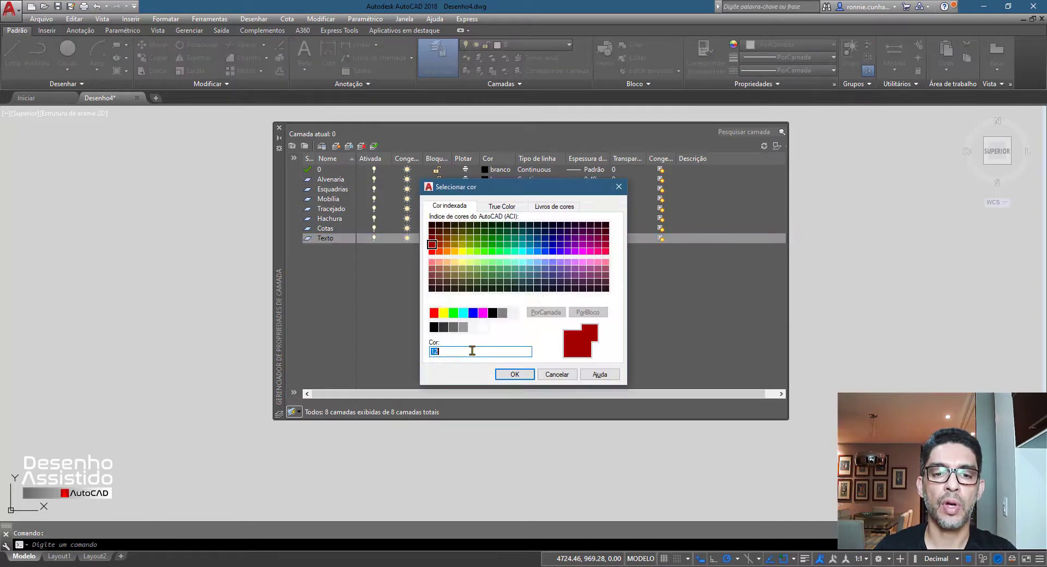
pyautogui.write('154')
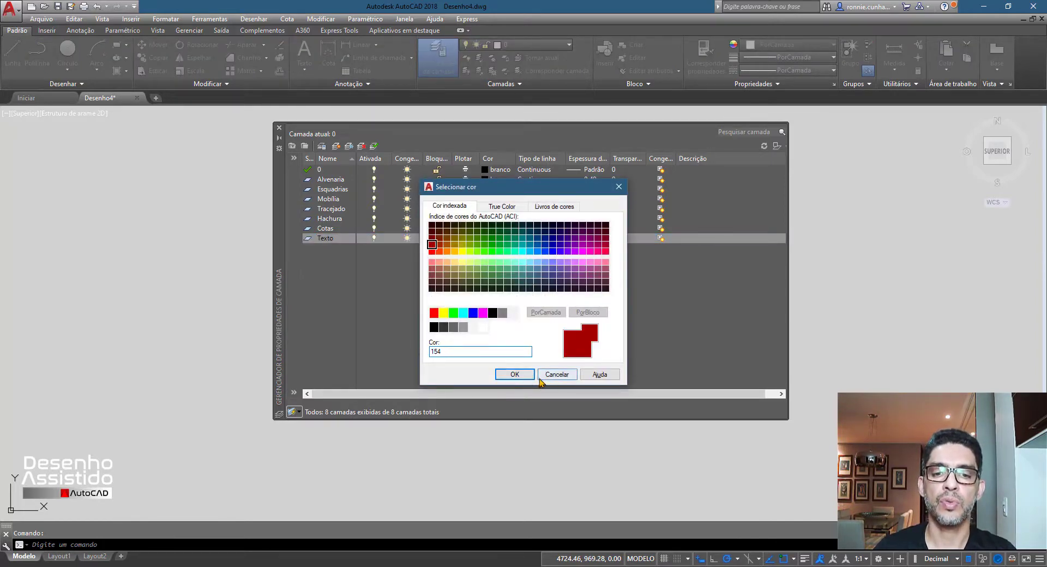
pyautogui.click(513, 376)
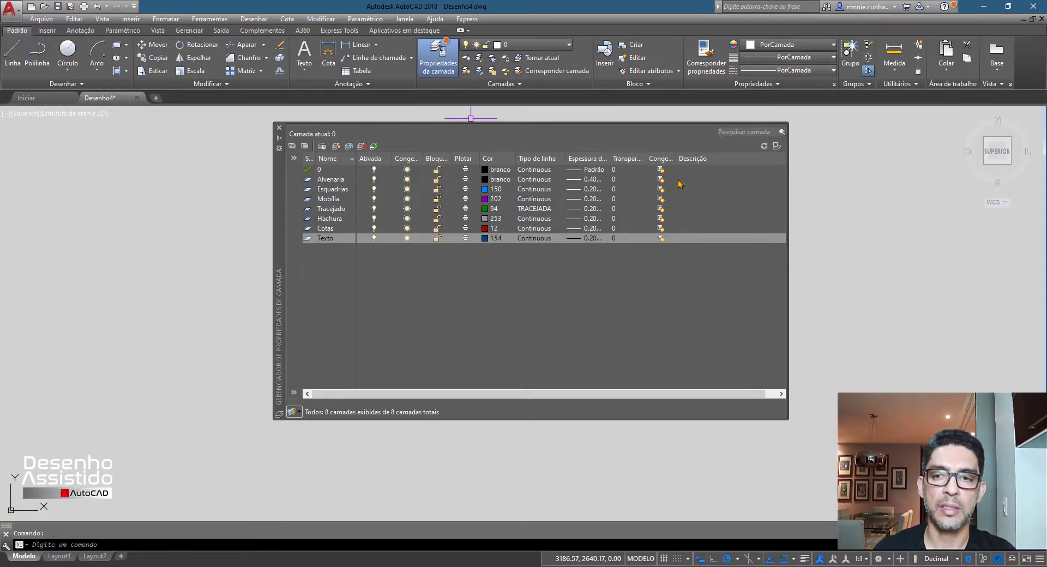
# Close the Layer Properties Manager and drop down the Camadas panel's layer list
pyautogui.click(279, 129)
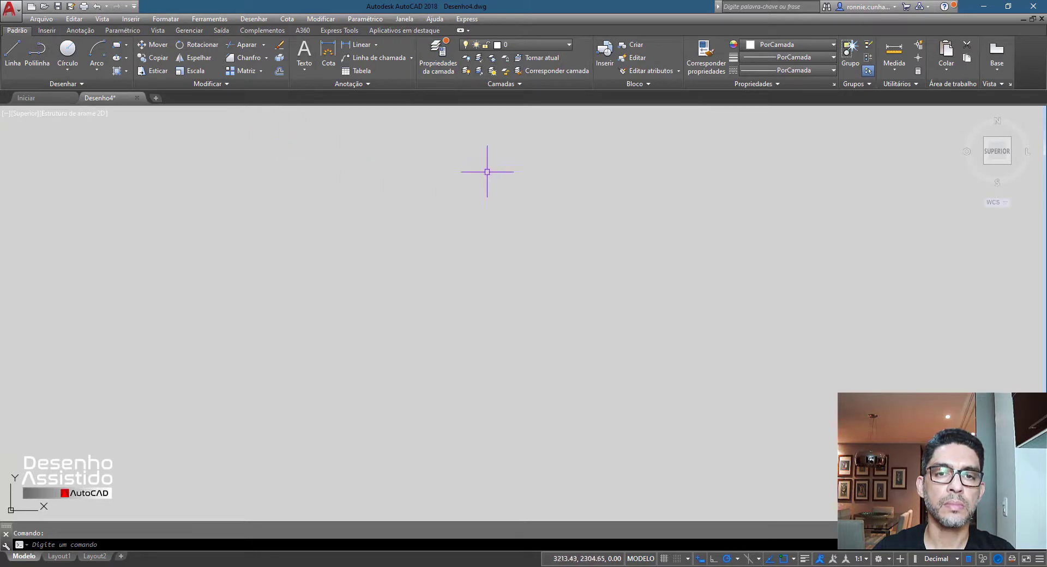
pyautogui.click(559, 45)
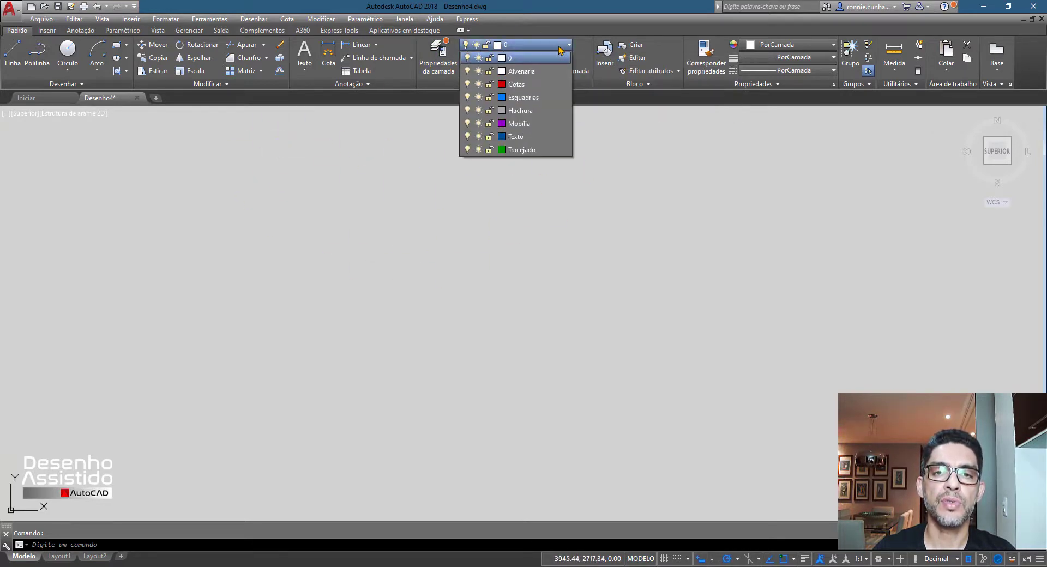
pyautogui.click(622, 177)
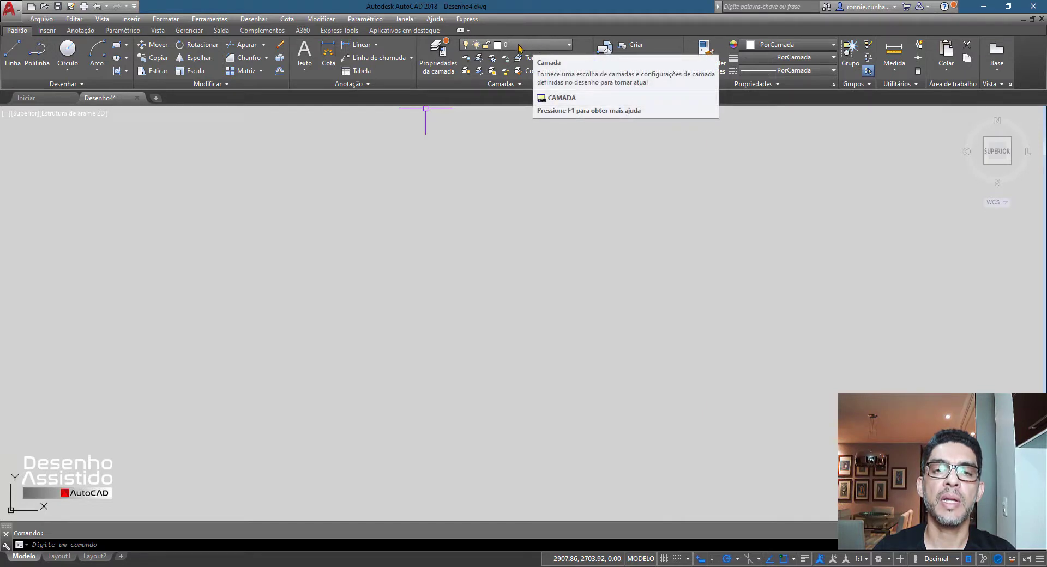
pyautogui.click(570, 45)
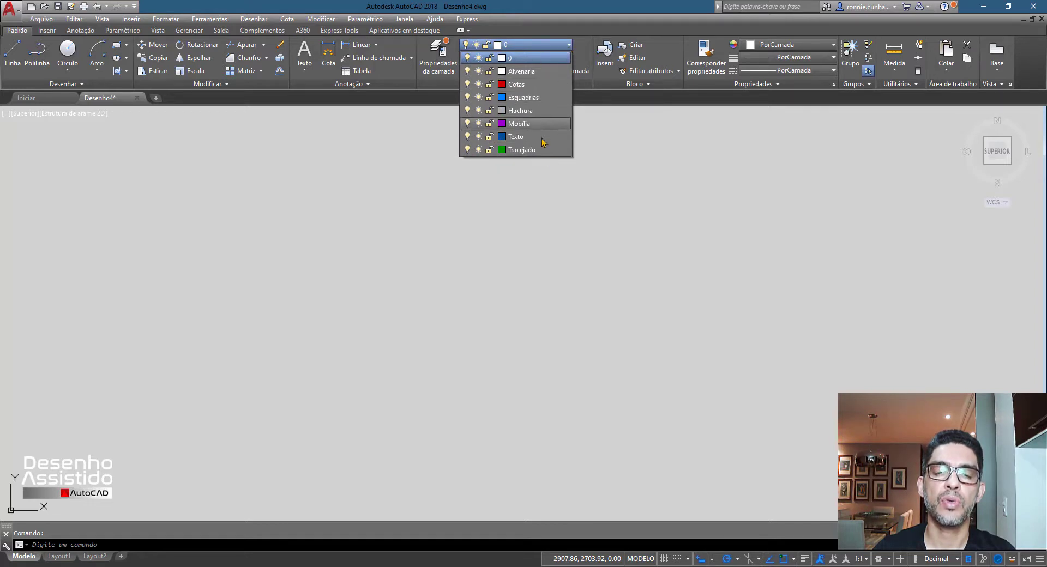
# Set Alvenaria as the current layer from the layer list
pyautogui.click(538, 76)
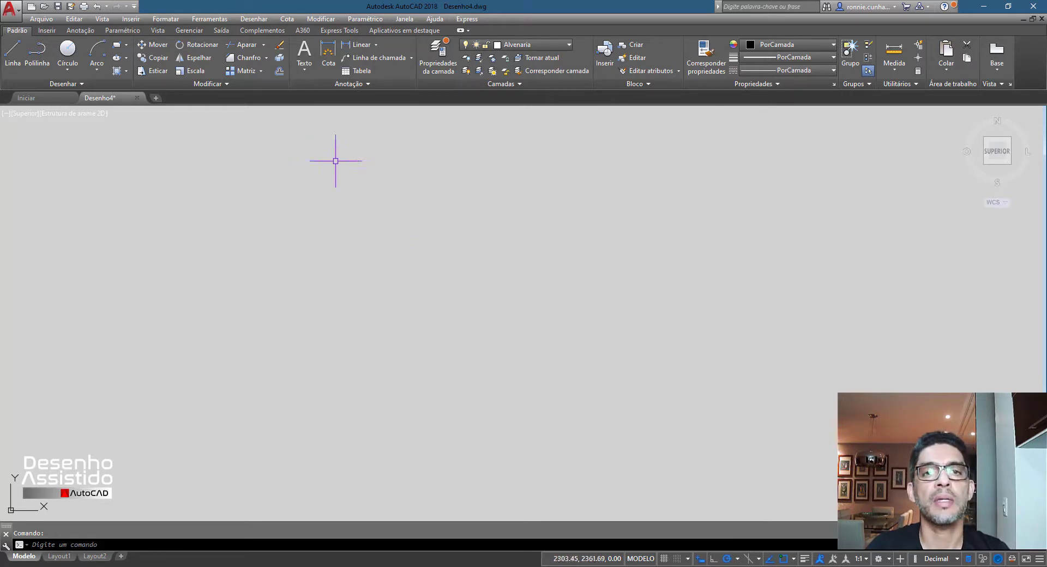
# Start a line with Polar and Object Snap Tracking off, Osnap on, and Ortho on
pyautogui.click(12, 58)
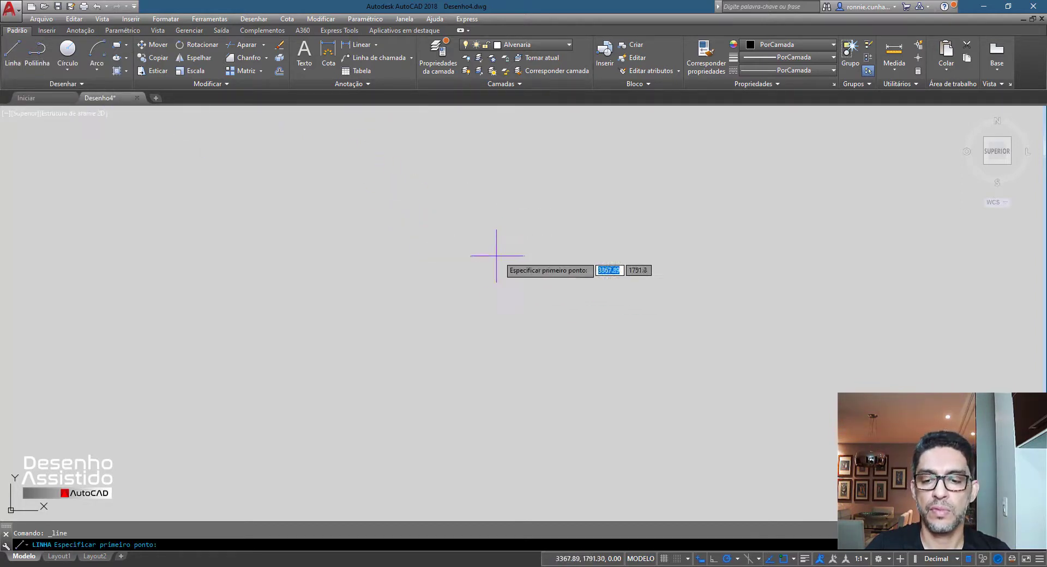
pyautogui.click(727, 559)
pyautogui.click(770, 560)
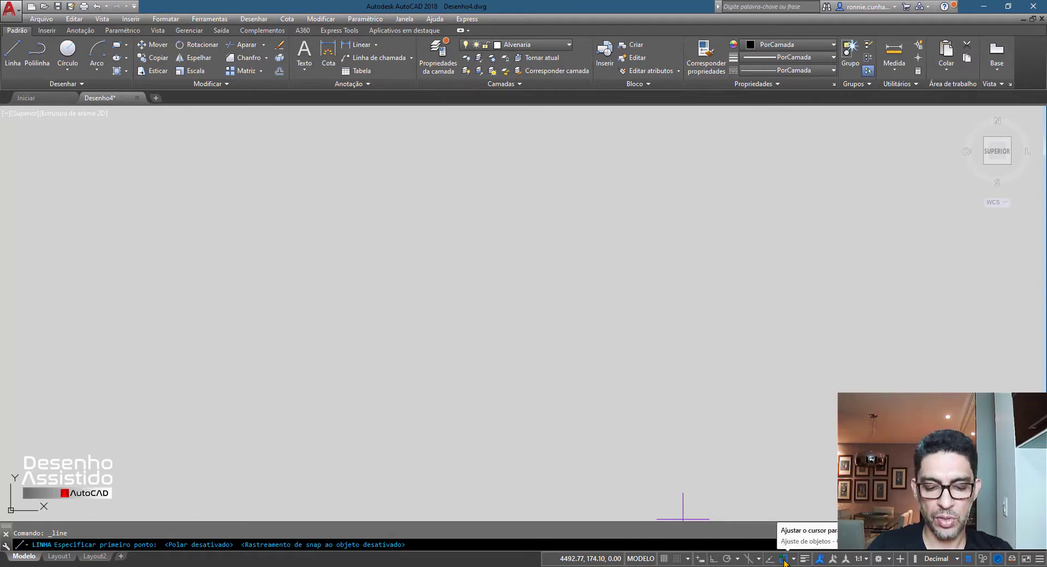
pyautogui.click(784, 559)
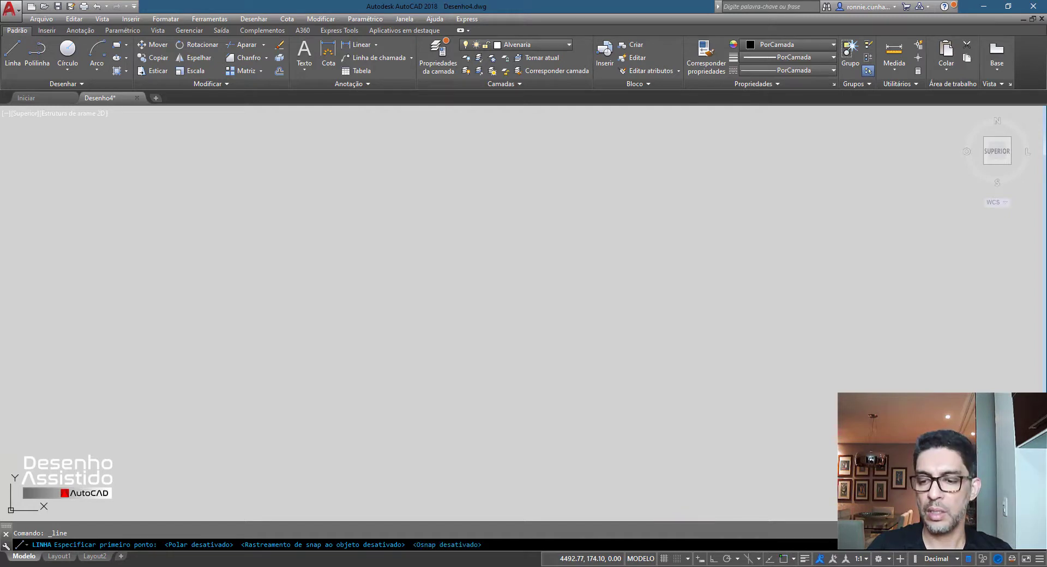
pyautogui.click(784, 559)
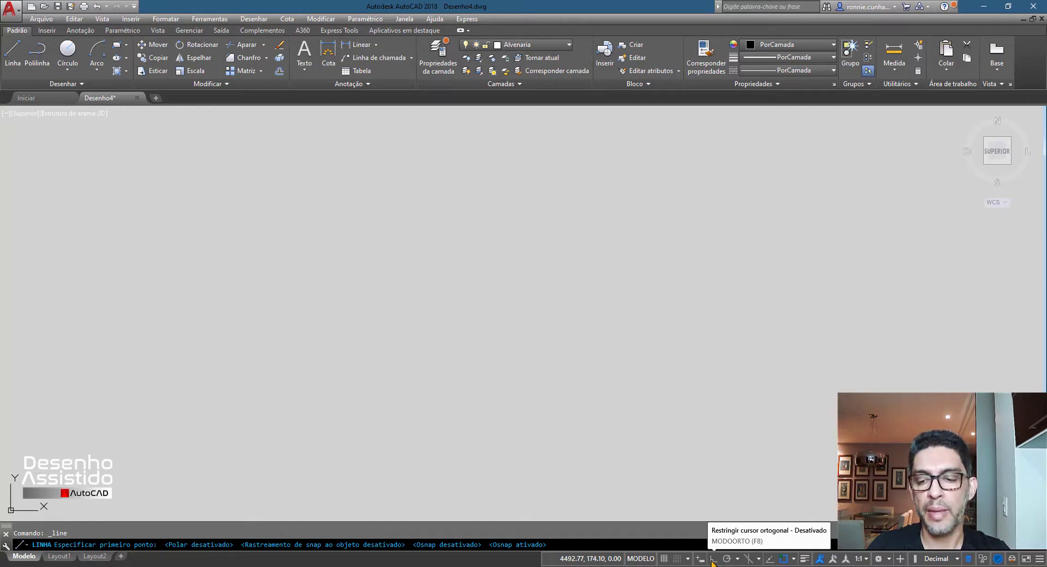
pyautogui.click(712, 562)
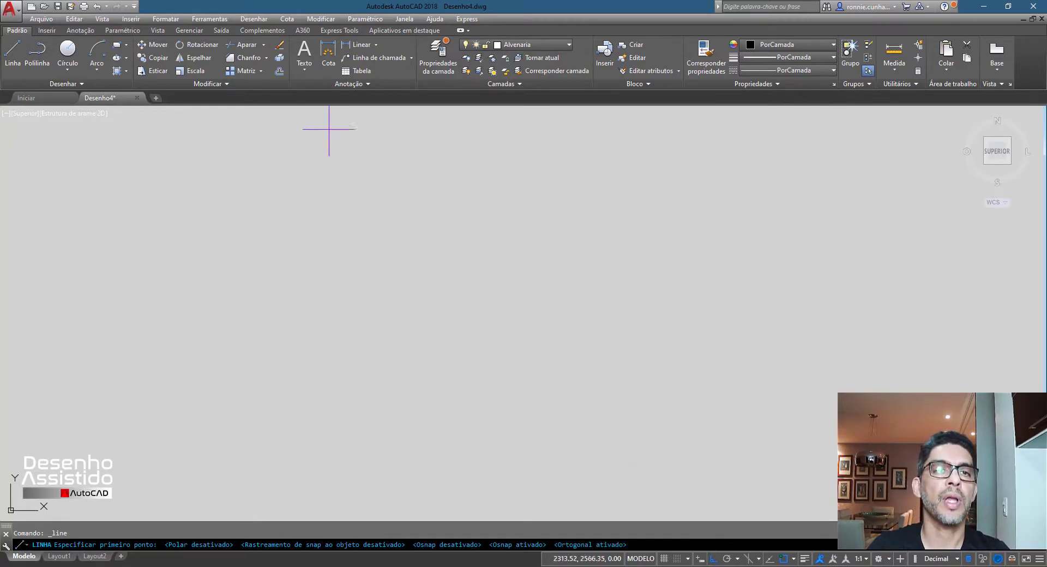
pyautogui.click(8, 40)
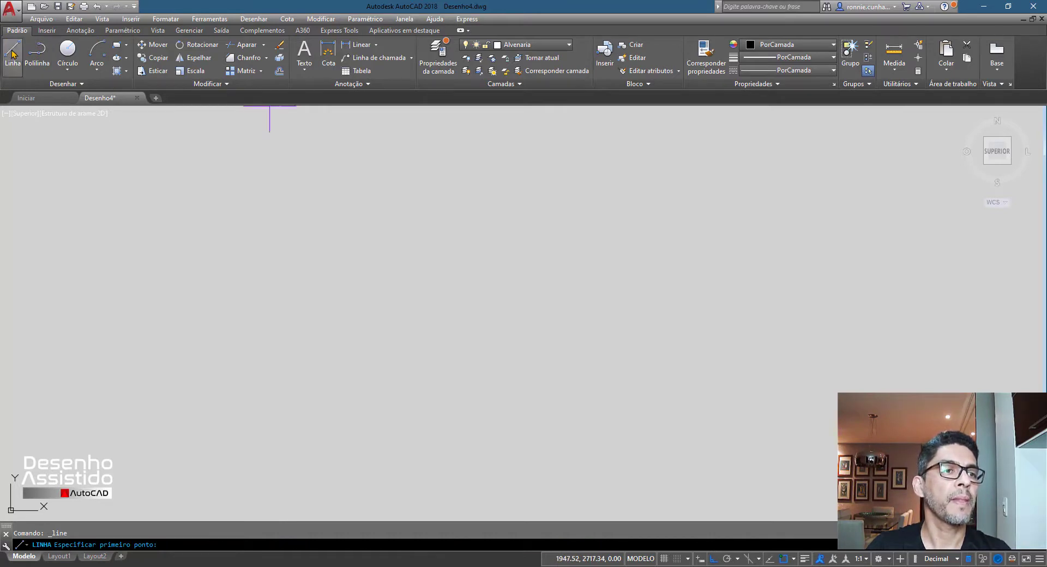
# Draw a horizontal wall line 8.55 units long from a picked start point
pyautogui.click(321, 204)
pyautogui.write('8.55')
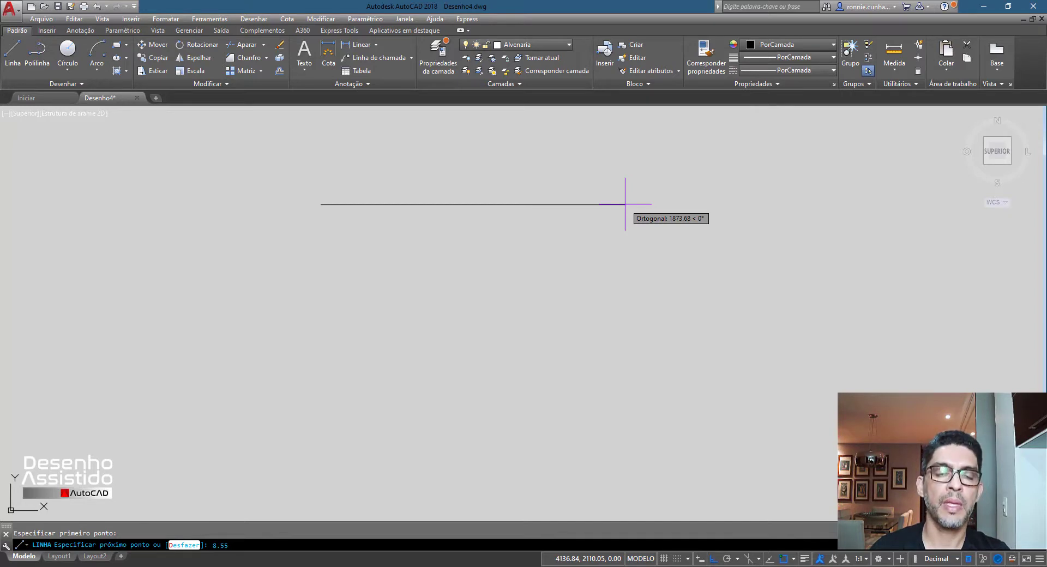
pyautogui.press('Return')
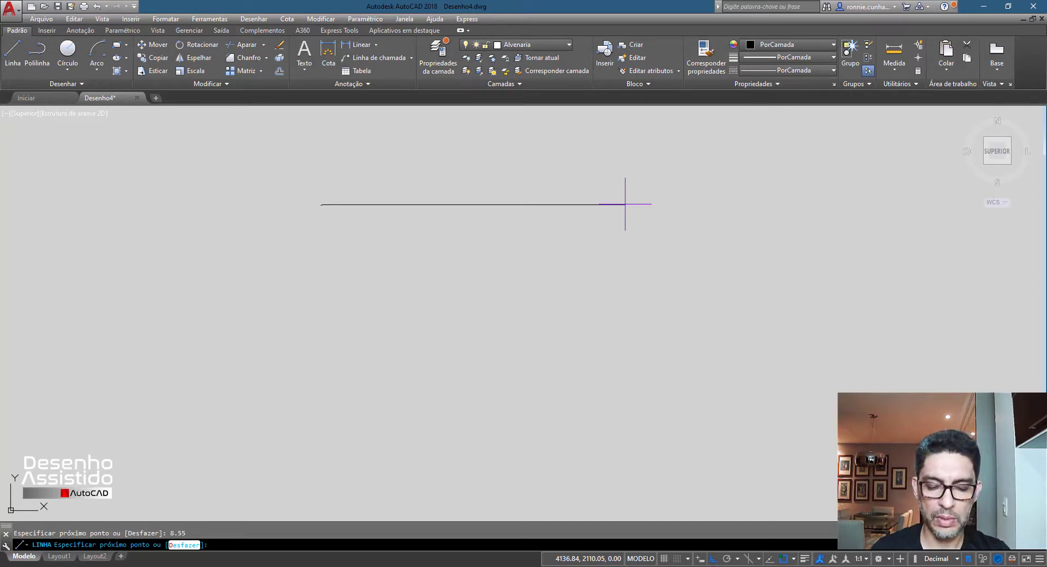
pyautogui.press('Return')
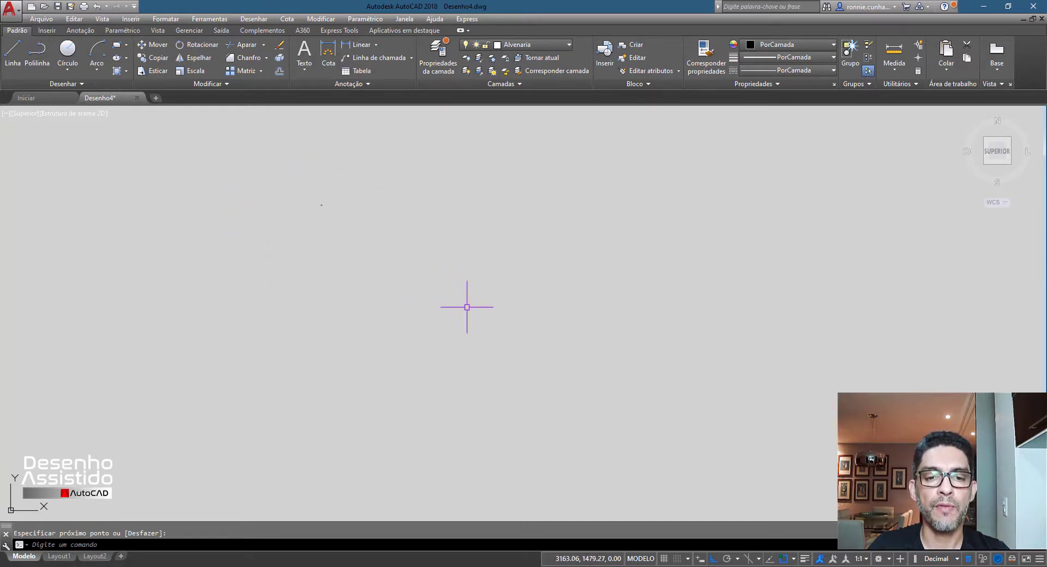
# Regenerate the drawing display from the context menu
pyautogui.rightClick(321, 202)
pyautogui.click(338, 218)
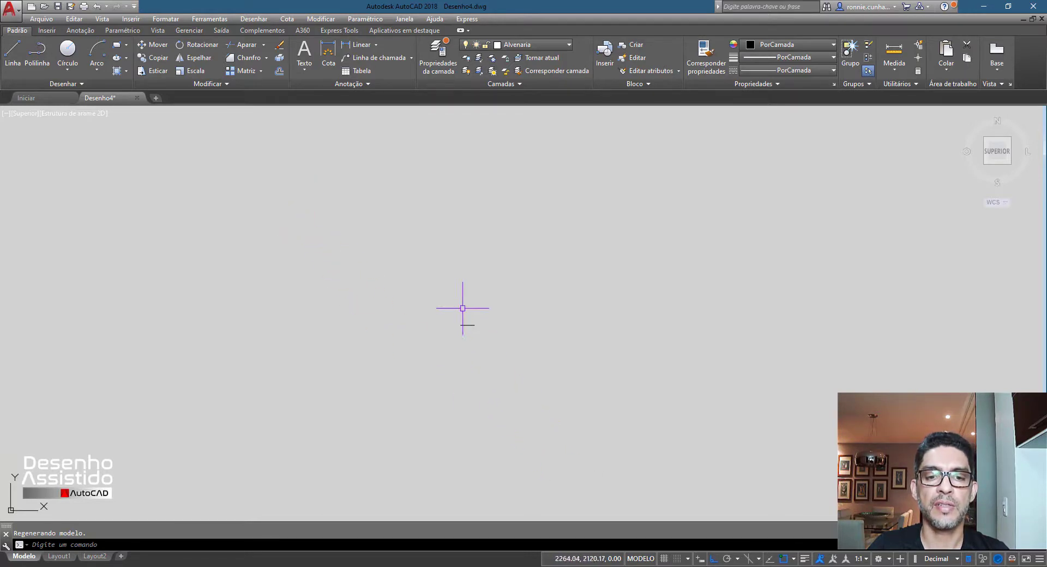
pyautogui.scroll(-2, 471, 338)
pyautogui.scroll(-2, 468, 327)
pyautogui.scroll(-3, 465, 323)
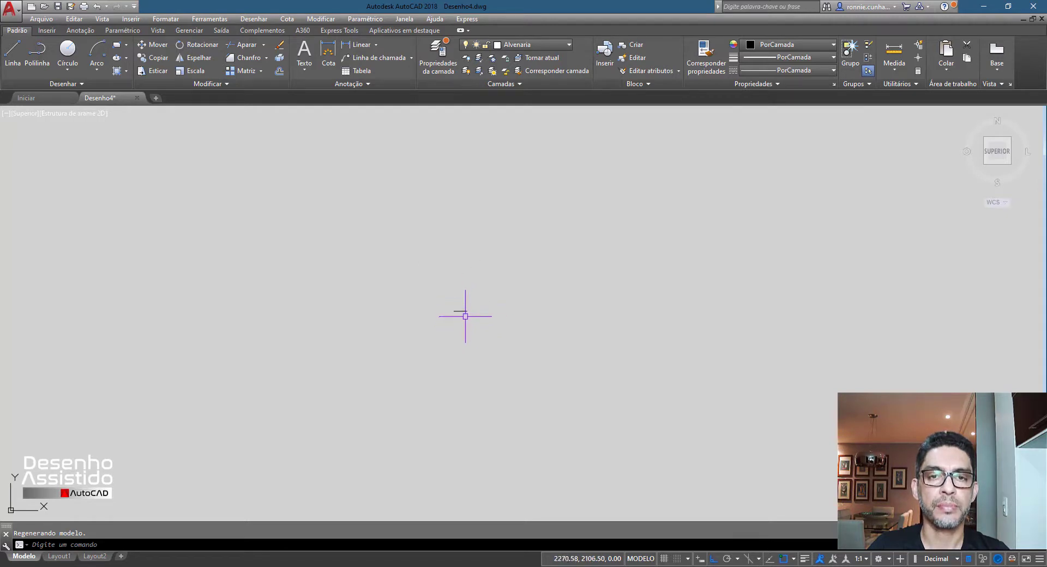
# Turn on lineweight display in the status bar
pyautogui.click(804, 560)
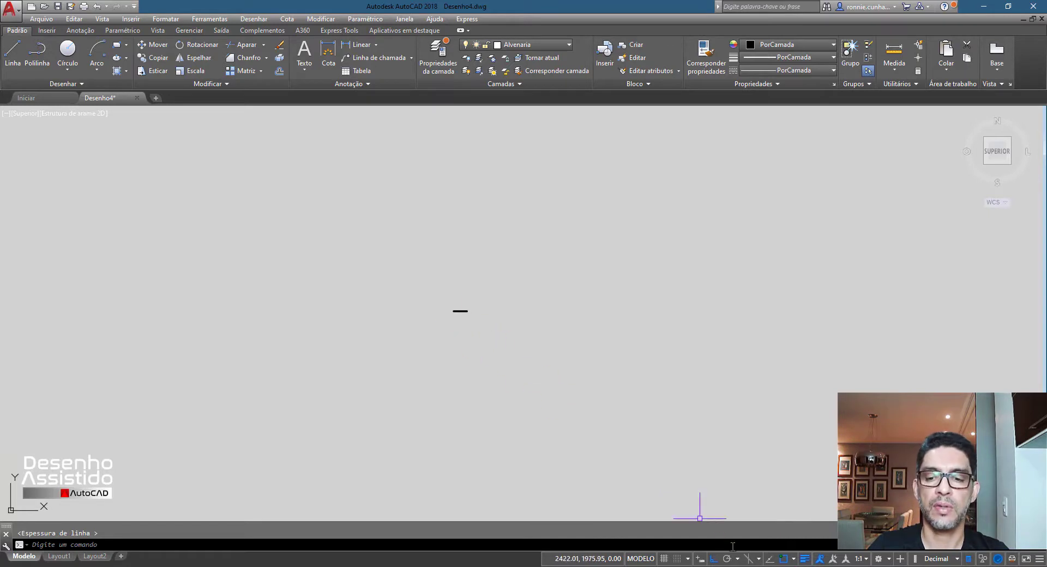
pyautogui.scroll(5, 468, 320)
pyautogui.scroll(-4, 468, 321)
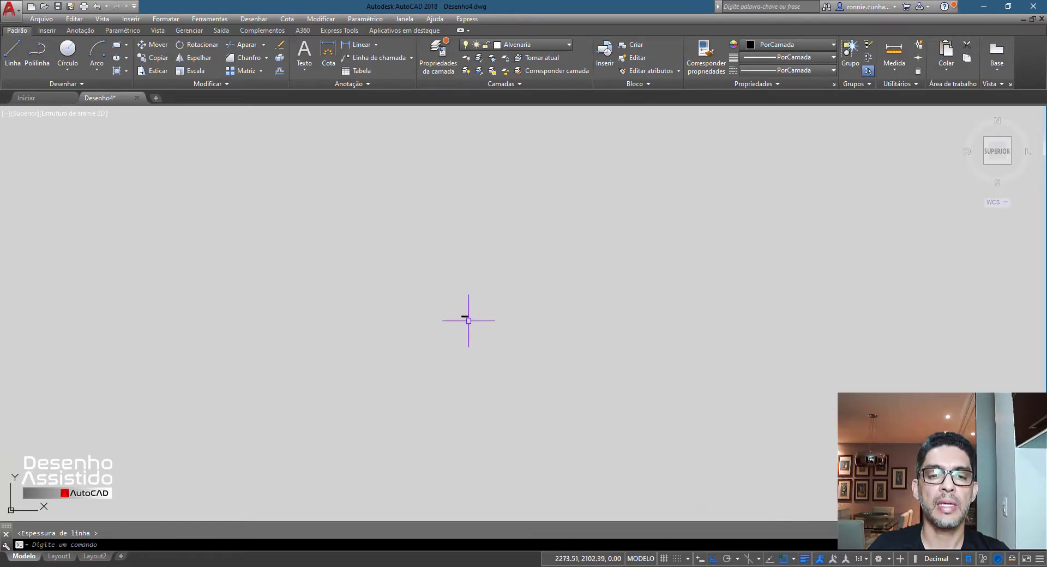
pyautogui.scroll(-4, 467, 320)
pyautogui.scroll(2, 504, 339)
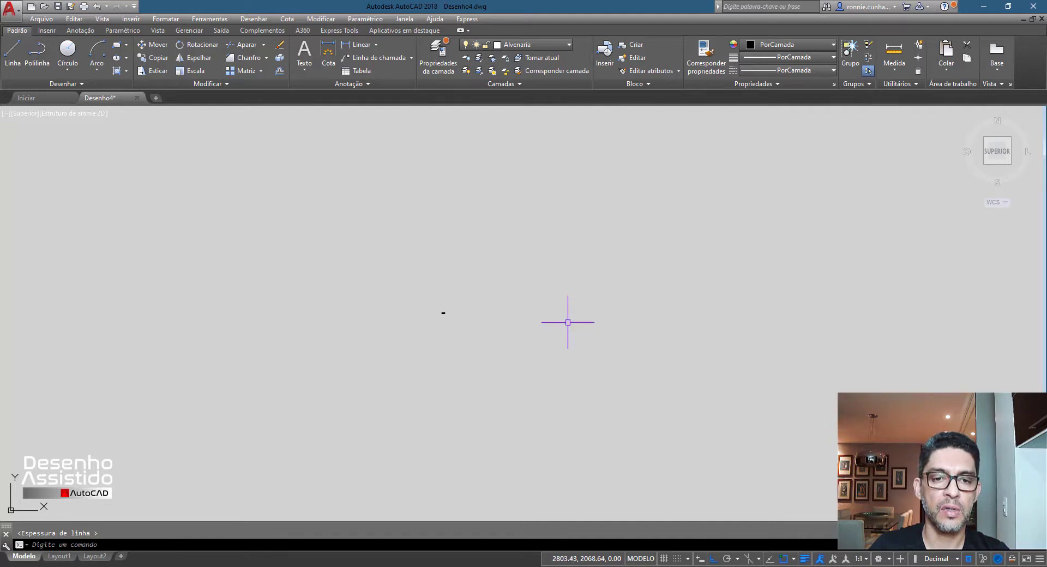
# Zoom to extents so the 8.55 wall line fills the view
pyautogui.middleClick(568, 322)
pyautogui.middleClick(568, 323)
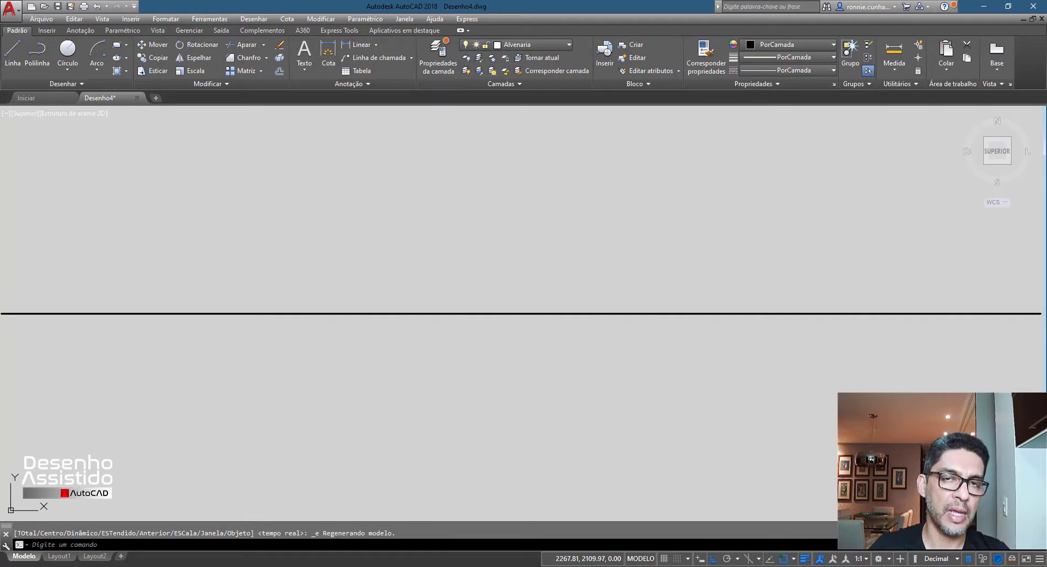
pyautogui.scroll(-10, 448, 286)
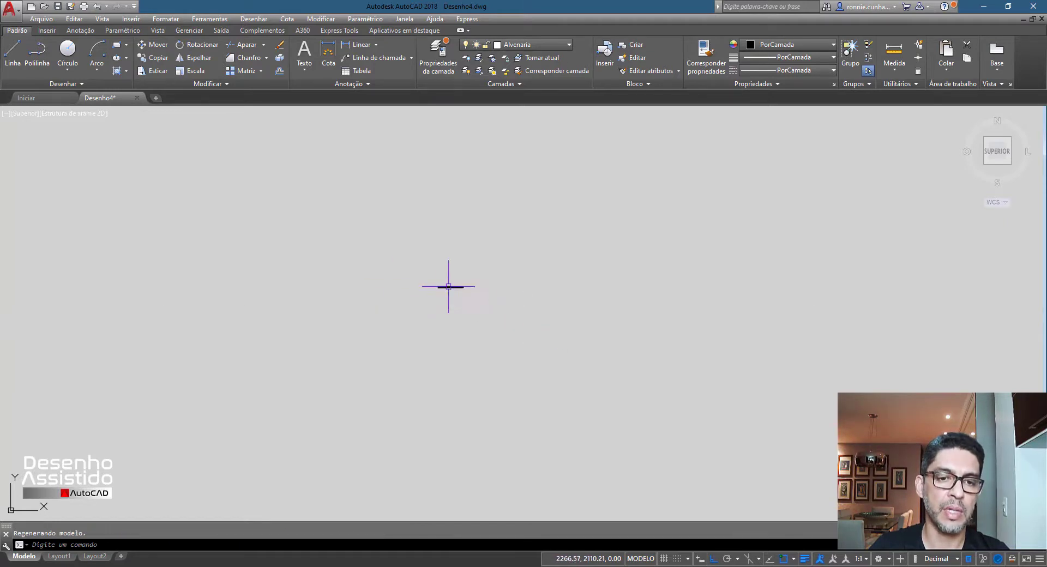
pyautogui.scroll(-2, 508, 307)
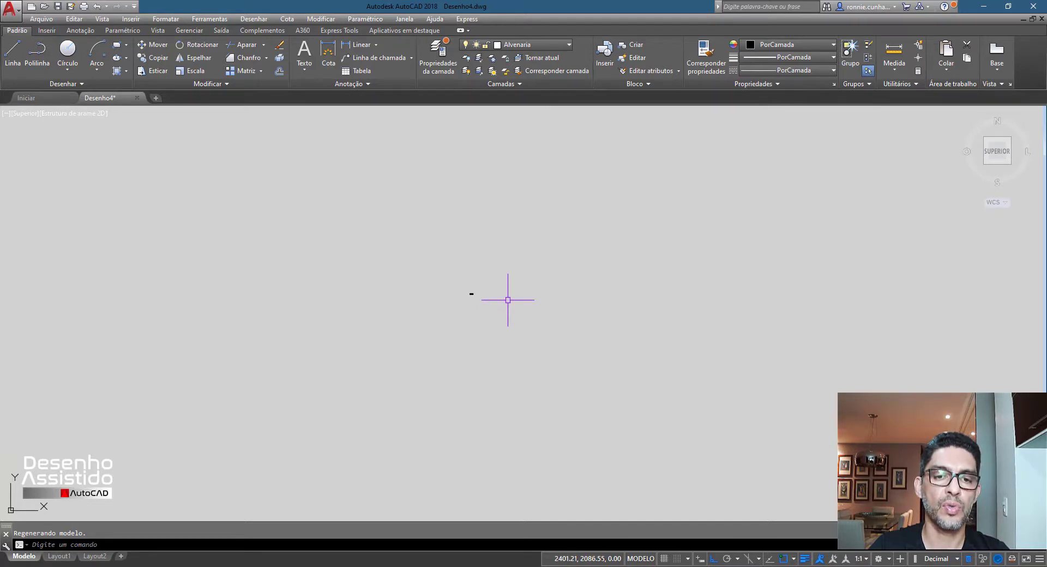
pyautogui.middleClick(507, 300)
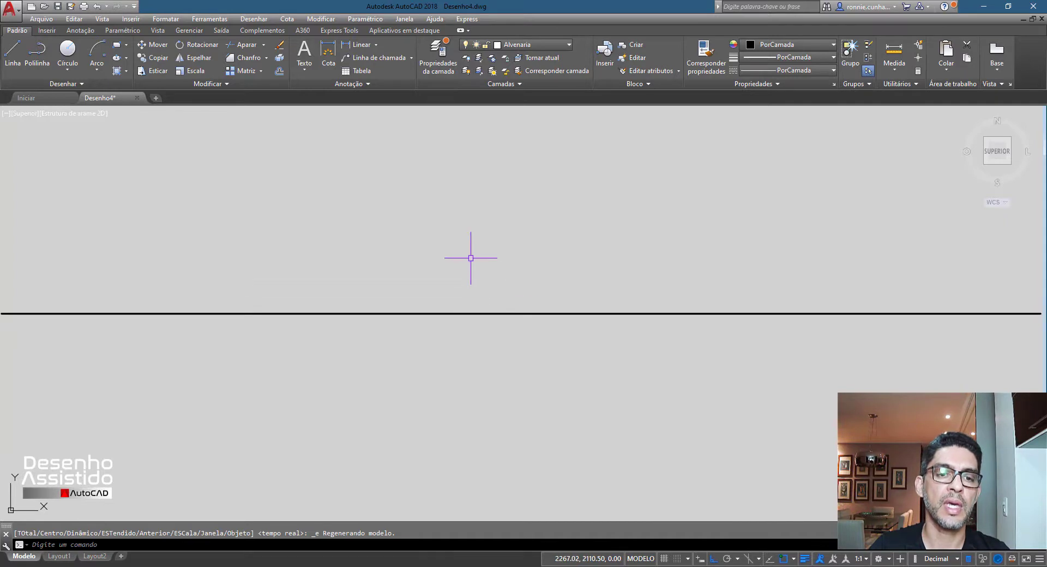
pyautogui.scroll(-4, 471, 259)
pyautogui.scroll(5, 461, 284)
# Zoom out to see the full horizontal wall line and start the Linha (LINE) command
pyautogui.scroll(-3, 461, 284)
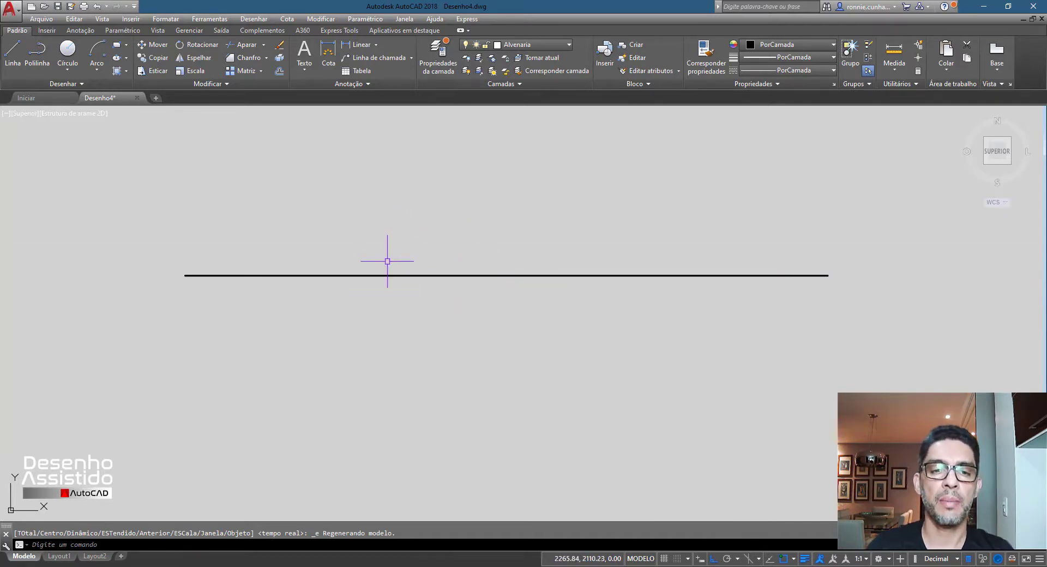
pyautogui.scroll(-2, 456, 222)
pyautogui.scroll(-4, 435, 276)
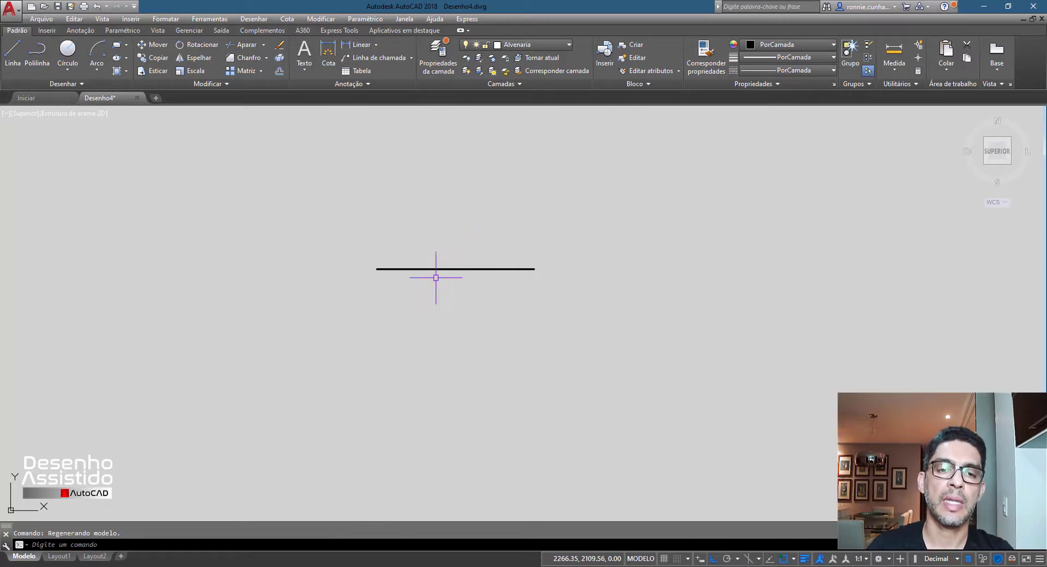
pyautogui.scroll(2, 417, 312)
pyautogui.scroll(2, 467, 326)
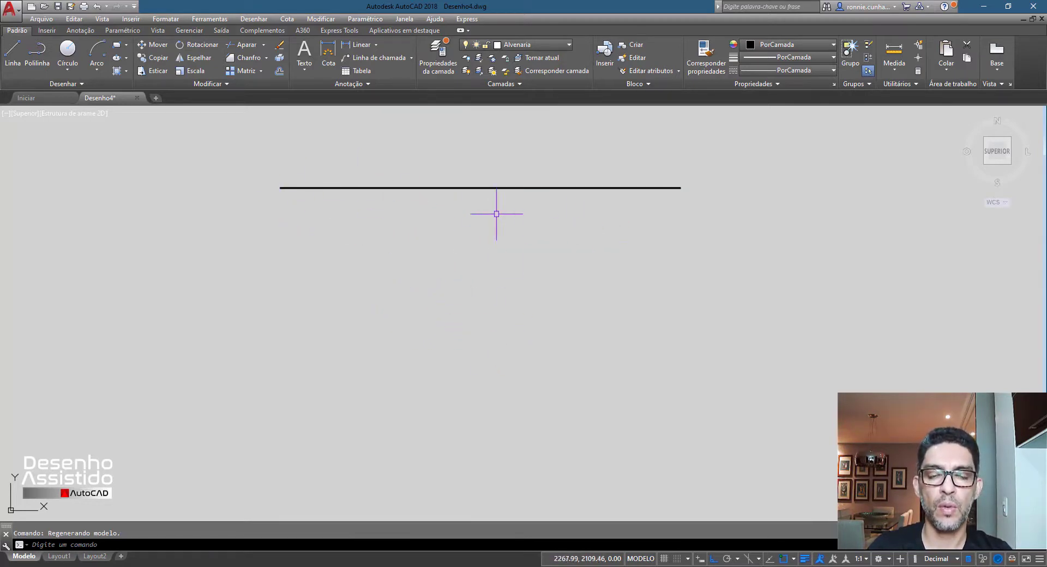
pyautogui.click(12, 52)
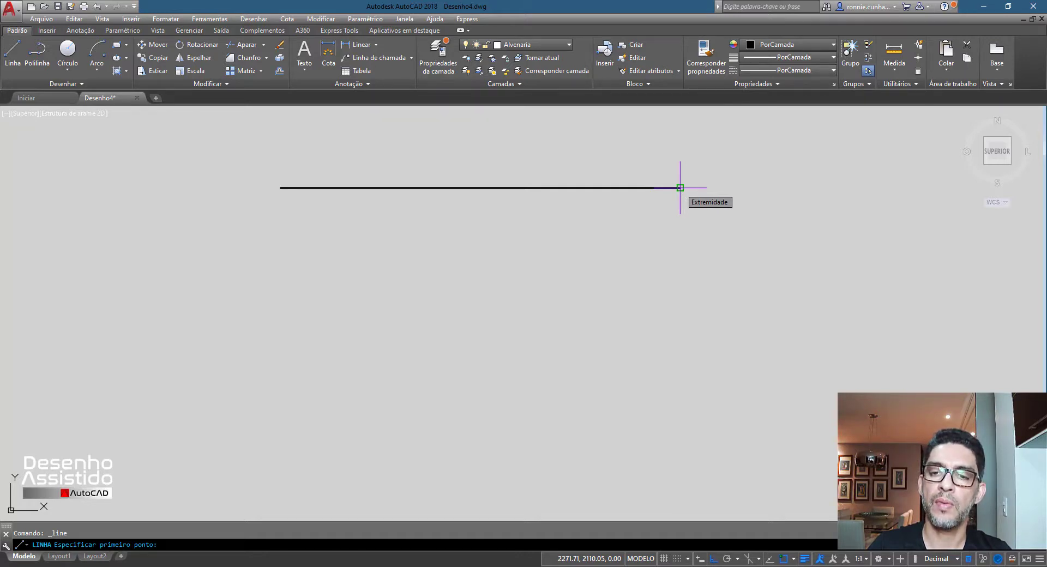
# From the line's right end, draw sides 5.85 down, 8.55 left and 5.85 up to close the rectangle
pyautogui.click(680, 187)
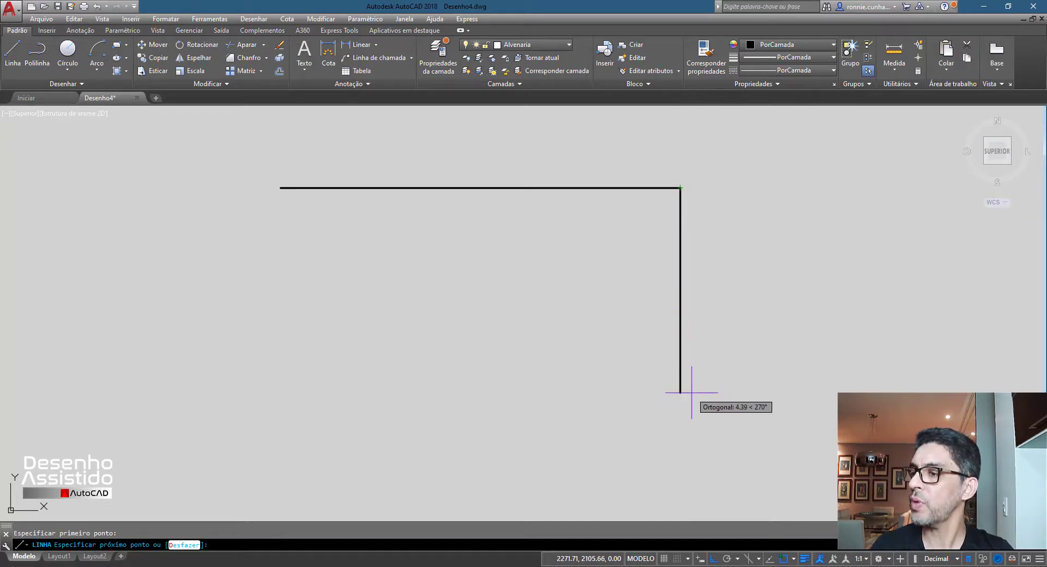
pyautogui.write('5.85')
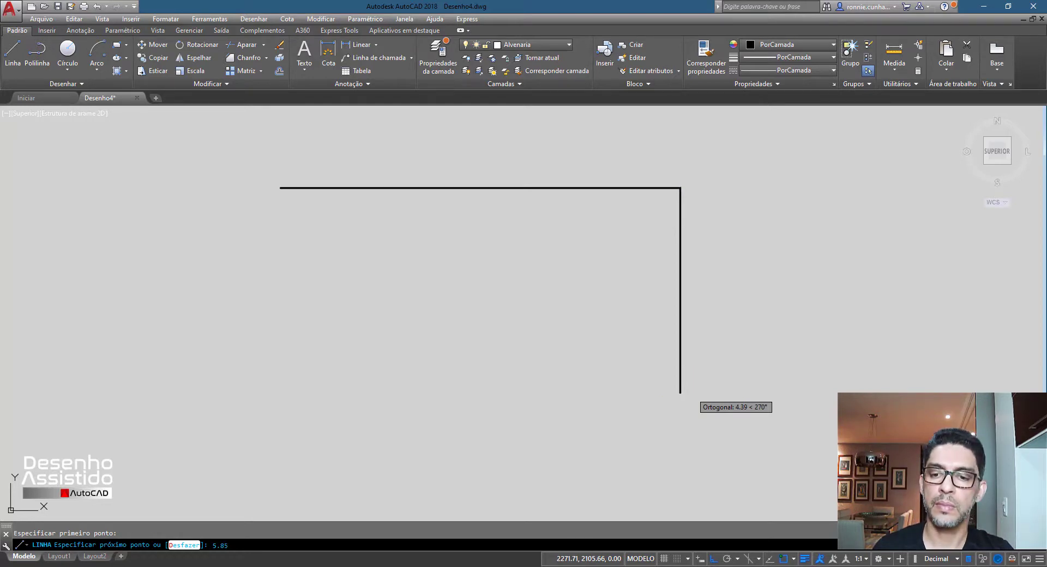
pyautogui.press('Return')
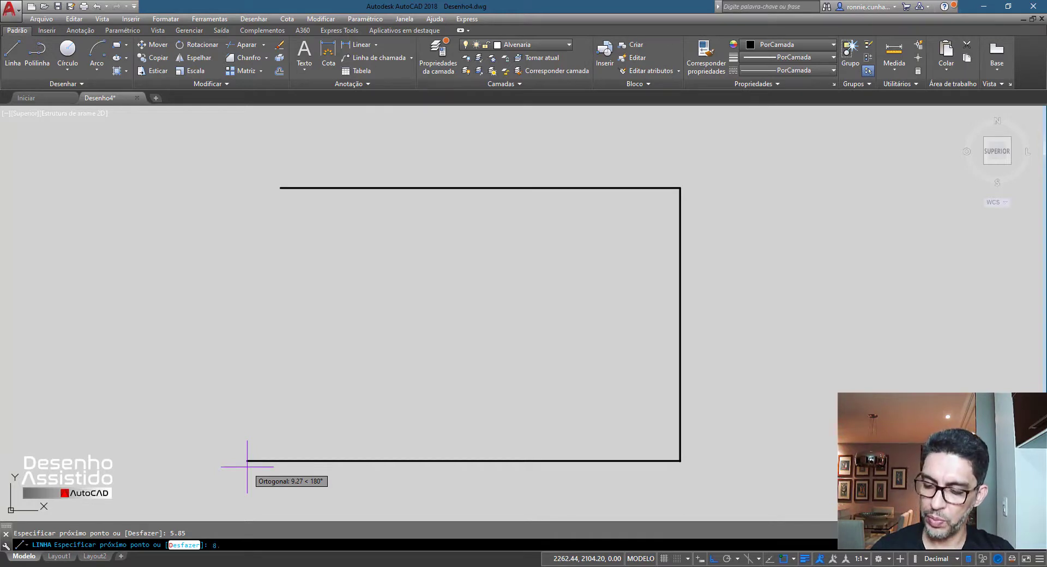
pyautogui.press('Return')
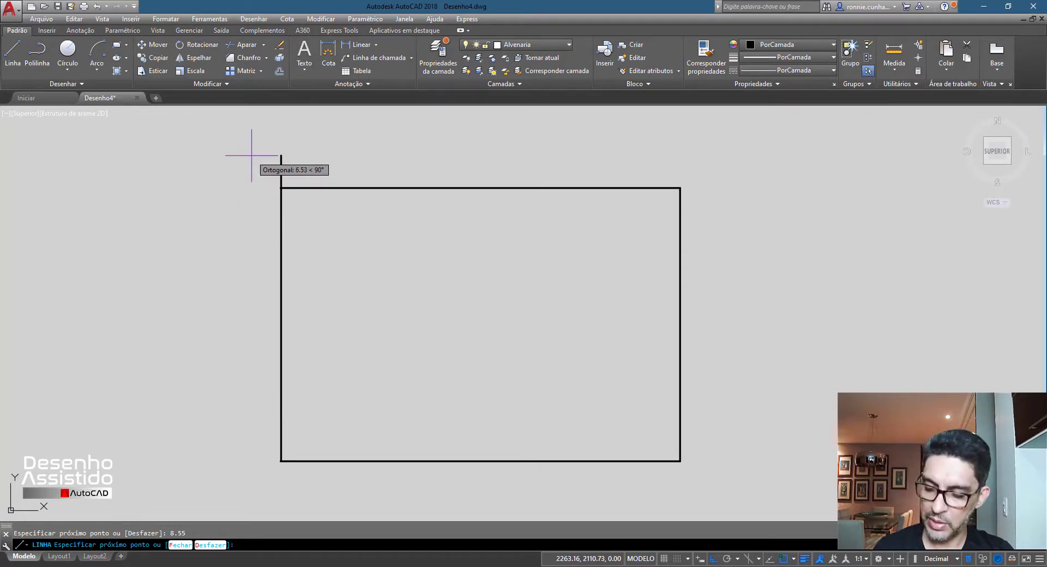
pyautogui.write('5.85')
pyautogui.press('Return')
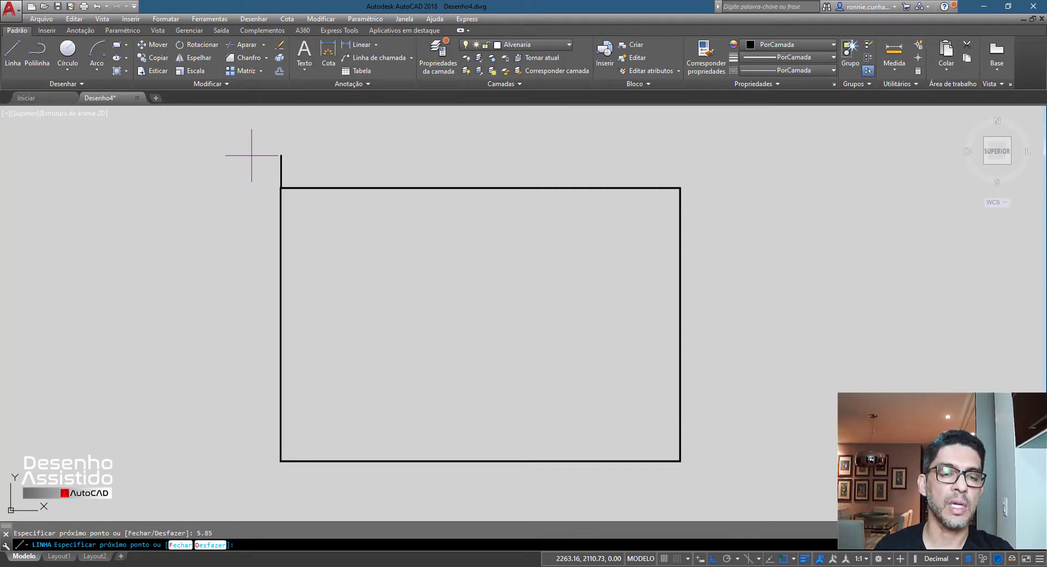
pyautogui.hotkey('ctrl', 'z')
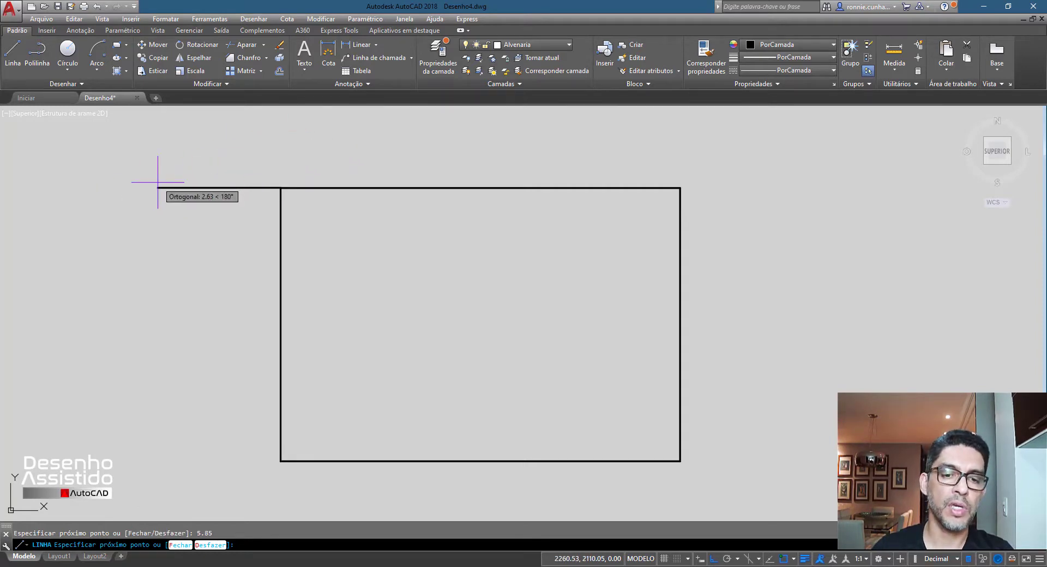
pyautogui.press('Return')
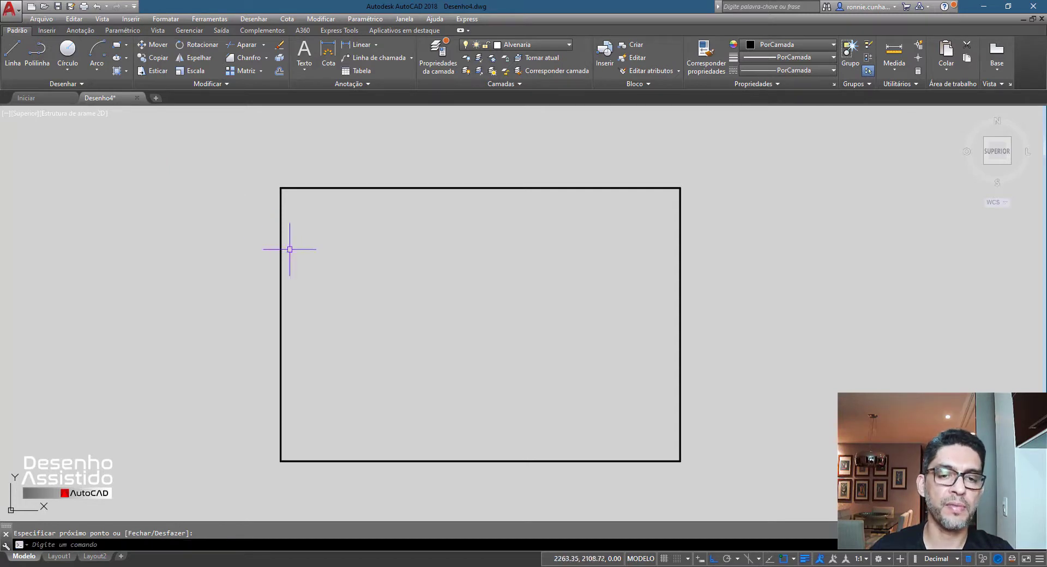
# Zoom extents, then window-zoom so the 8.55 by 5.85 rectangle fills the view
pyautogui.middleClick(508, 315)
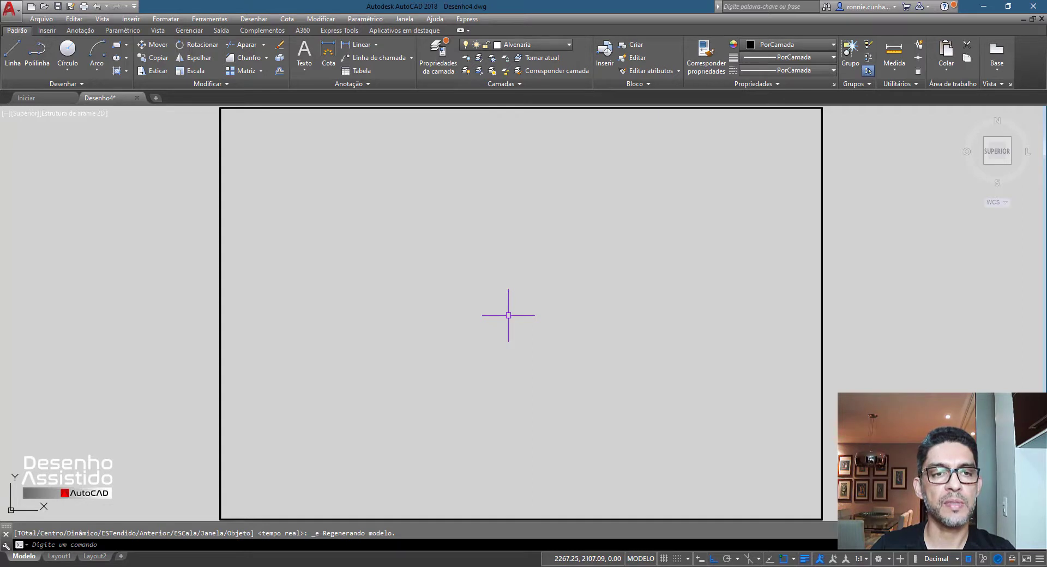
pyautogui.scroll(-2, 502, 305)
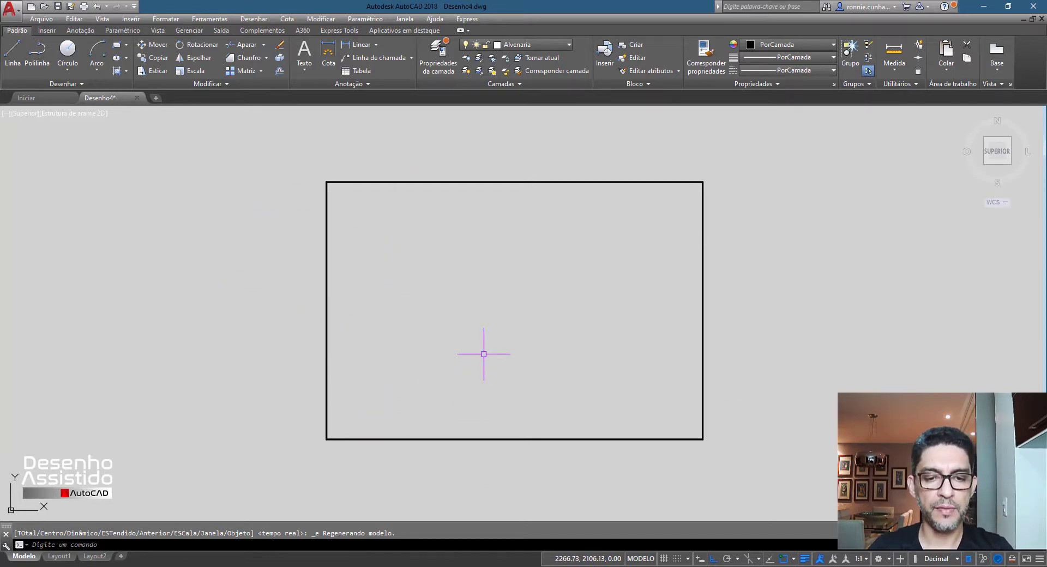
pyautogui.write('z')
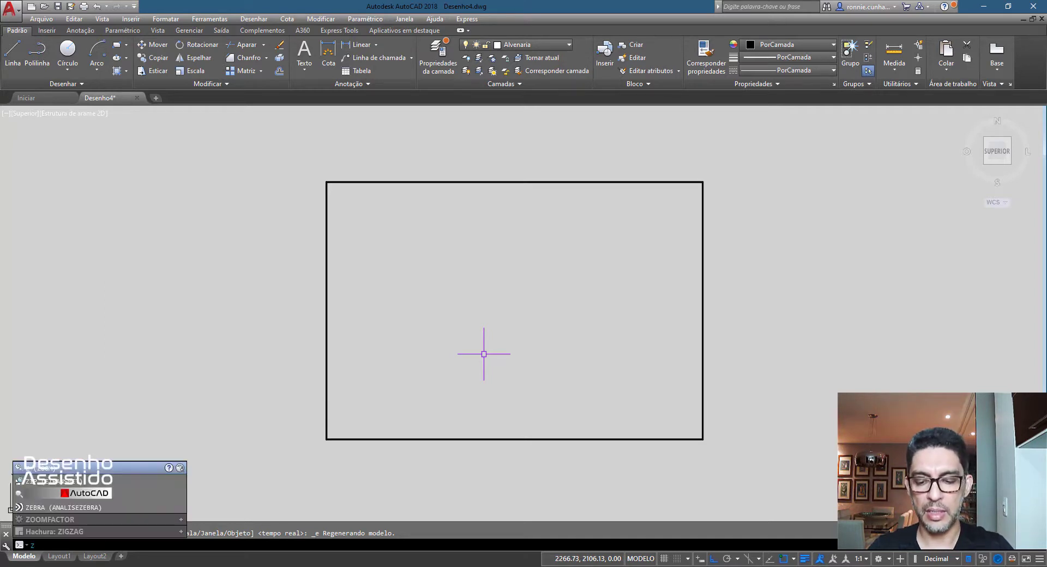
pyautogui.press('Return')
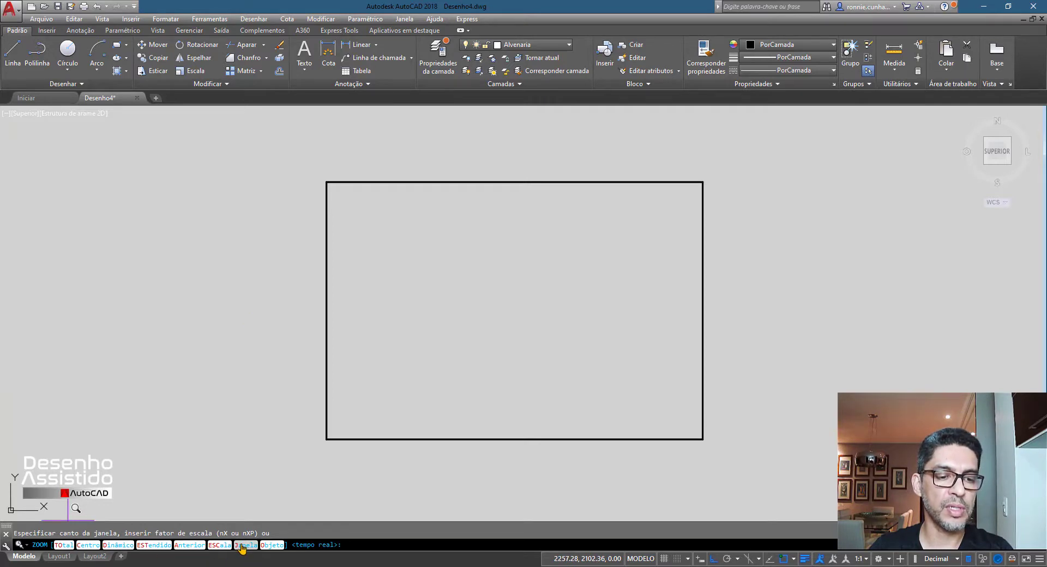
pyautogui.click(242, 546)
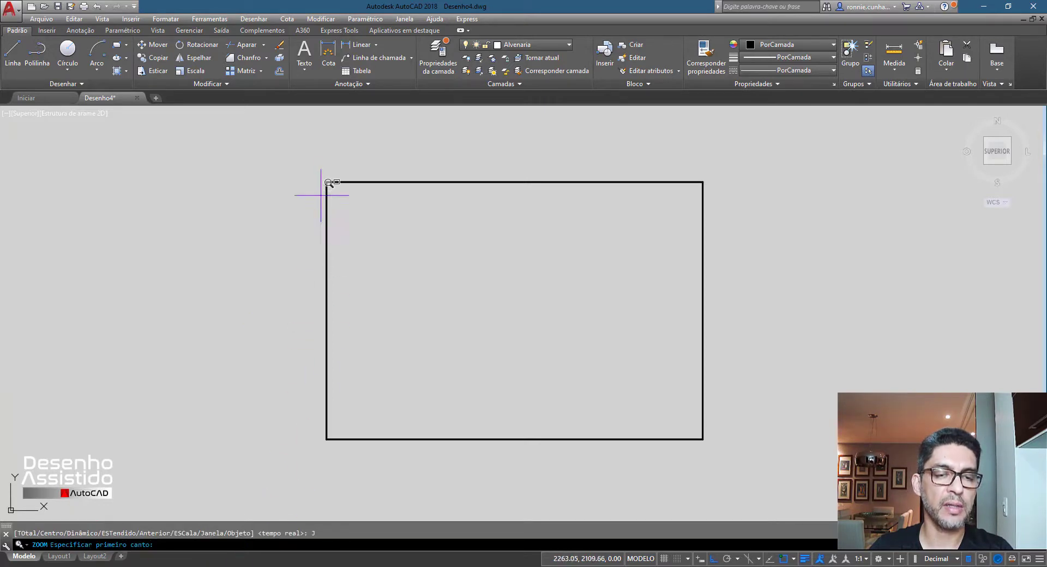
pyautogui.click(306, 168)
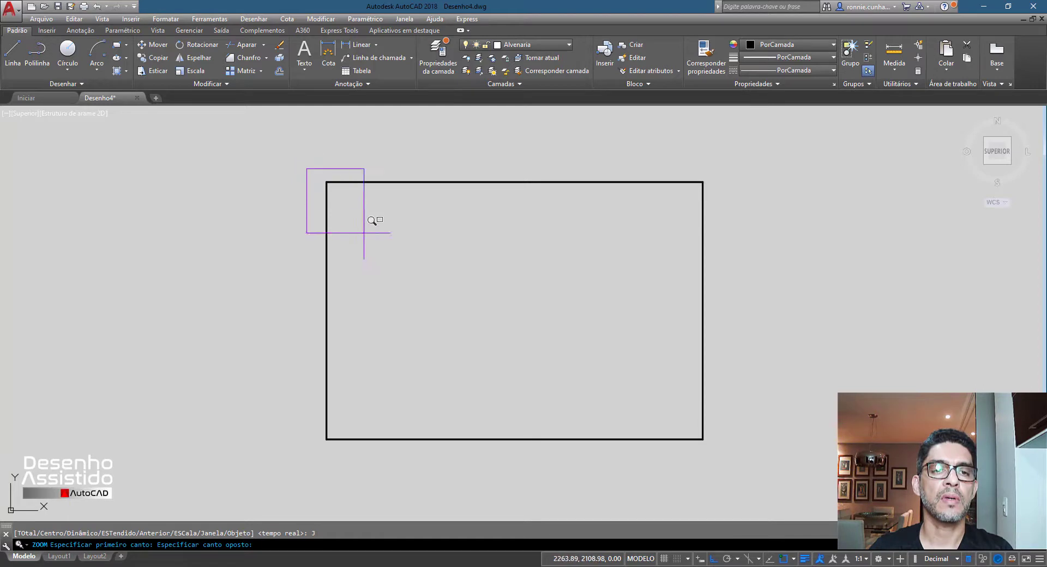
pyautogui.click(731, 461)
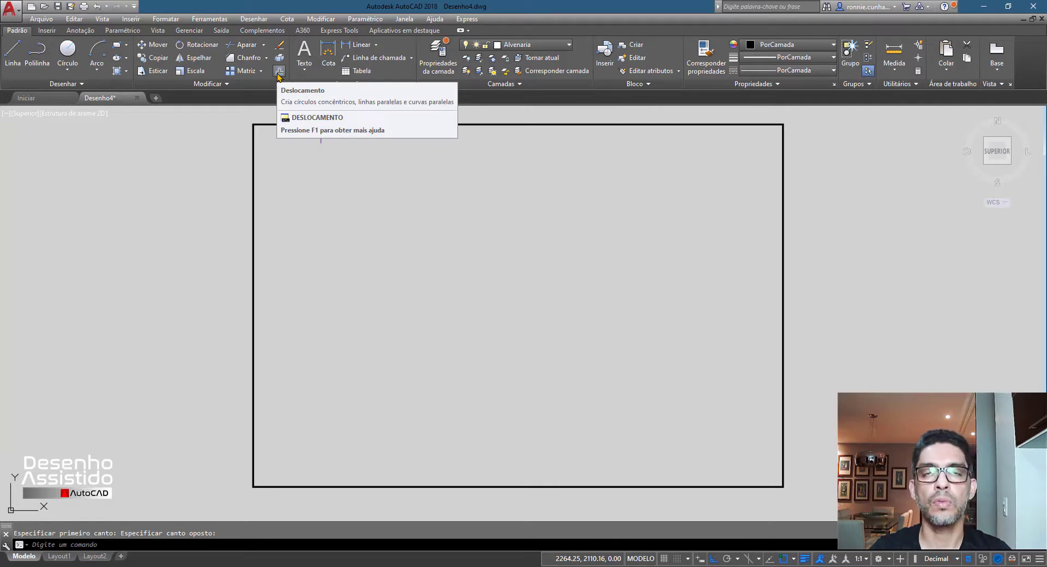
pyautogui.moveTo(279, 71)
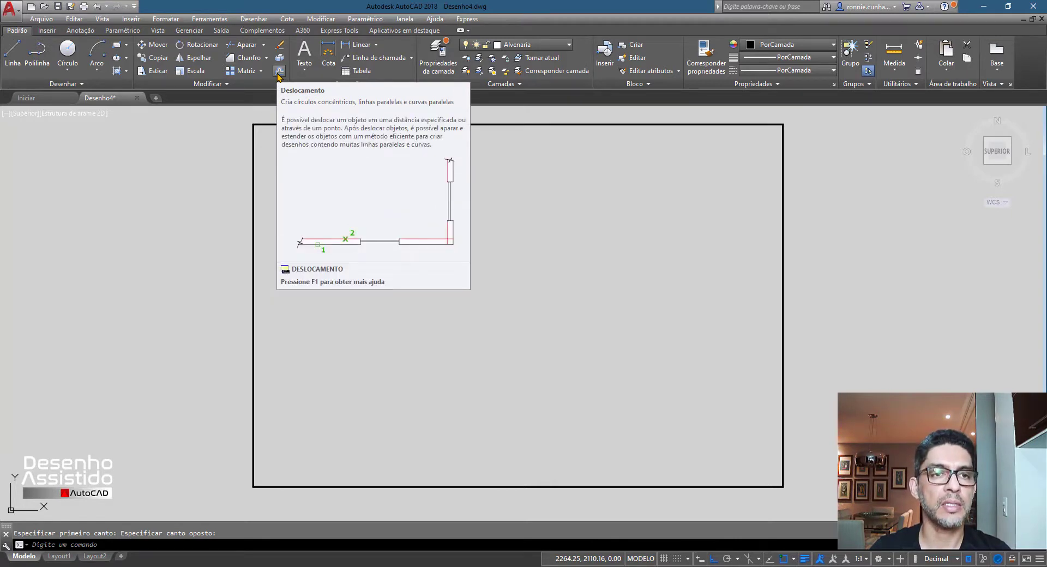
# Offset the rectangle's top and left edges 0.15 inward to form inner wall lines
pyautogui.click(278, 71)
pyautogui.write('0.15')
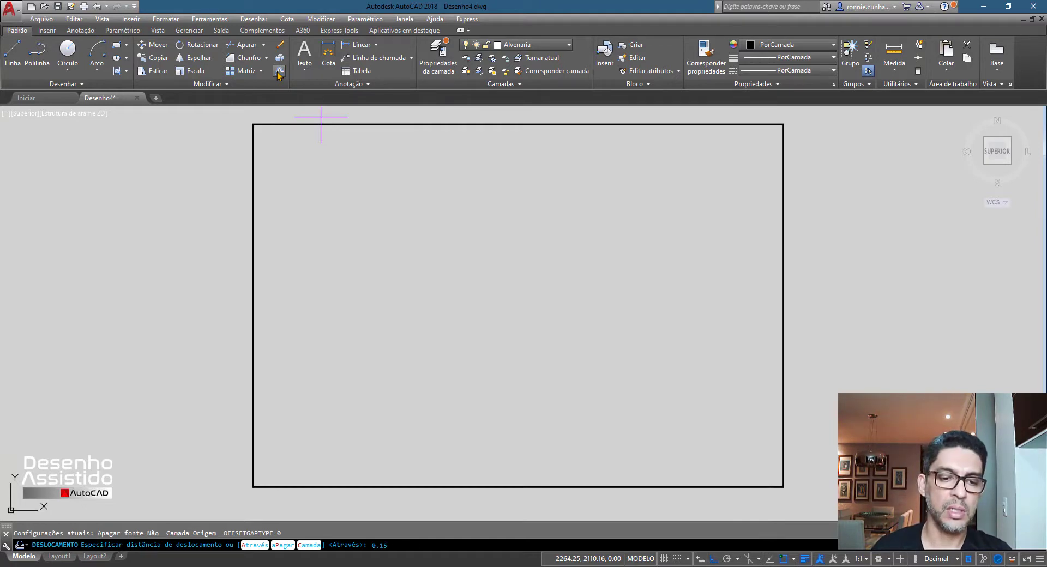
pyautogui.press('Return')
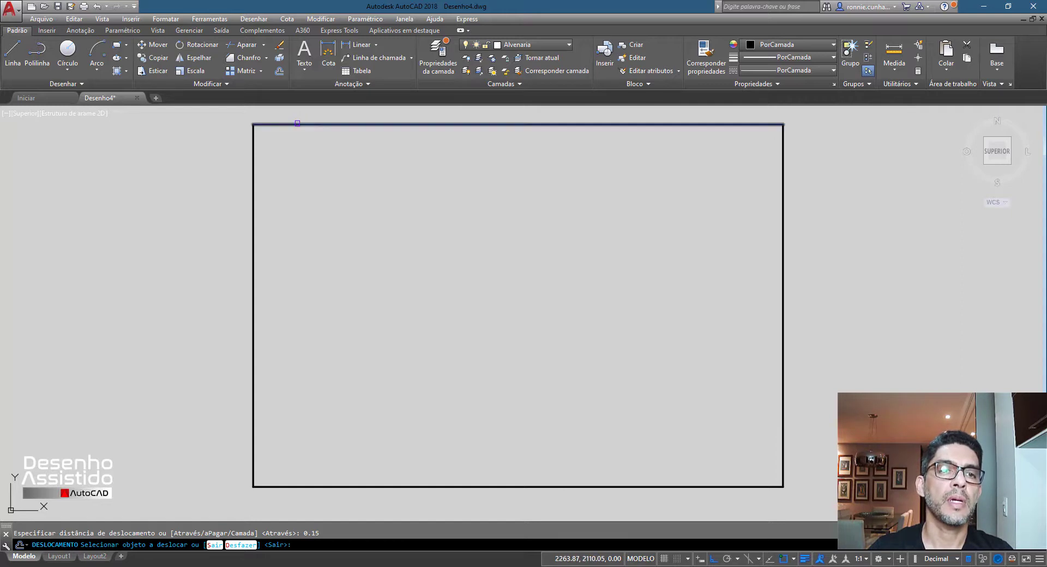
pyautogui.click(297, 124)
pyautogui.click(311, 179)
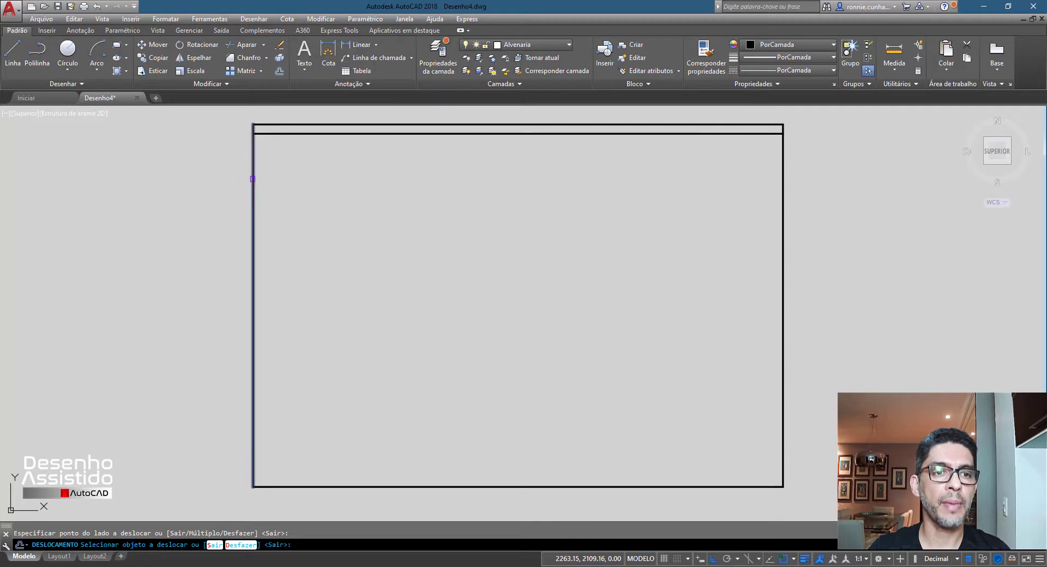
pyautogui.click(253, 176)
pyautogui.click(305, 190)
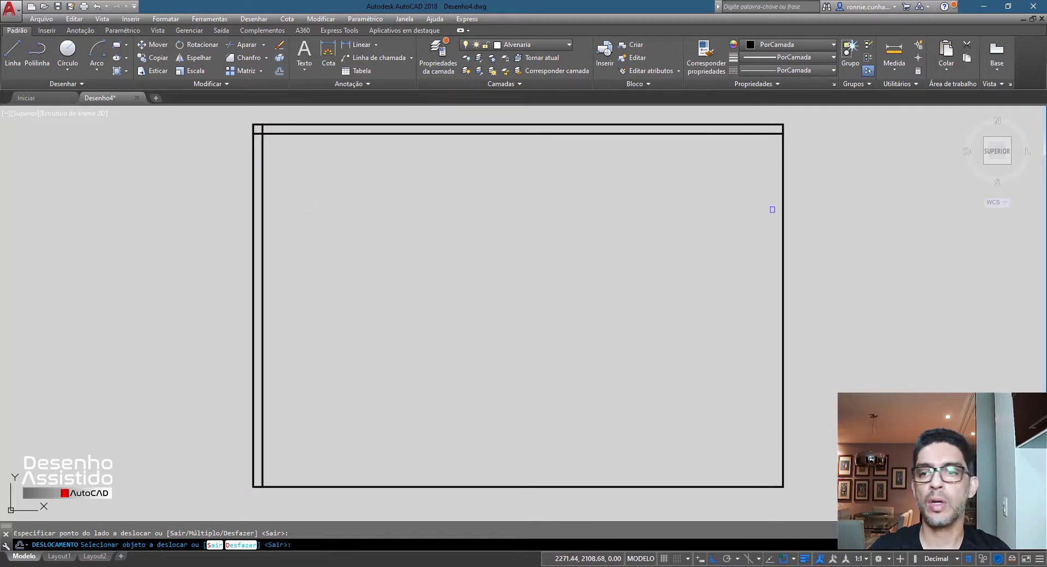
# Offset the right and bottom outer wall lines inward the same way
pyautogui.click(786, 219)
pyautogui.click(735, 222)
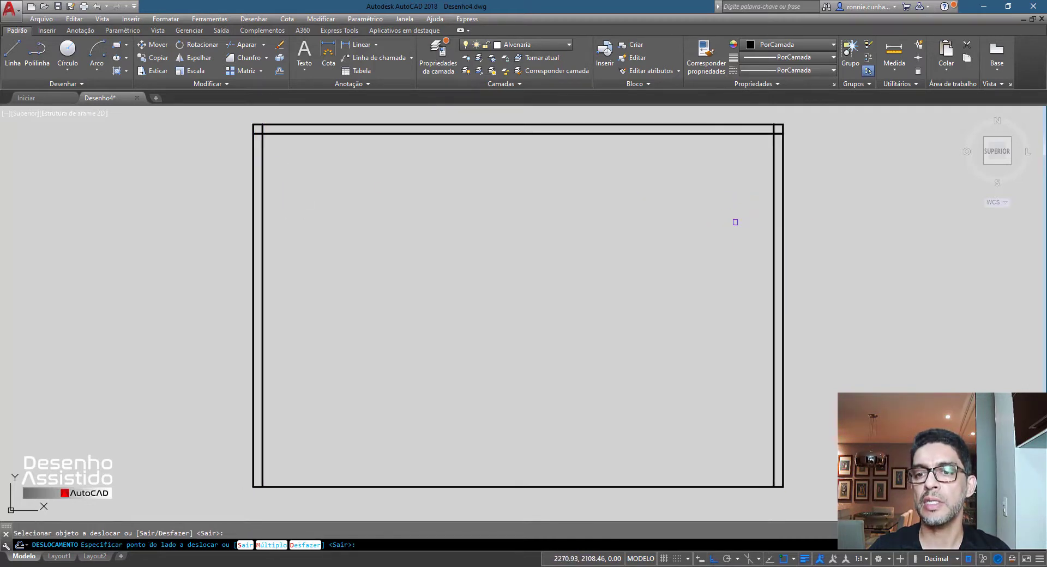
pyautogui.click(515, 486)
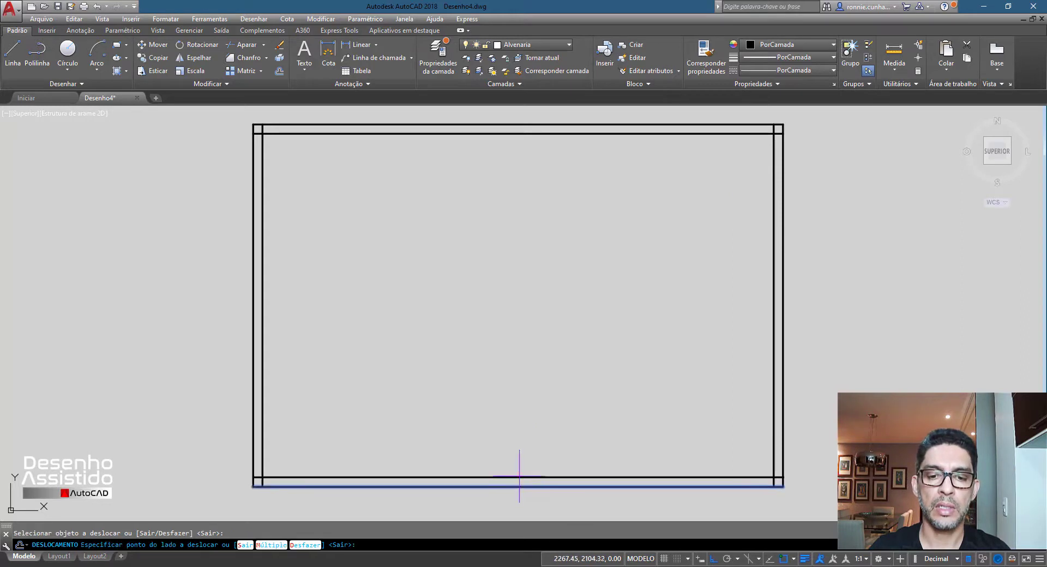
pyautogui.click(537, 397)
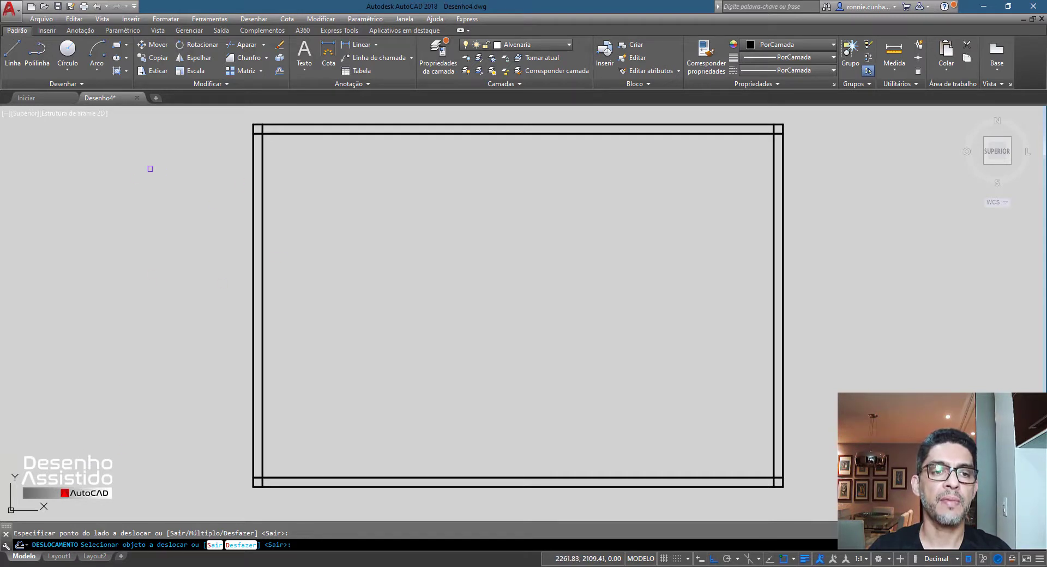
pyautogui.press('Return')
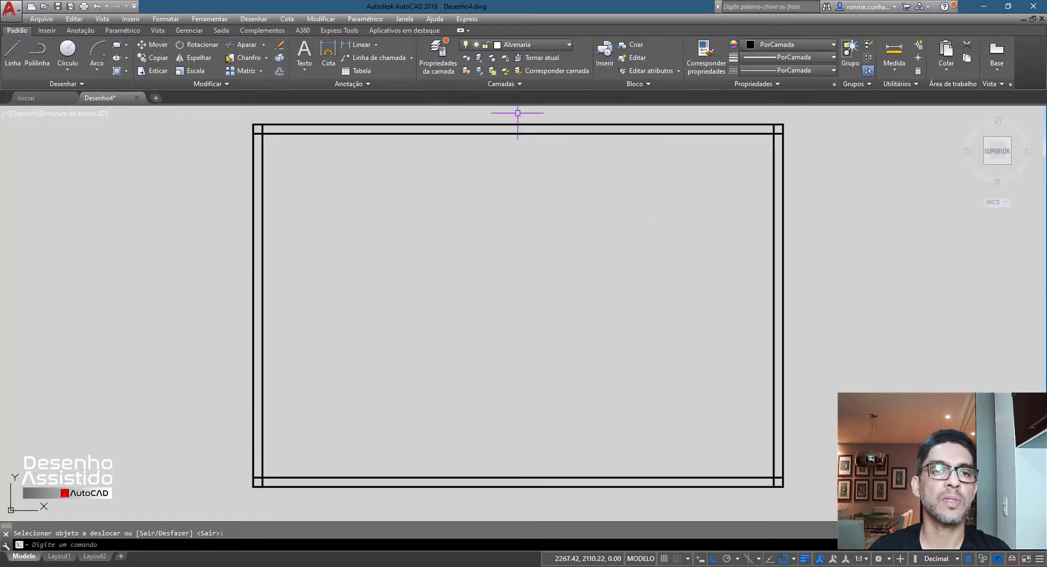
# Offset the right inner wall line 3.53 to the left as a vertical partition
pyautogui.click(279, 71)
pyautogui.write('3.5')
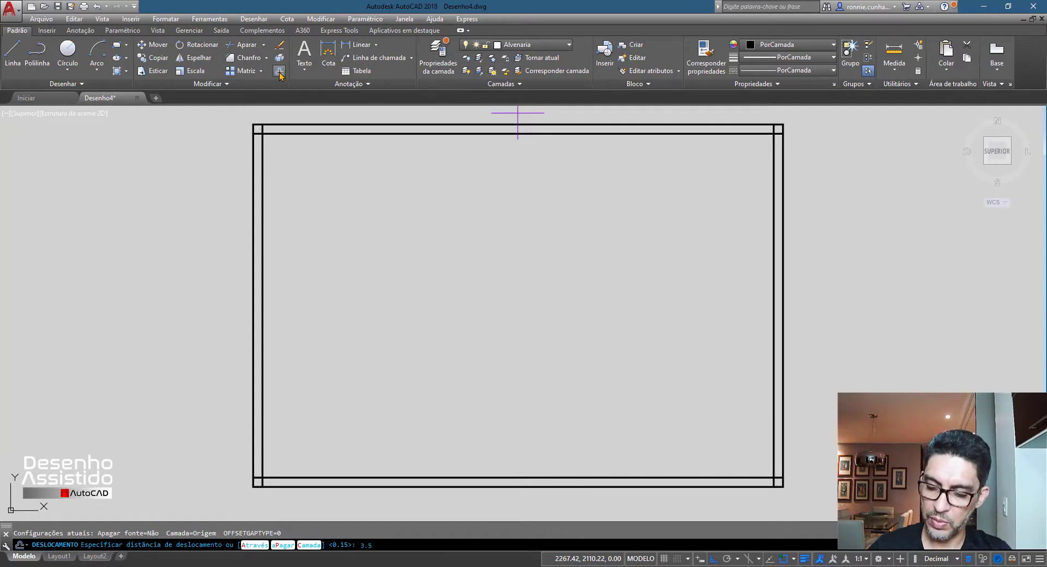
pyautogui.write('3')
pyautogui.press('Return')
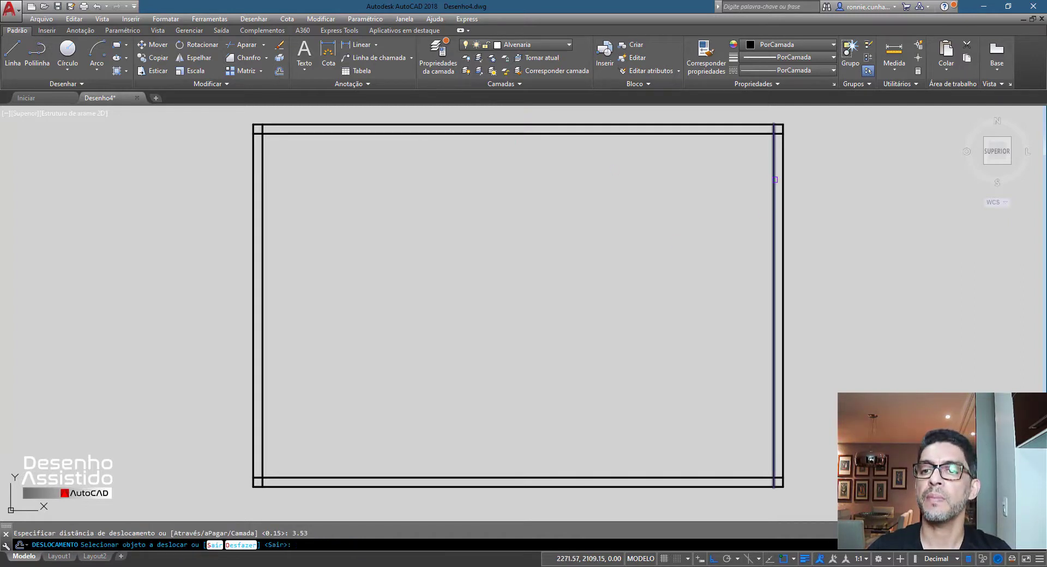
pyautogui.click(776, 180)
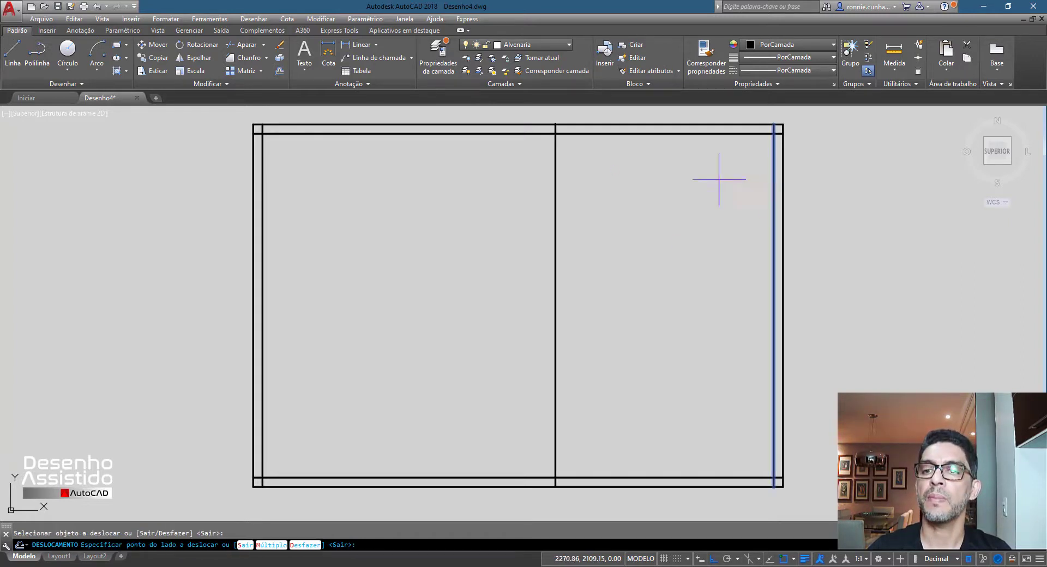
pyautogui.click(576, 173)
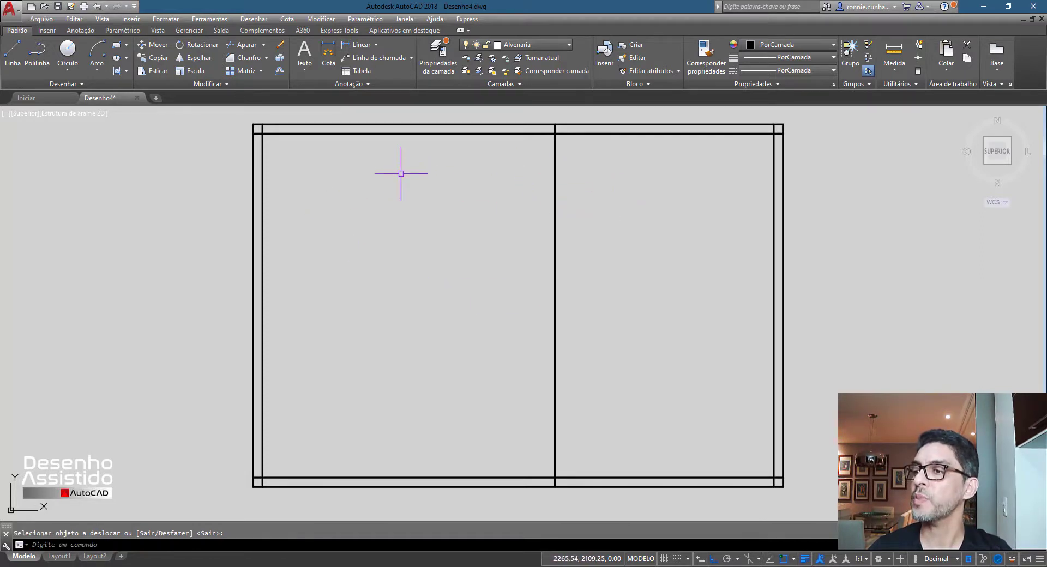
# Double the new partition with a parallel copy 0.15 to its left
pyautogui.click(280, 72)
pyautogui.write('0.1')
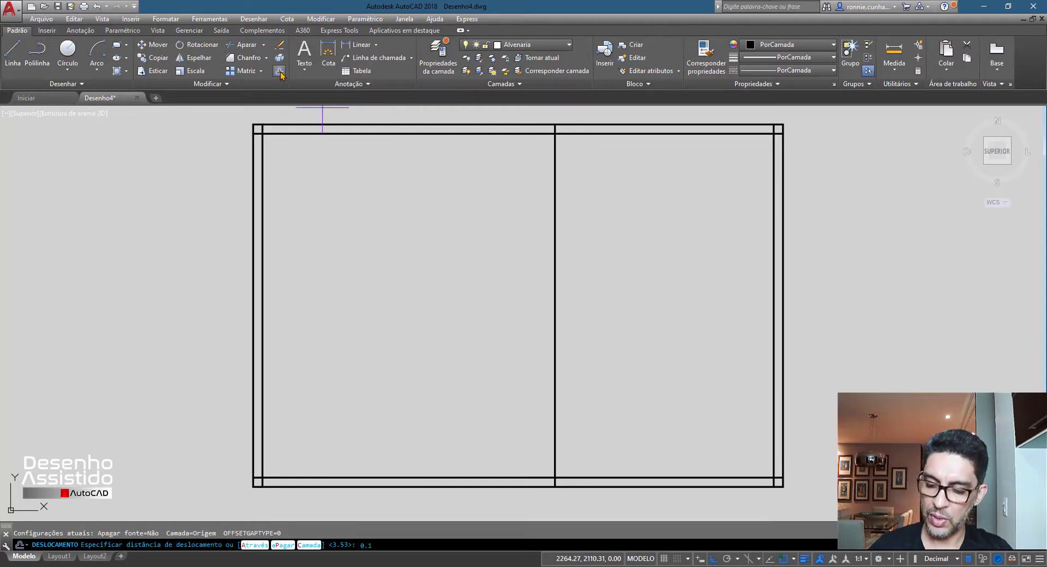
pyautogui.write('5')
pyautogui.press('Return')
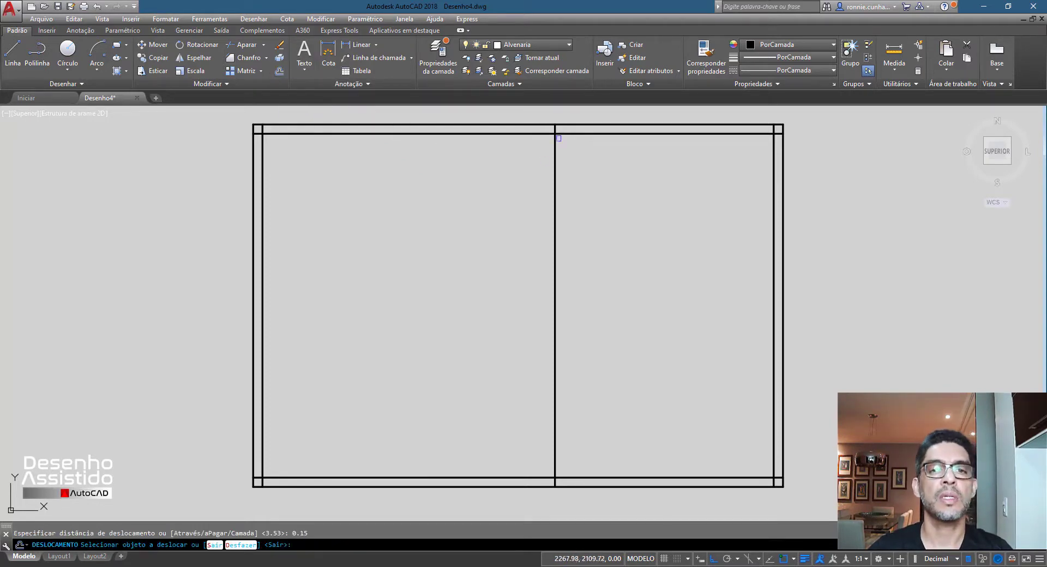
pyautogui.click(553, 151)
pyautogui.click(490, 162)
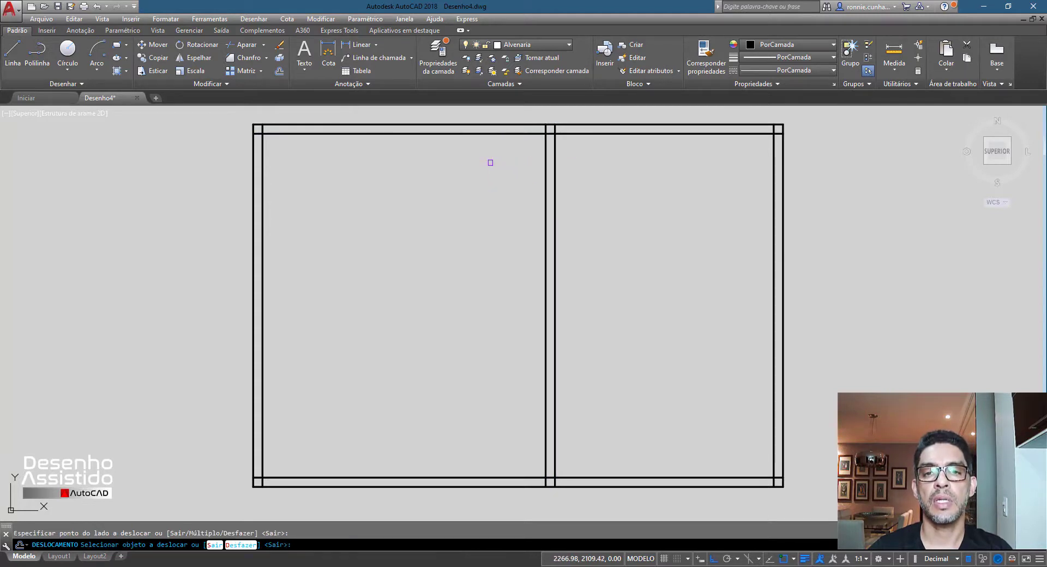
pyautogui.press('Return')
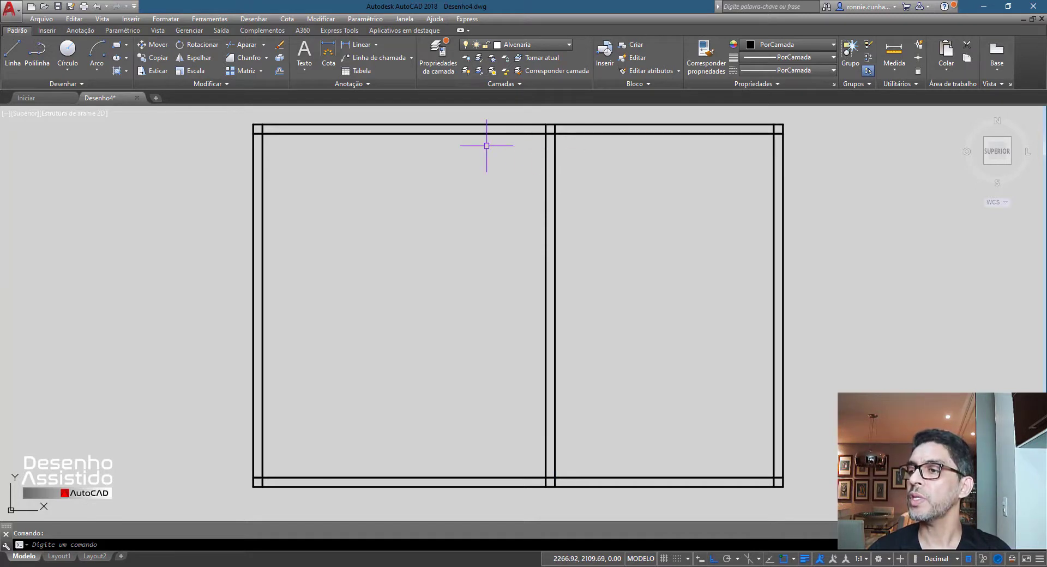
# Copy the partition's left line 1.32 further left as a second partition
pyautogui.click(279, 71)
pyautogui.write('1')
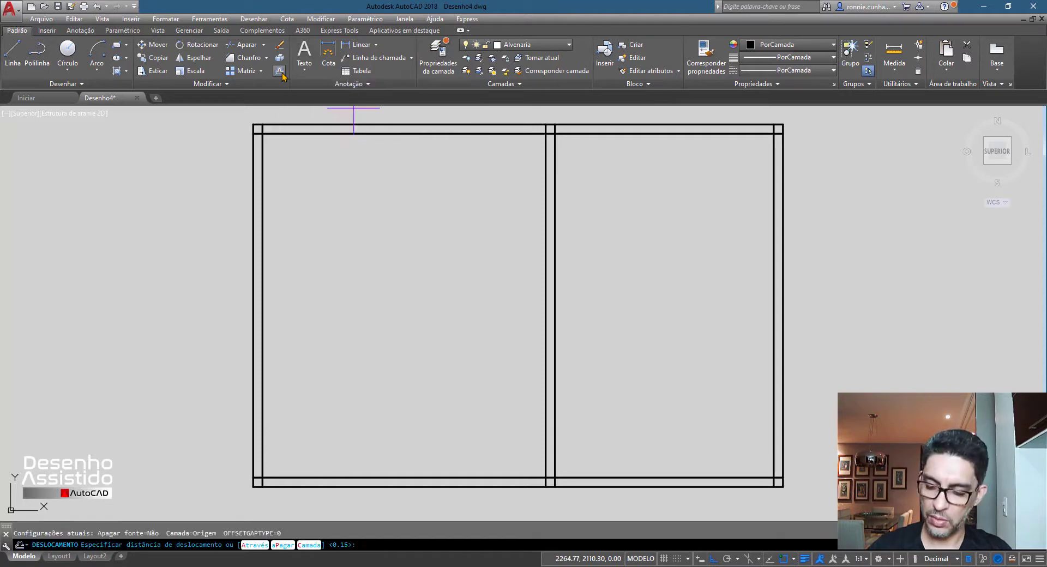
pyautogui.press('Return')
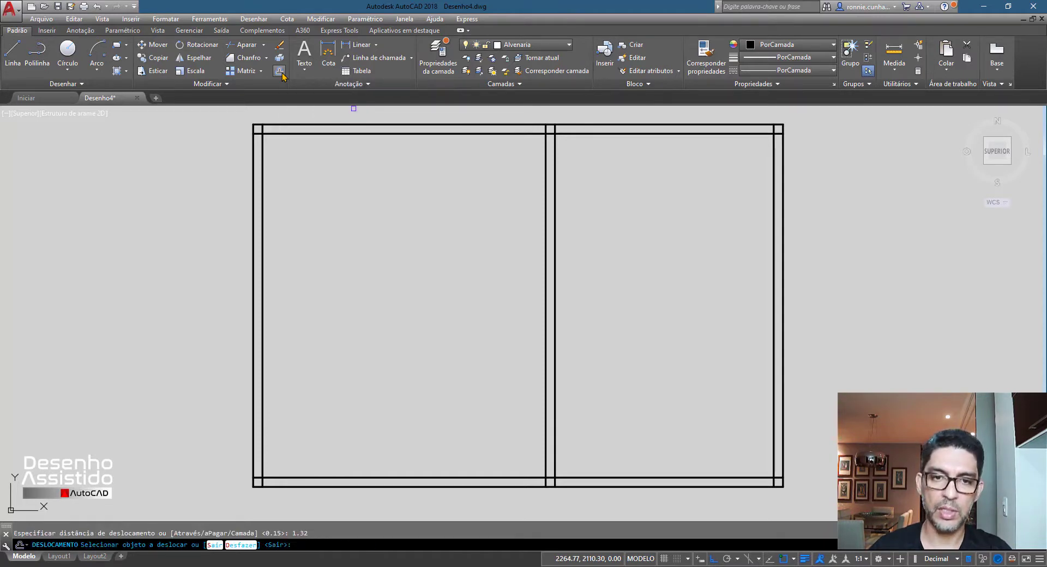
pyautogui.click(545, 150)
pyautogui.click(392, 157)
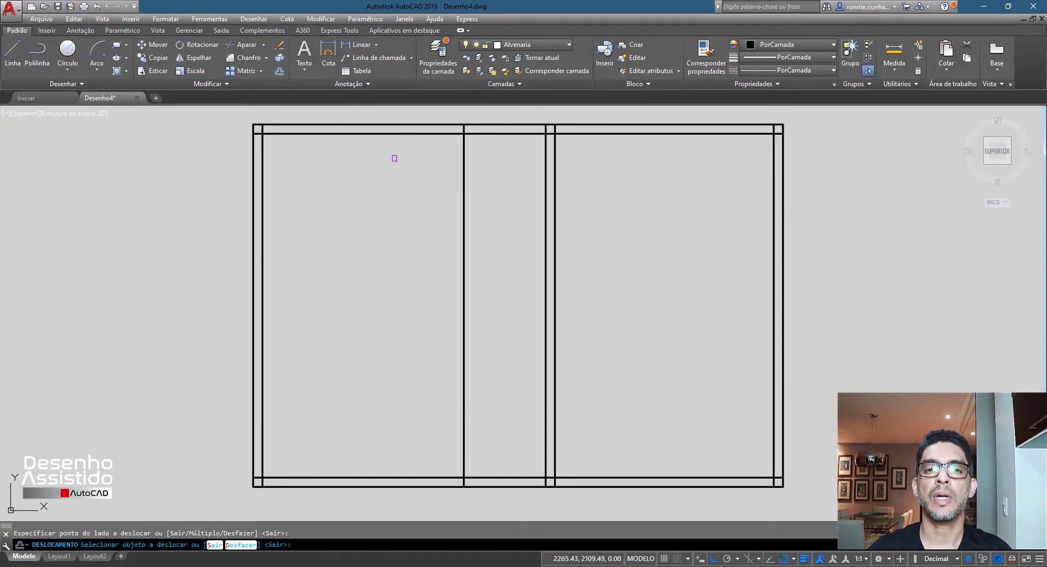
pyautogui.press('Return')
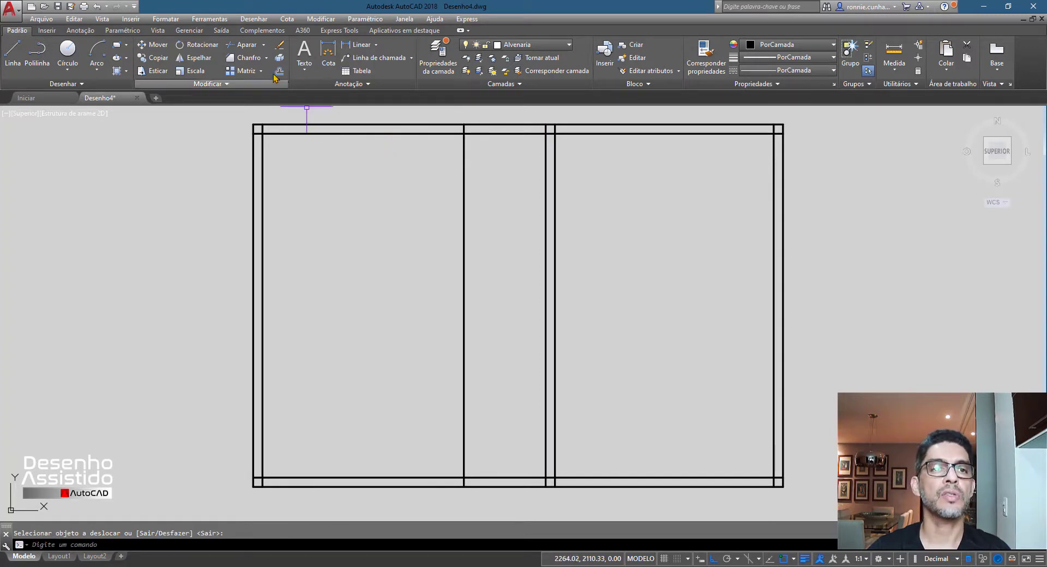
# Double the second partition with a parallel copy 0.15 to its left
pyautogui.click(279, 71)
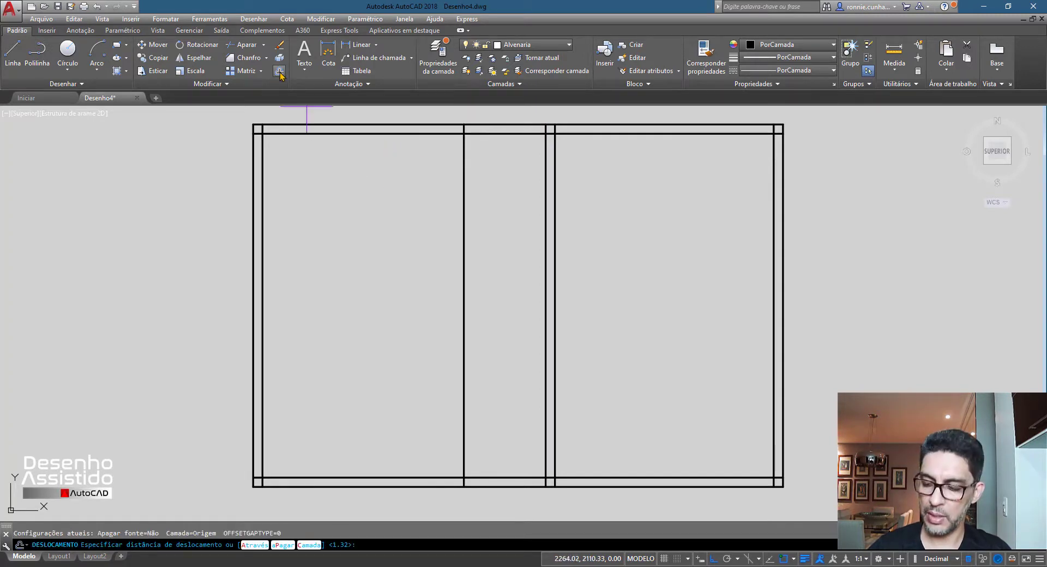
pyautogui.write('.15')
pyautogui.press('Return')
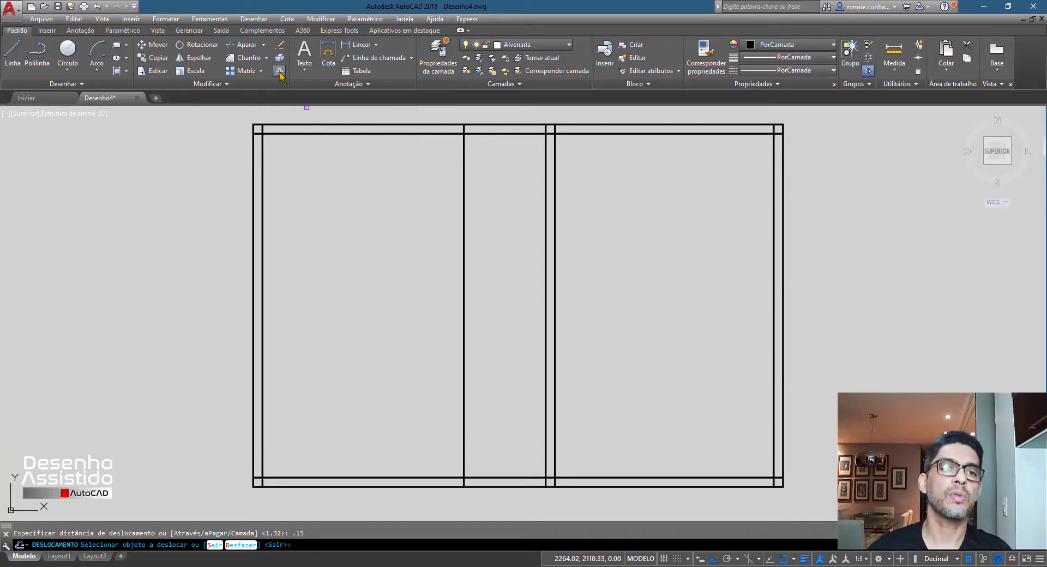
pyautogui.click(464, 158)
pyautogui.click(415, 156)
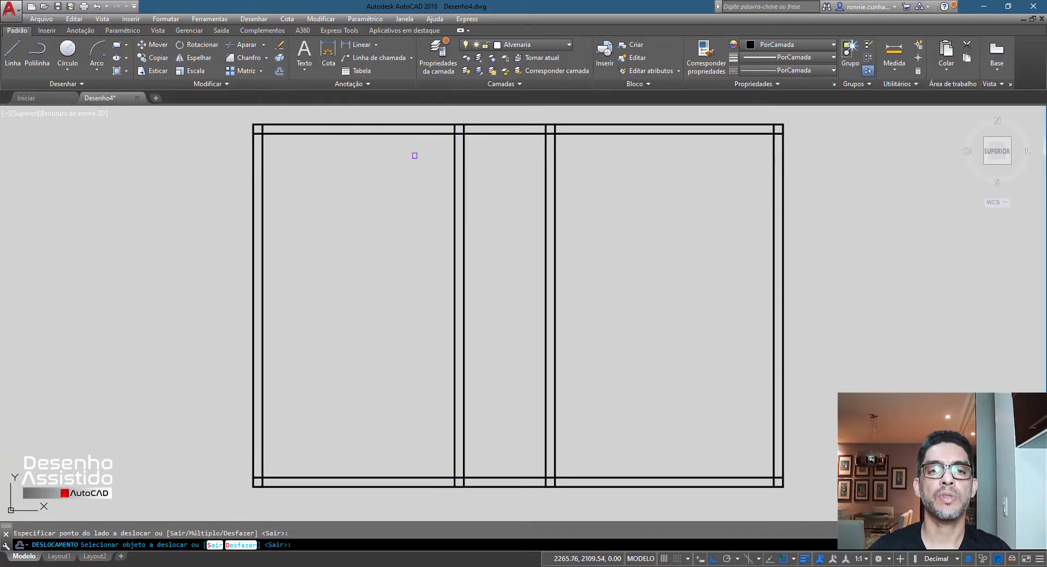
pyautogui.press('Return')
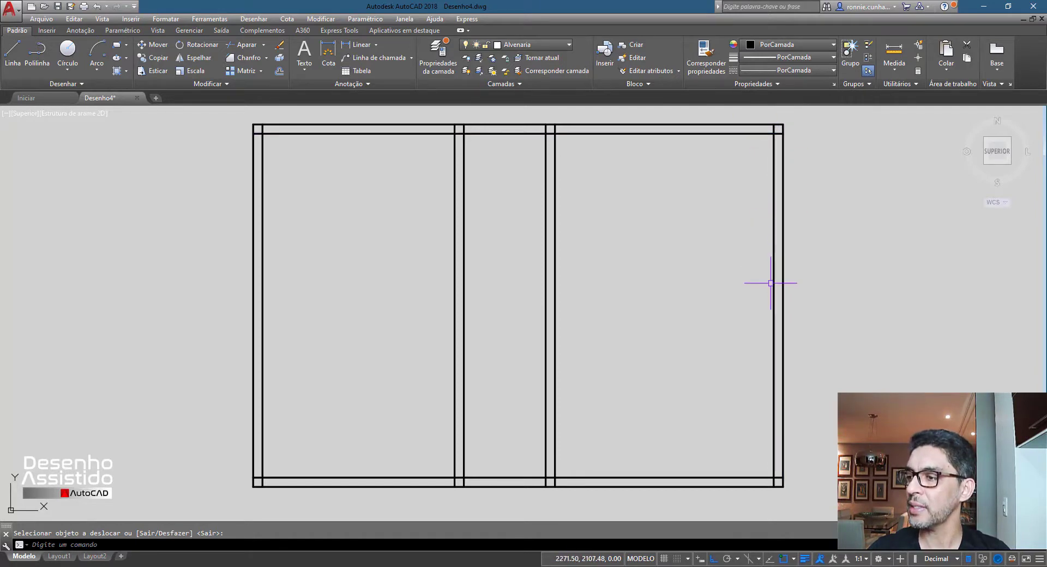
# Offset the top inner wall line 2.70 downward to create a mid-height partition
pyautogui.click(279, 72)
pyautogui.write('2.7')
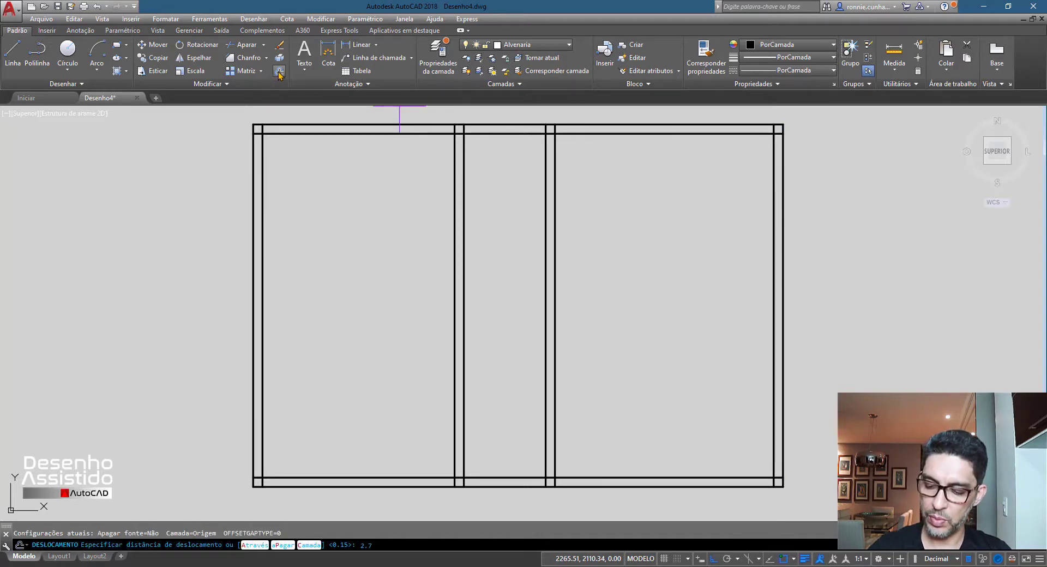
pyautogui.write('0')
pyautogui.press('Return')
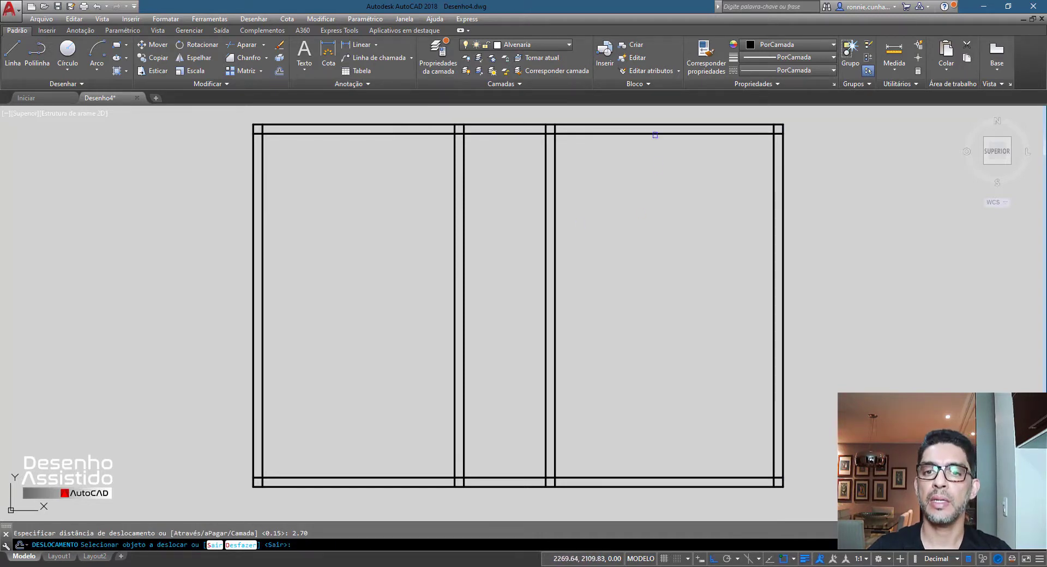
pyautogui.click(655, 133)
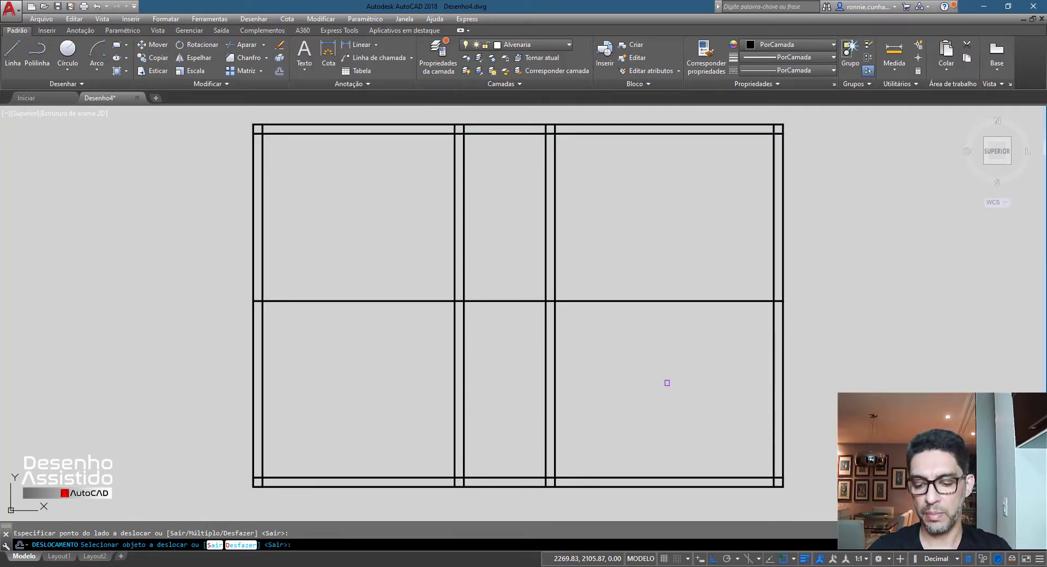
pyautogui.press('Return')
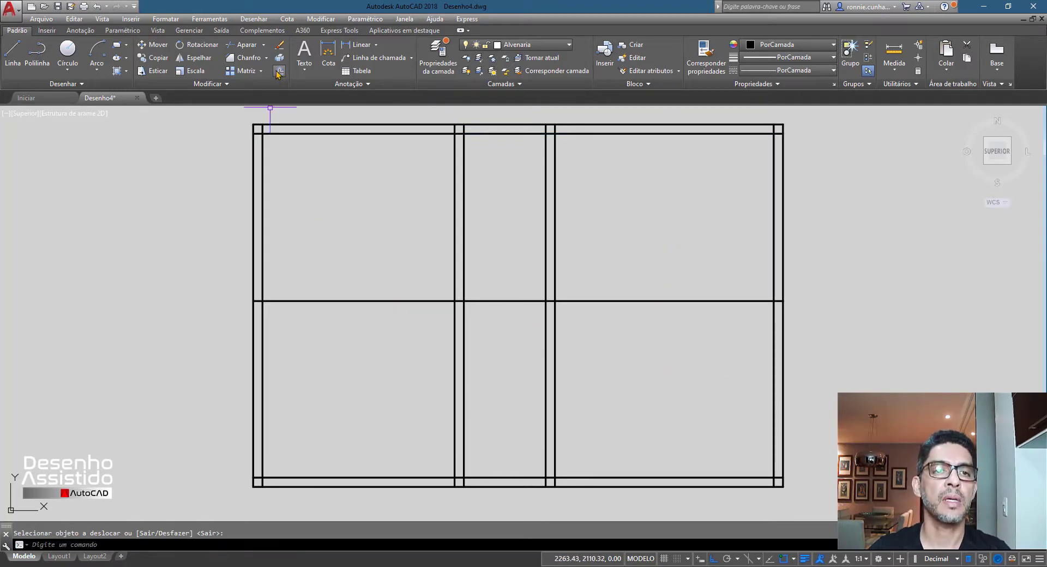
# Add a parallel copy 0.17 below the new horizontal partition line
pyautogui.click(278, 72)
pyautogui.write('0.17')
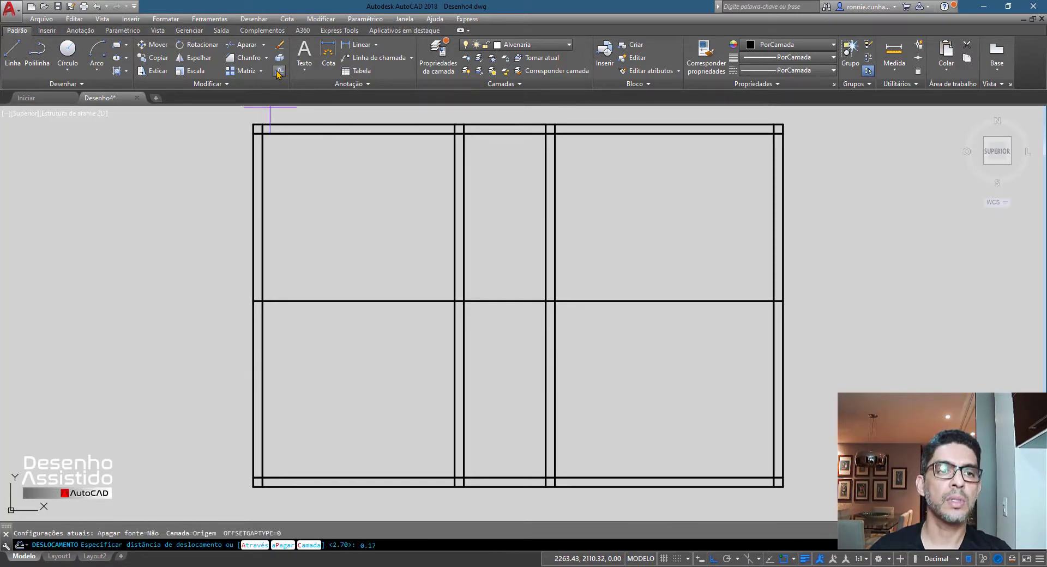
pyautogui.press('Return')
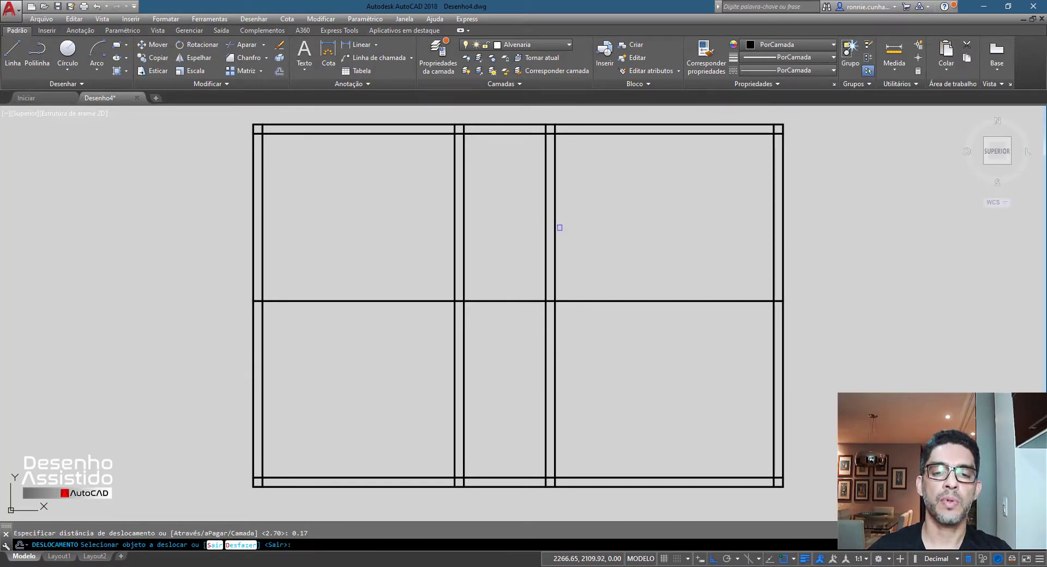
pyautogui.click(668, 301)
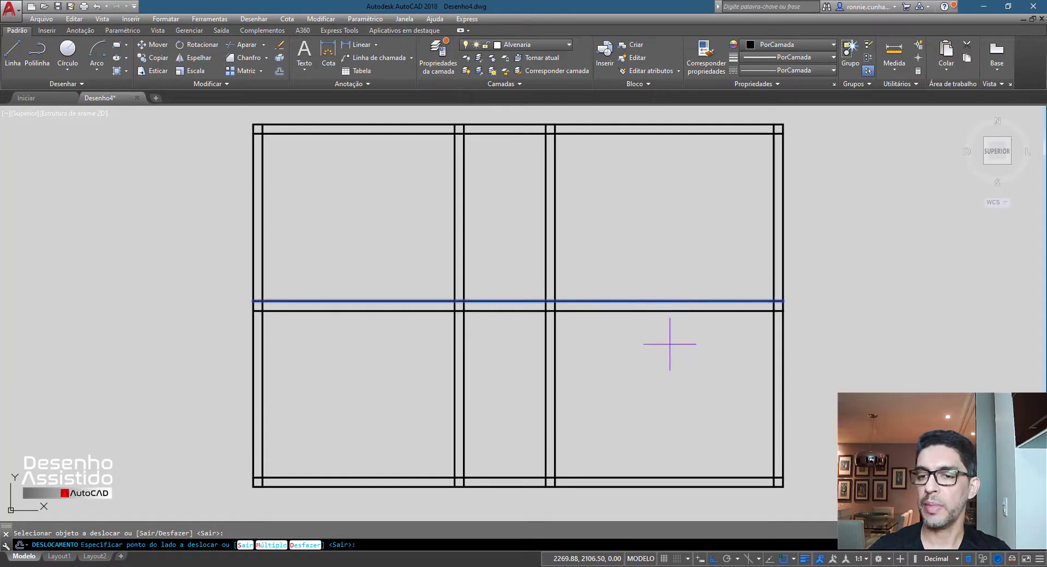
pyautogui.click(669, 355)
pyautogui.press('Return')
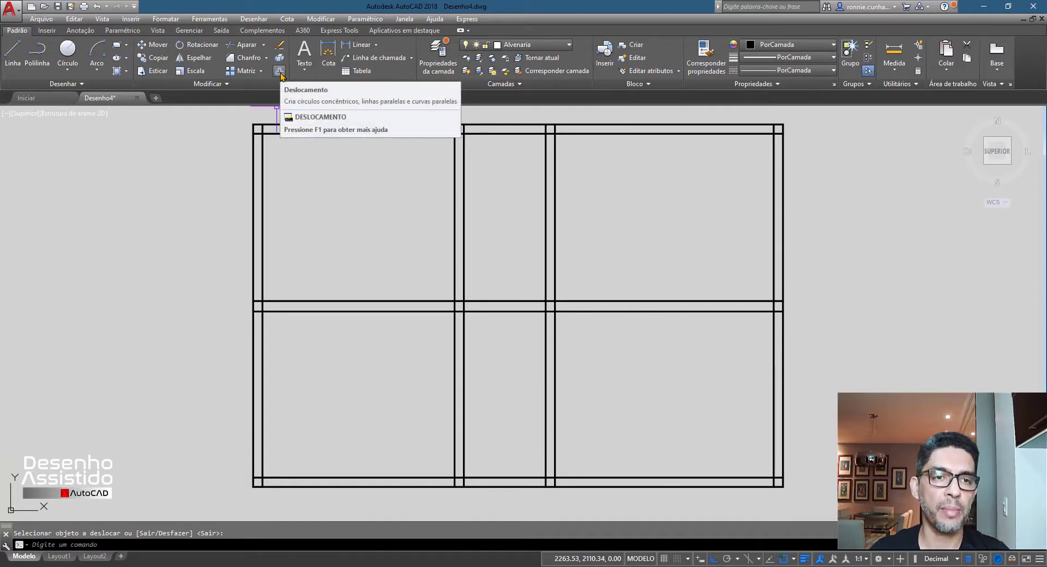
pyautogui.moveTo(279, 70)
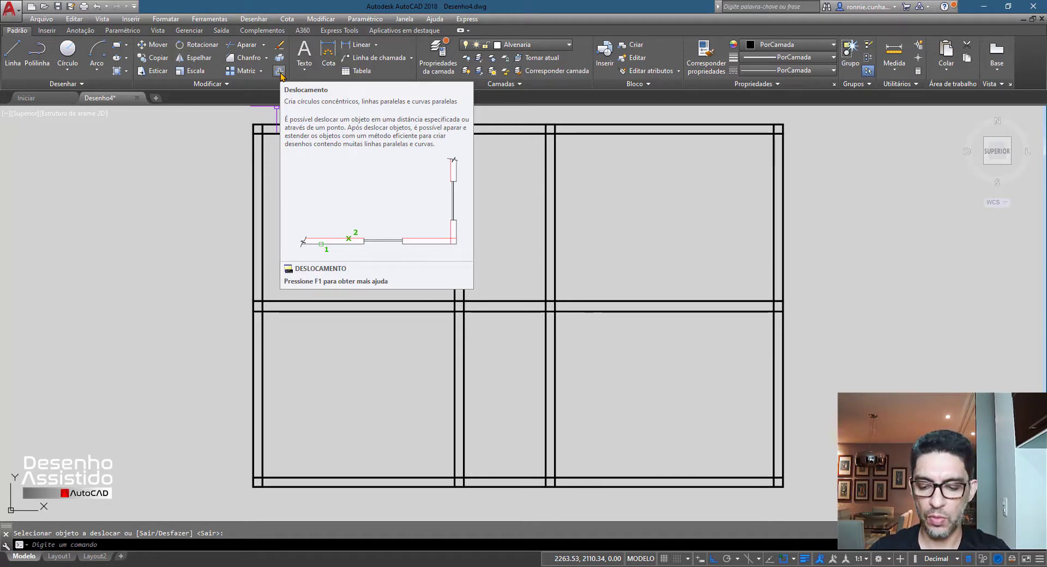
# Begin another offset, zoom around the plan, then cancel it leaving the drawing unchanged
pyautogui.click(281, 73)
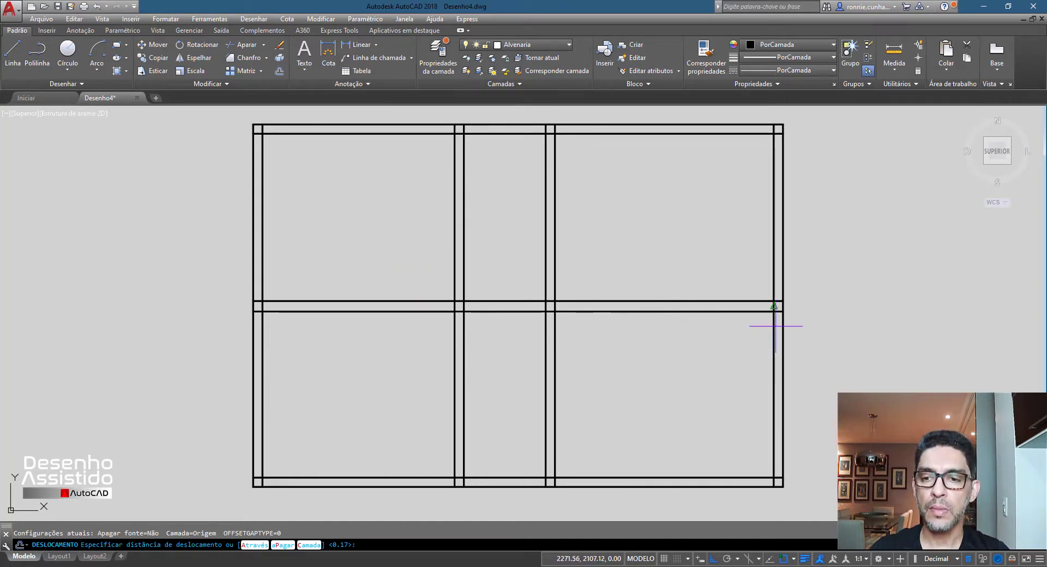
pyautogui.scroll(3, 791, 303)
pyautogui.scroll(-3, 795, 304)
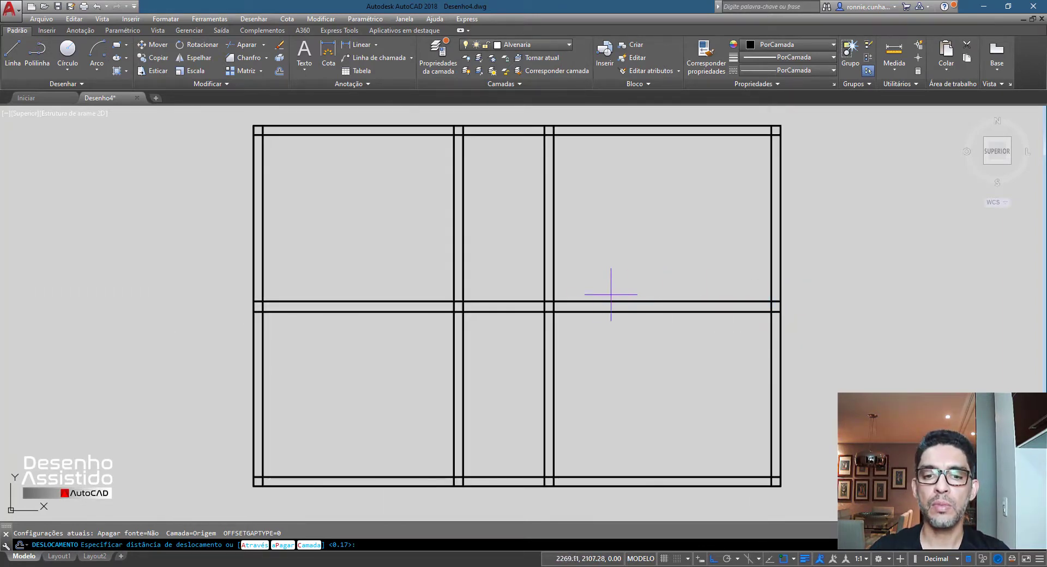
pyautogui.scroll(2, 562, 297)
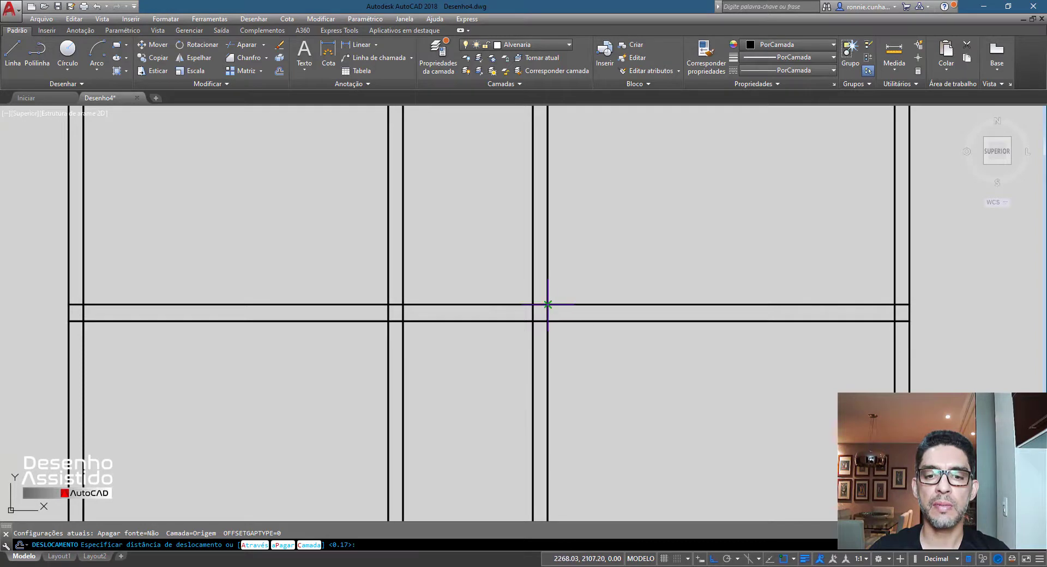
pyautogui.scroll(-2, 548, 304)
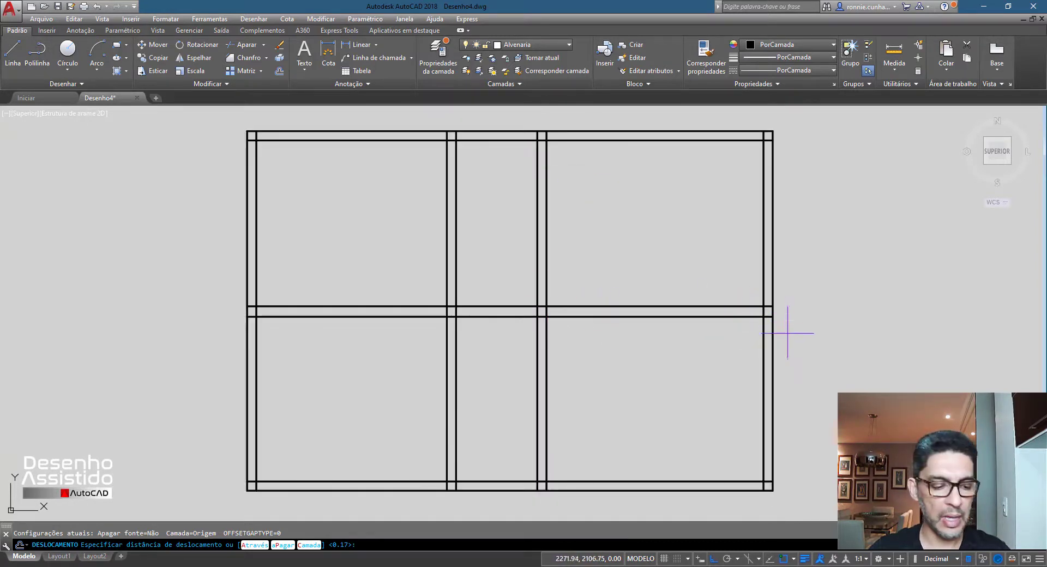
pyautogui.press('Escape')
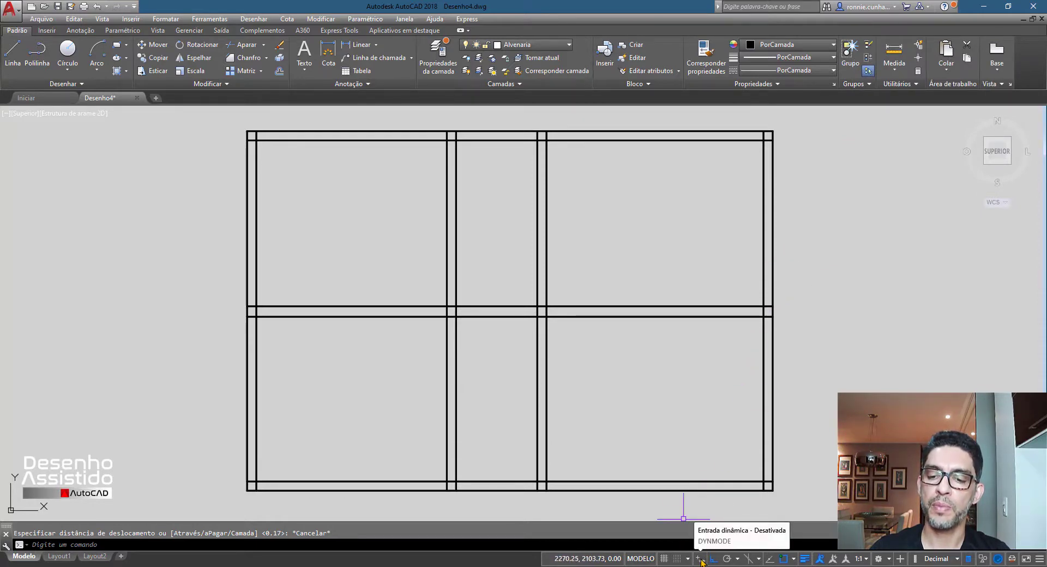
# With Dynamic Input on, measure the central wall's 0.17 thickness, then erase its lower line
pyautogui.click(701, 560)
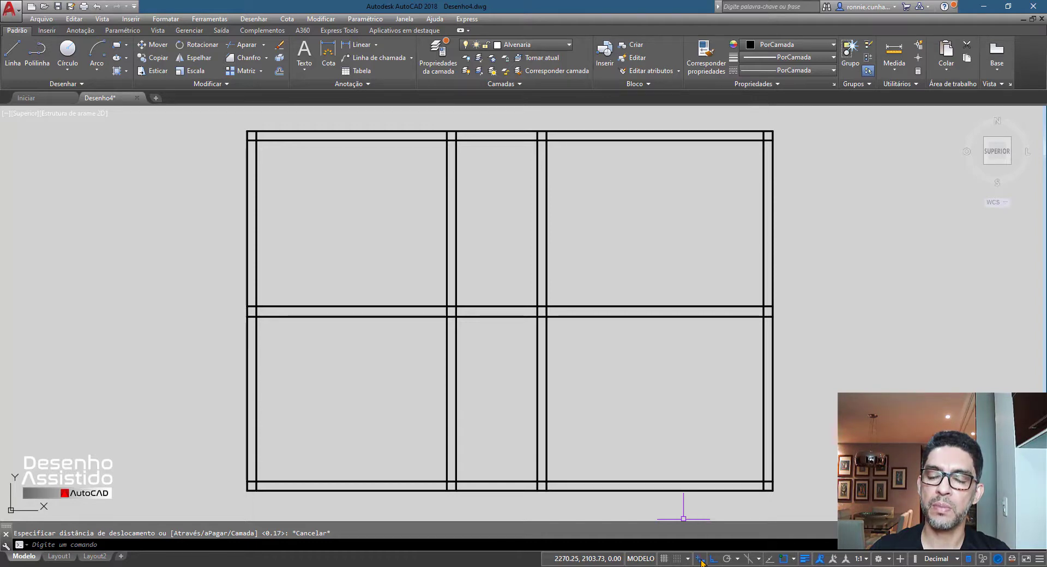
pyautogui.click(897, 53)
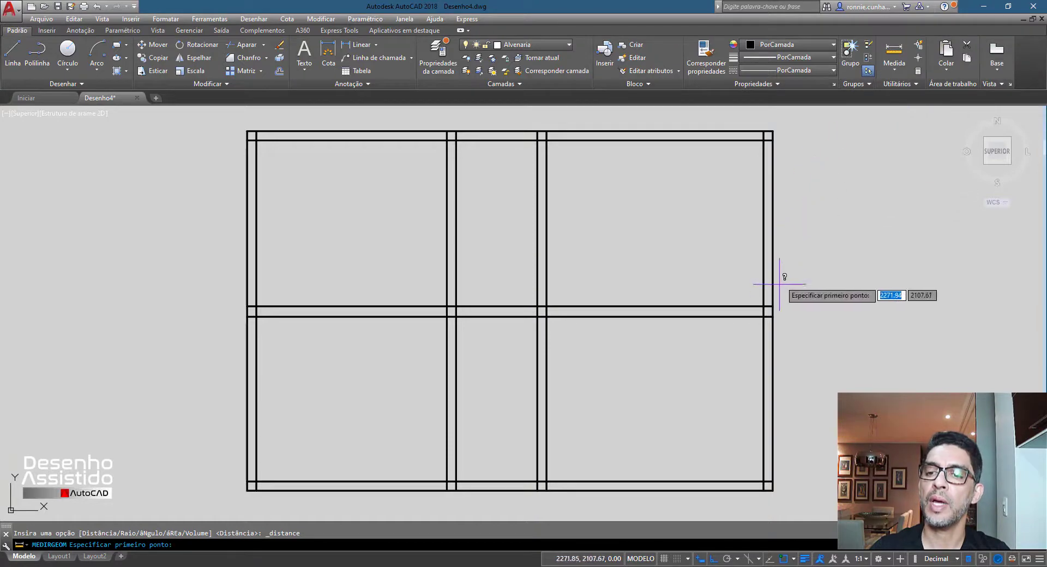
pyautogui.click(772, 316)
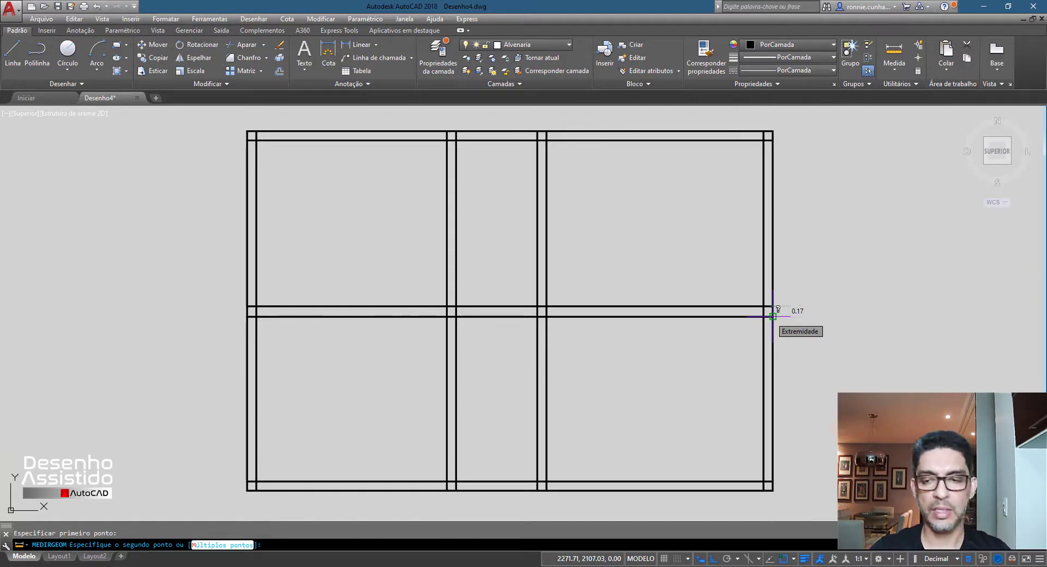
pyautogui.press('Escape')
pyautogui.click(713, 317)
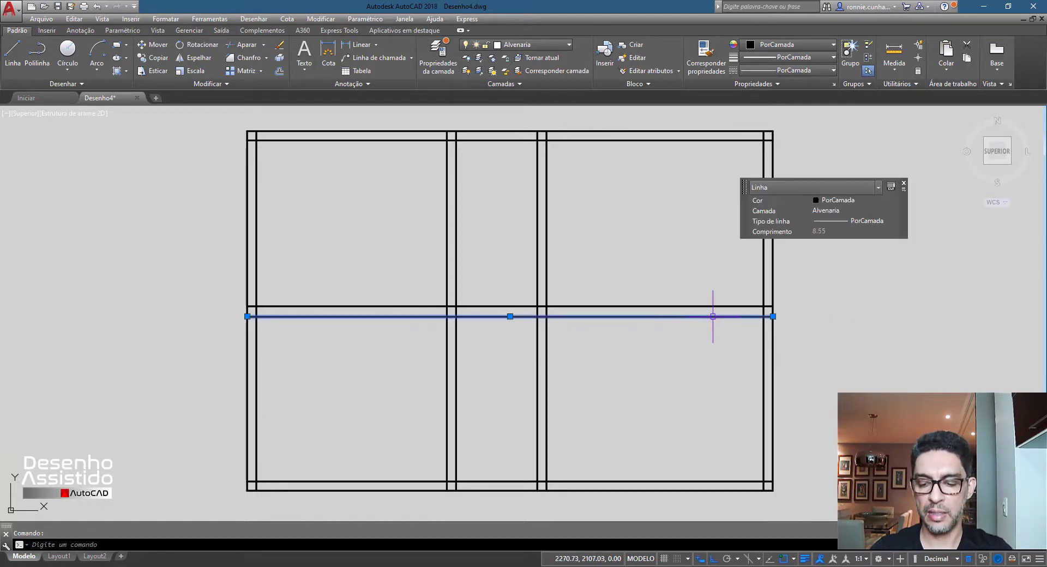
pyautogui.press('Delete')
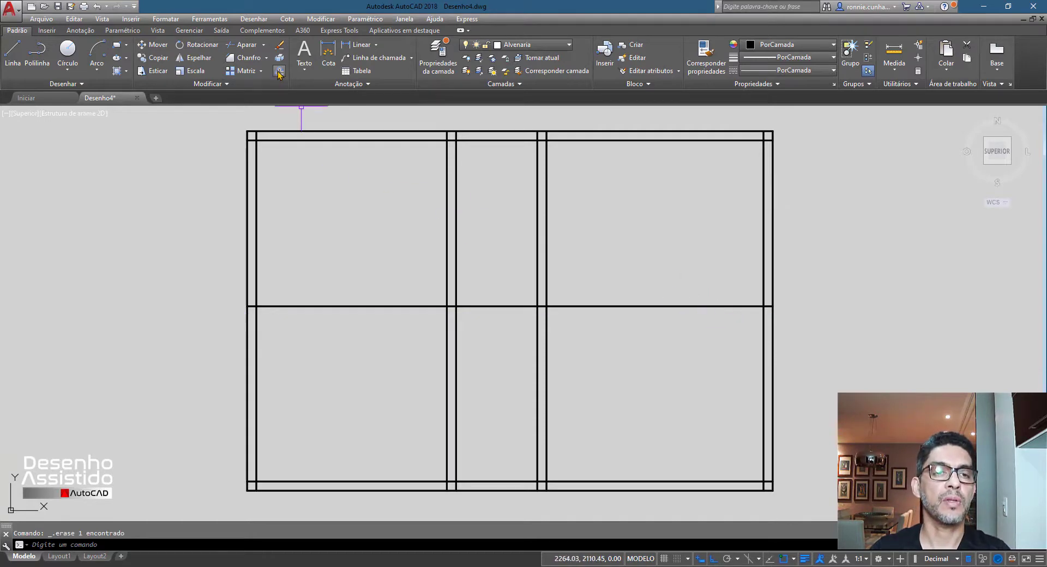
# Offset the central horizontal line to add a parallel copy just below it
pyautogui.click(278, 72)
pyautogui.write('0.1')
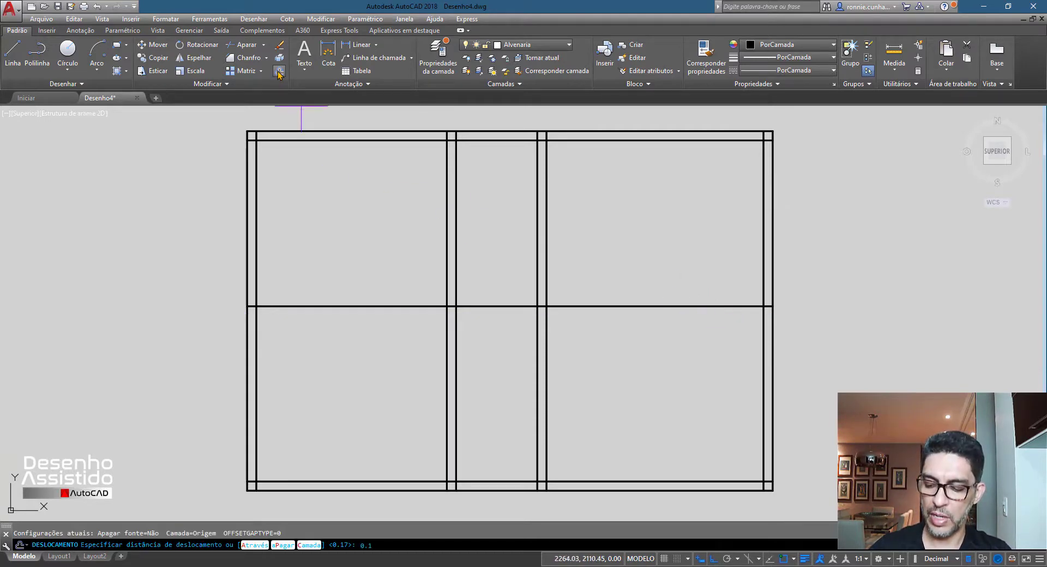
pyautogui.write('5')
pyautogui.press('Return')
pyautogui.click(580, 306)
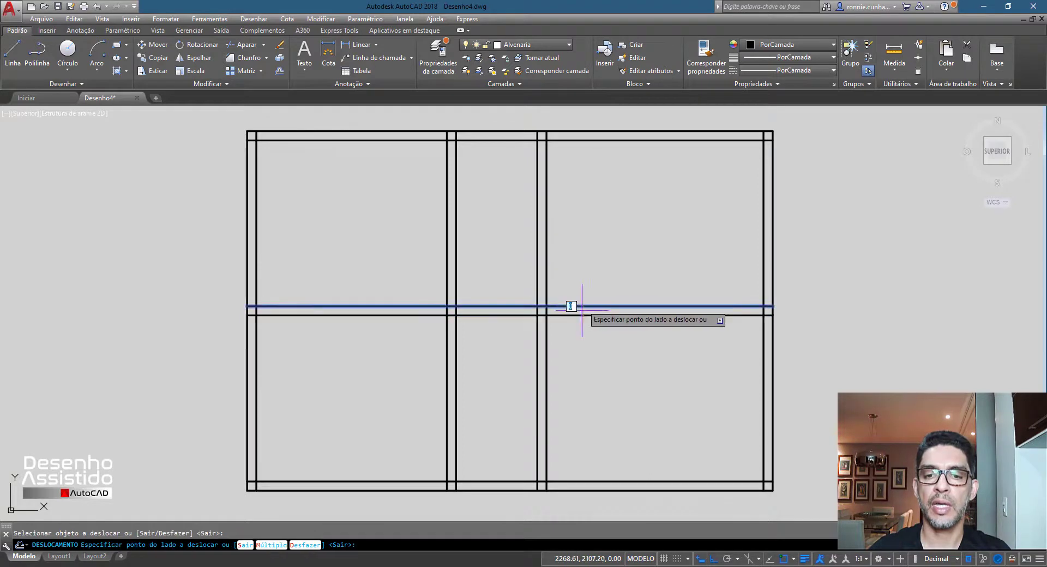
pyautogui.click(582, 311)
pyautogui.press('Return')
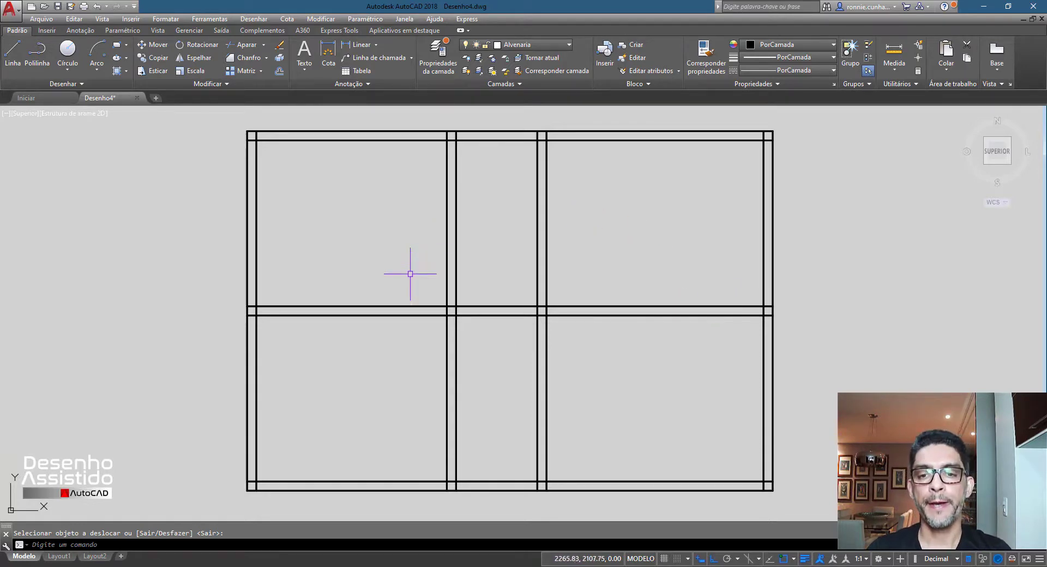
pyautogui.moveTo(570, 330); pyautogui.dragTo(545, 333, button='middle')
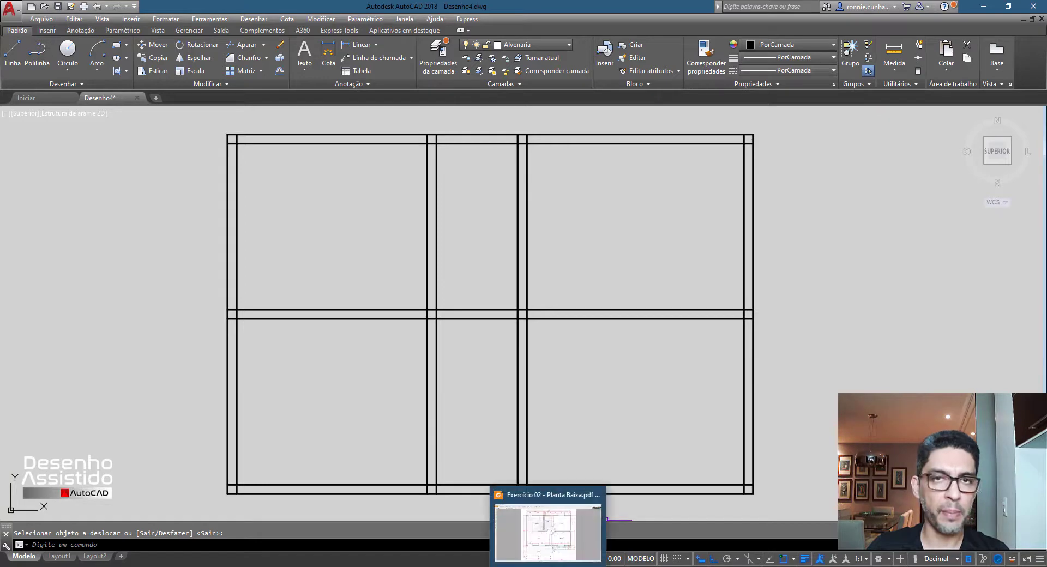
pyautogui.click(547, 550)
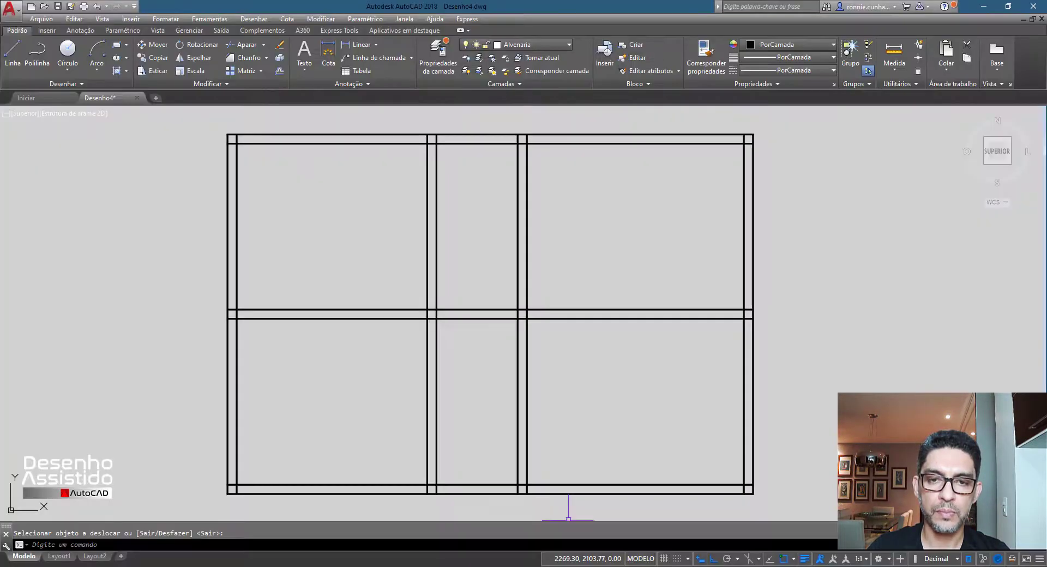
# Offset the top inner wall line 1.94 downward to form a horizontal partition
pyautogui.click(282, 71)
pyautogui.write('1.')
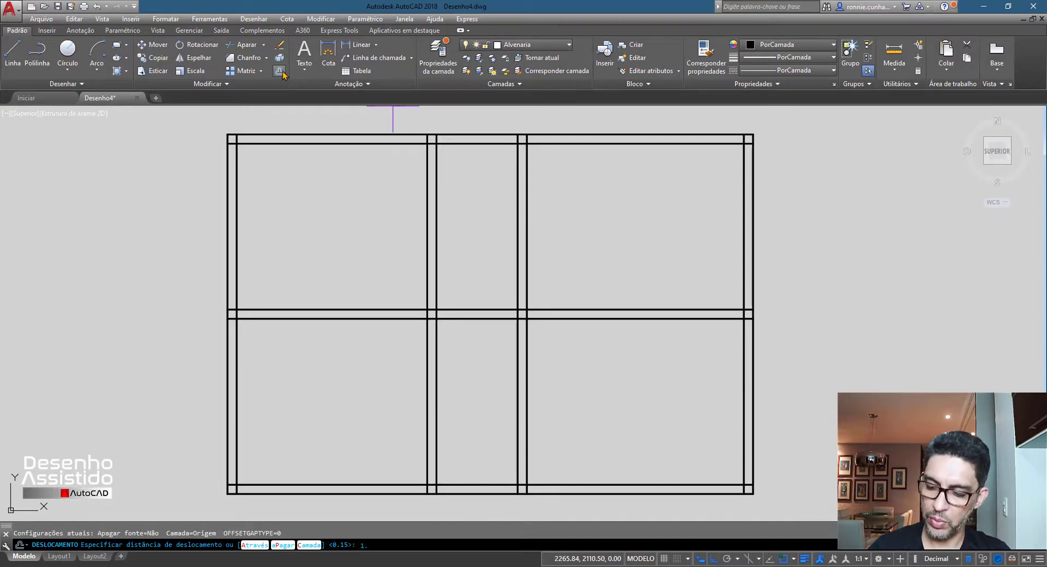
pyautogui.write('94')
pyautogui.press('Return')
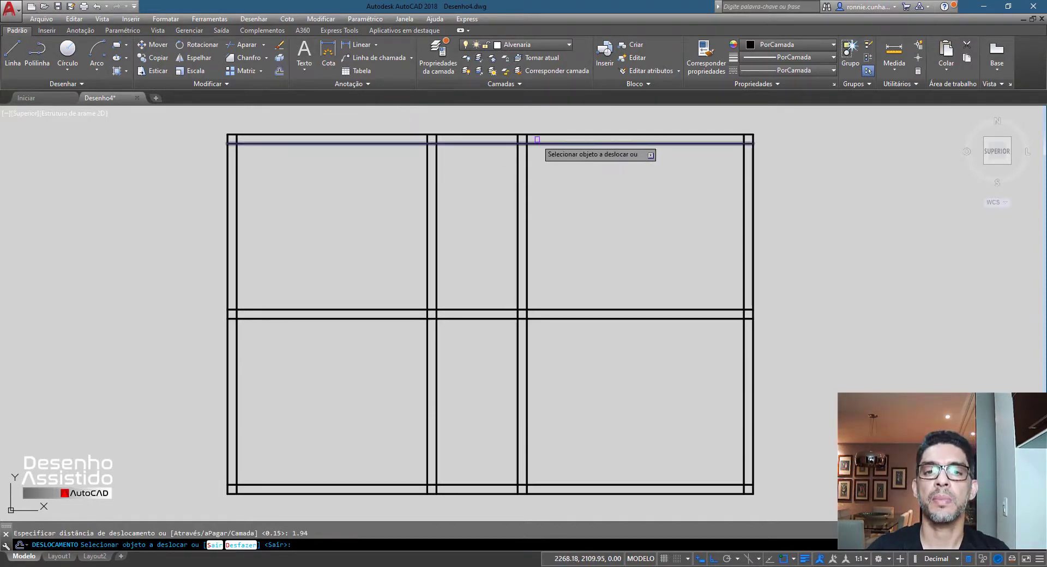
pyautogui.click(537, 139)
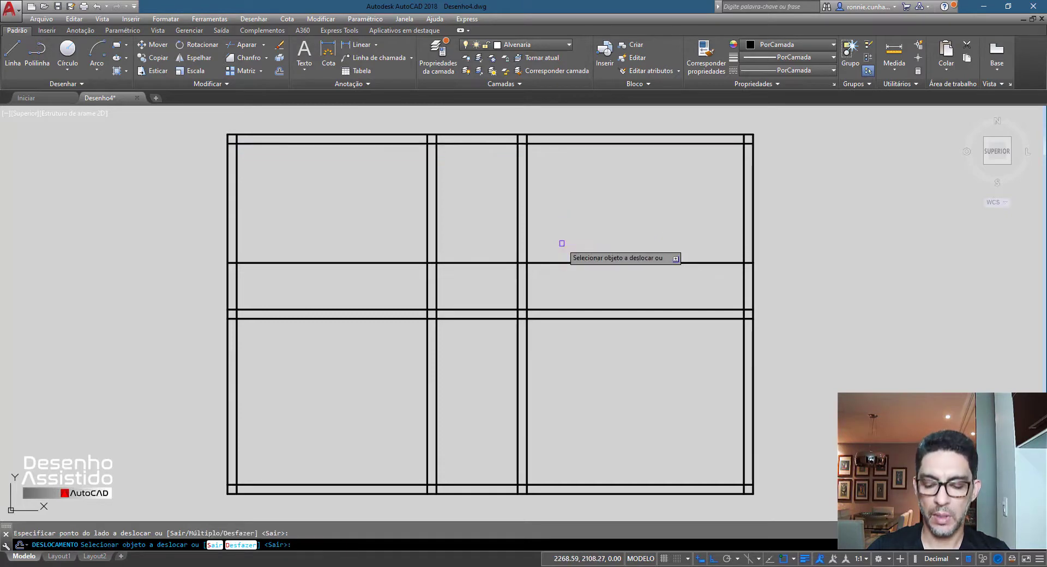
pyautogui.press('Return')
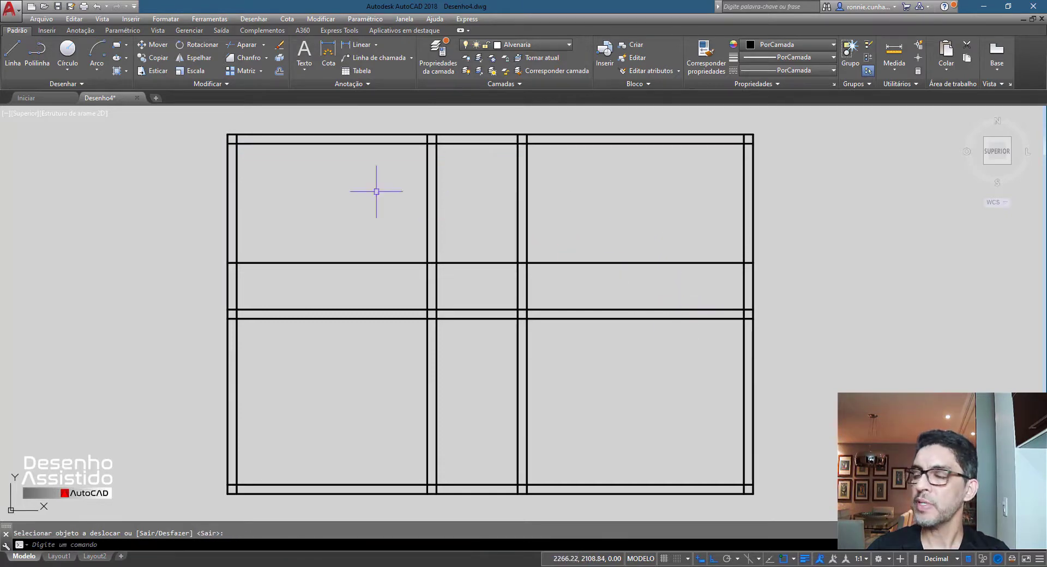
# Offset the right inner wall line 2.81 to the left, then check the reference floor-plan PDF
pyautogui.click(279, 72)
pyautogui.write('2.8')
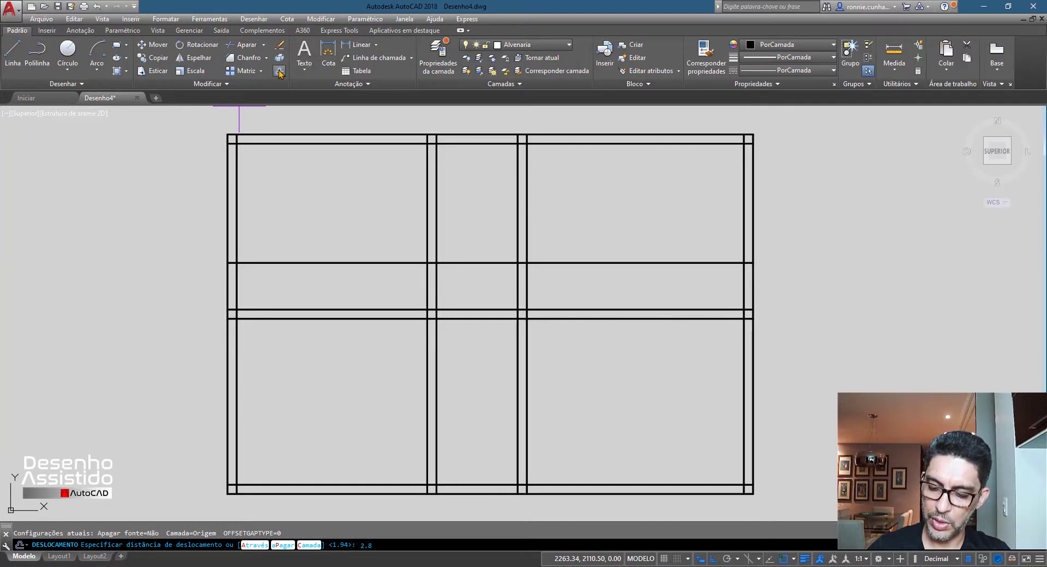
pyautogui.write('1')
pyautogui.press('Return')
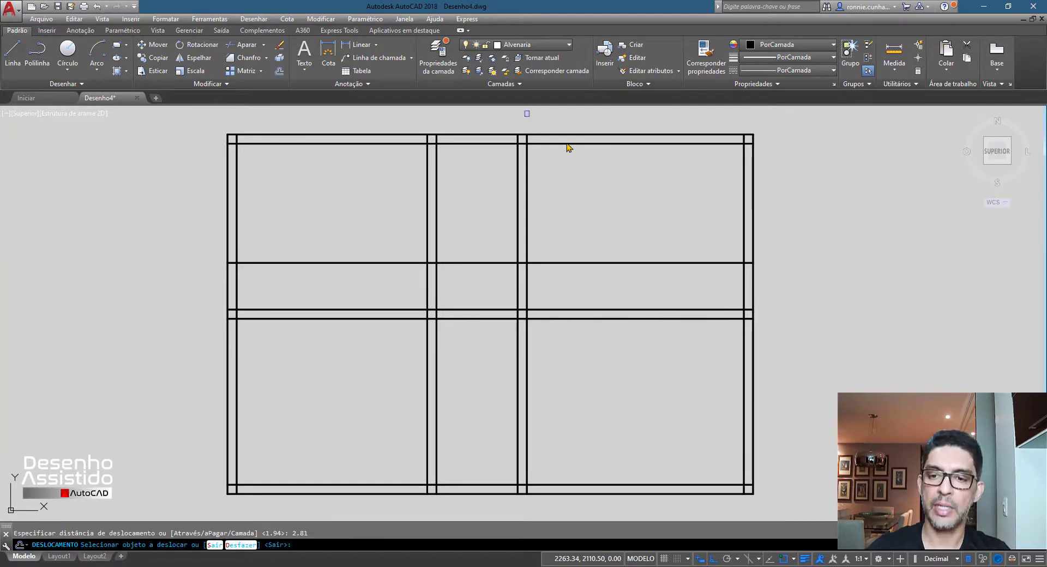
pyautogui.click(744, 343)
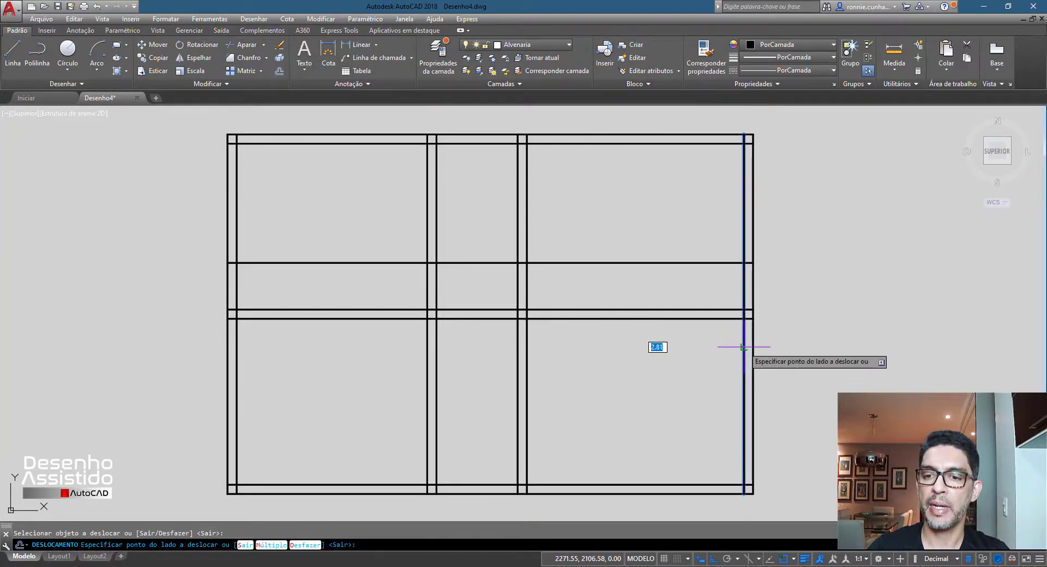
pyautogui.click(633, 355)
pyautogui.press('Escape')
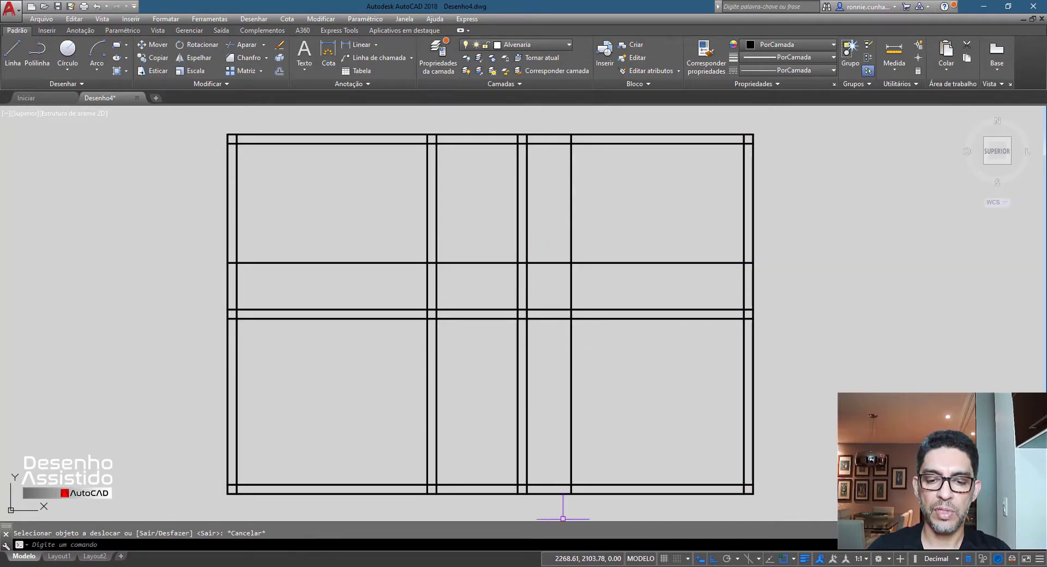
pyautogui.hotkey('alt', 'Tab')
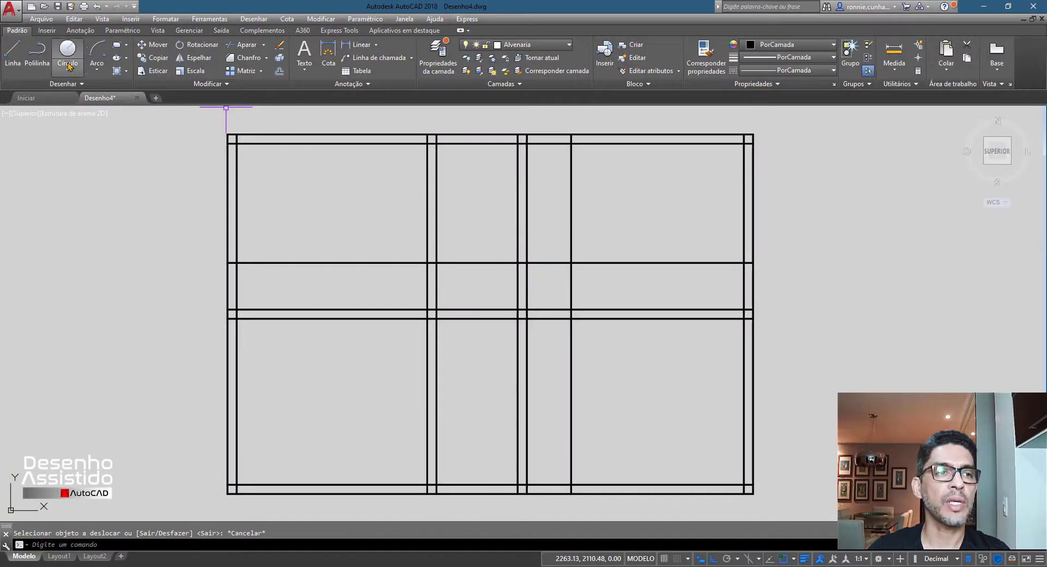
# Start a line at the partition corner, turning Ortho off and 45° polar tracking on
pyautogui.click(13, 52)
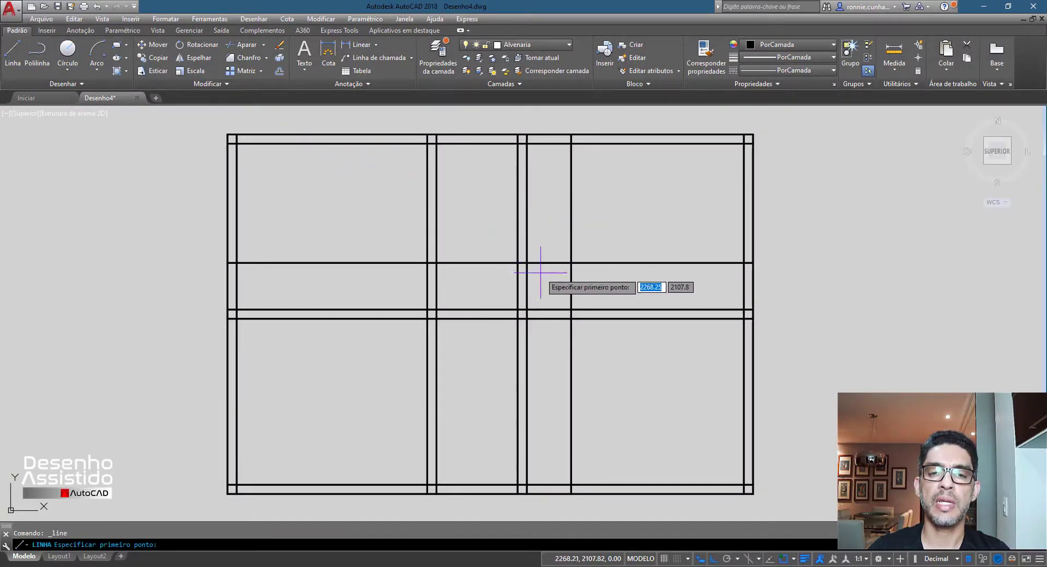
pyautogui.click(527, 263)
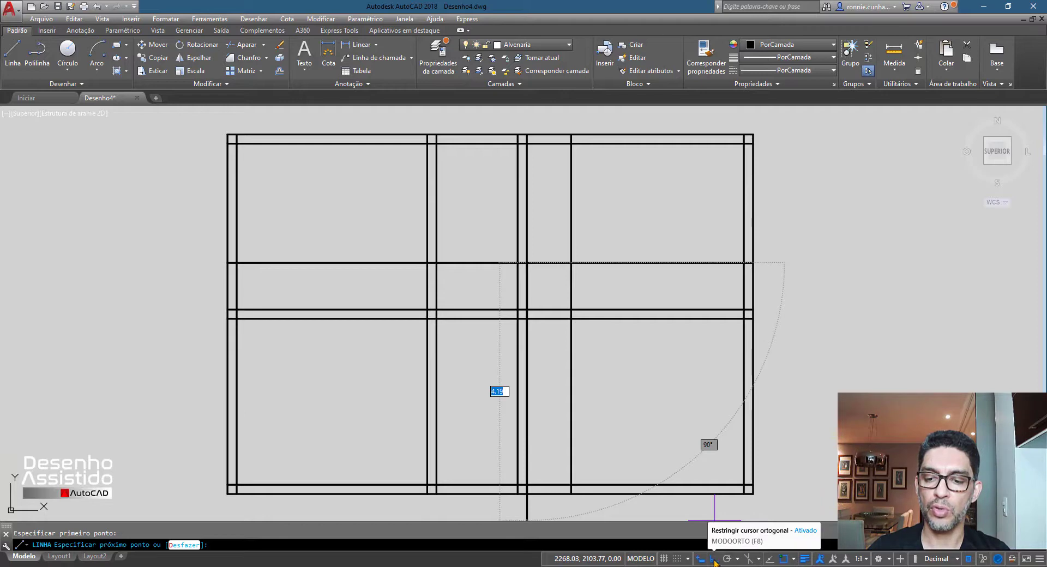
pyautogui.click(713, 560)
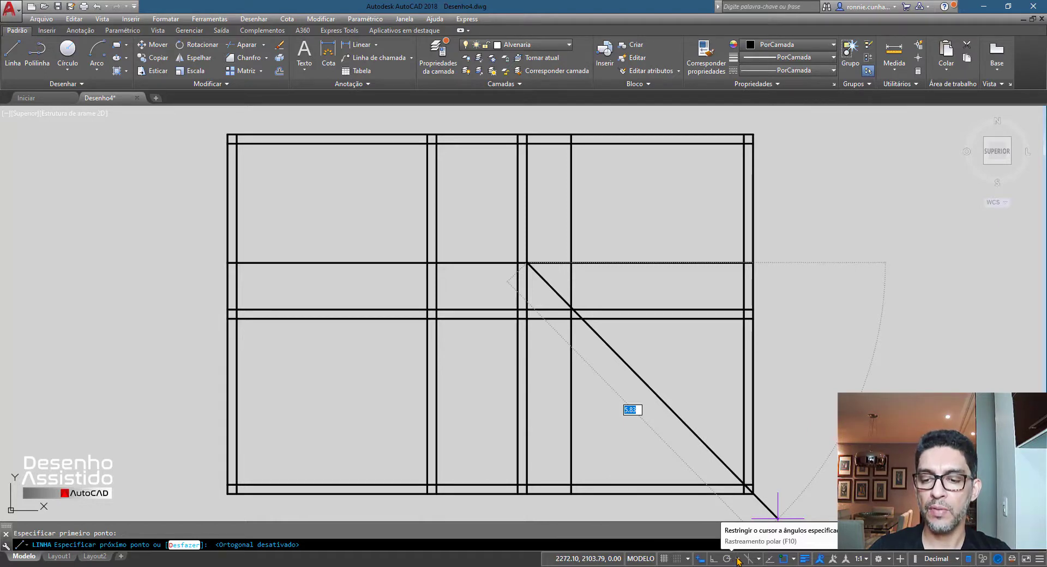
pyautogui.click(738, 560)
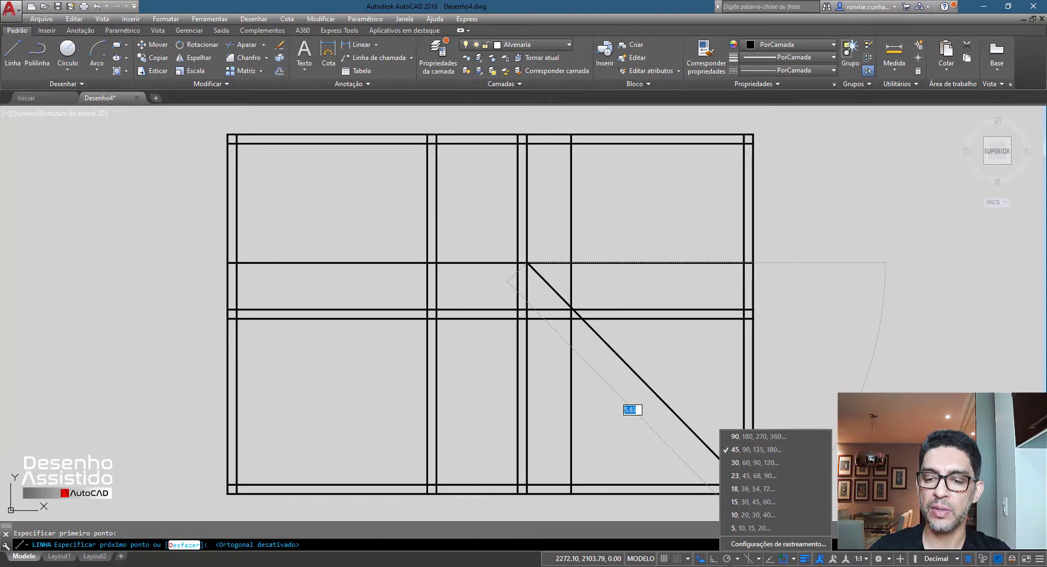
pyautogui.click(727, 559)
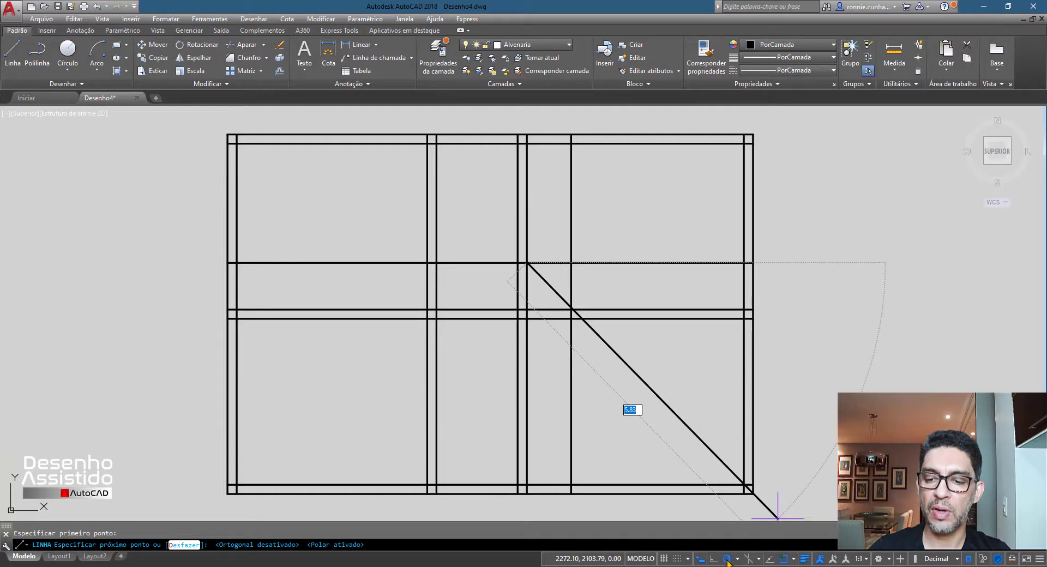
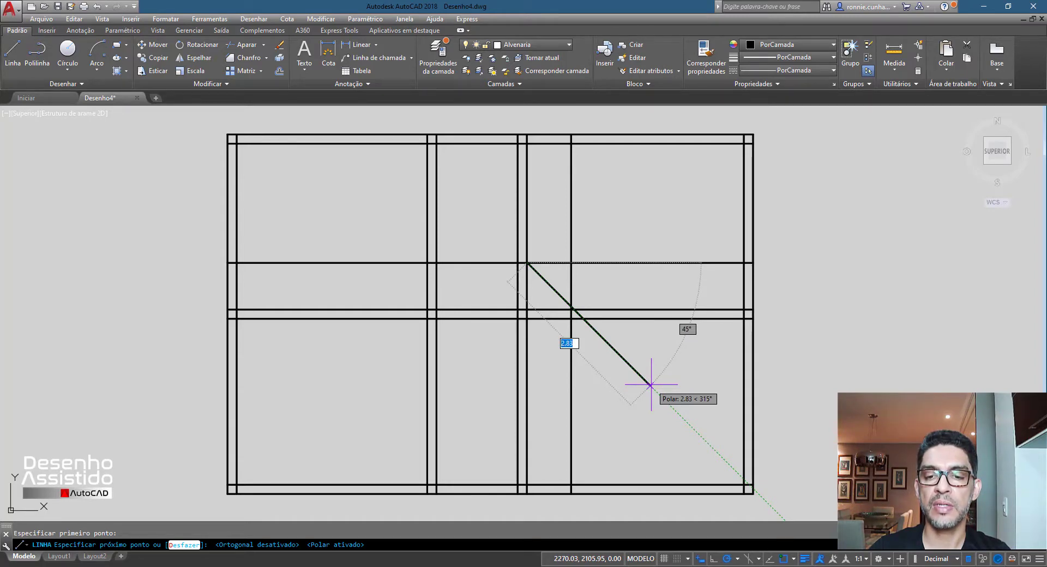
# Finish the first diagonal line, then erase it
pyautogui.click(652, 385)
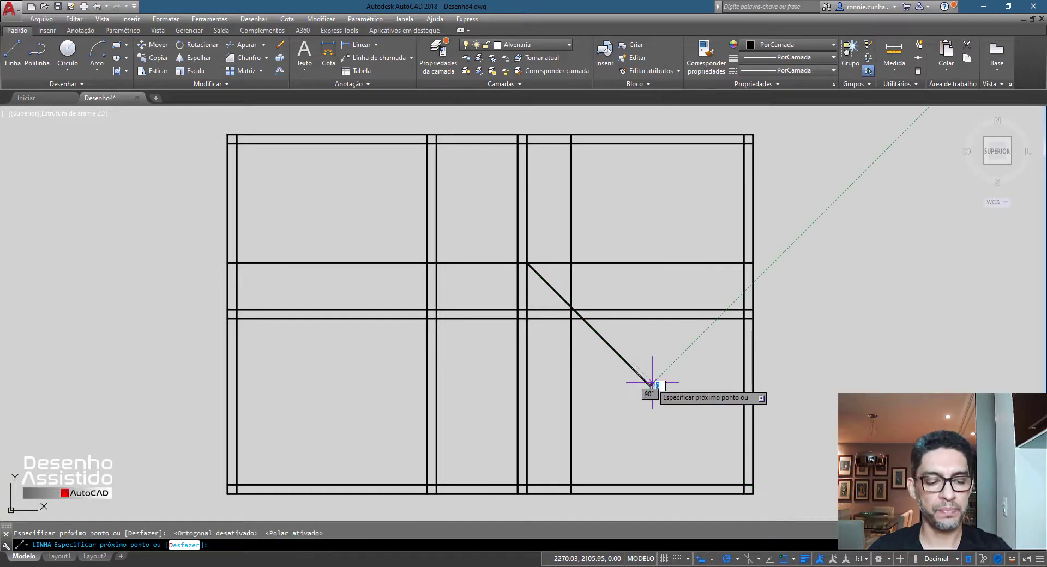
pyautogui.press('Return')
pyautogui.click(639, 370)
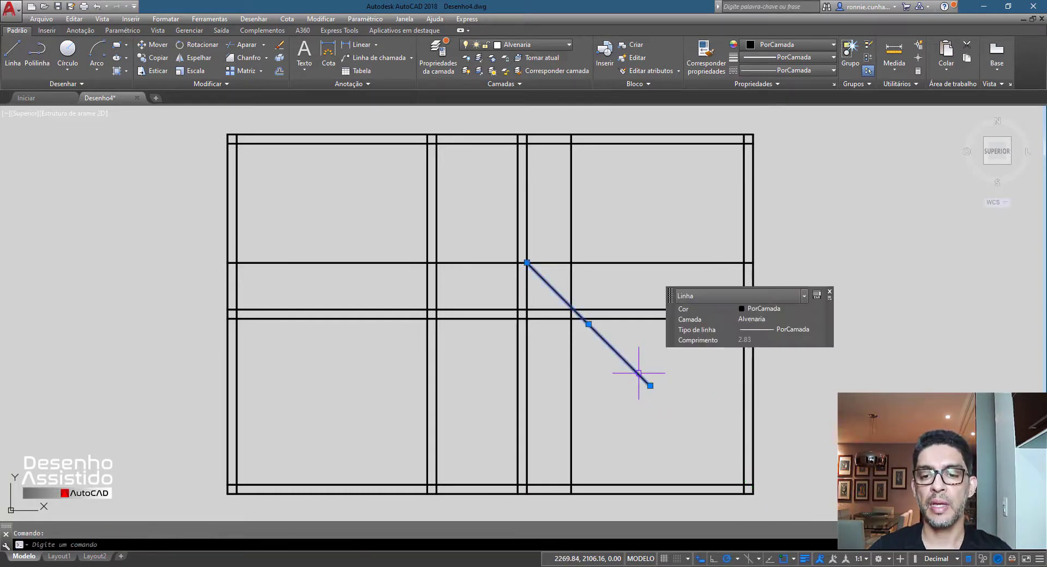
pyautogui.press('Delete')
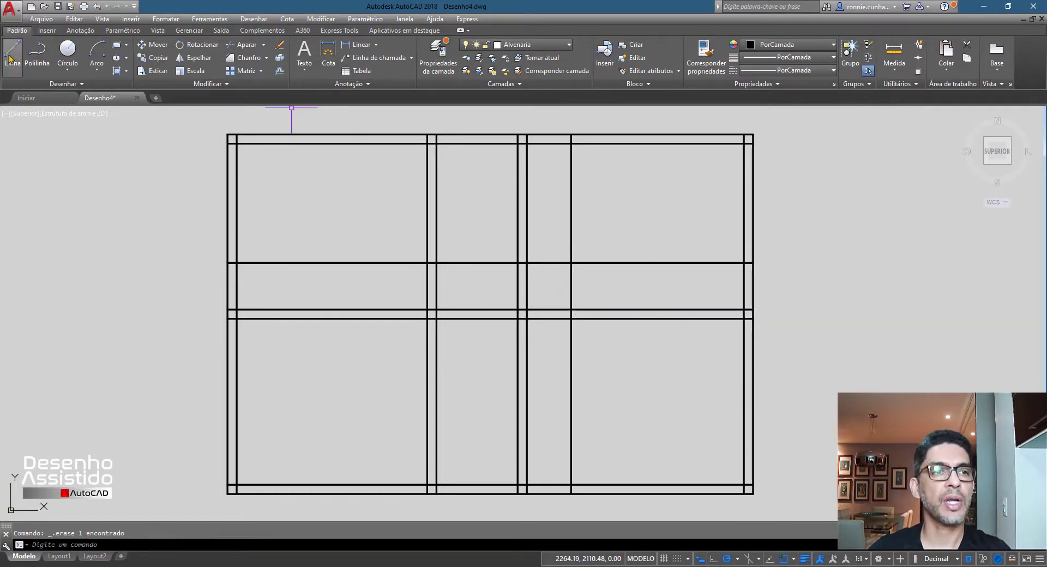
# Draw a new line at 315° down-right from the wall intersection, about 2.72 long
pyautogui.click(13, 53)
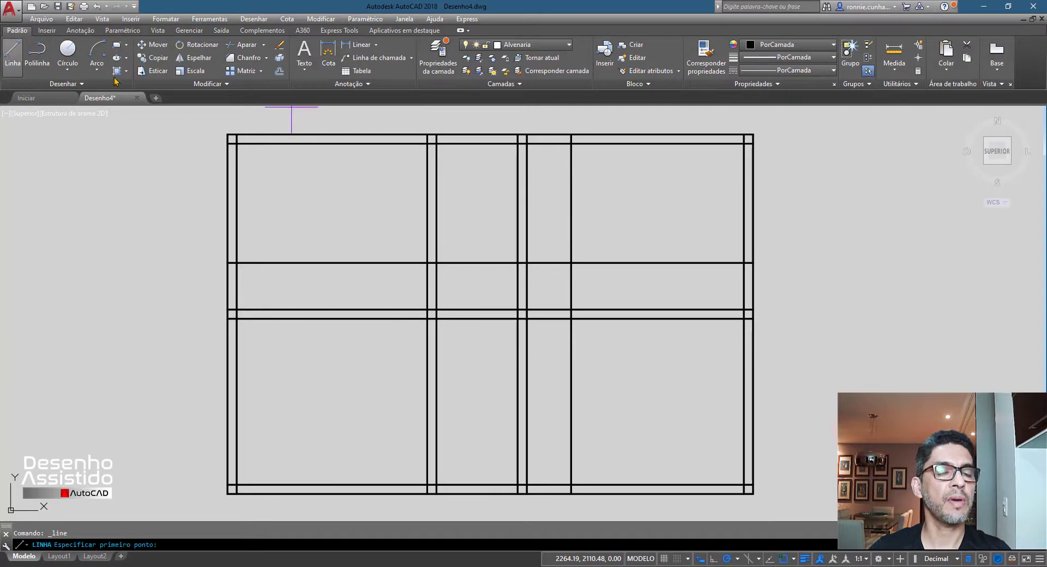
pyautogui.click(526, 263)
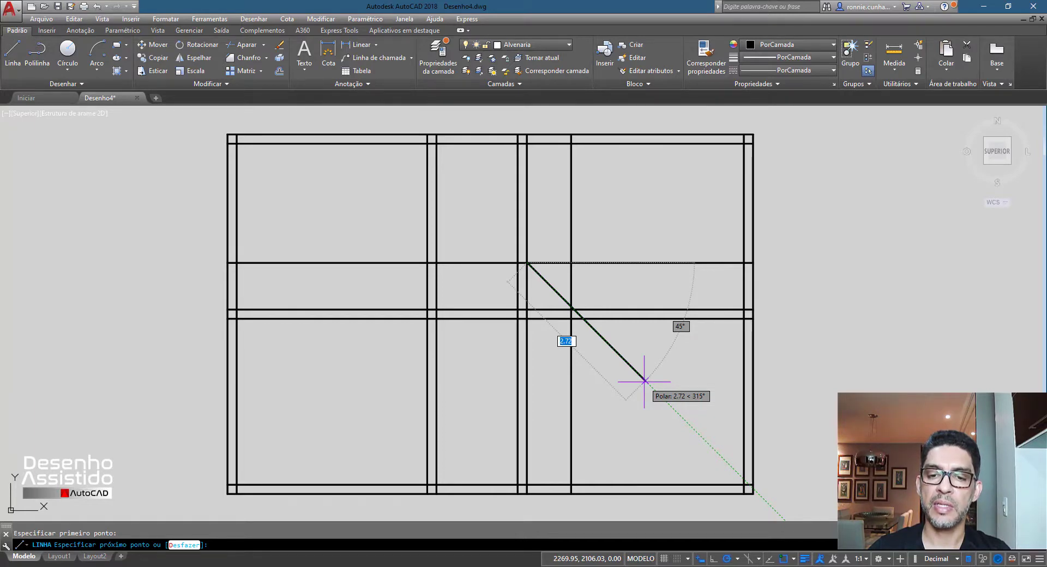
pyautogui.click(644, 381)
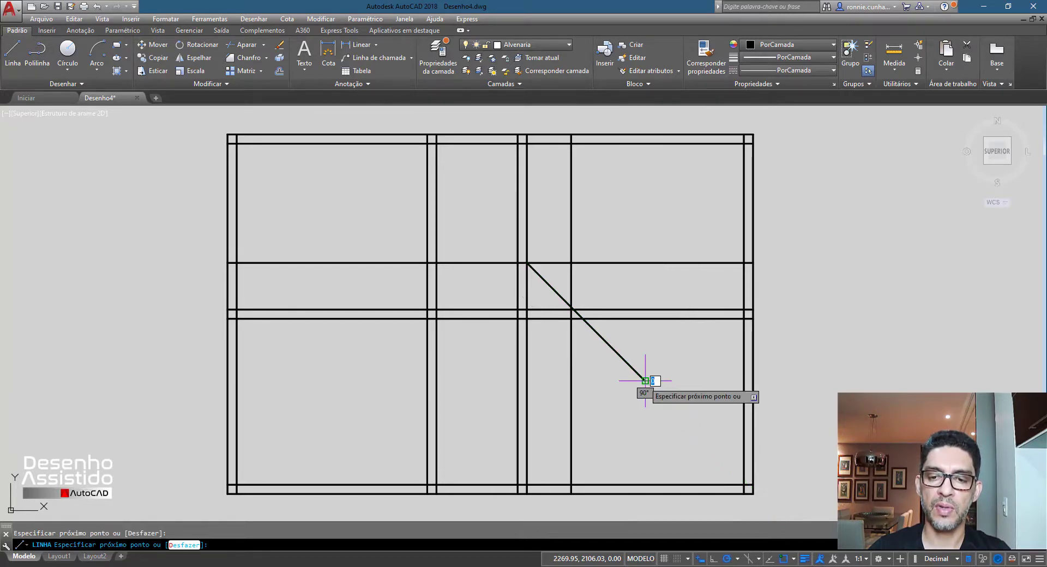
pyautogui.press('Escape')
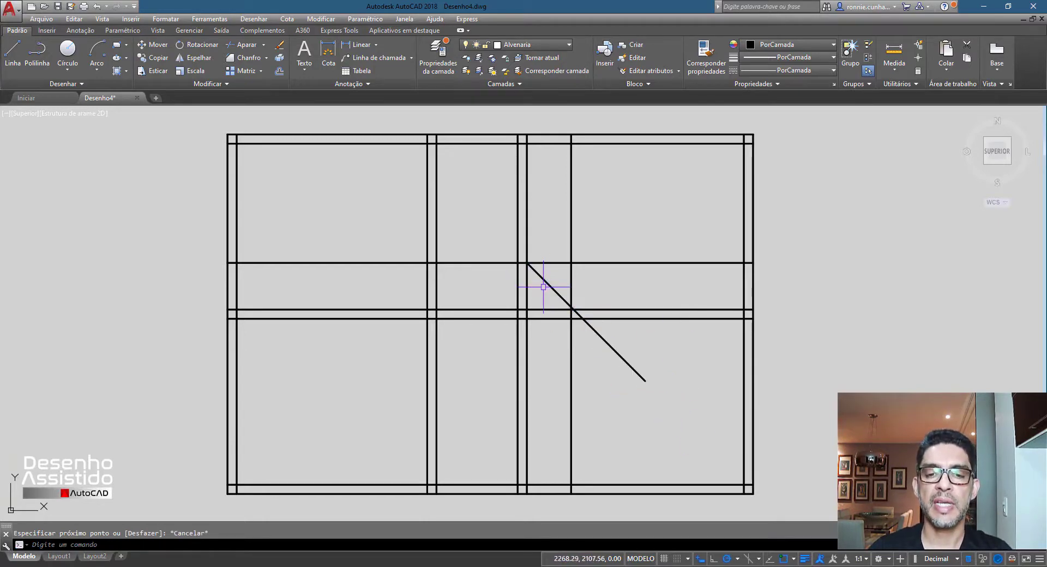
# Offset the diagonal 0.15 to its lower left and delete the upper horizontal line
pyautogui.click(279, 72)
pyautogui.write('.15')
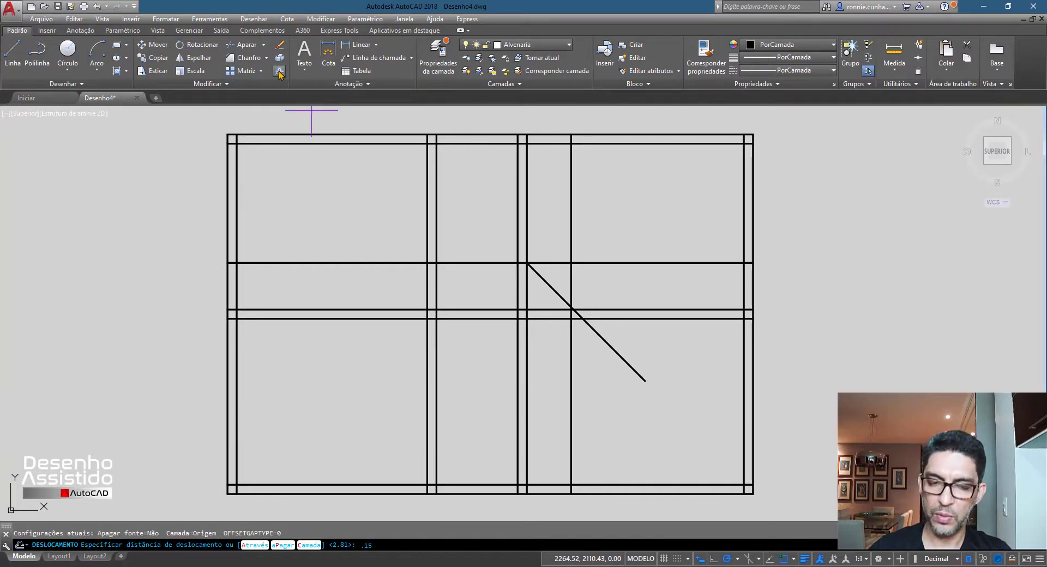
pyautogui.press('Return')
pyautogui.click(557, 292)
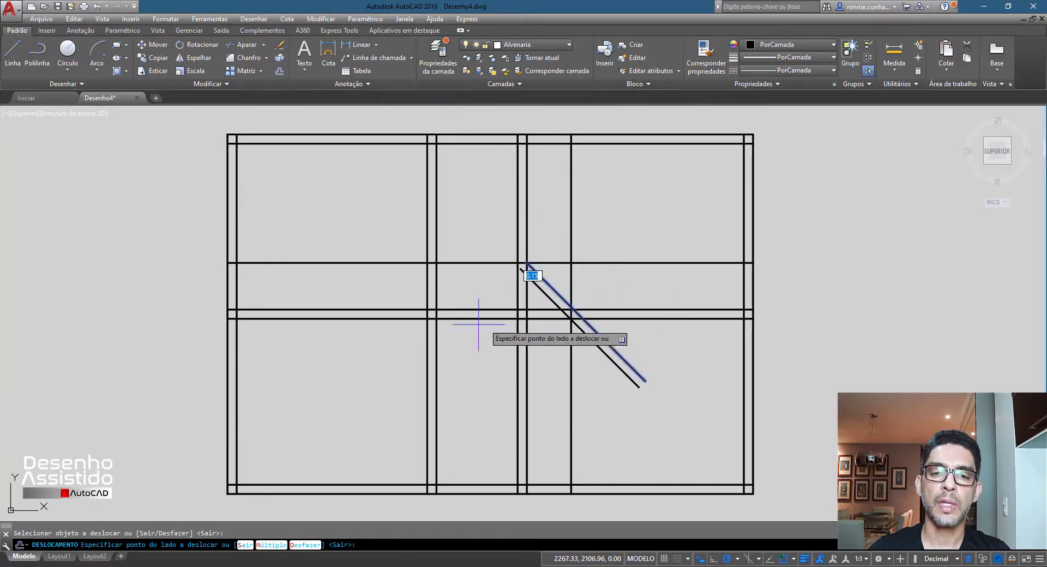
pyautogui.click(479, 324)
pyautogui.press('Escape')
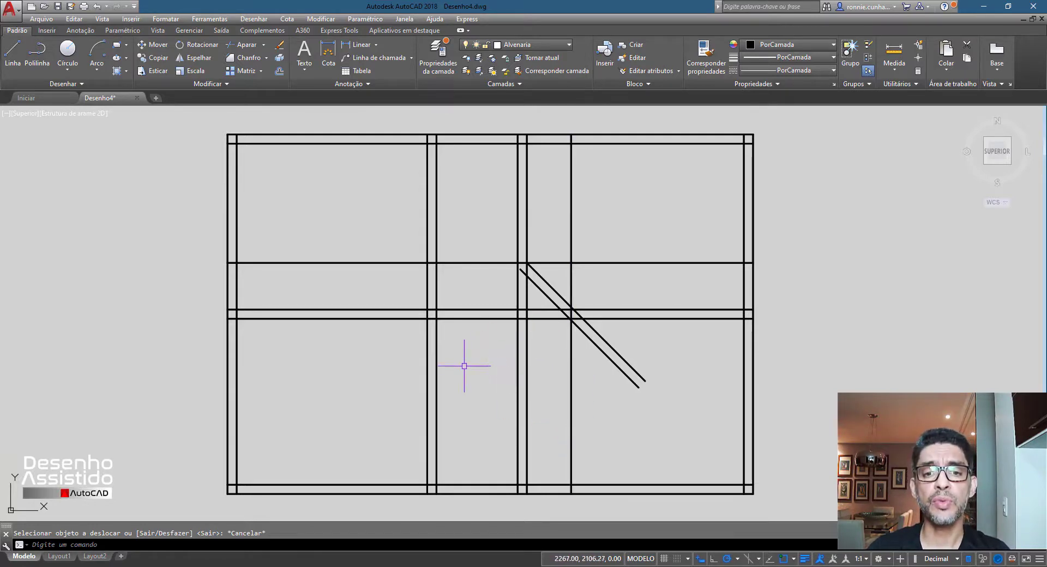
pyautogui.click(554, 262)
pyautogui.press('Delete')
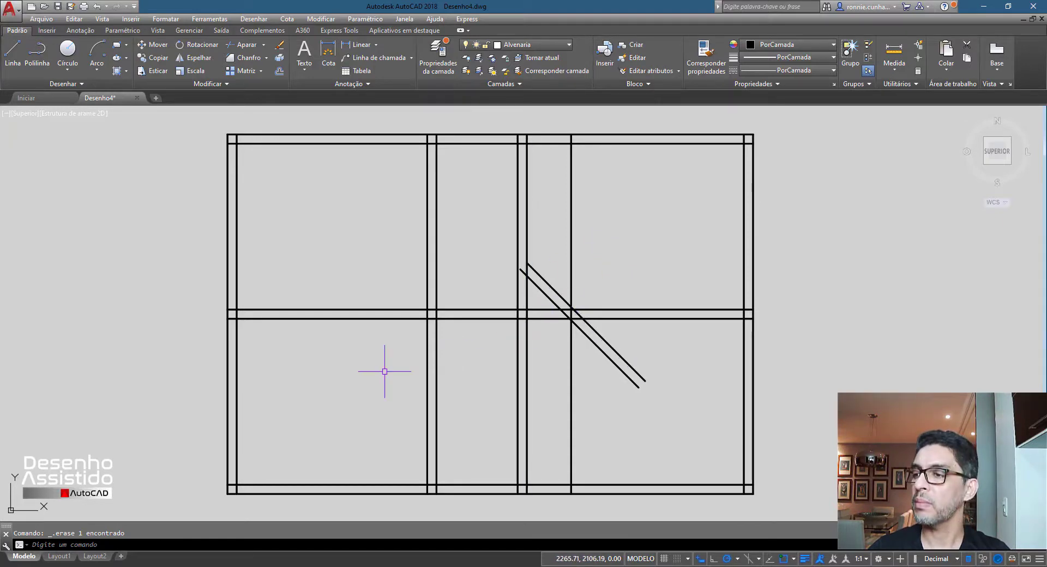
# Draw a 135° line down-left from the diagonal wall's top endpoint, then compare with the PDF
pyautogui.click(14, 50)
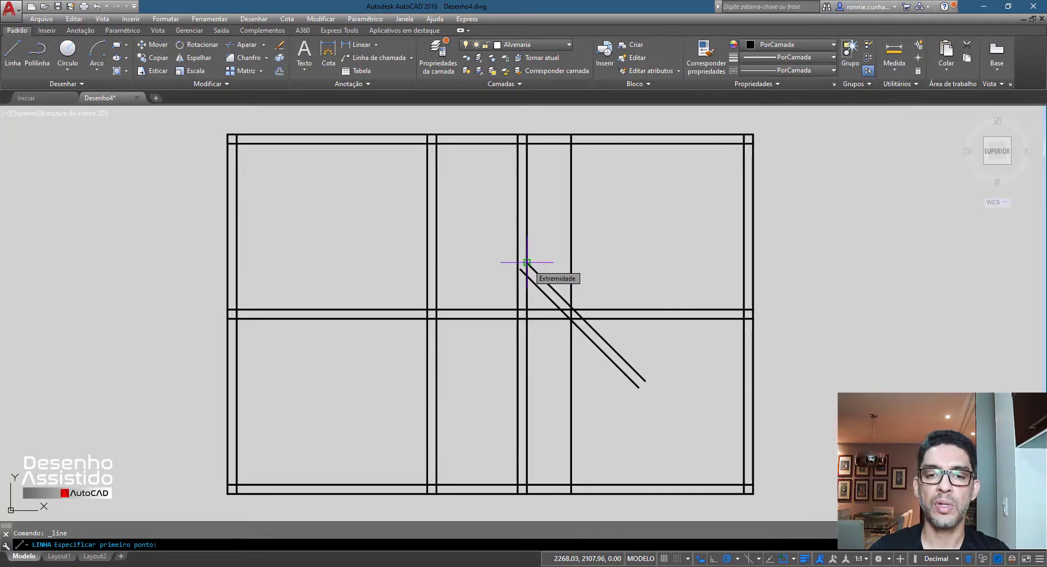
pyautogui.click(527, 262)
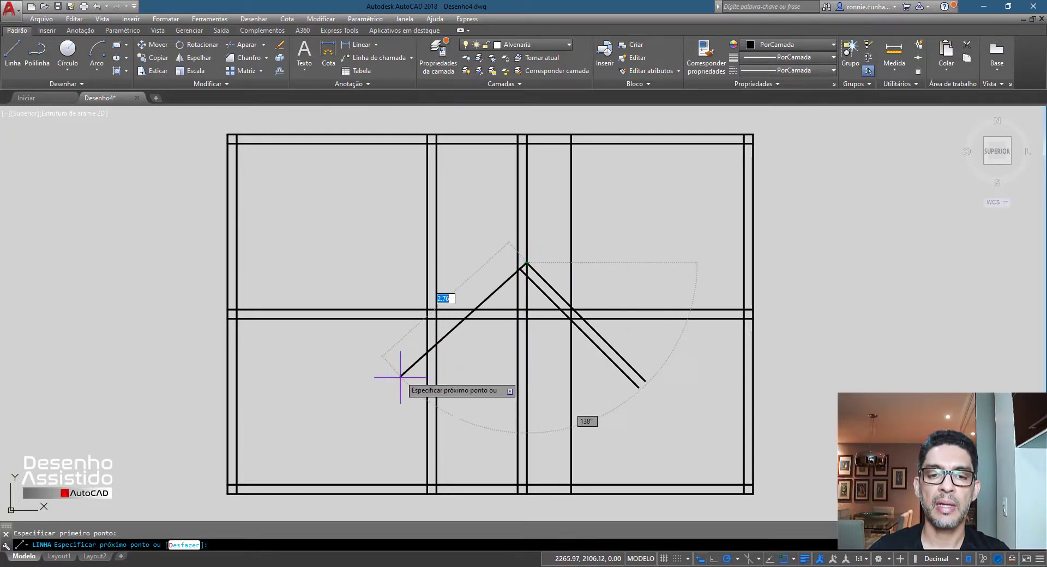
pyautogui.click(394, 397)
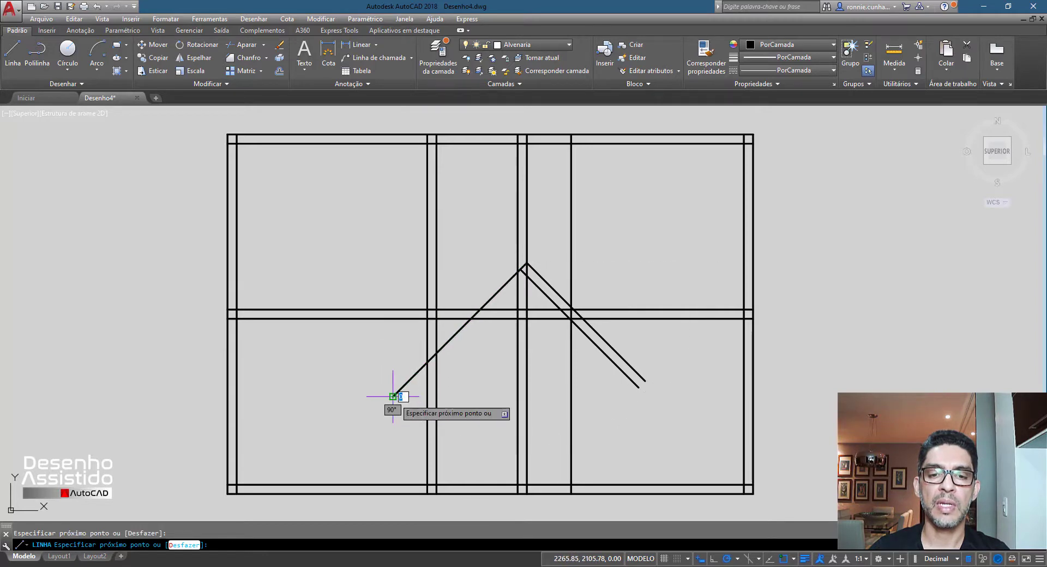
pyautogui.press('Escape')
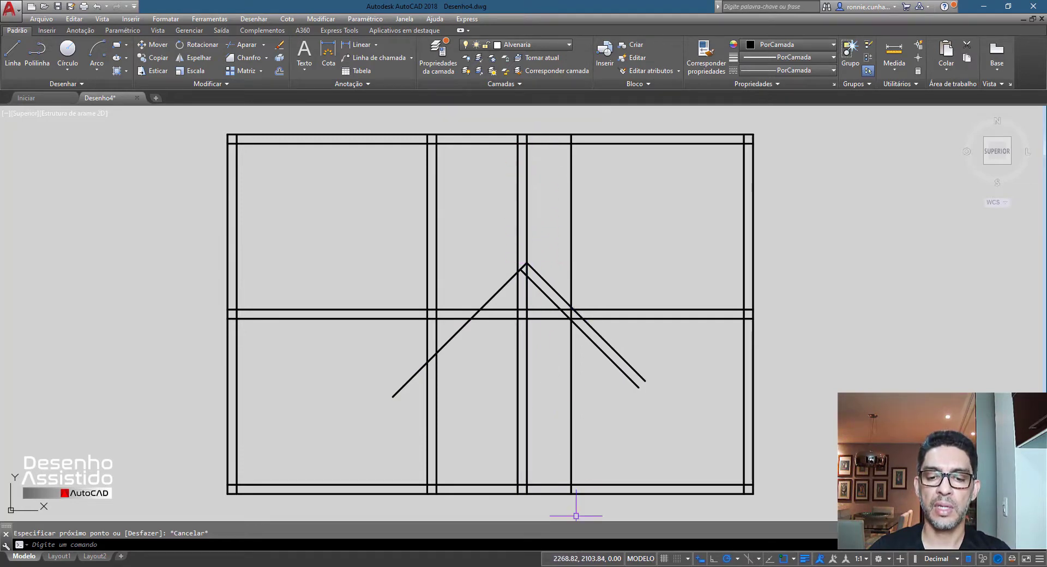
pyautogui.hotkey('alt', 'Tab')
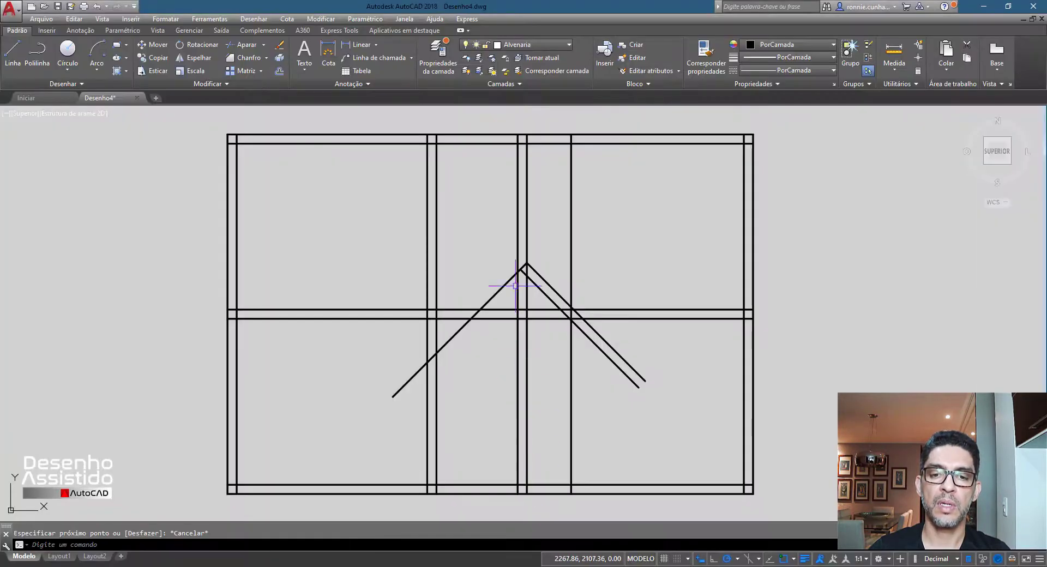
# Offset the left diagonal line 0.15 toward its upper left
pyautogui.click(280, 73)
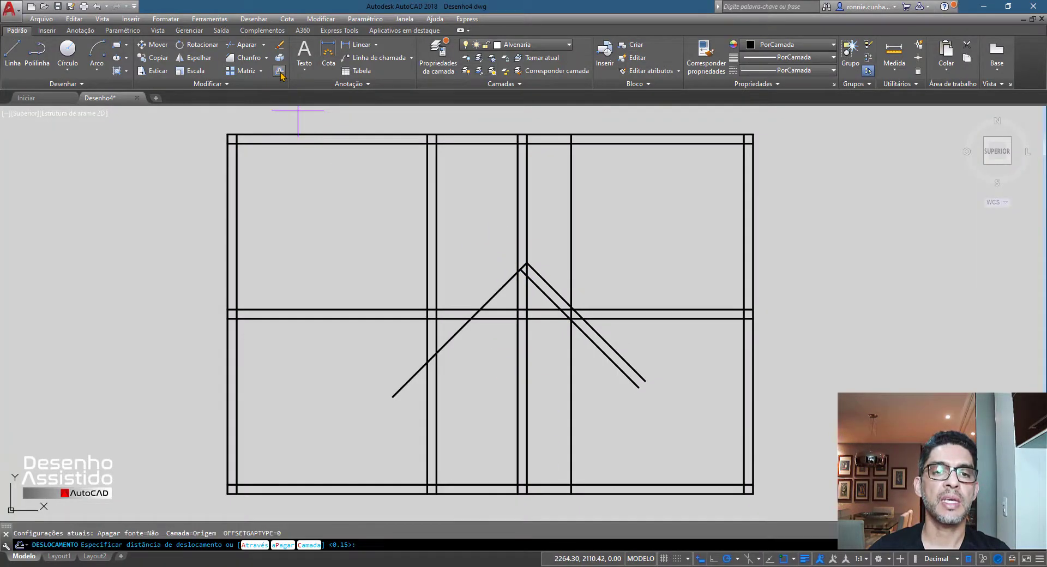
pyautogui.write('.15')
pyautogui.press('Return')
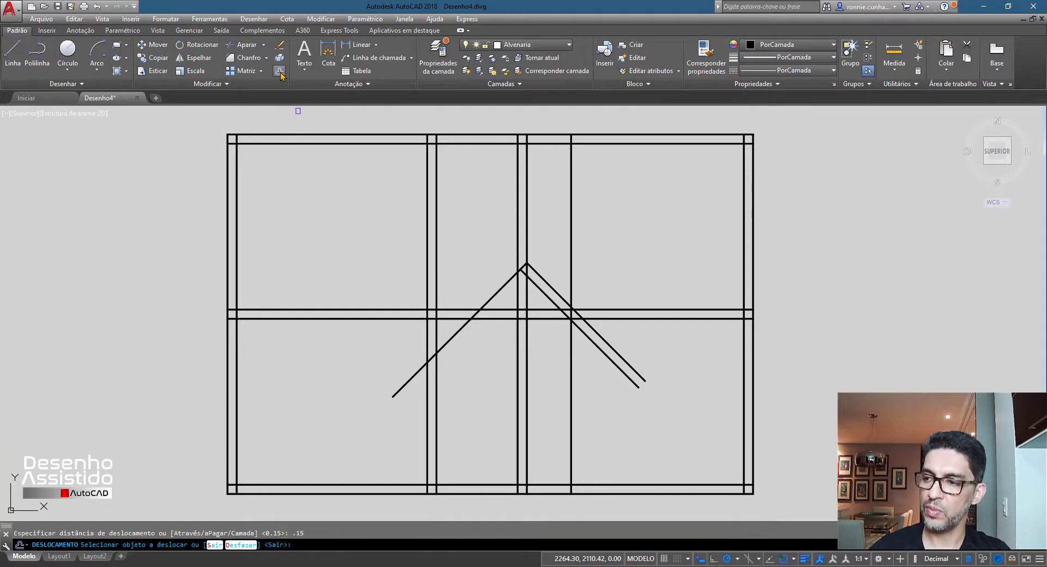
pyautogui.click(498, 291)
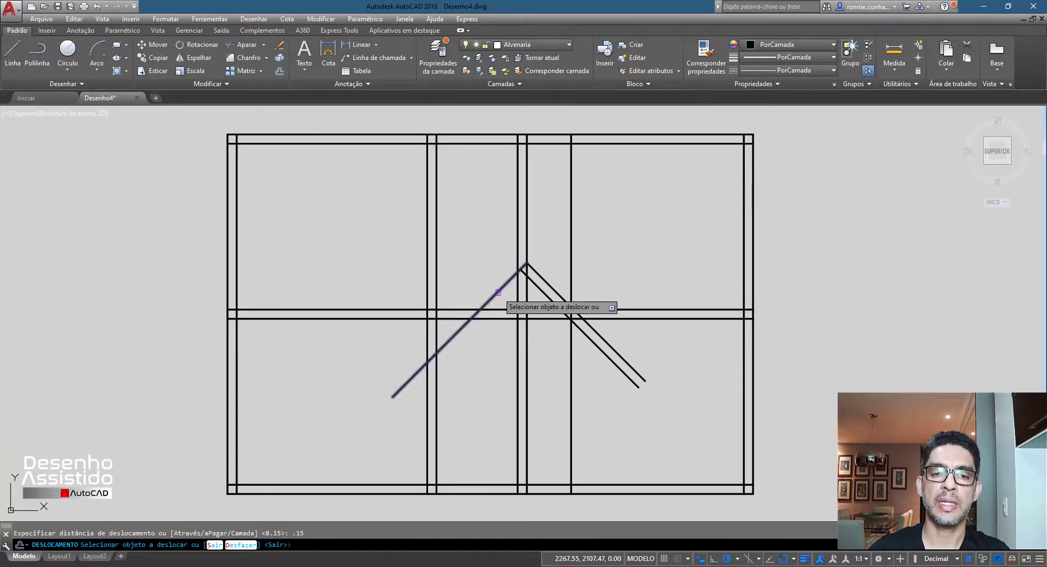
pyautogui.click(488, 278)
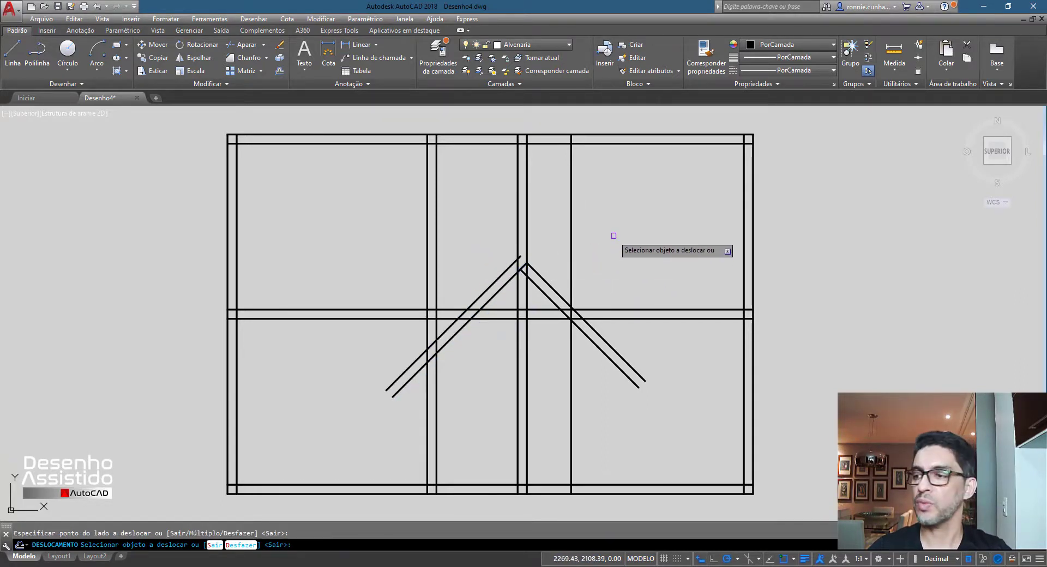
pyautogui.press('Escape')
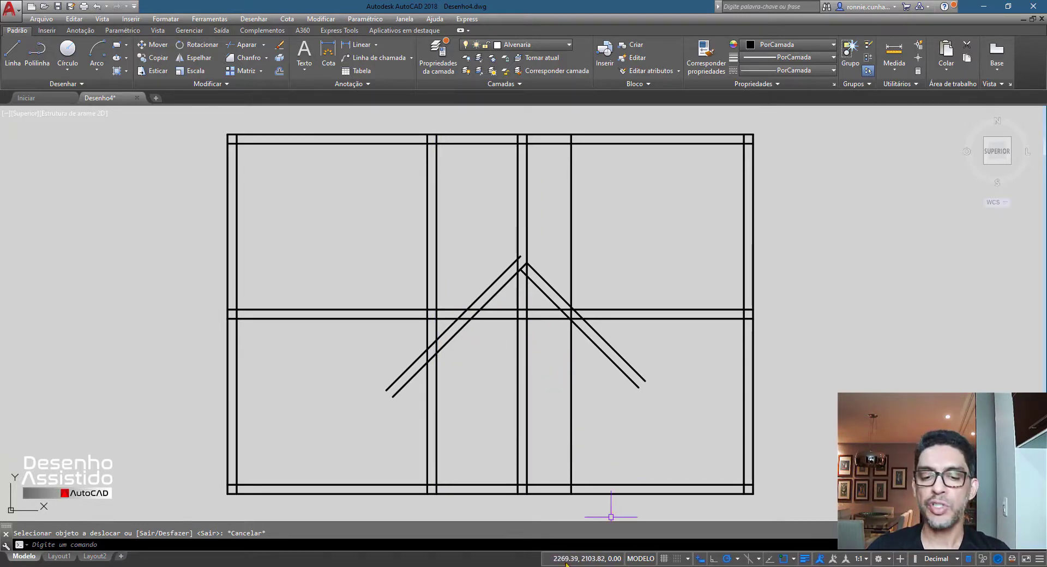
# Compare the drawing against the PDF floor plan
pyautogui.hotkey('alt', 'Tab')
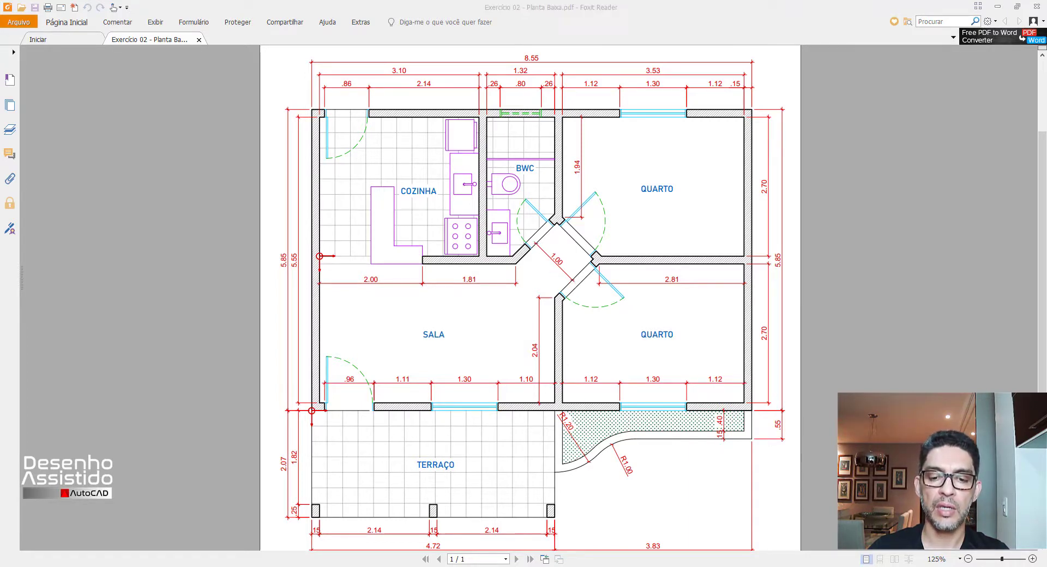
pyautogui.hotkey('alt', 'Tab')
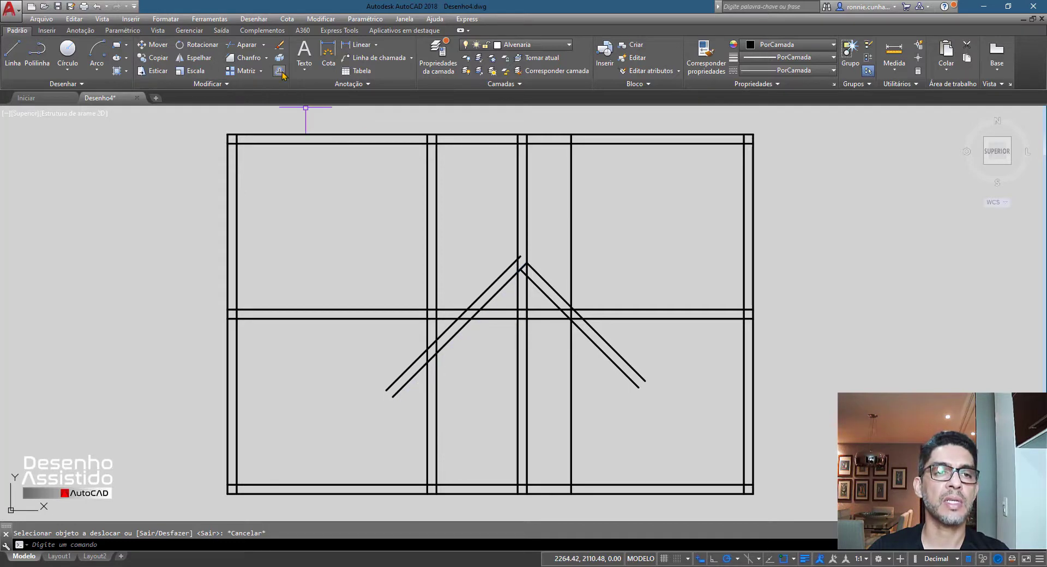
pyautogui.click(280, 71)
# Offset the left diagonal wall line by 1 to the lower right
pyautogui.write('1')
pyautogui.press('Return')
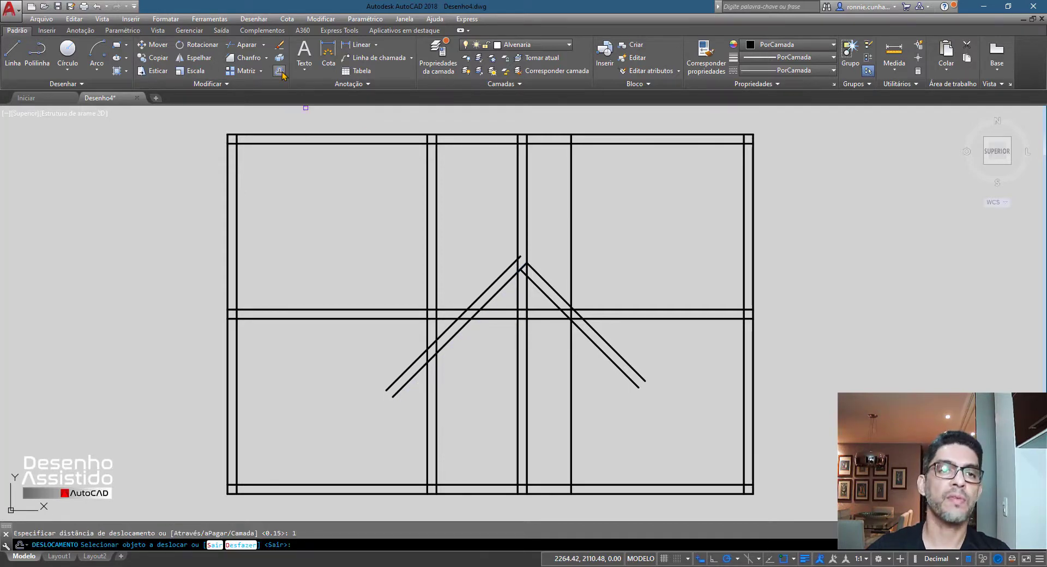
pyautogui.press('Escape')
pyautogui.click(279, 71)
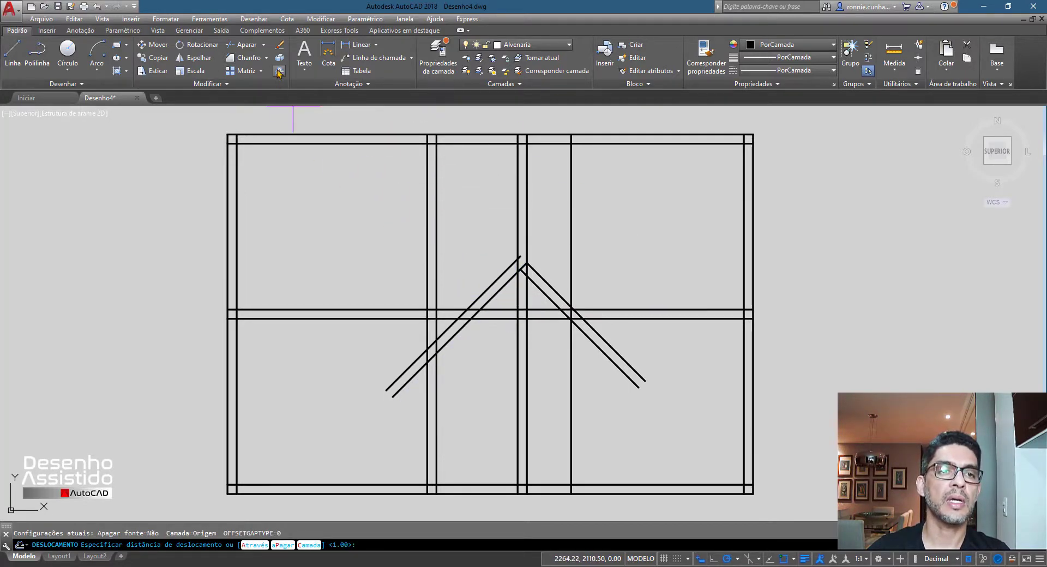
pyautogui.write('1')
pyautogui.press('Return')
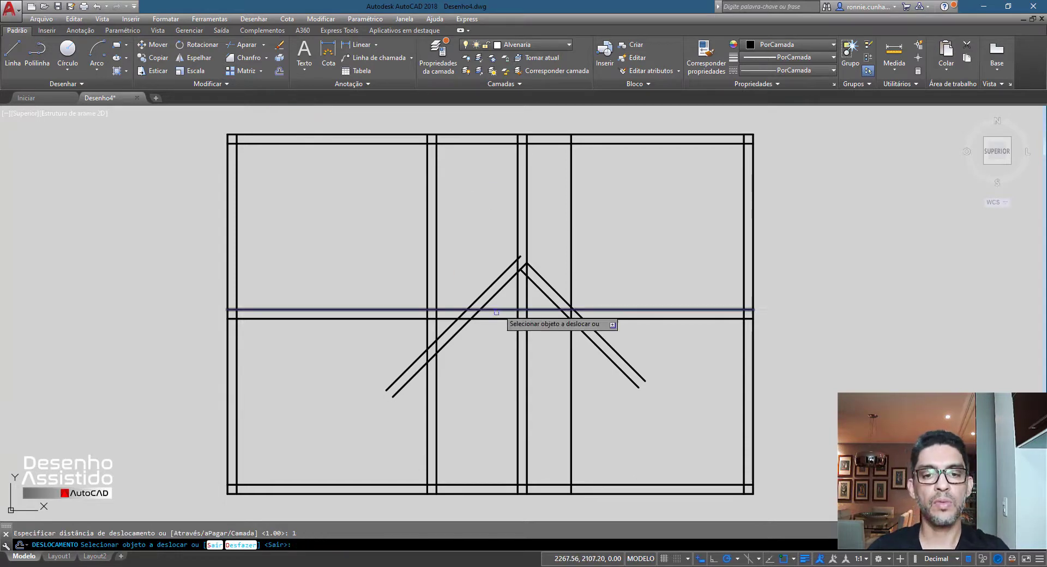
pyautogui.click(458, 331)
pyautogui.click(587, 420)
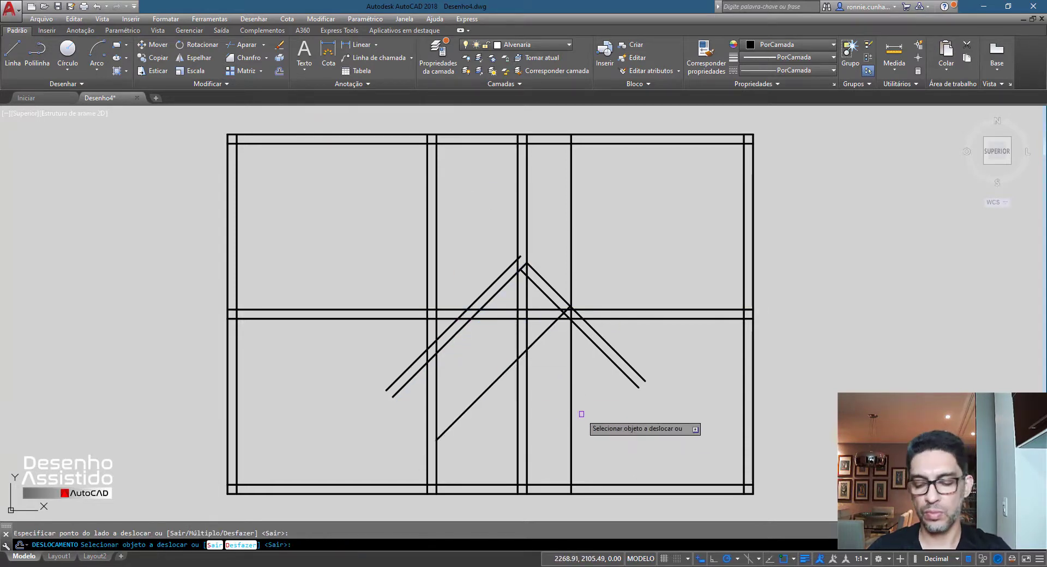
pyautogui.press('Return')
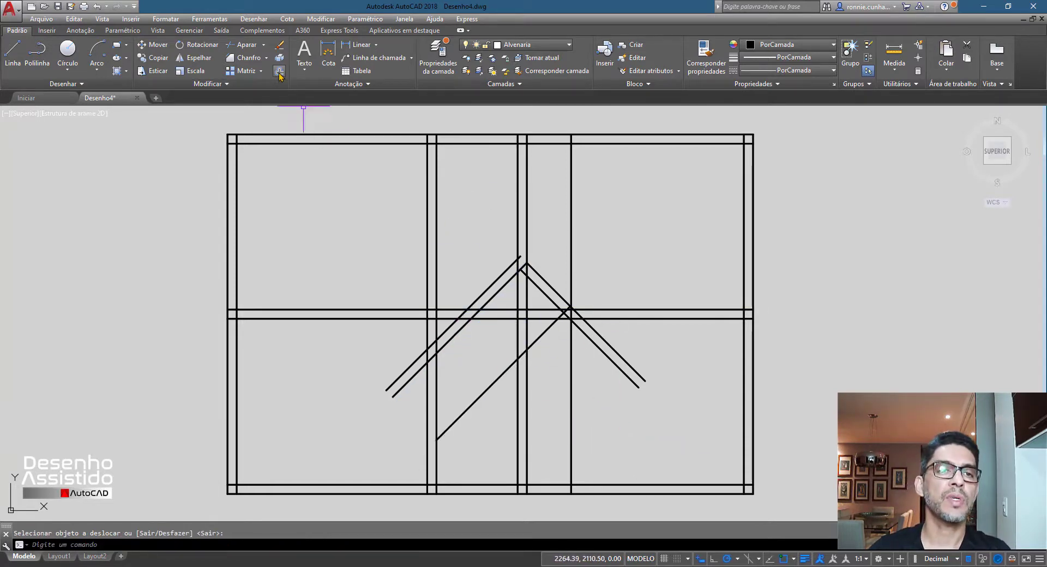
# Offset the new lower diagonal 0.15 below itself to double the wall
pyautogui.click(279, 73)
pyautogui.write('5')
pyautogui.press('Return')
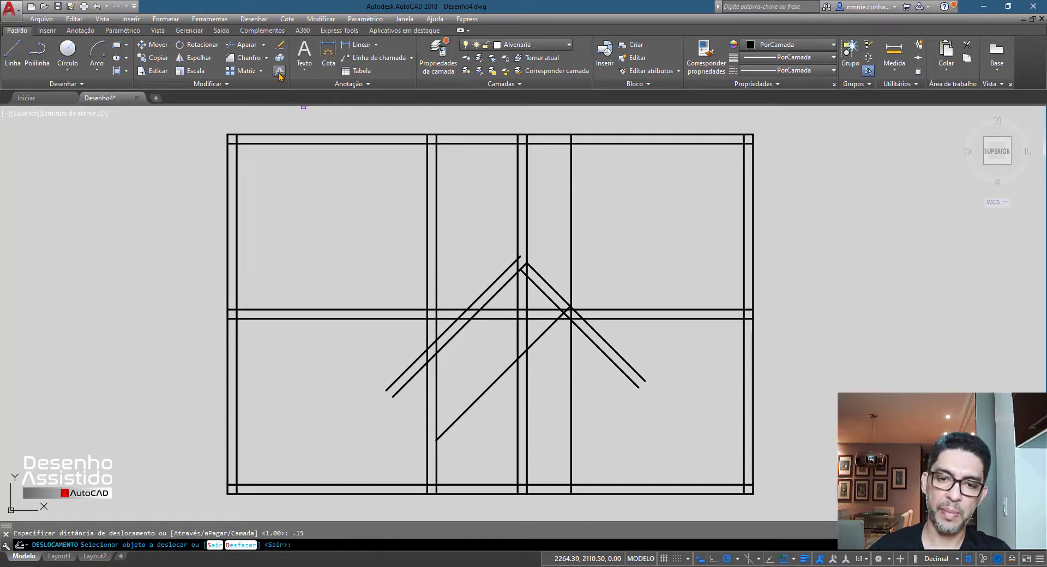
pyautogui.click(539, 333)
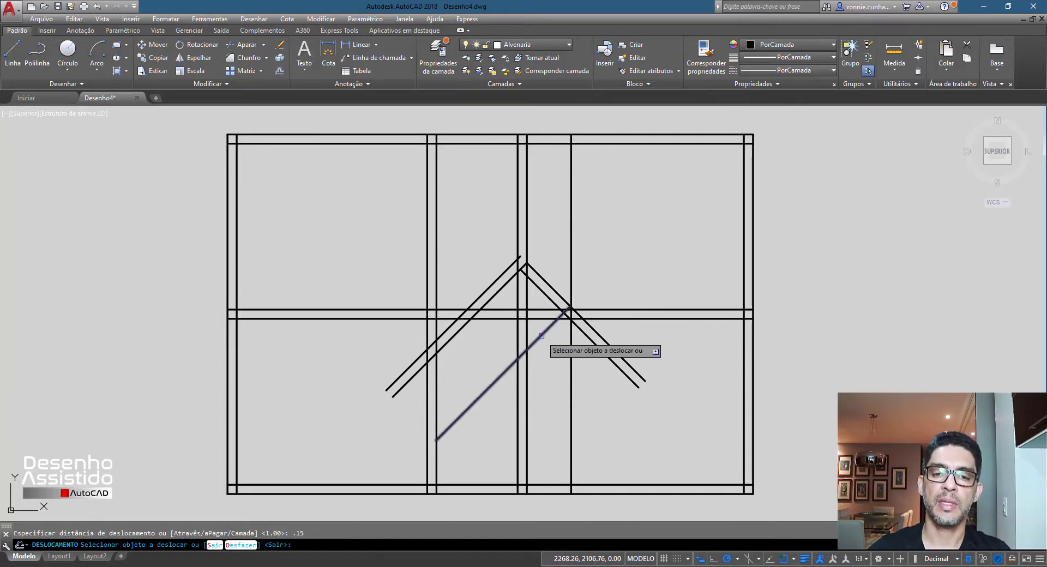
pyautogui.click(547, 364)
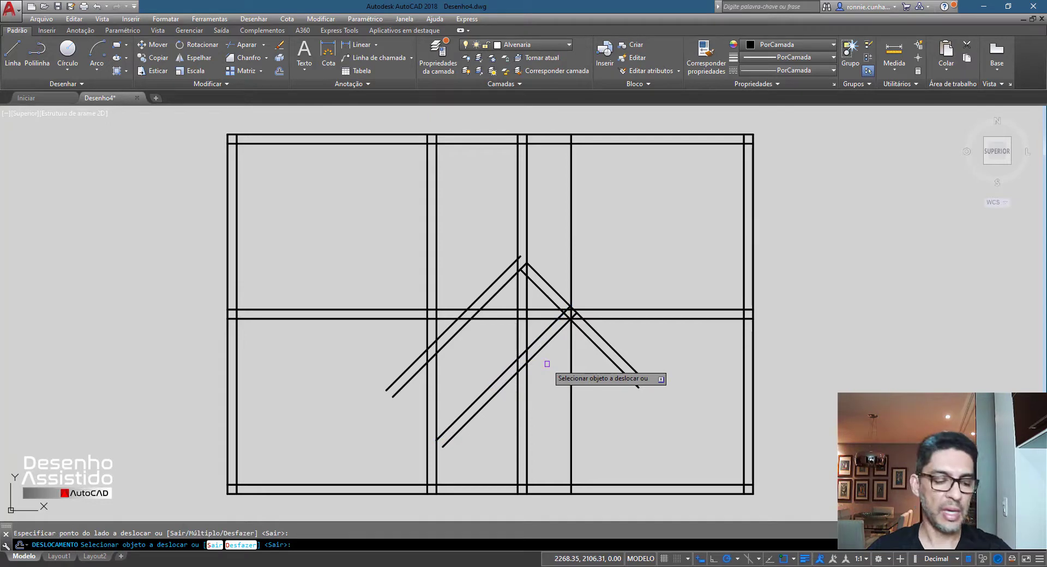
pyautogui.press('Escape')
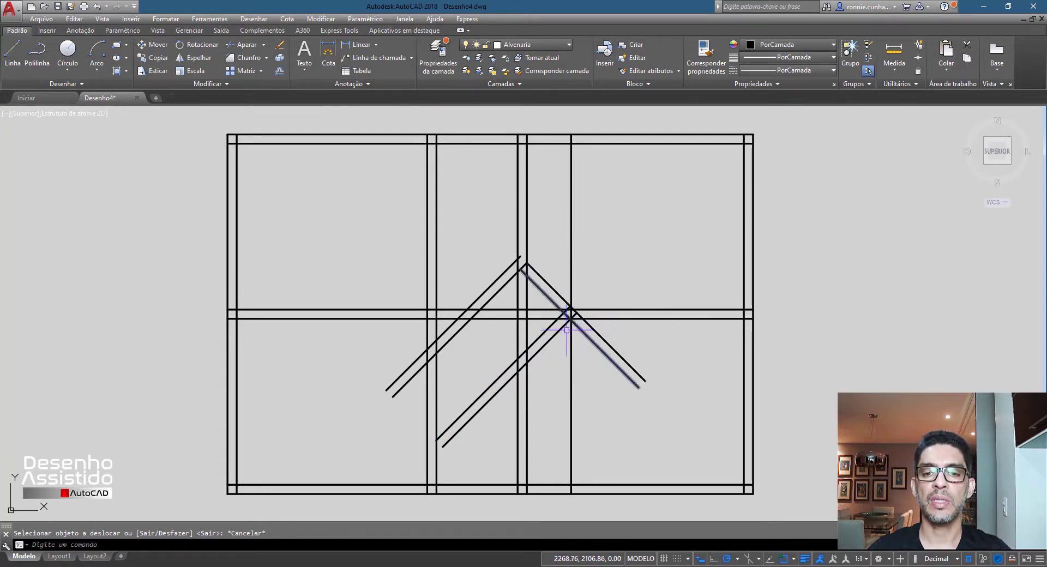
# Erase the stray vertical line at the hallway's right corner using a crossing selection
pyautogui.click(570, 244)
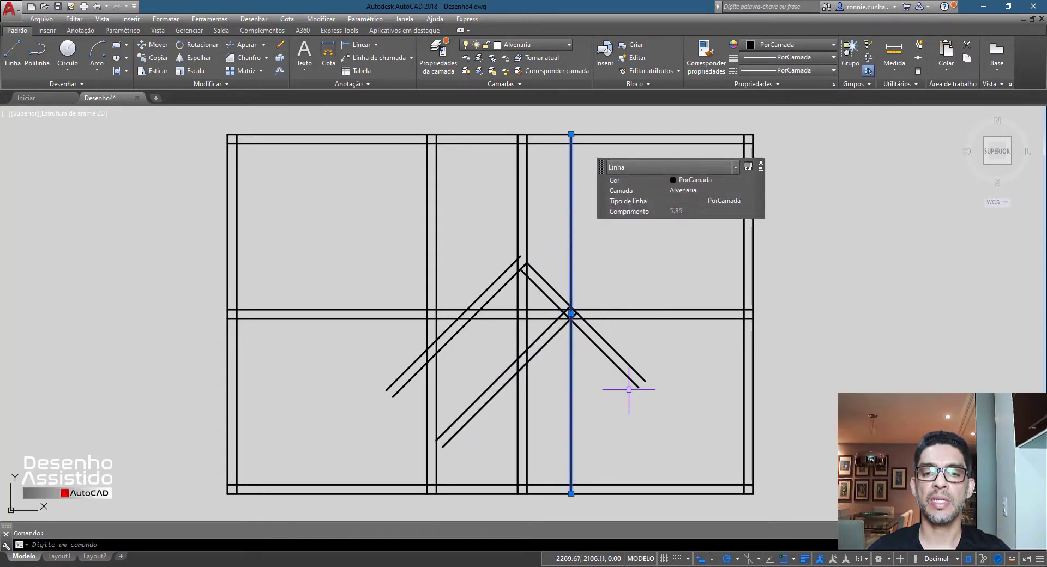
pyautogui.press('Escape')
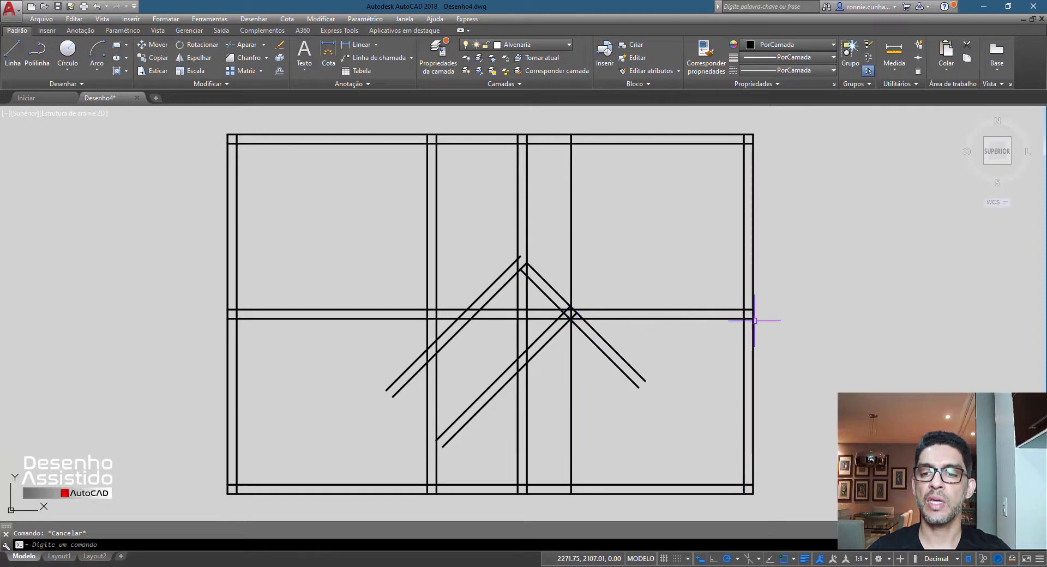
pyautogui.click(640, 266)
pyautogui.click(542, 180)
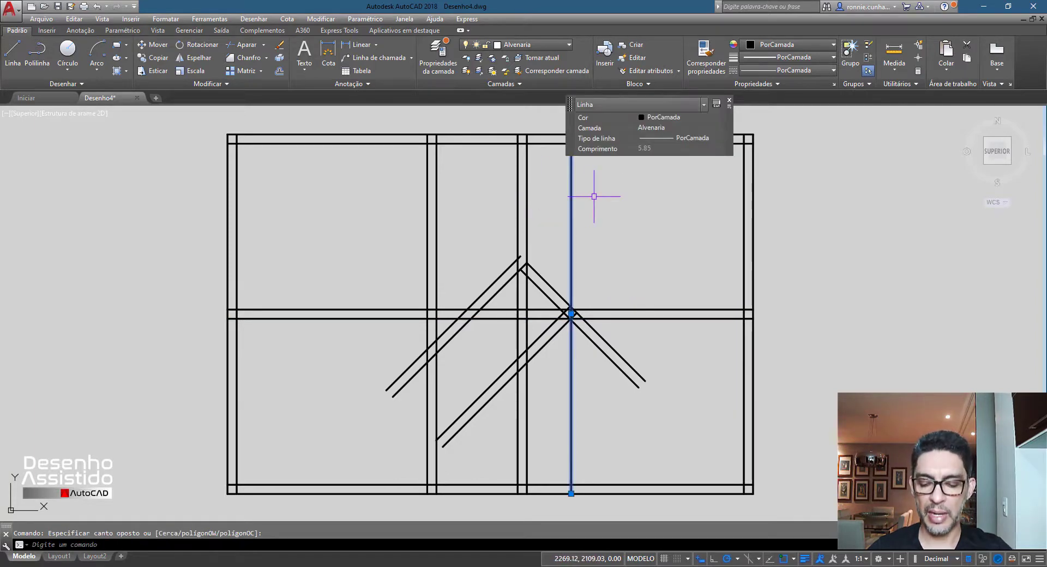
pyautogui.press('Delete')
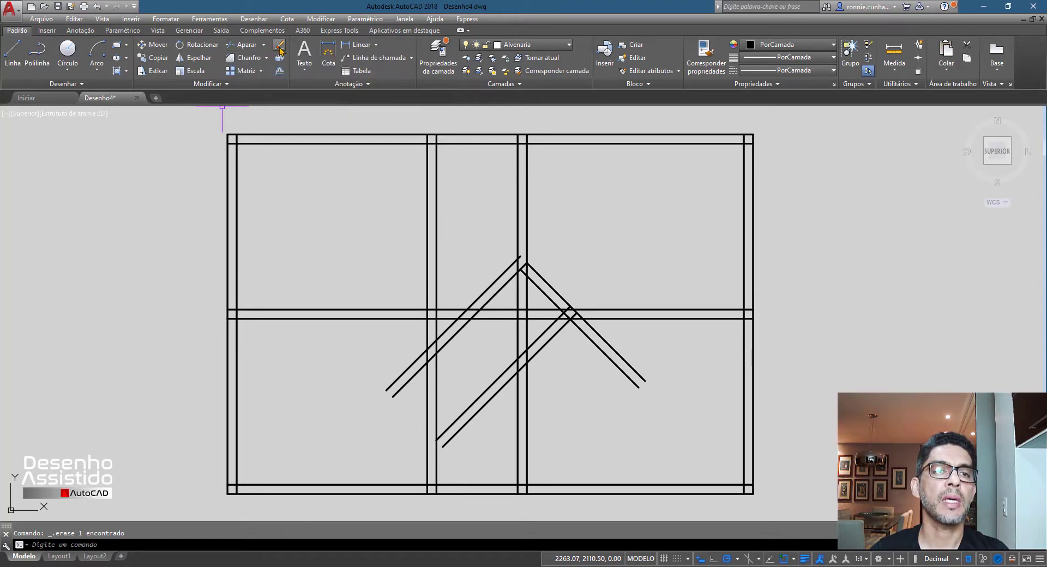
# Trim the overshooting diagonal ends and open the walls where the diagonals cross them
pyautogui.click(243, 48)
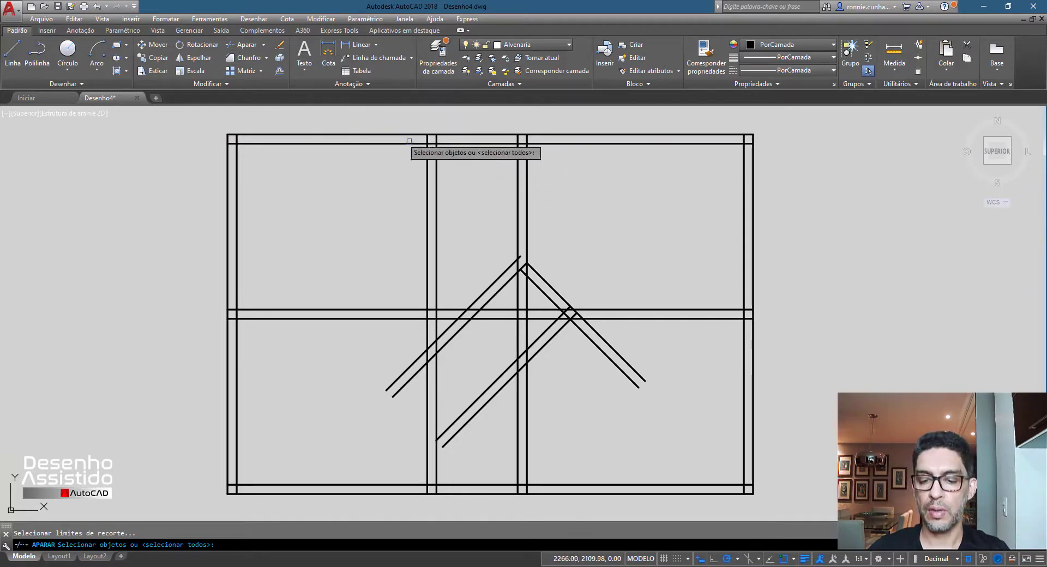
pyautogui.press('Return')
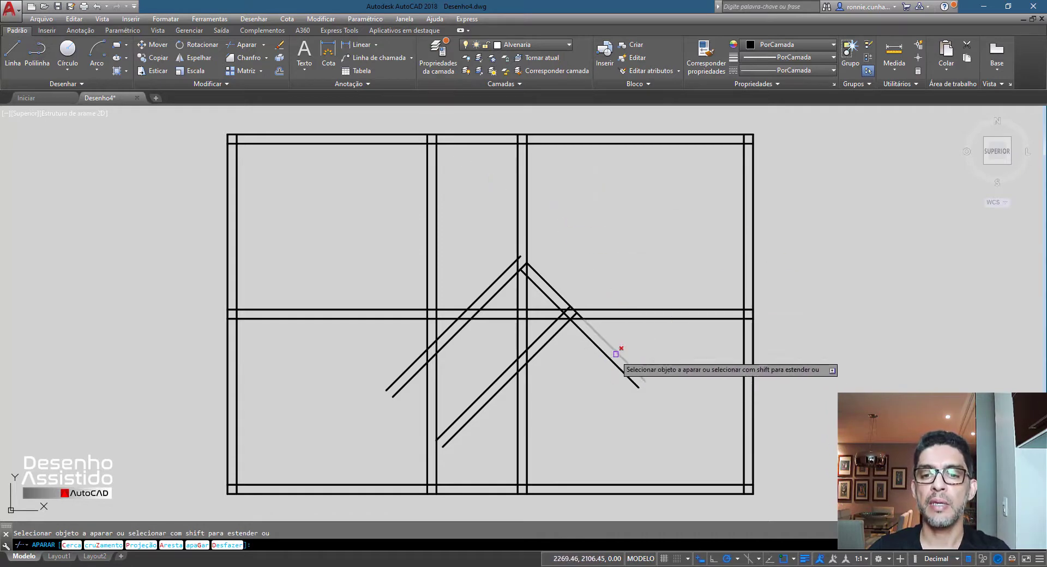
pyautogui.click(615, 355)
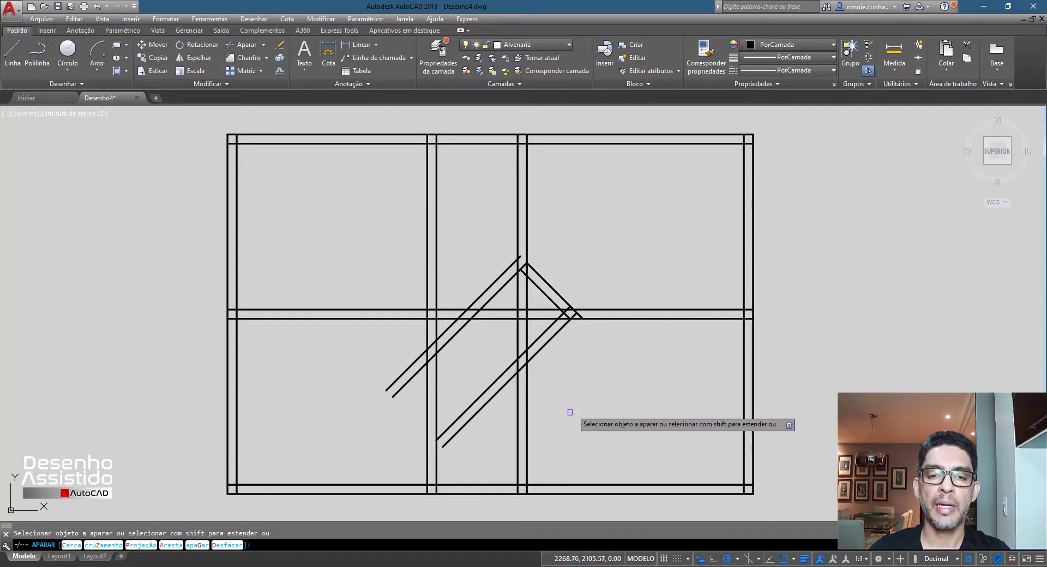
pyautogui.click(488, 402)
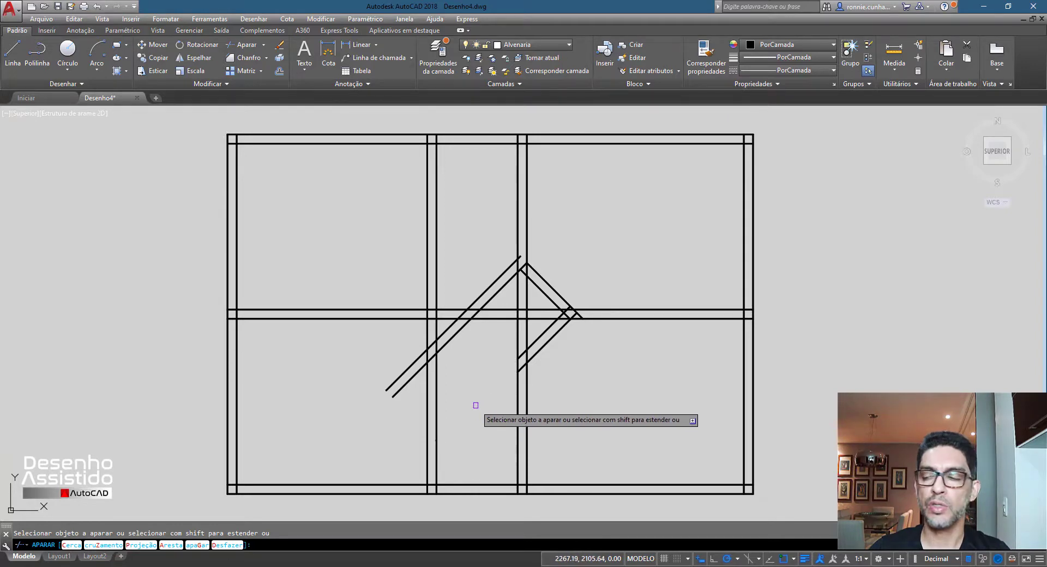
pyautogui.click(543, 318)
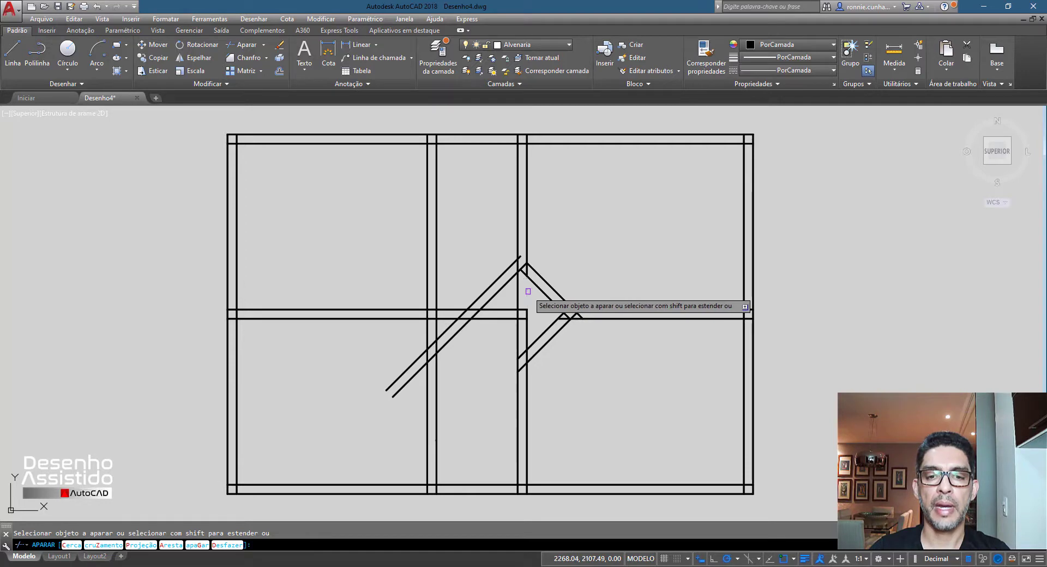
pyautogui.click(517, 286)
pyautogui.click(412, 377)
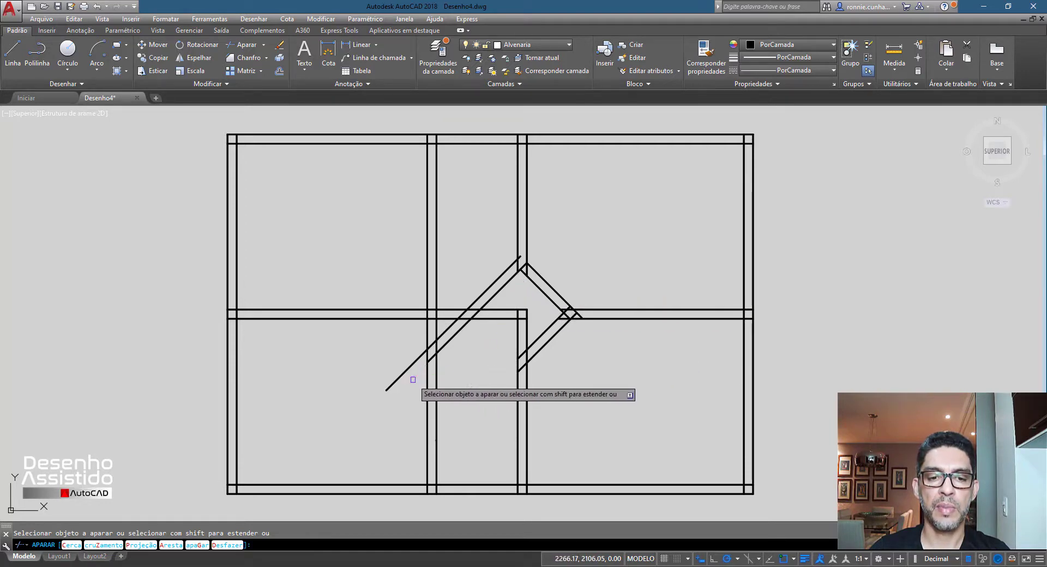
pyautogui.click(404, 367)
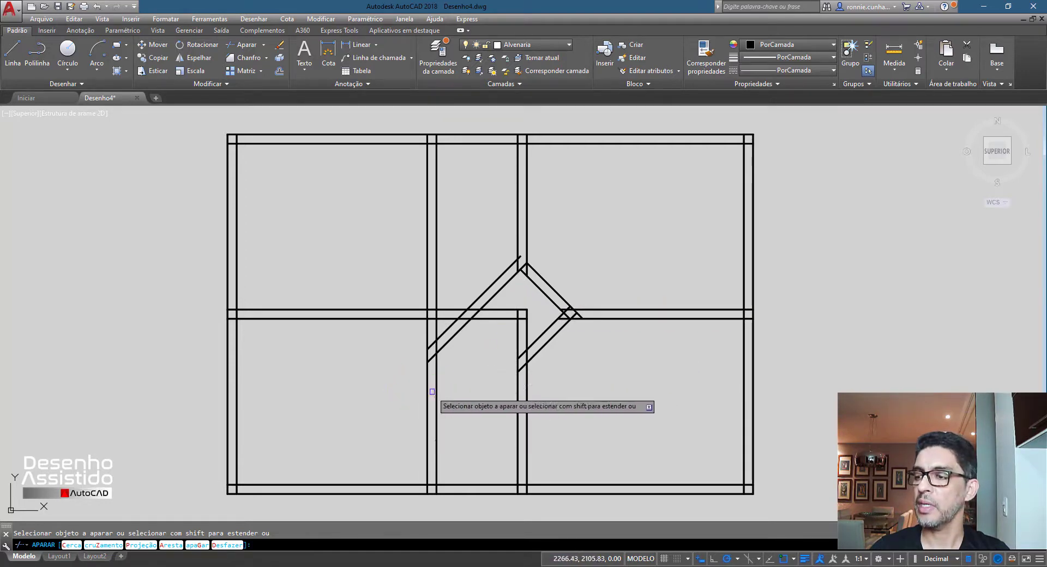
# Remove diagonal stubs in the left wall and the horizontal and vertical walls inside the hallway
pyautogui.scroll(4, 447, 365)
pyautogui.click(403, 347)
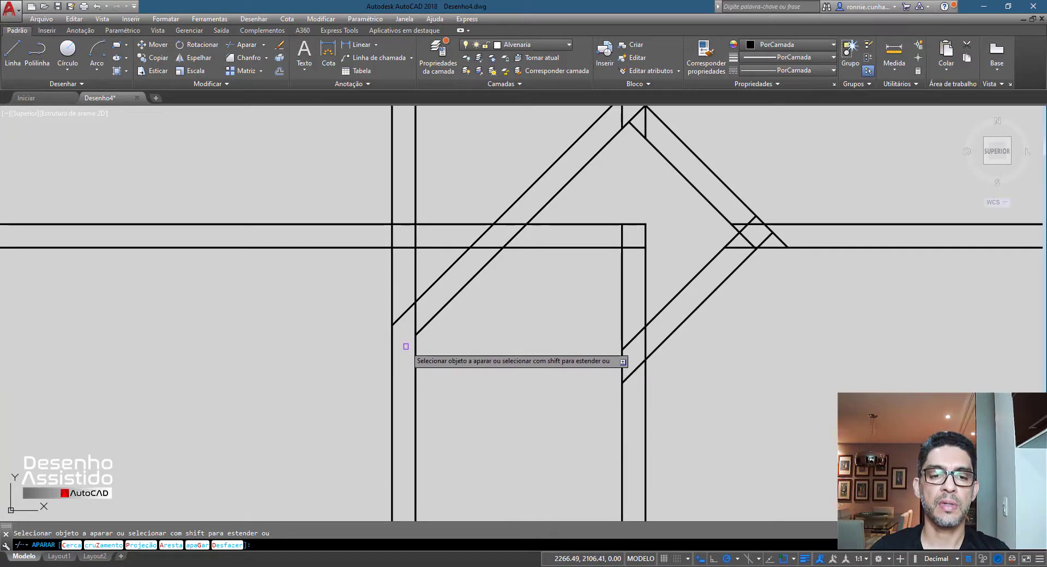
pyautogui.click(399, 317)
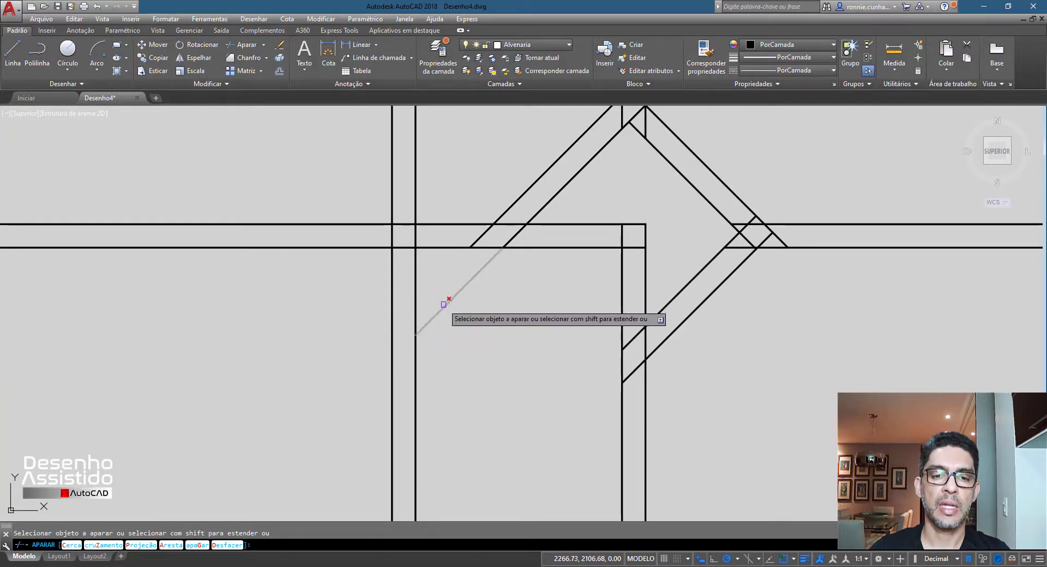
pyautogui.scroll(-2, 444, 304)
pyautogui.scroll(-2, 452, 312)
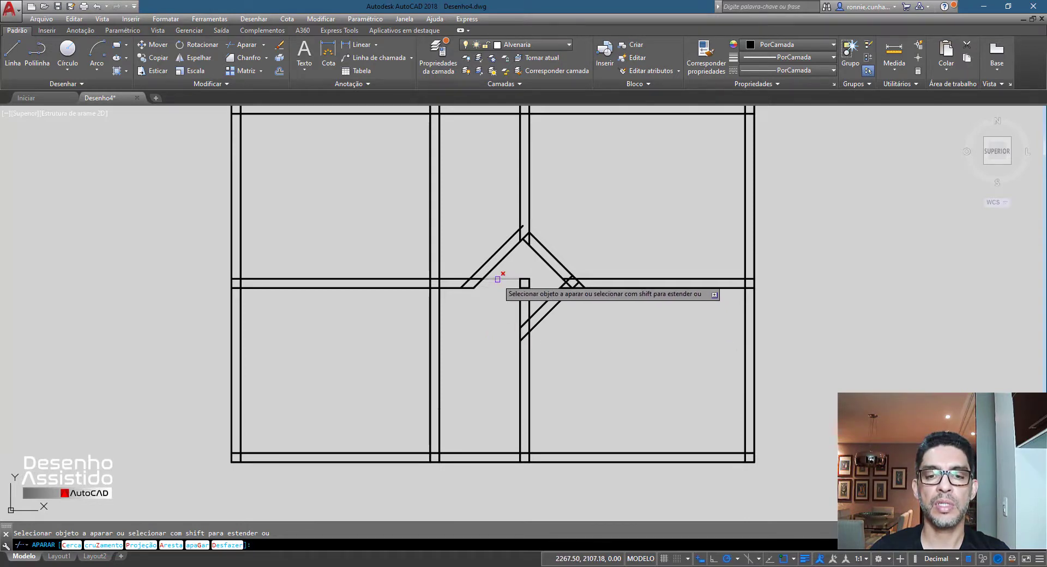
pyautogui.click(496, 280)
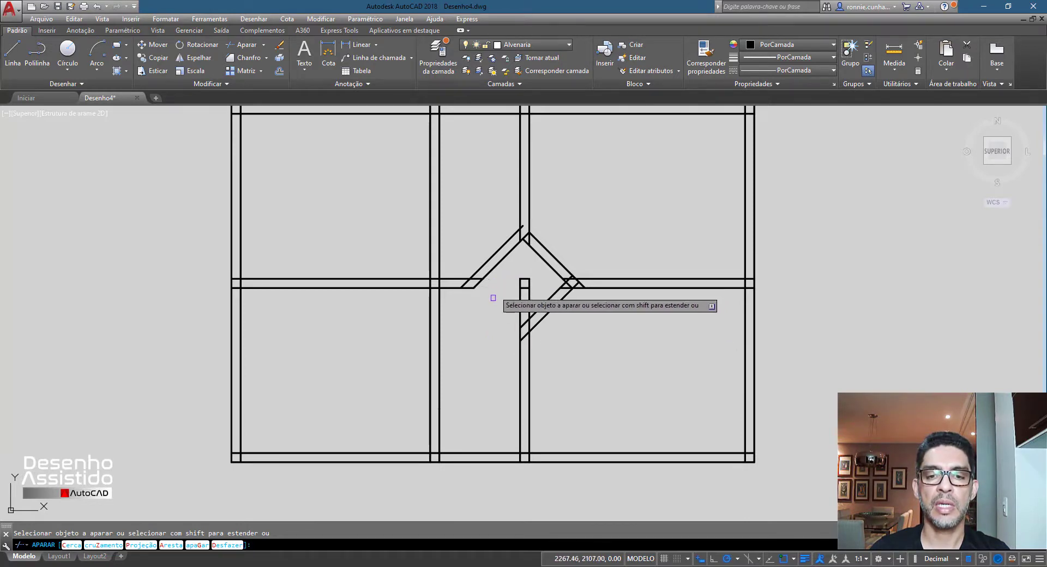
pyautogui.click(530, 301)
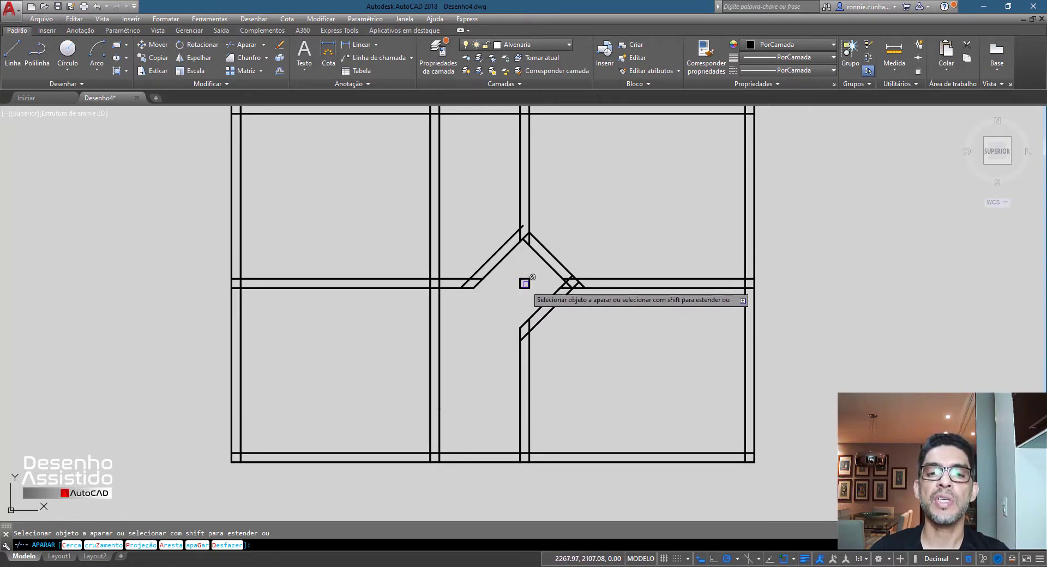
pyautogui.click(525, 283)
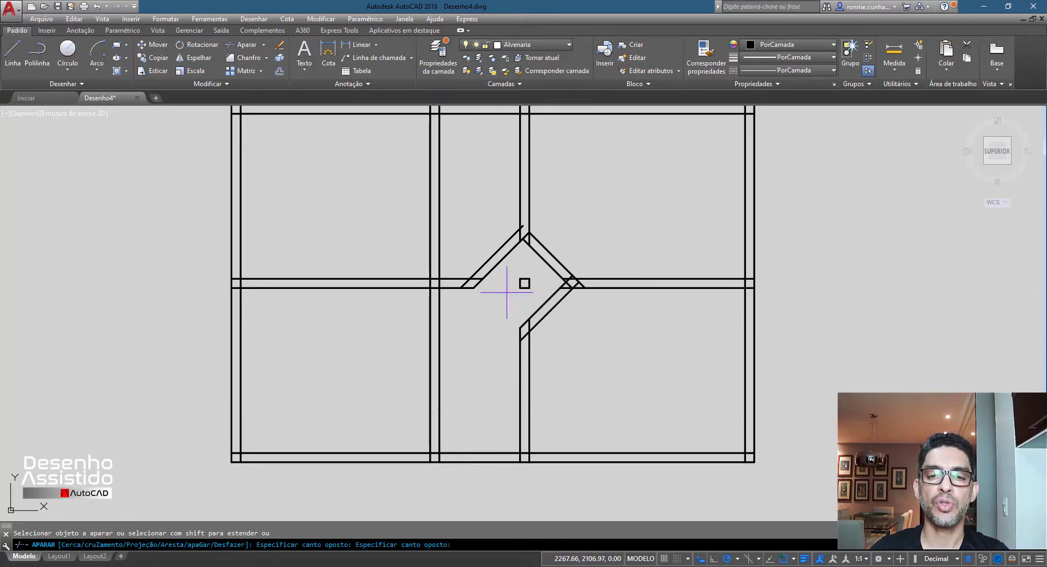
pyautogui.click(516, 290)
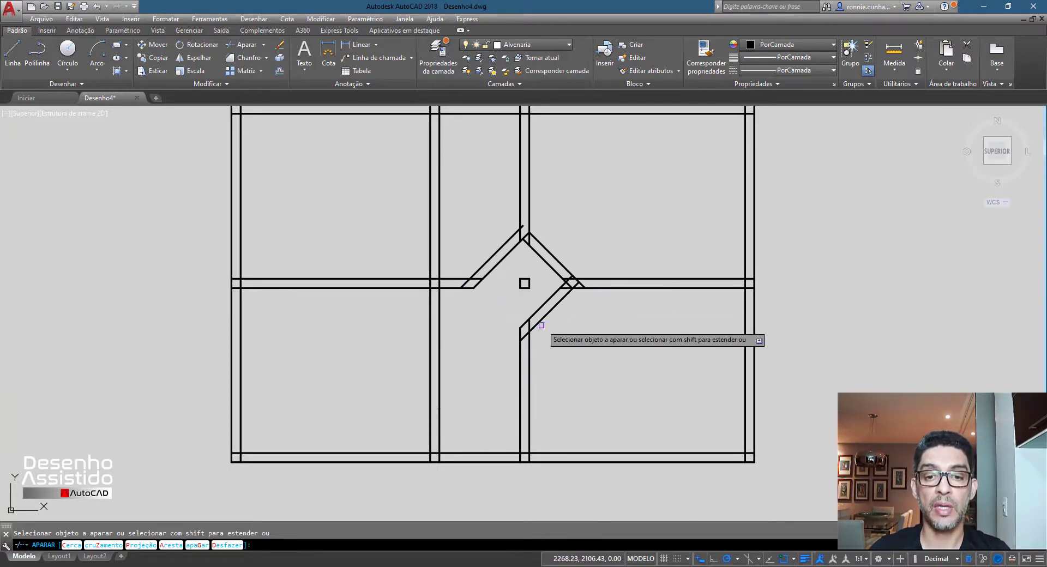
# Trim the remaining stubs at the top corner and right junction, then end the trim
pyautogui.scroll(3, 473, 285)
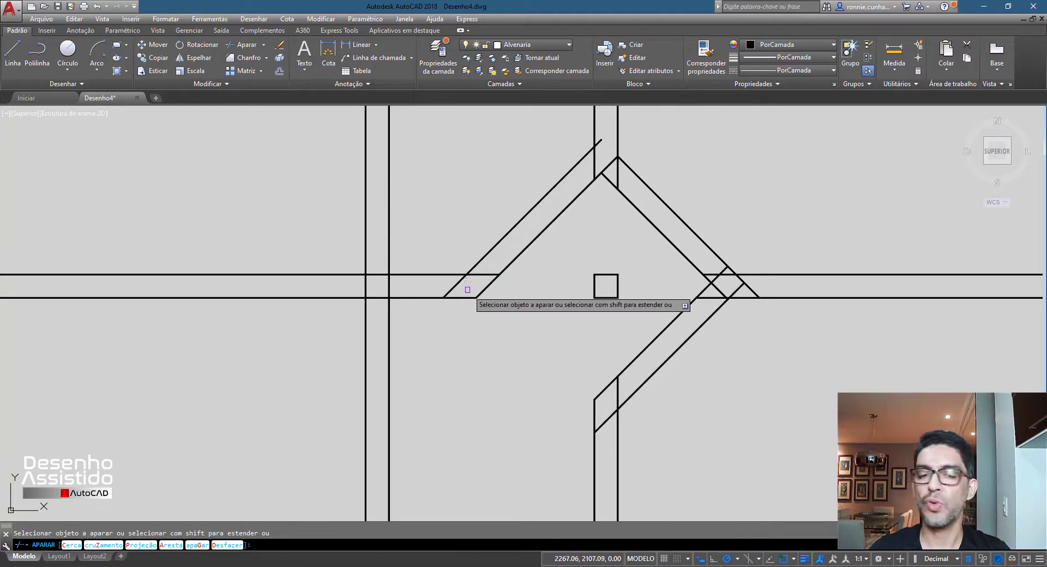
pyautogui.click(456, 288)
pyautogui.click(488, 275)
pyautogui.scroll(-2, 475, 289)
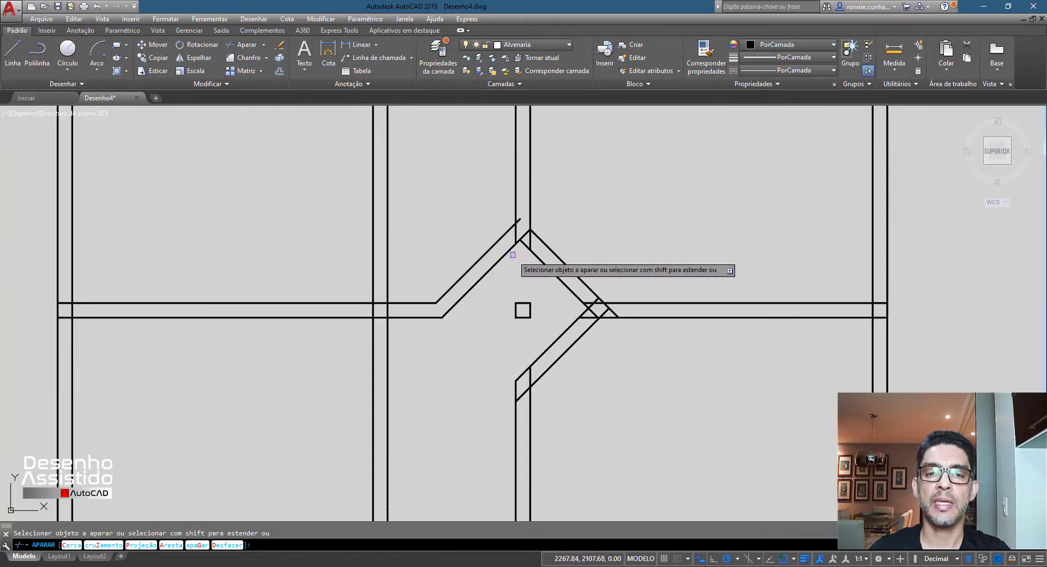
pyautogui.click(519, 221)
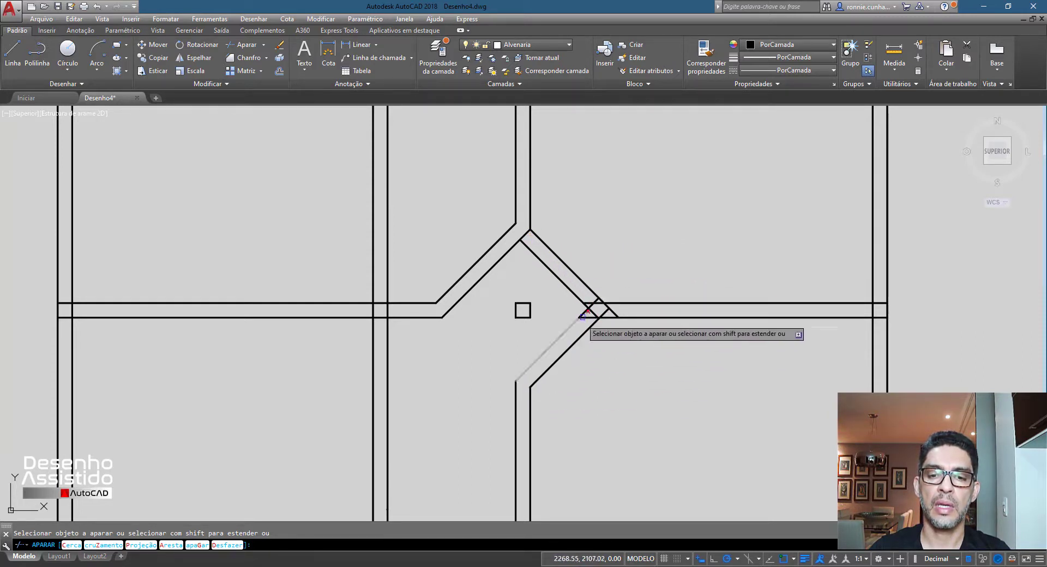
pyautogui.scroll(4, 596, 311)
pyautogui.click(623, 318)
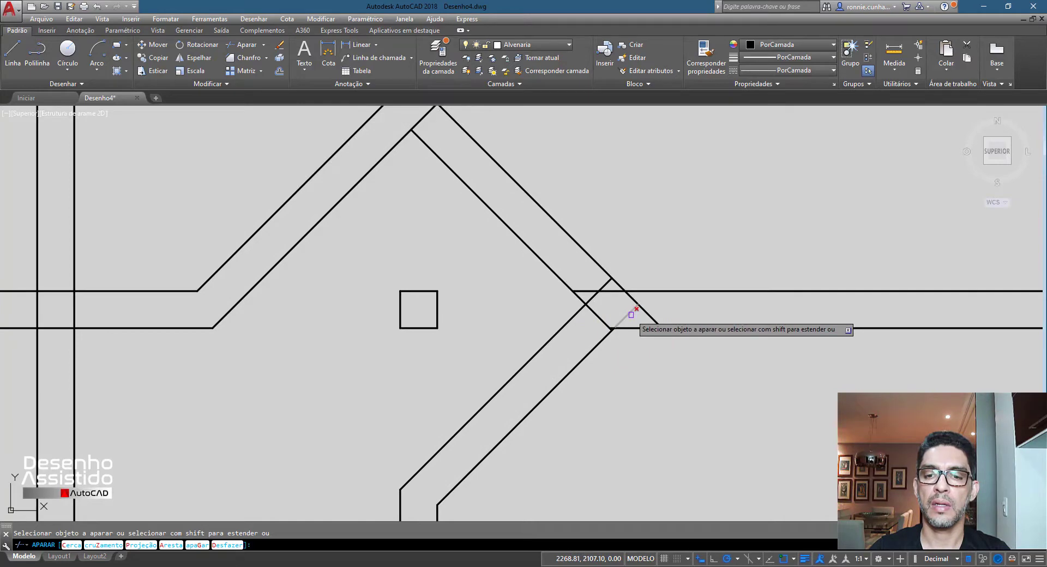
pyautogui.click(606, 284)
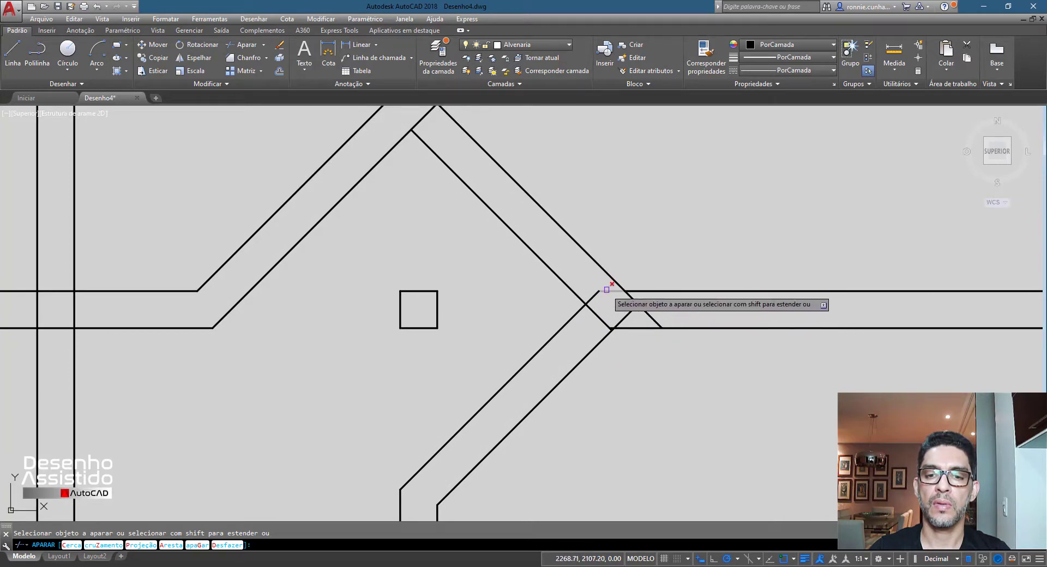
pyautogui.click(602, 290)
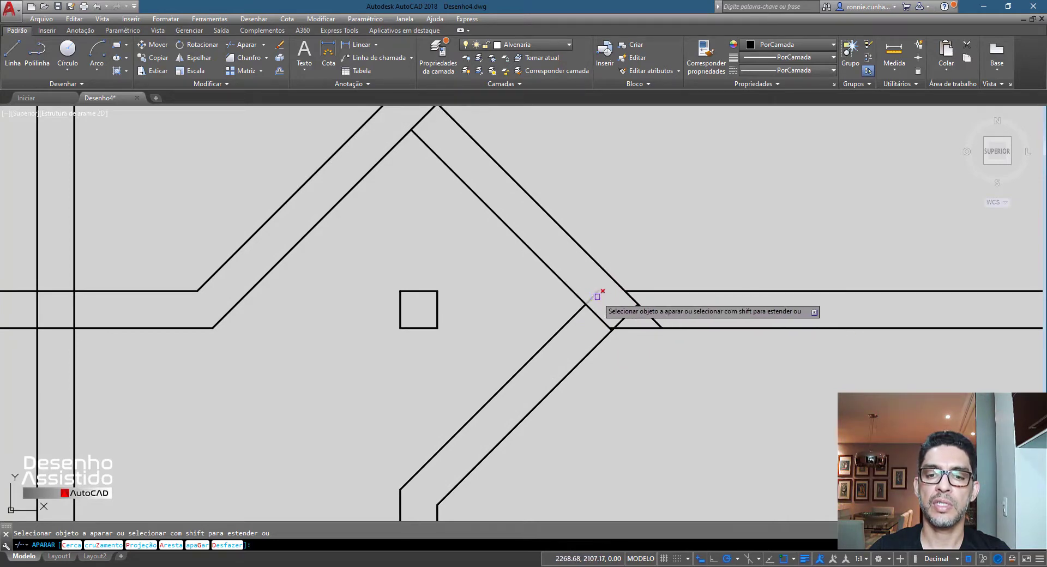
pyautogui.click(631, 297)
pyautogui.click(628, 315)
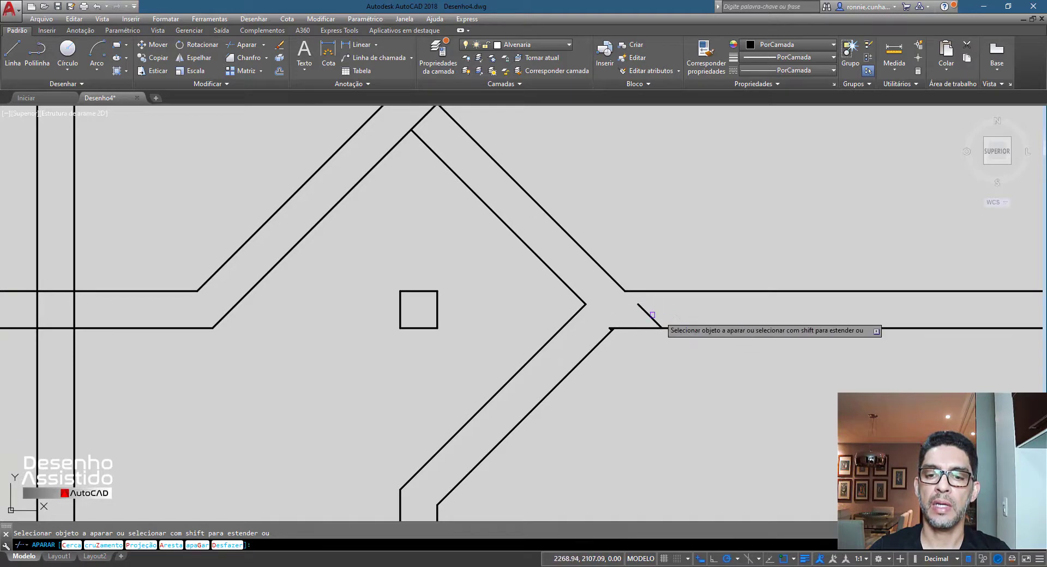
pyautogui.scroll(-7, 600, 333)
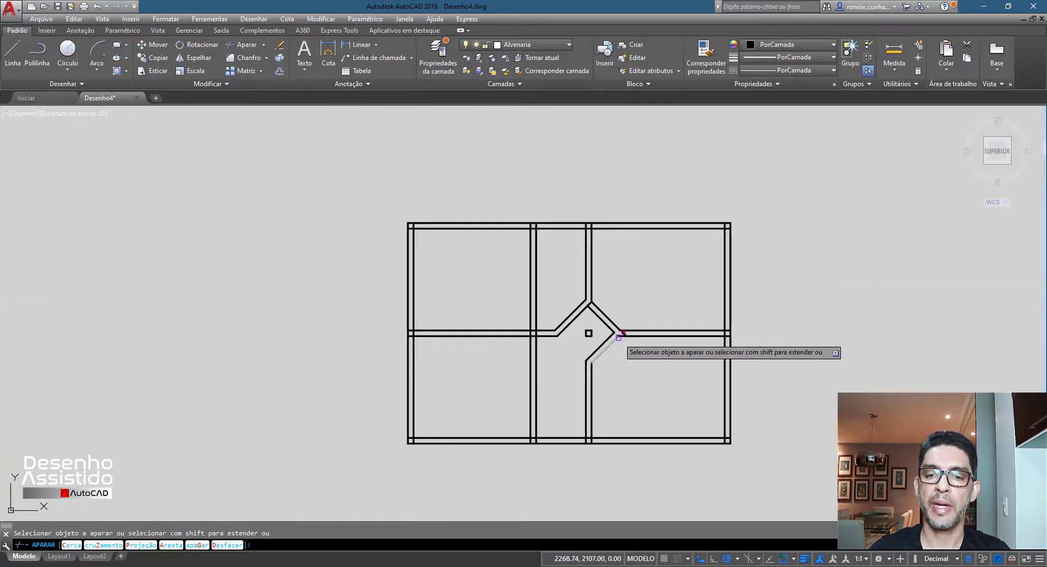
pyautogui.scroll(7, 592, 327)
pyautogui.scroll(6, 567, 295)
pyautogui.scroll(5, 532, 256)
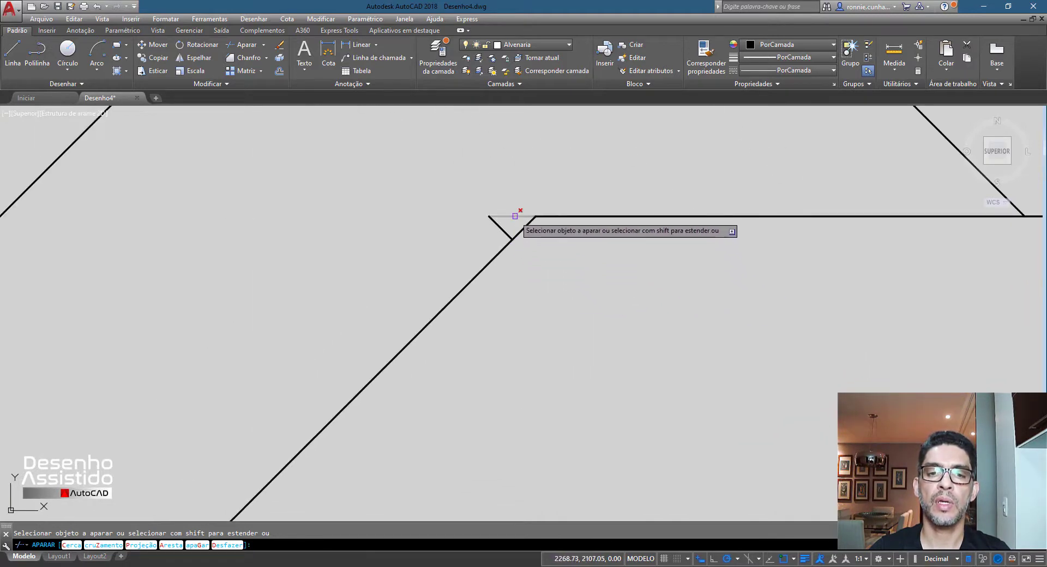
pyautogui.scroll(-3, 551, 251)
pyautogui.scroll(-5, 586, 289)
pyautogui.scroll(-5, 611, 281)
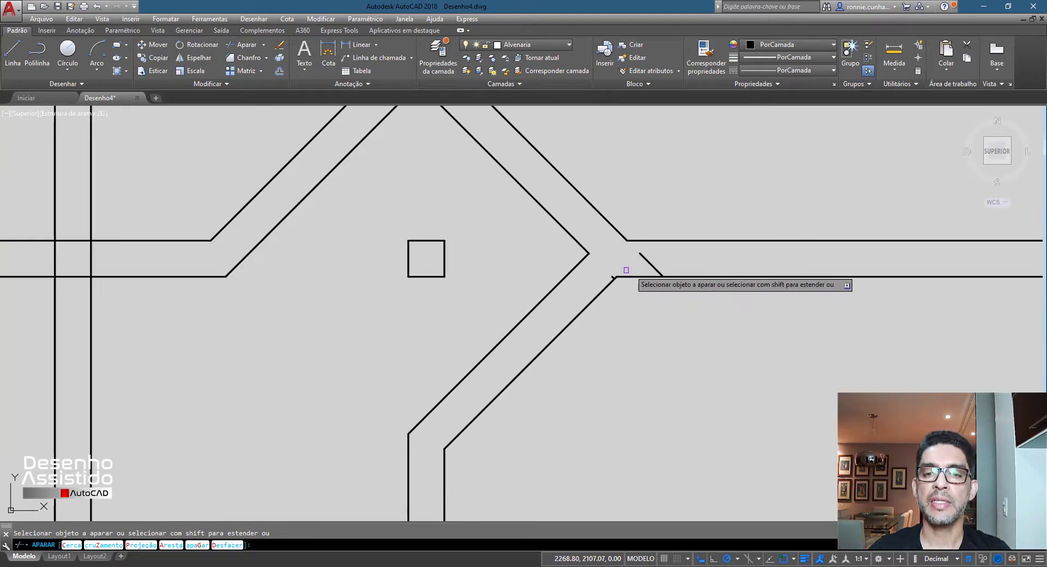
pyautogui.scroll(4, 512, 242)
pyautogui.scroll(-4, 520, 257)
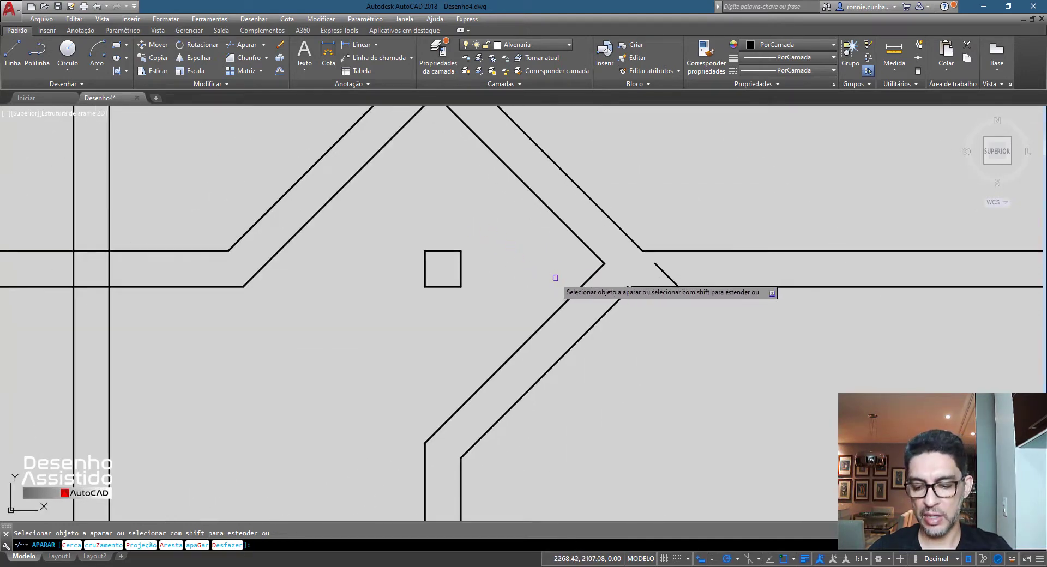
pyautogui.press('Return')
# Delete the small square and the two leftover short wall stubs
pyautogui.click(411, 230)
pyautogui.click(485, 295)
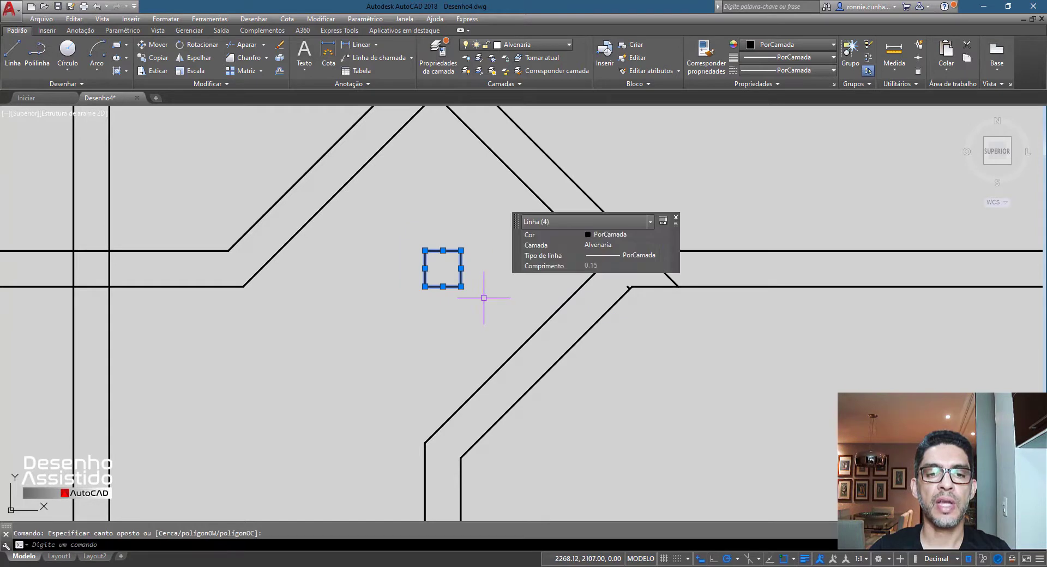
pyautogui.press('Delete')
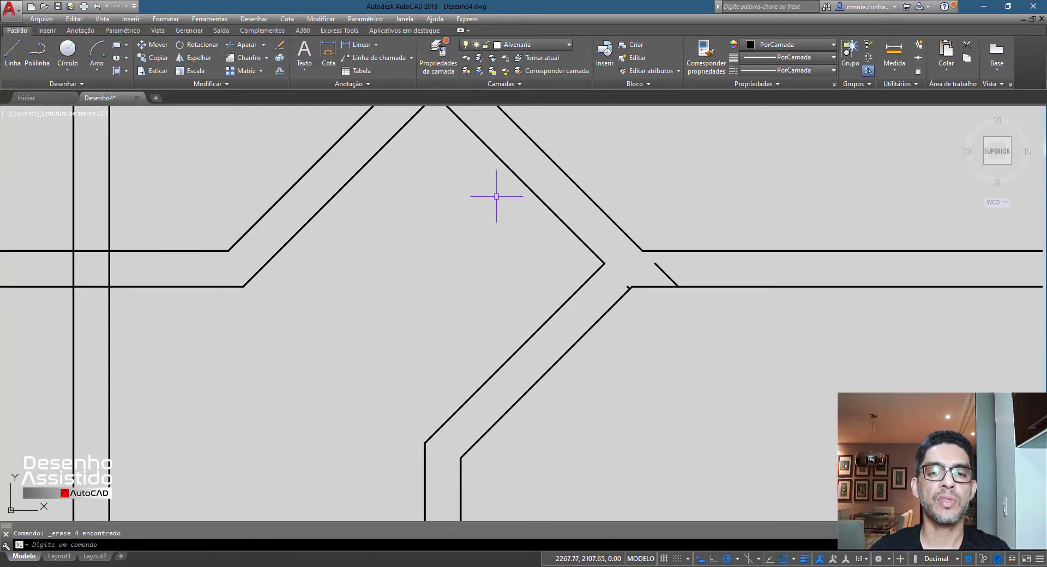
pyautogui.scroll(2, 650, 259)
pyautogui.scroll(2, 630, 285)
pyautogui.click(631, 286)
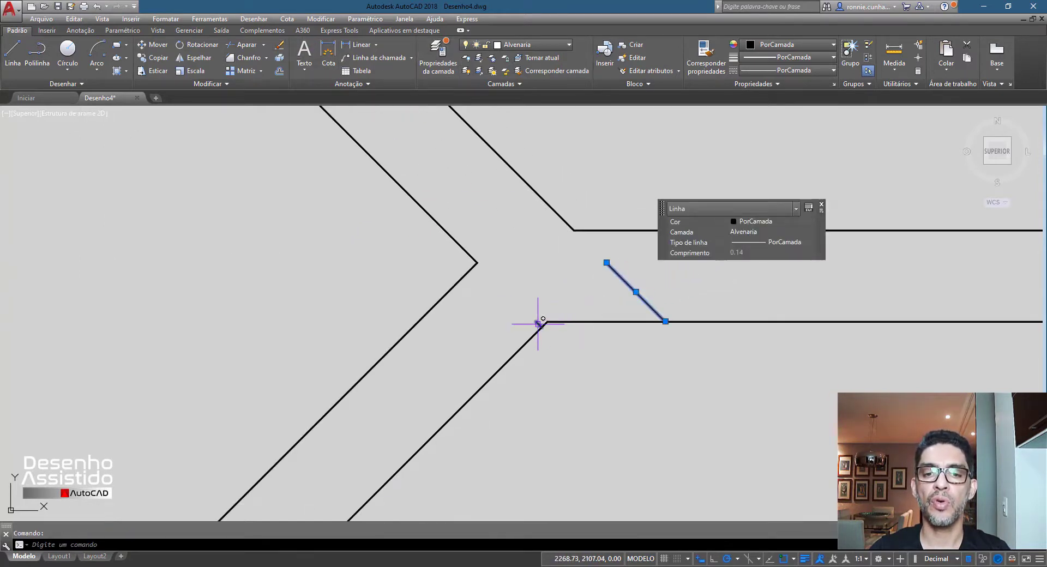
pyautogui.click(539, 324)
pyautogui.press('Delete')
pyautogui.scroll(-2, 592, 332)
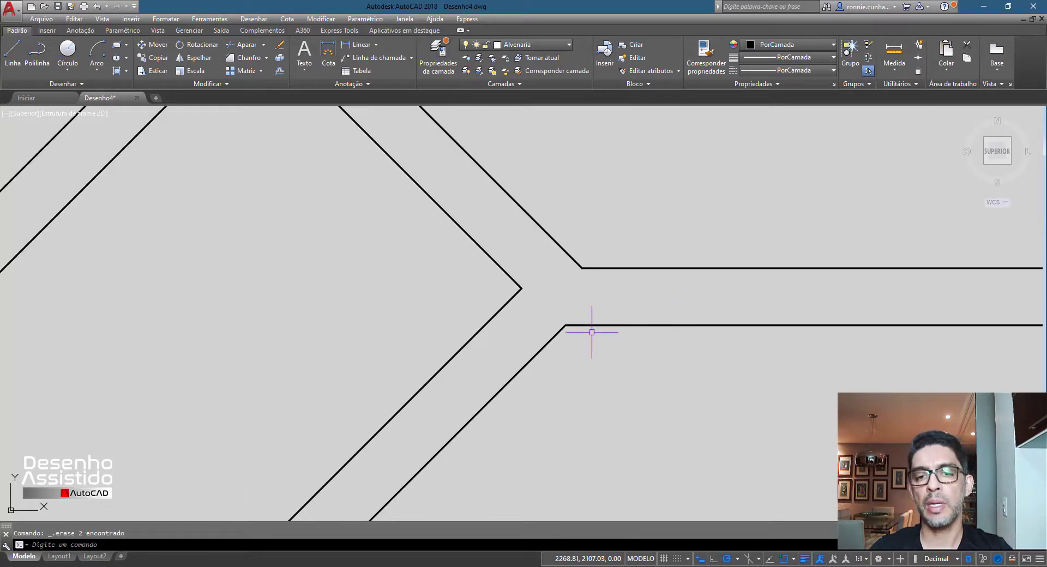
pyautogui.scroll(-5, 592, 332)
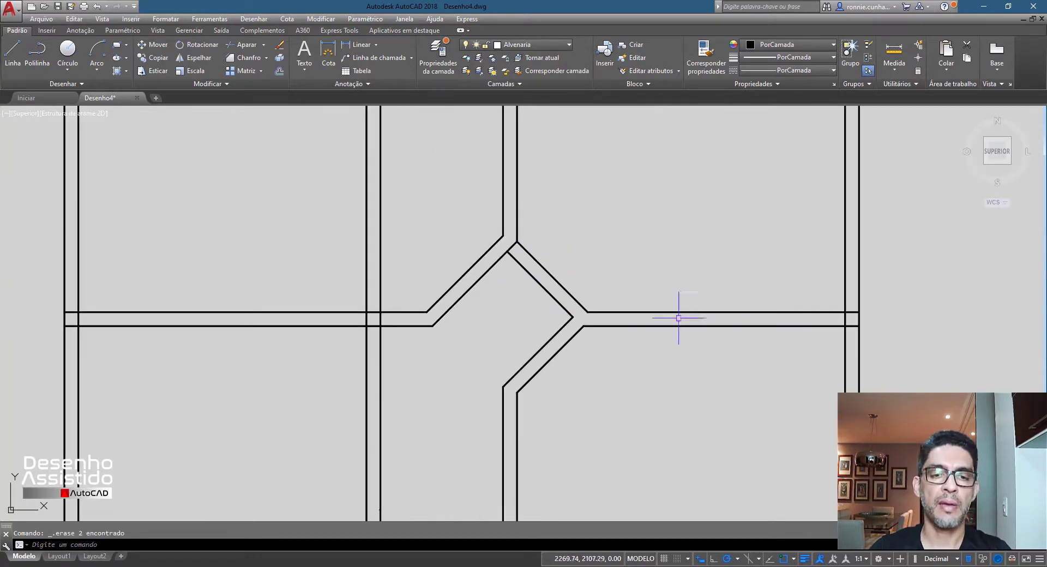
pyautogui.scroll(-5, 606, 285)
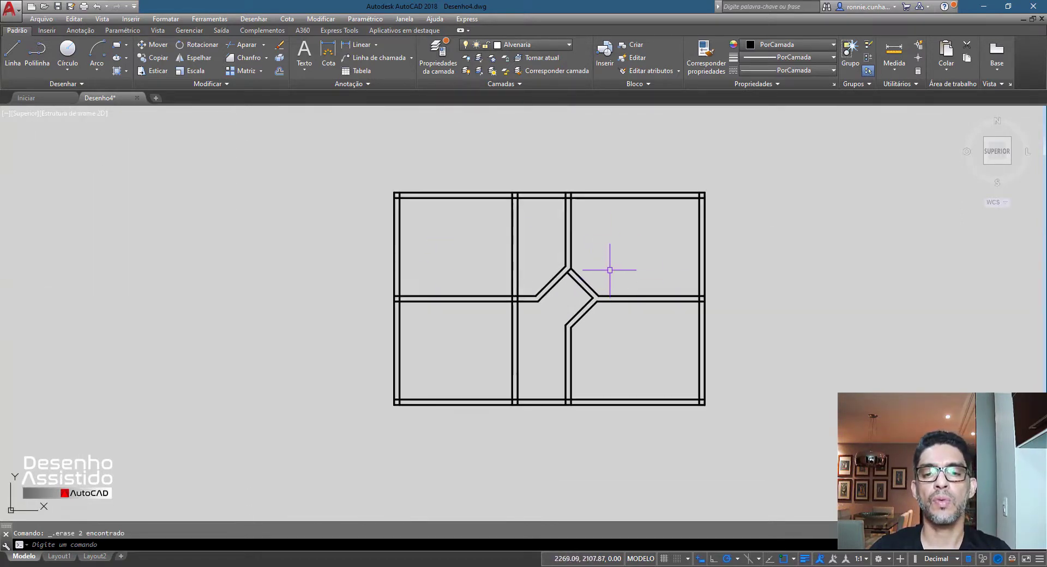
pyautogui.scroll(5, 608, 267)
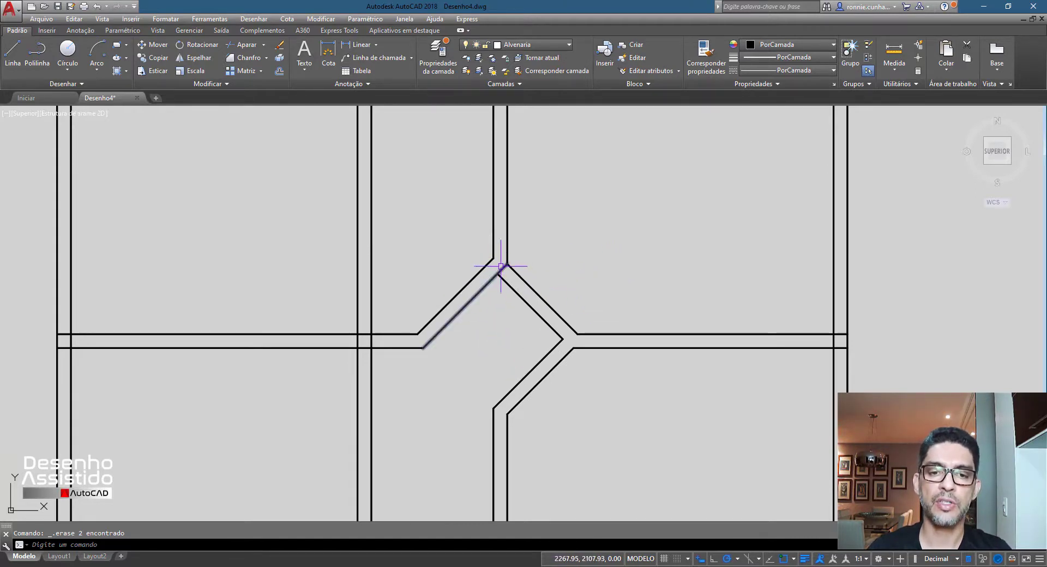
pyautogui.scroll(-3, 491, 272)
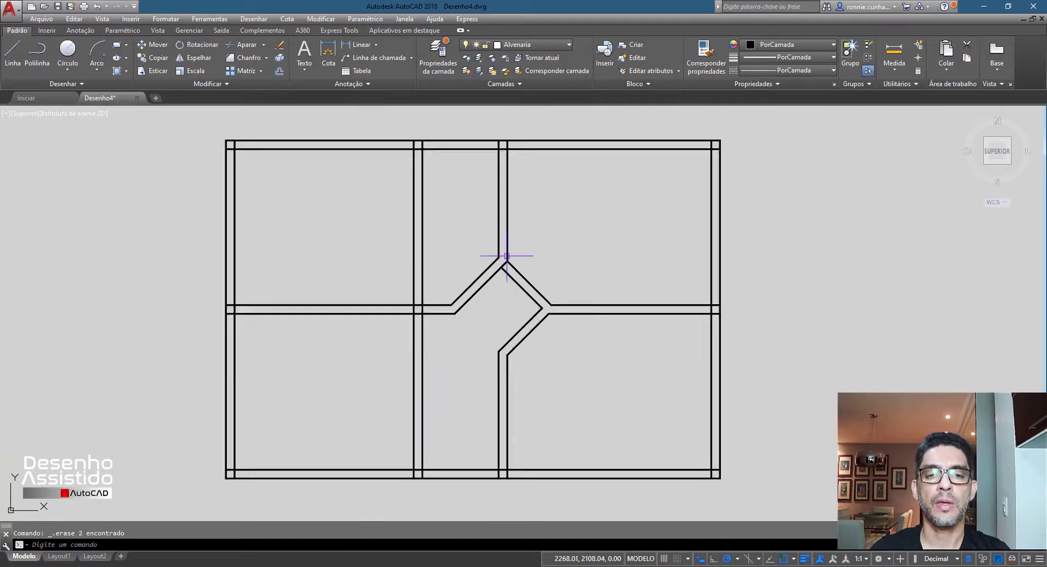
pyautogui.scroll(3, 504, 260)
pyautogui.scroll(5, 499, 256)
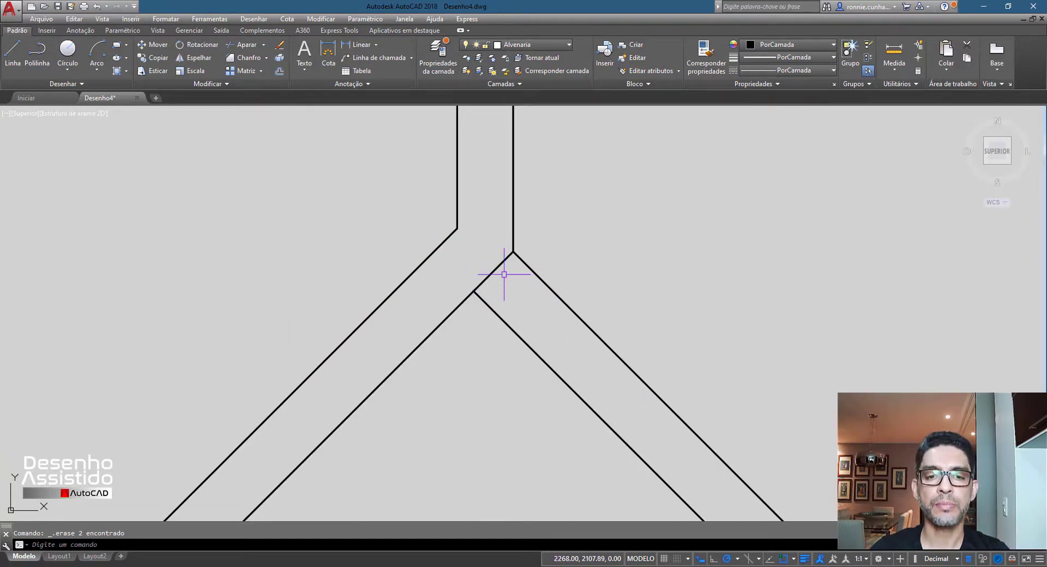
# Trim away the short diagonal piece at the hallway's top junction
pyautogui.click(243, 44)
pyautogui.press('Return')
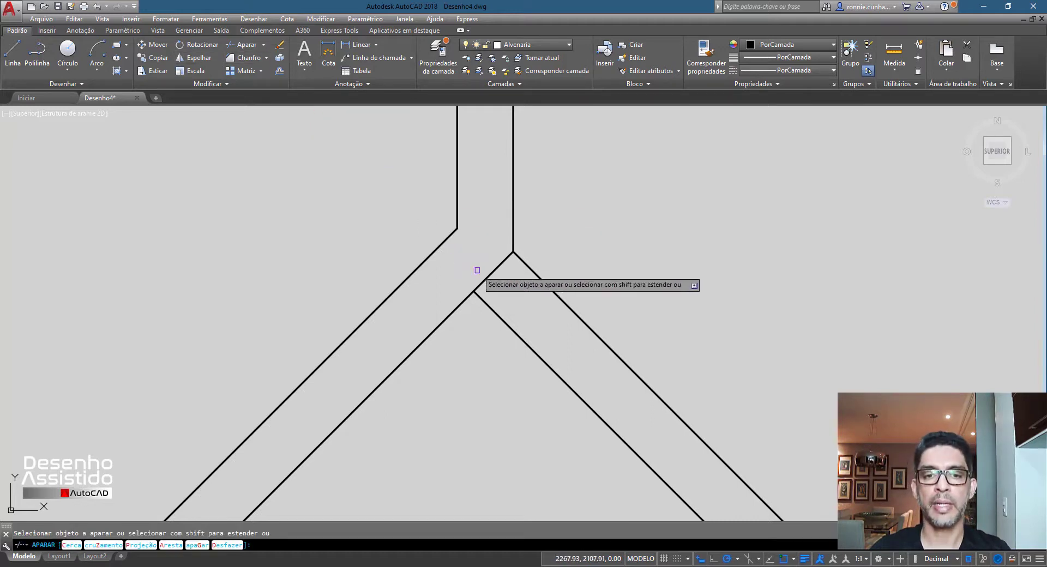
pyautogui.click(489, 275)
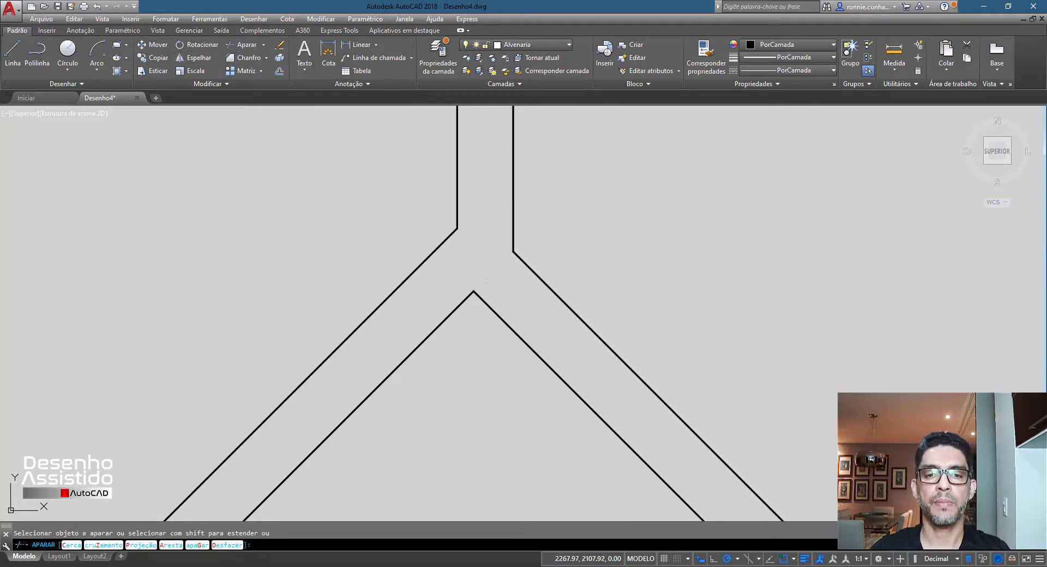
pyautogui.press('Escape')
pyautogui.scroll(-1, 491, 257)
pyautogui.scroll(-2, 511, 217)
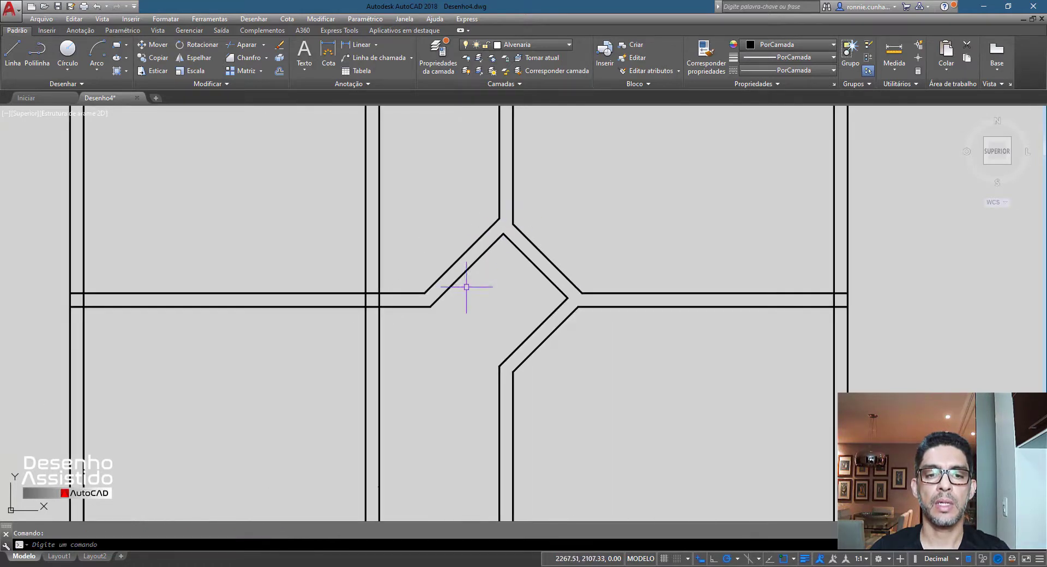
pyautogui.scroll(-2, 408, 304)
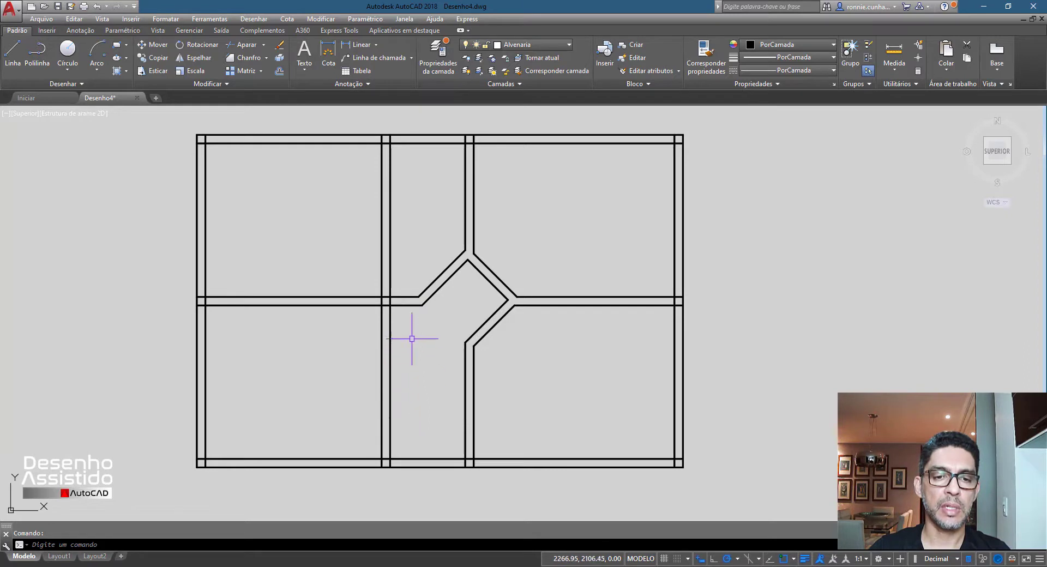
# Trim both lines of the lower vertical wall and the crossing lines at its junction
pyautogui.click(243, 45)
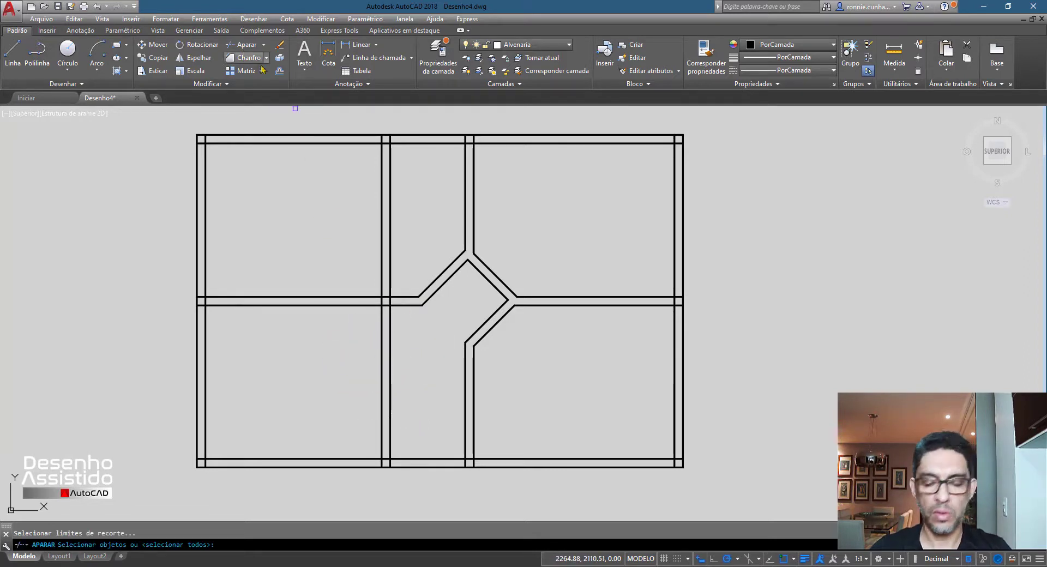
pyautogui.click(390, 334)
pyautogui.click(382, 330)
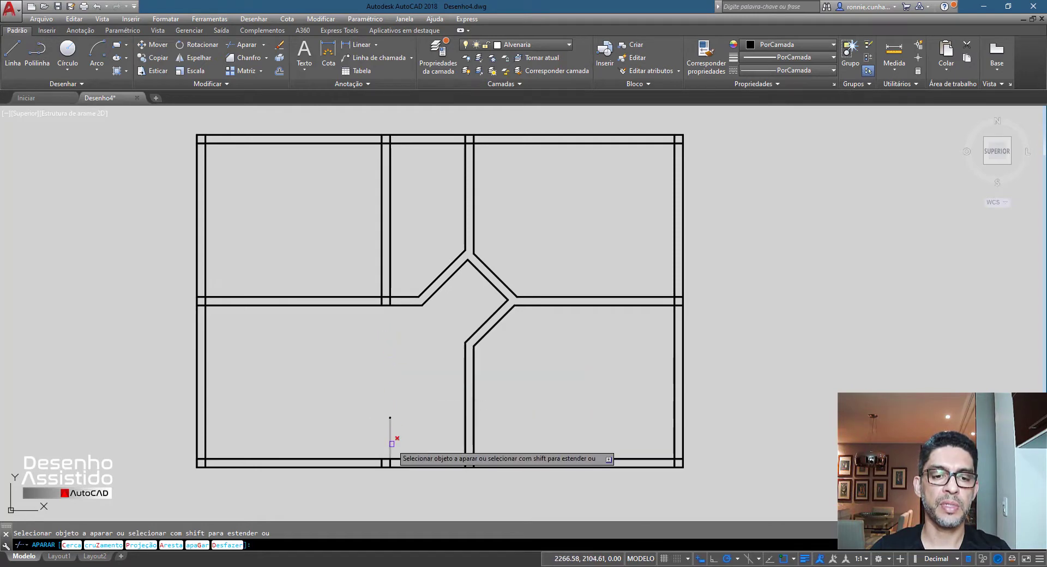
pyautogui.click(390, 439)
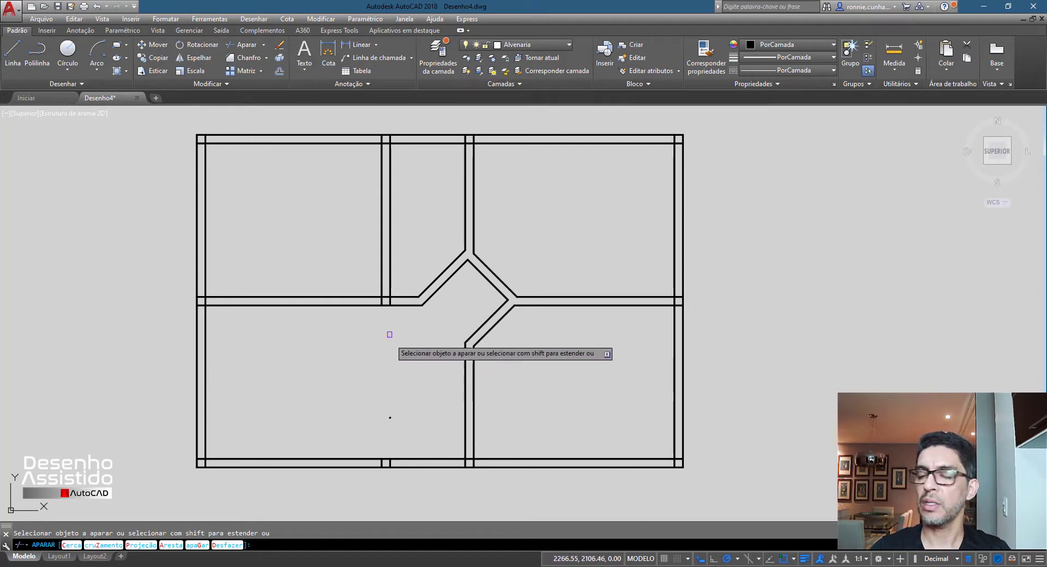
pyautogui.scroll(5, 388, 307)
pyautogui.scroll(2, 387, 305)
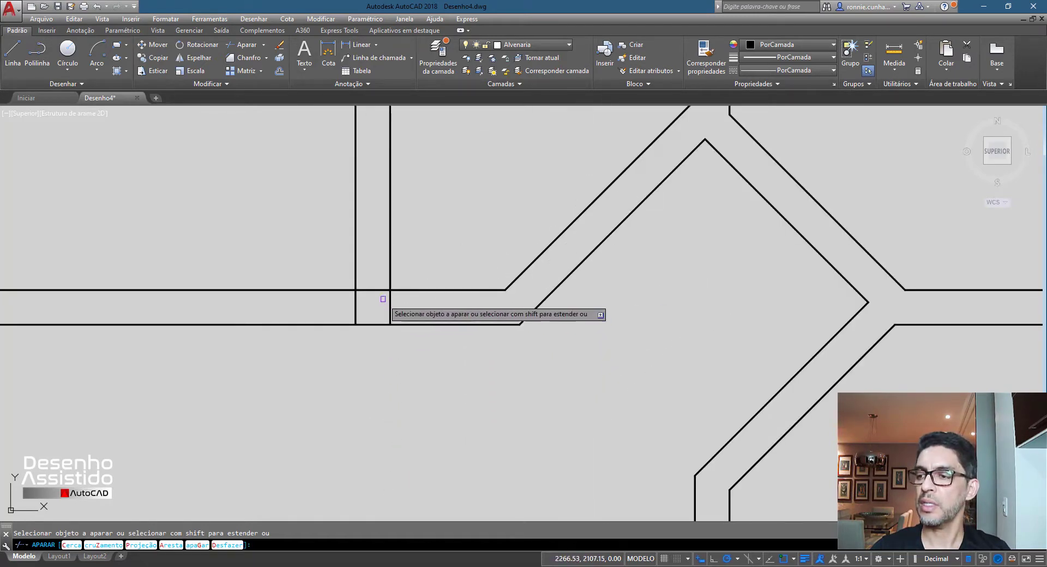
pyautogui.click(375, 290)
pyautogui.click(356, 304)
pyautogui.click(390, 308)
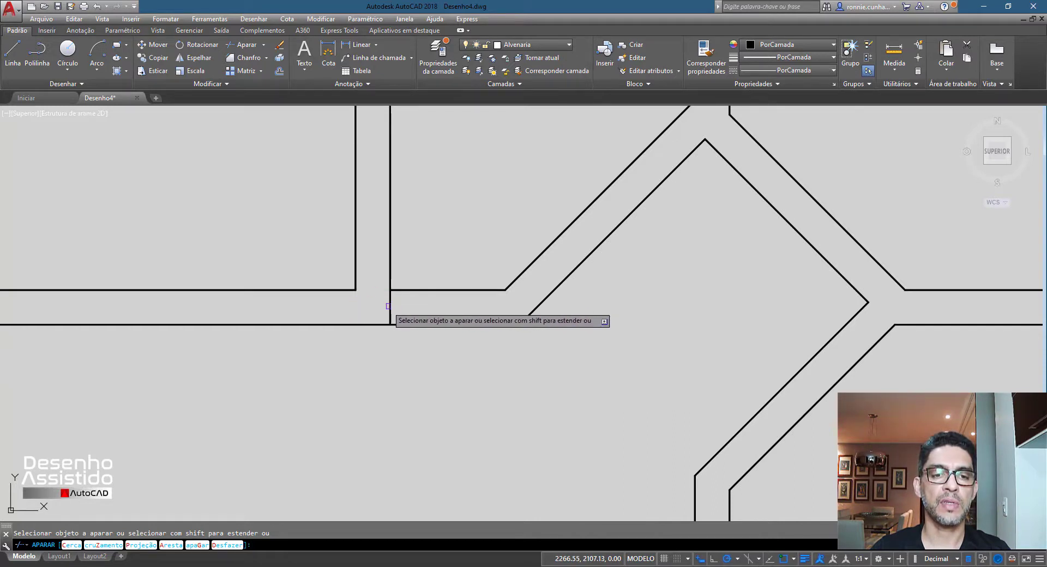
pyautogui.scroll(-6, 430, 270)
pyautogui.scroll(2, 433, 304)
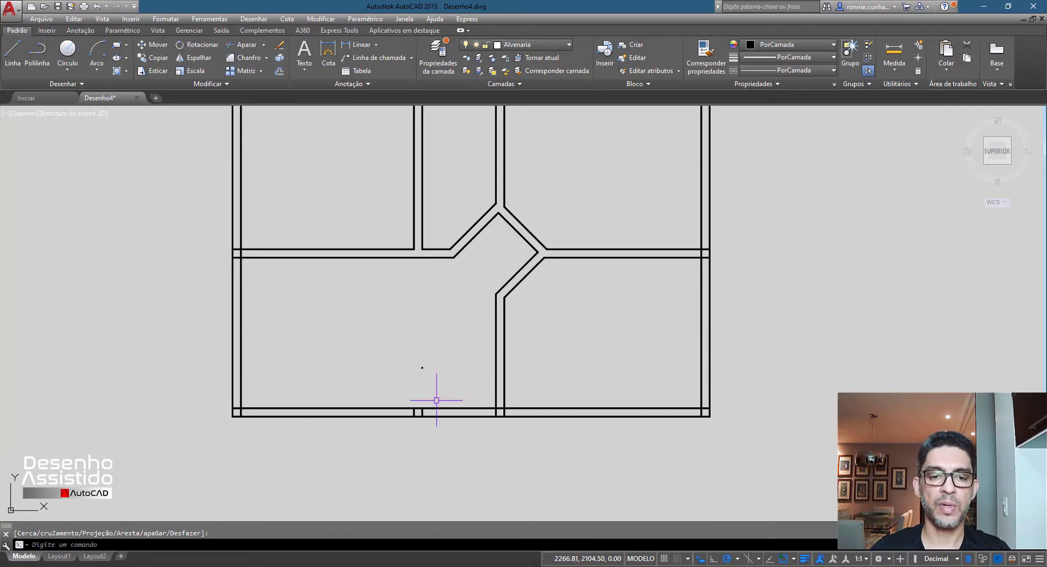
pyautogui.scroll(6, 432, 402)
# Delete the stray dot and the two short wall stubs left in the bottom wall
pyautogui.click(442, 316)
pyautogui.press('Escape')
pyautogui.press('Delete')
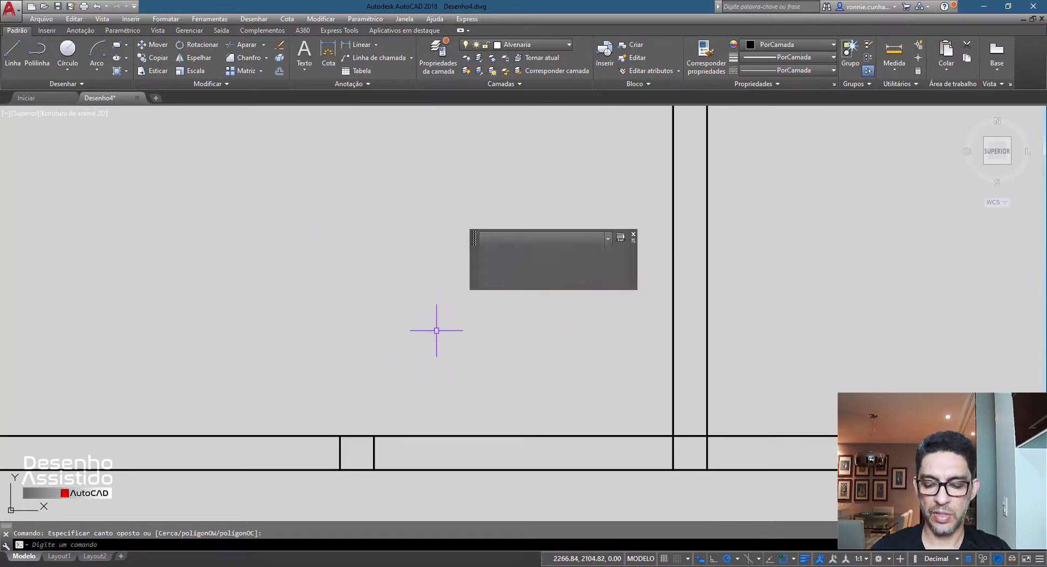
pyautogui.click(306, 364)
pyautogui.click(378, 463)
pyautogui.click(422, 496)
pyautogui.press('Escape')
pyautogui.press('Delete')
pyautogui.scroll(-4, 414, 437)
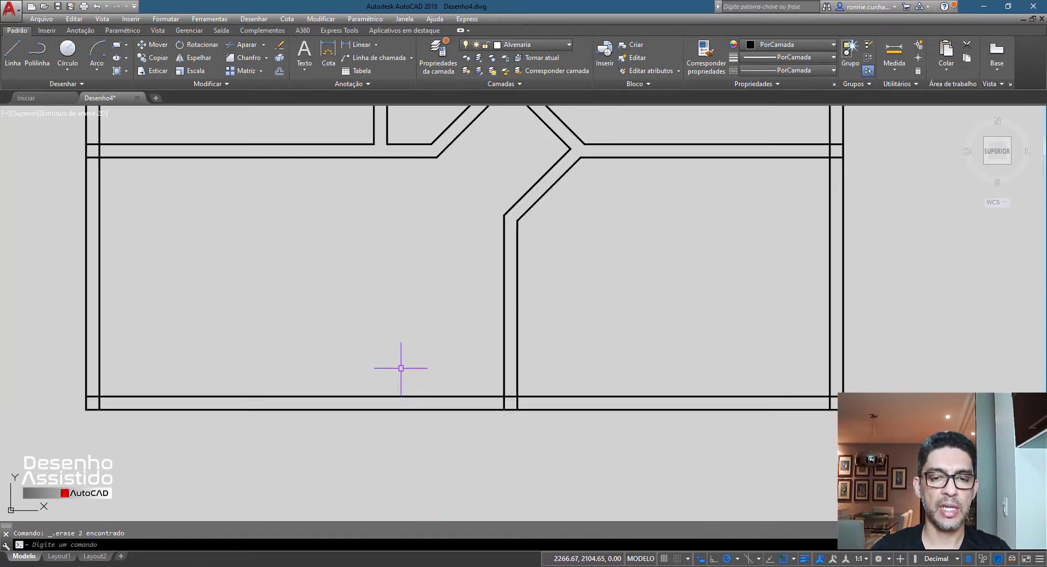
pyautogui.scroll(-4, 431, 349)
pyautogui.scroll(2, 434, 300)
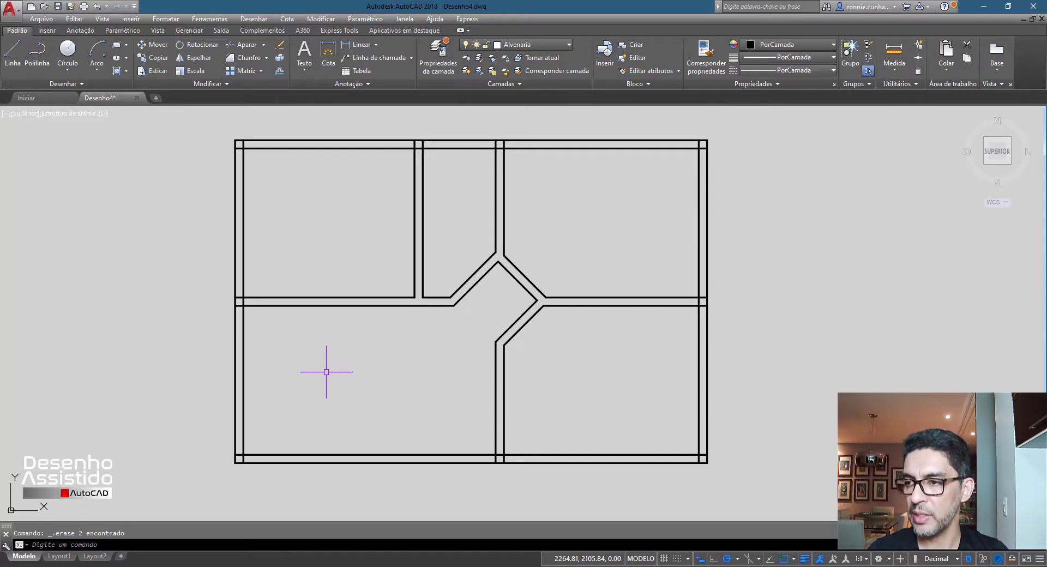
pyautogui.scroll(2, 436, 275)
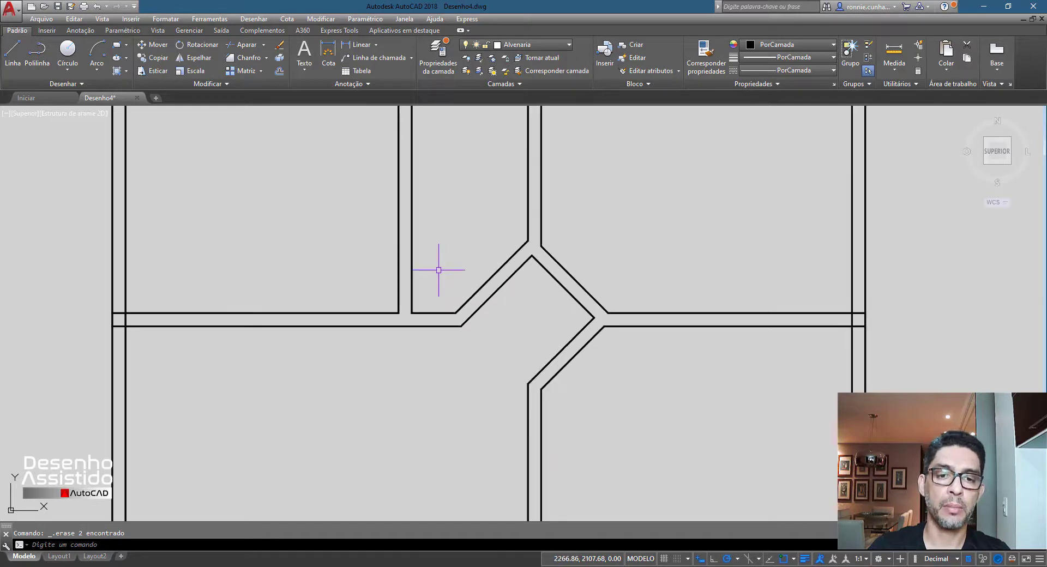
pyautogui.scroll(-2, 449, 262)
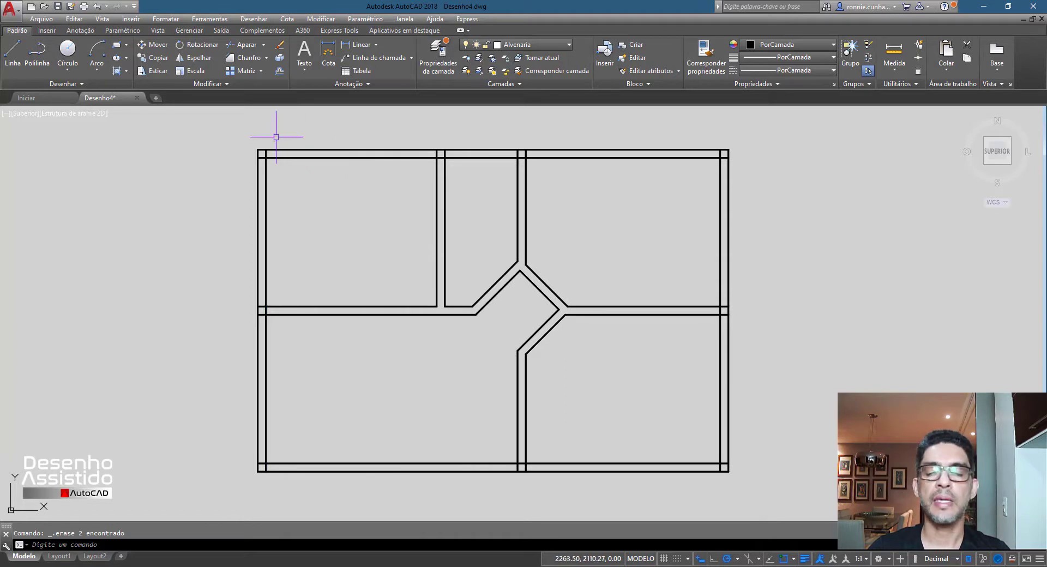
pyautogui.scroll(2, 274, 133)
pyautogui.scroll(2, 273, 136)
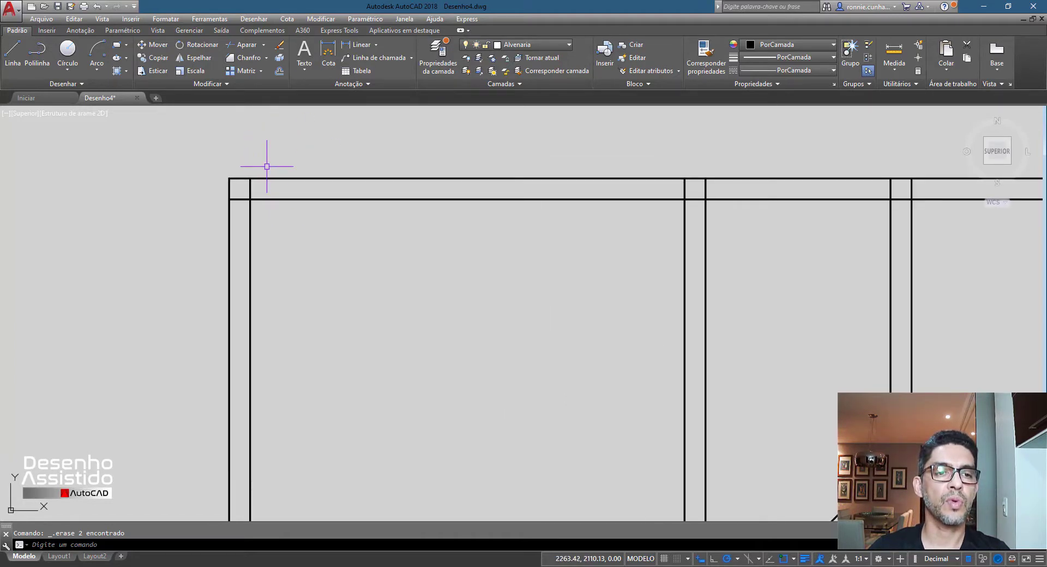
pyautogui.scroll(1, 266, 168)
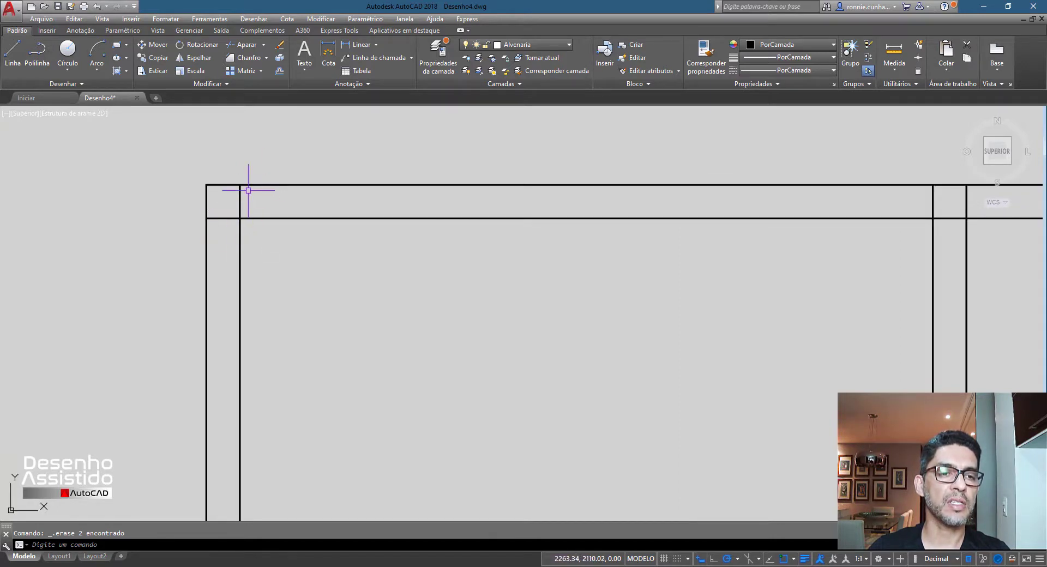
pyautogui.scroll(-2, 247, 189)
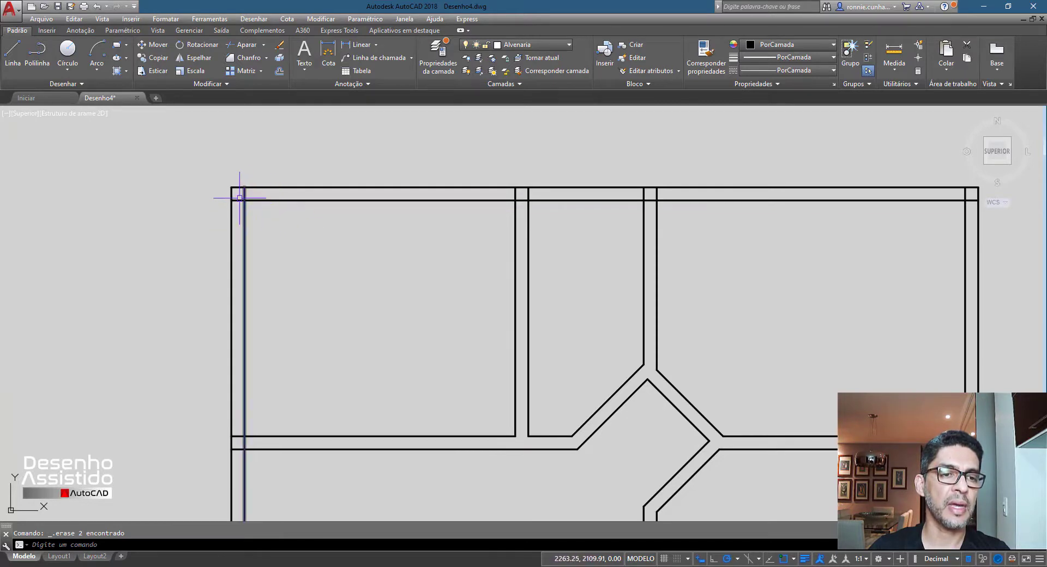
pyautogui.scroll(1, 235, 191)
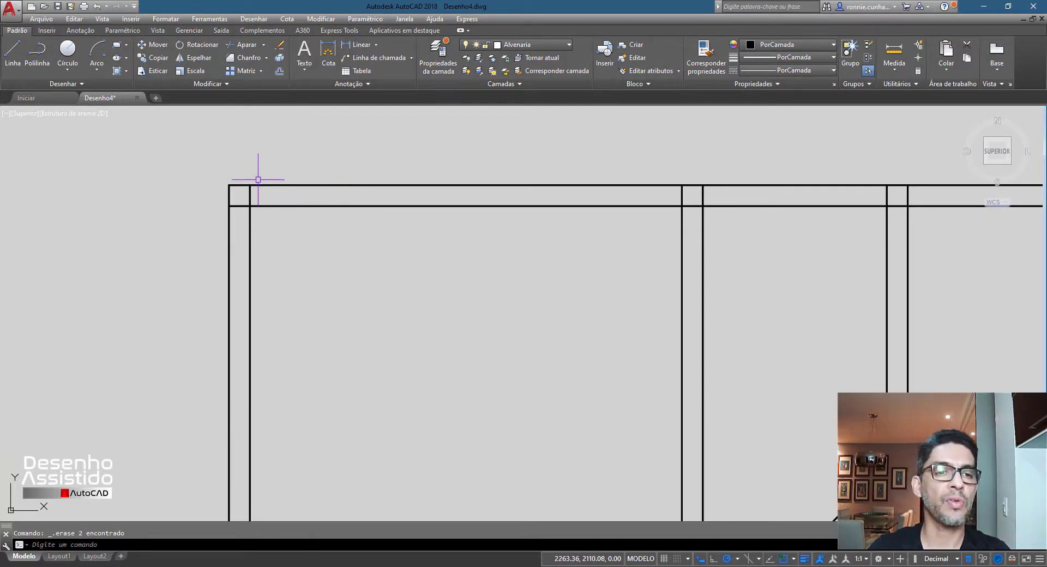
pyautogui.scroll(3, 258, 180)
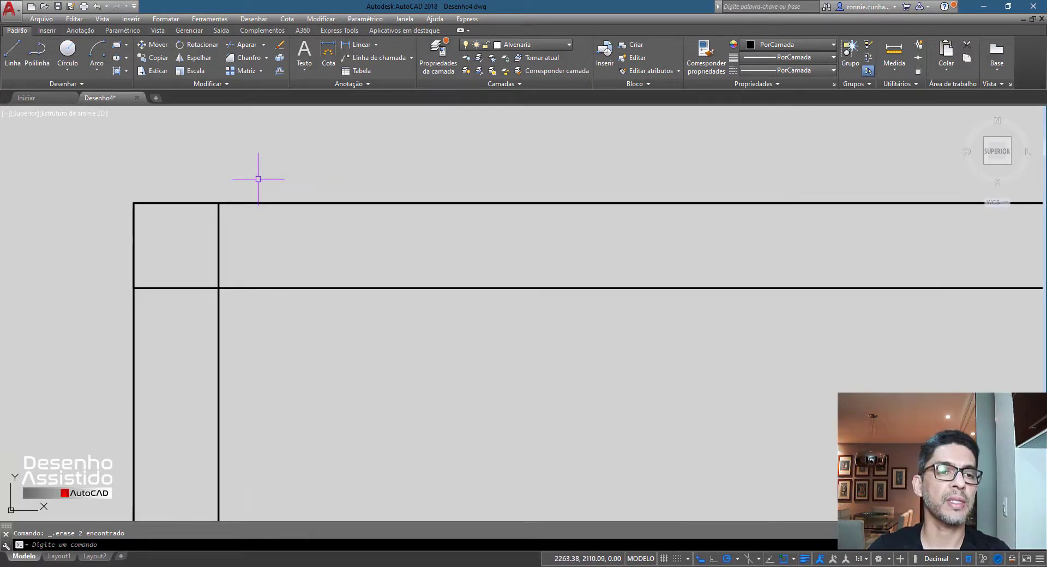
# Offset the left vertical wall line 0.1 to the right to form the second wall line
pyautogui.click(281, 72)
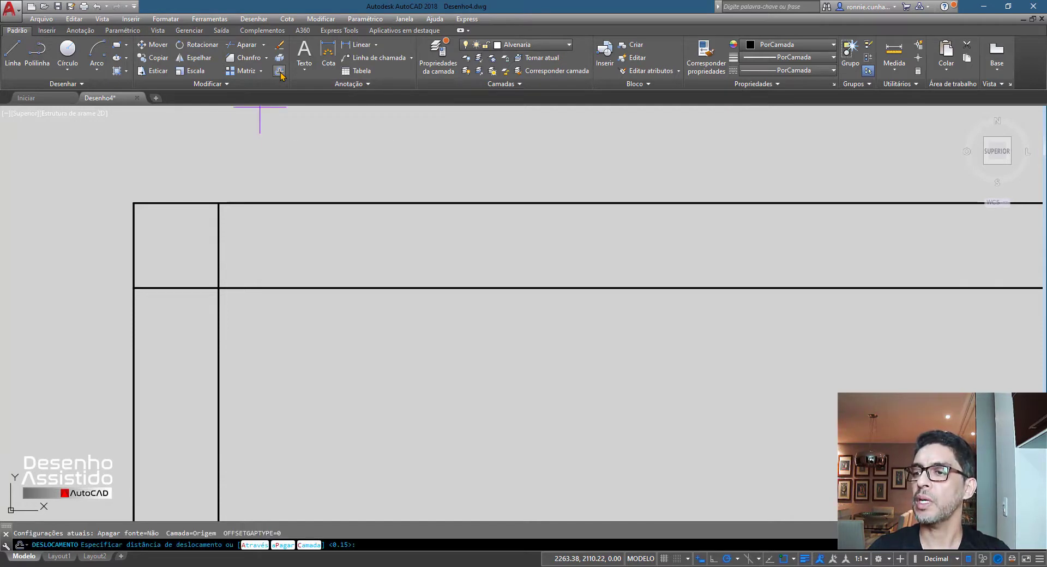
pyautogui.write('.1')
pyautogui.press('Return')
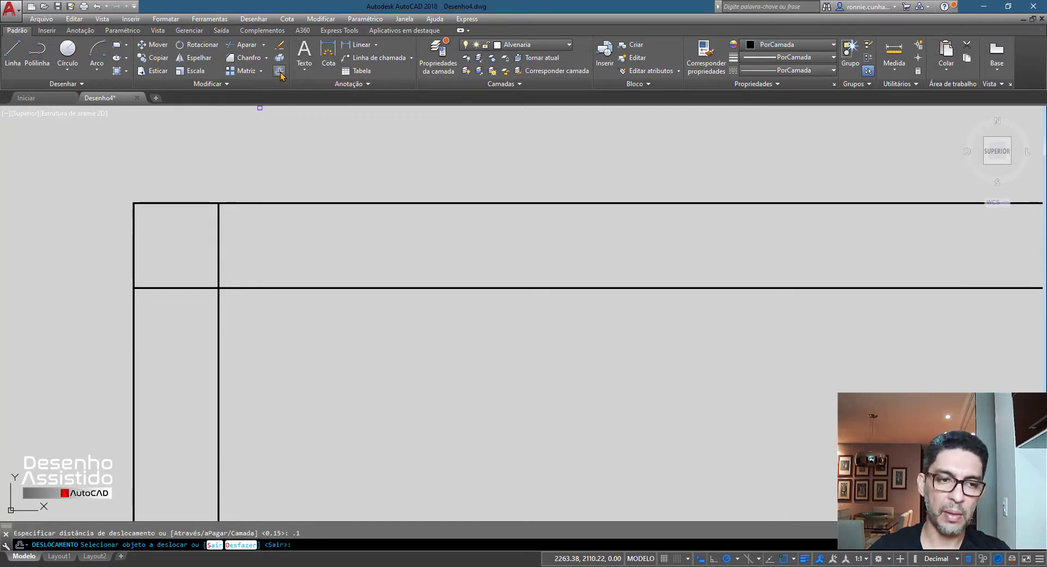
pyautogui.scroll(-2, 327, 149)
pyautogui.click(262, 204)
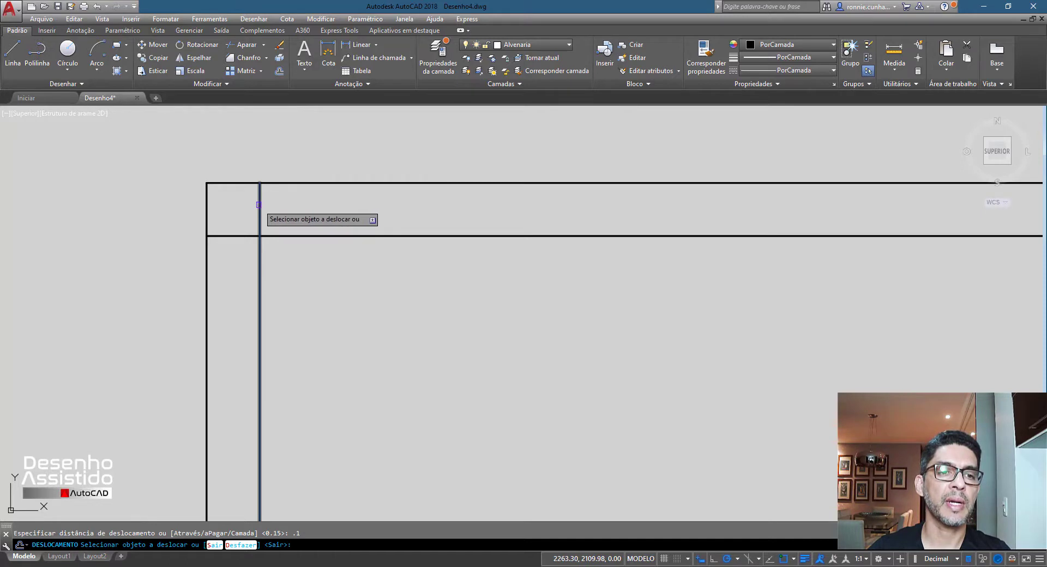
pyautogui.click(263, 204)
pyautogui.scroll(-5, 278, 194)
pyautogui.scroll(4, 278, 193)
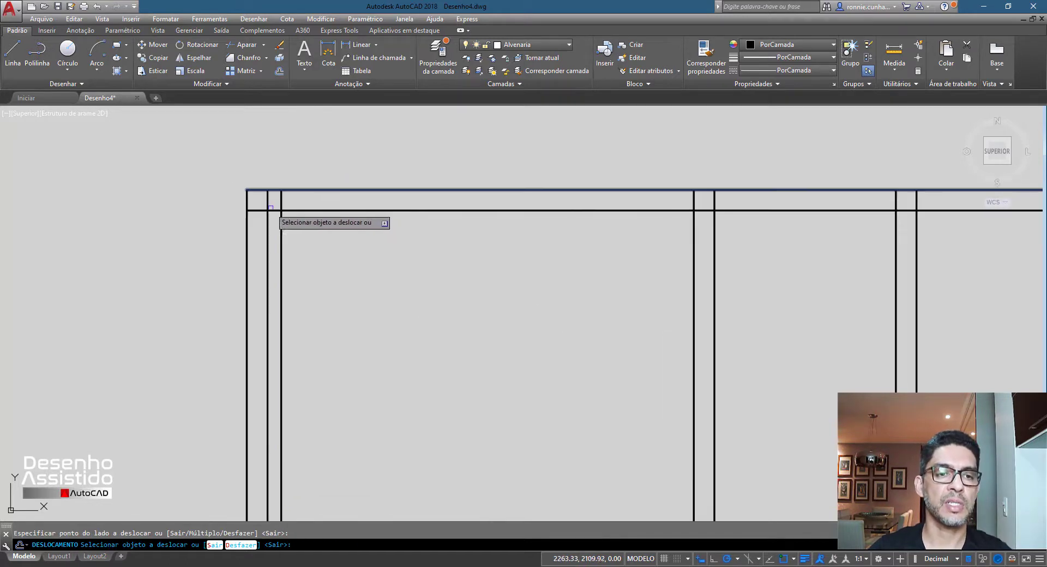
pyautogui.press('Escape')
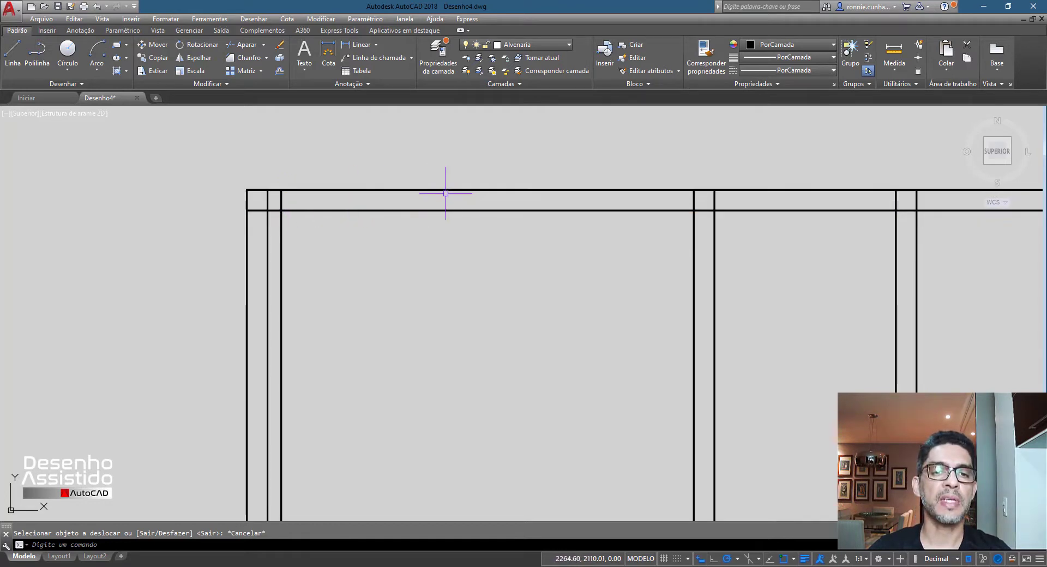
pyautogui.scroll(4, 403, 175)
pyautogui.scroll(-4, 402, 175)
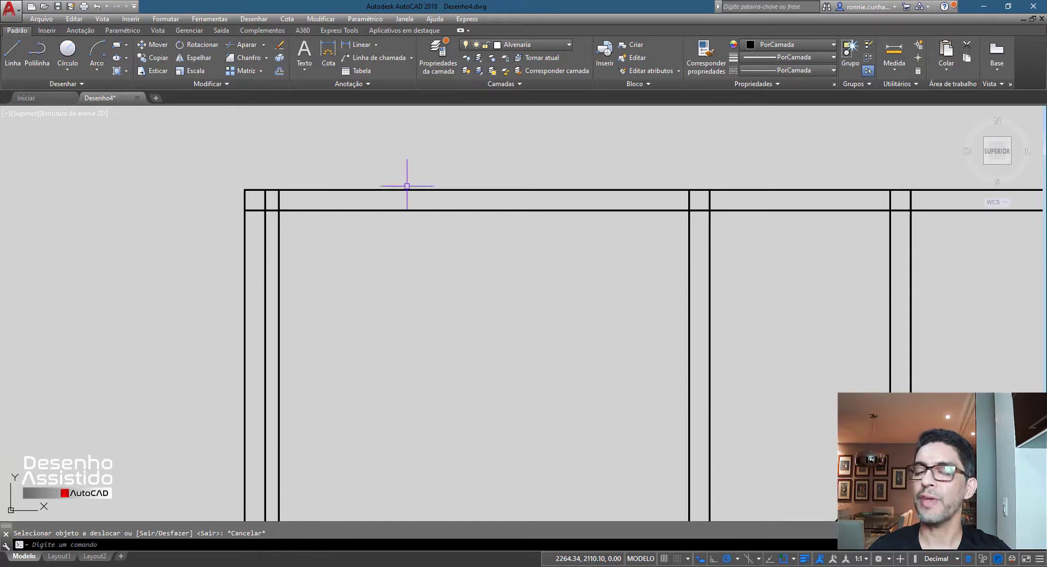
pyautogui.scroll(3, 300, 180)
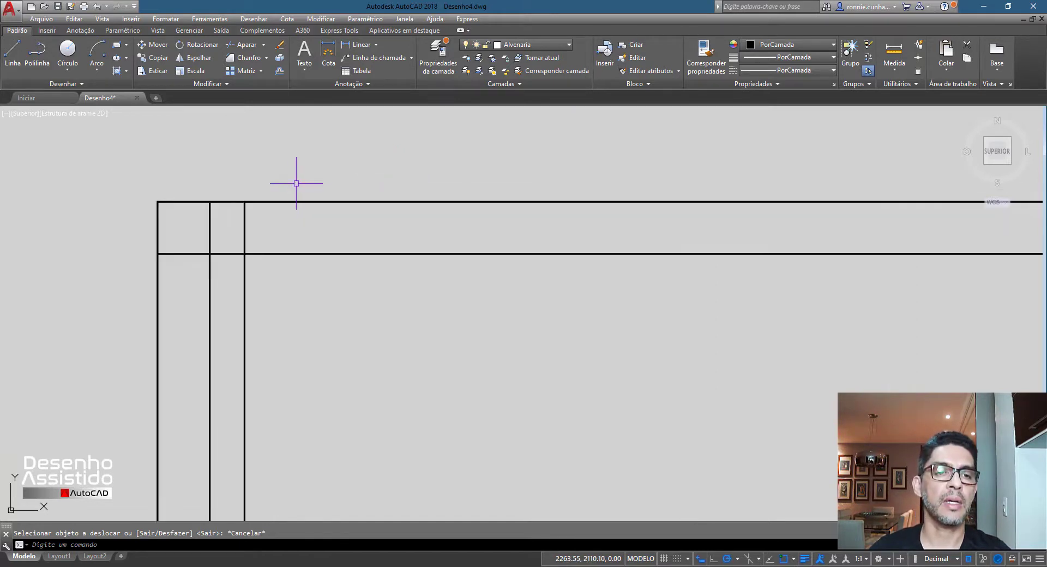
# Make a trial 0.9 offset copy of the wall line, delete it, and switch to the PDF plan
pyautogui.click(278, 72)
pyautogui.write('9')
pyautogui.press('Return')
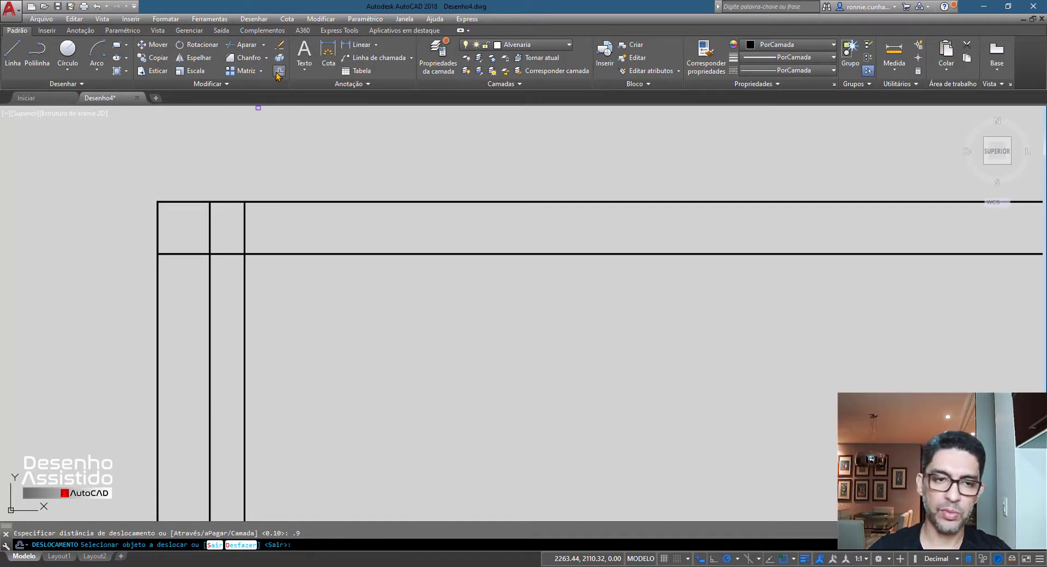
pyautogui.click(244, 232)
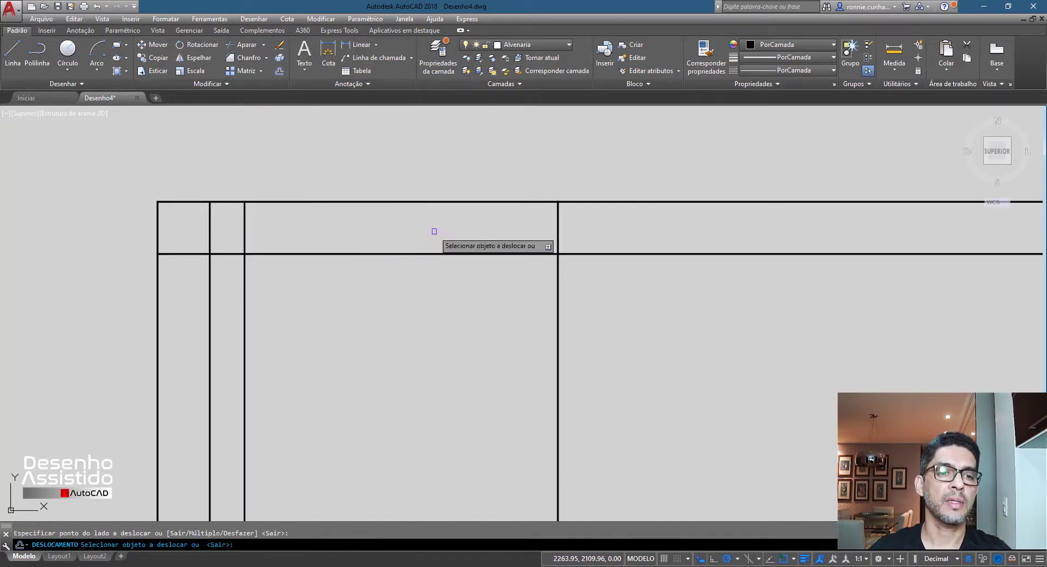
pyautogui.click(436, 233)
pyautogui.scroll(-4, 337, 225)
pyautogui.press('Escape')
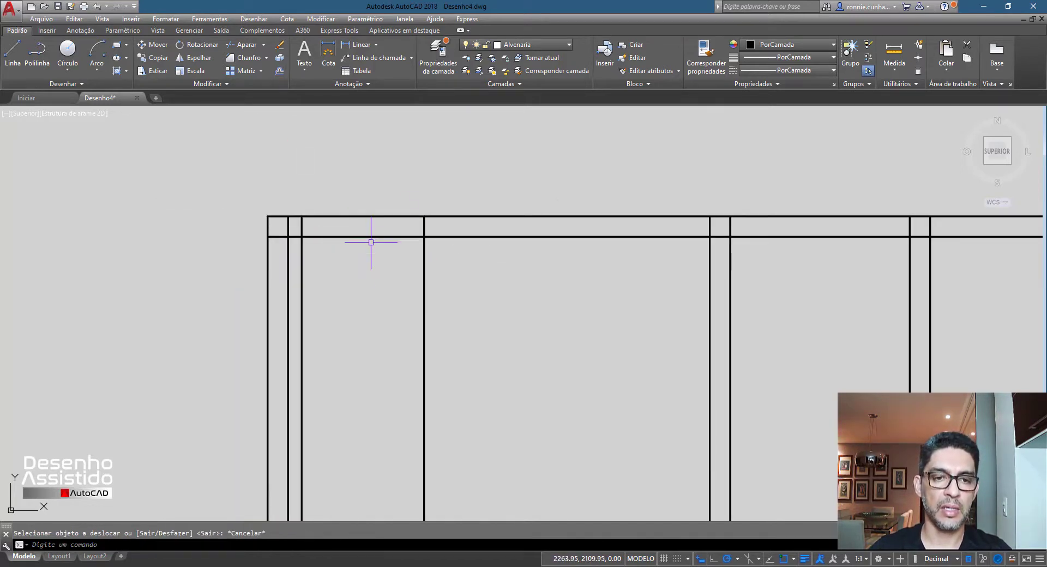
pyautogui.click(424, 263)
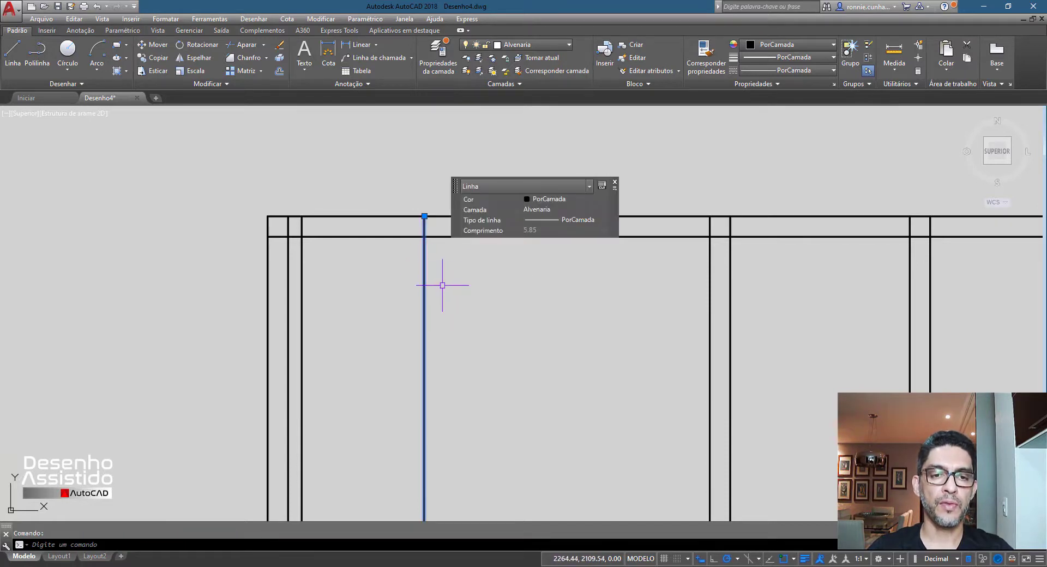
pyautogui.press('Delete')
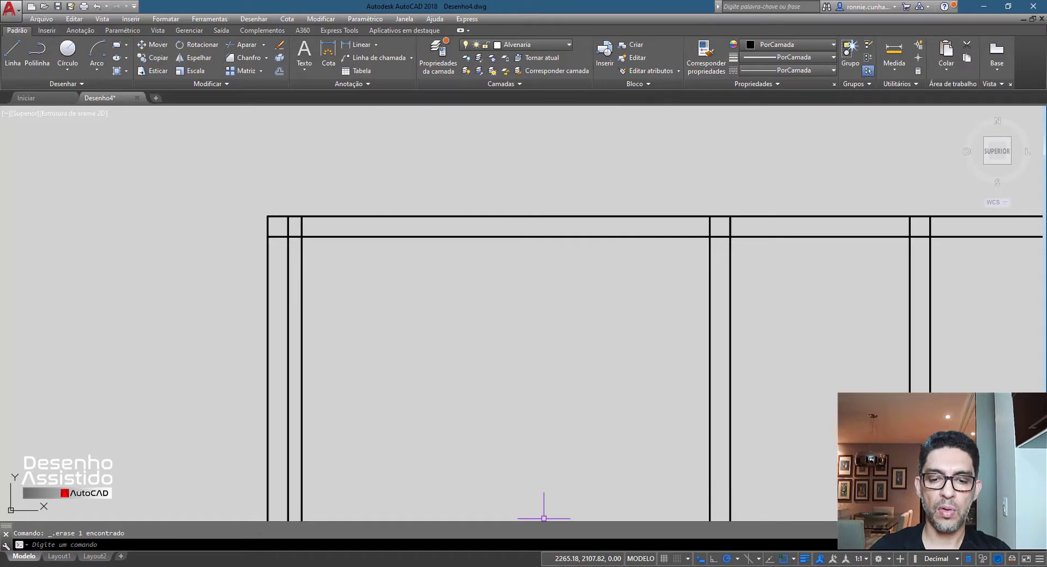
pyautogui.hotkey('alt', 'Tab')
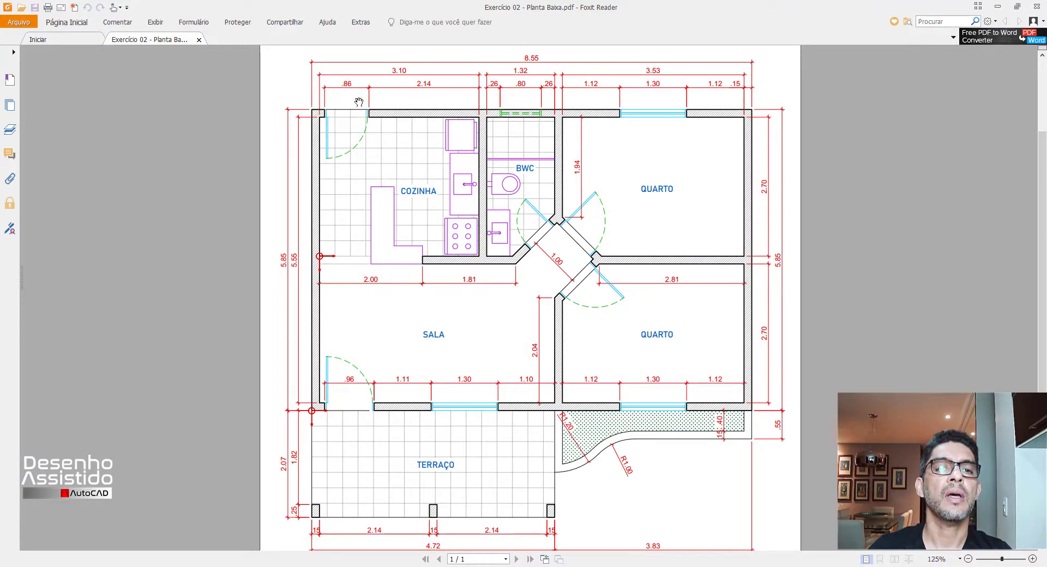
# Pan the PDF page down to see the top-left kitchen door dimensions
pyautogui.moveTo(352, 120); pyautogui.dragTo(349, 154)
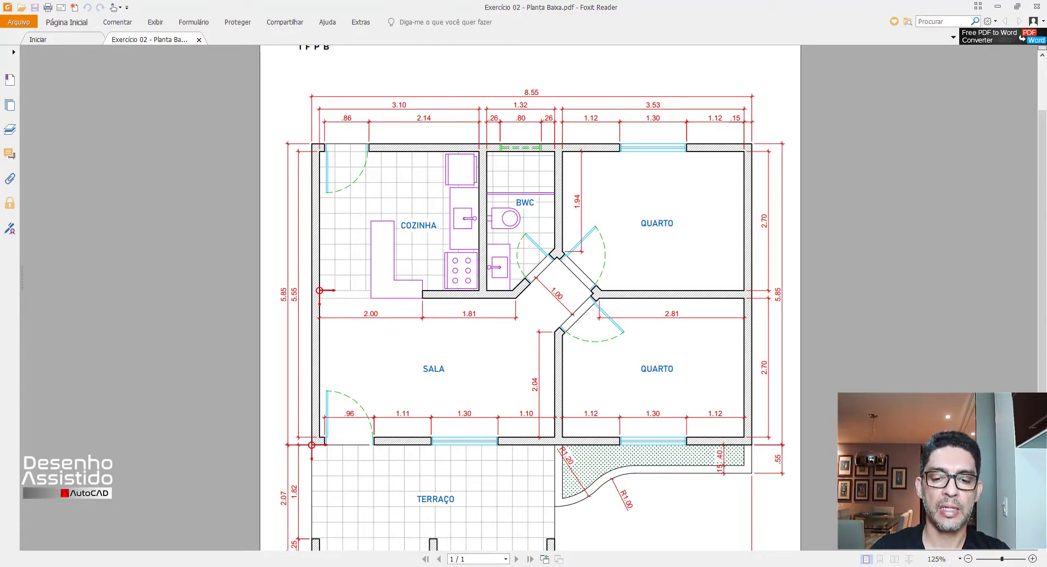
# Back in AutoCAD, offset the inner left wall line 0.86 as a doorway guide
pyautogui.click(521, 529)
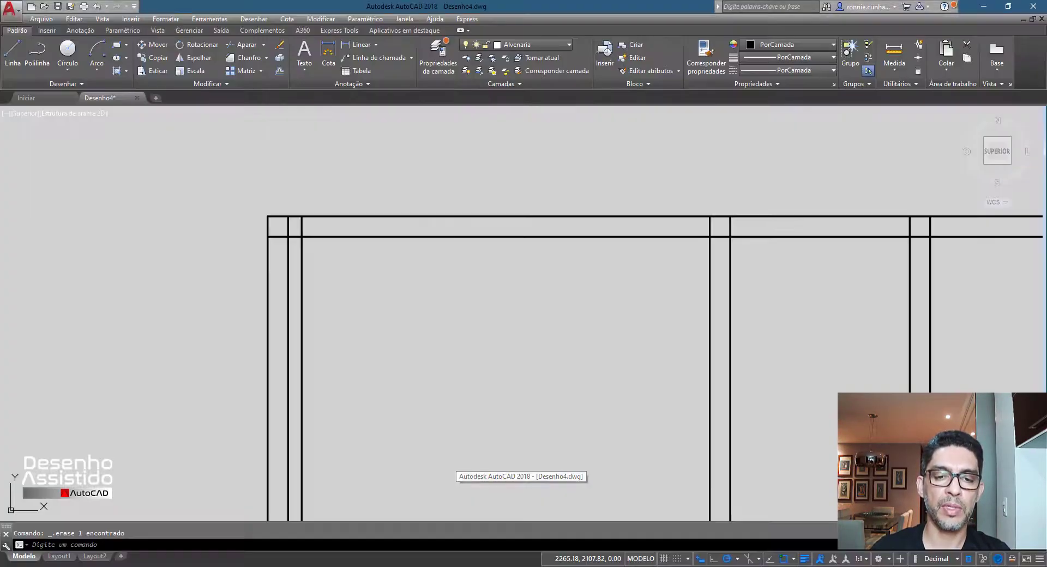
pyautogui.scroll(4, 320, 207)
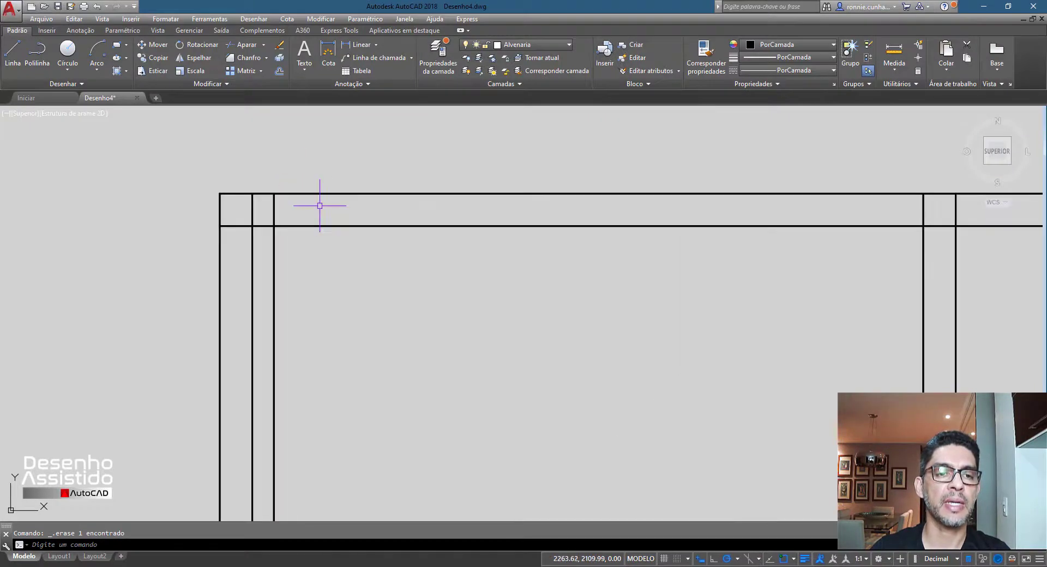
pyautogui.click(279, 71)
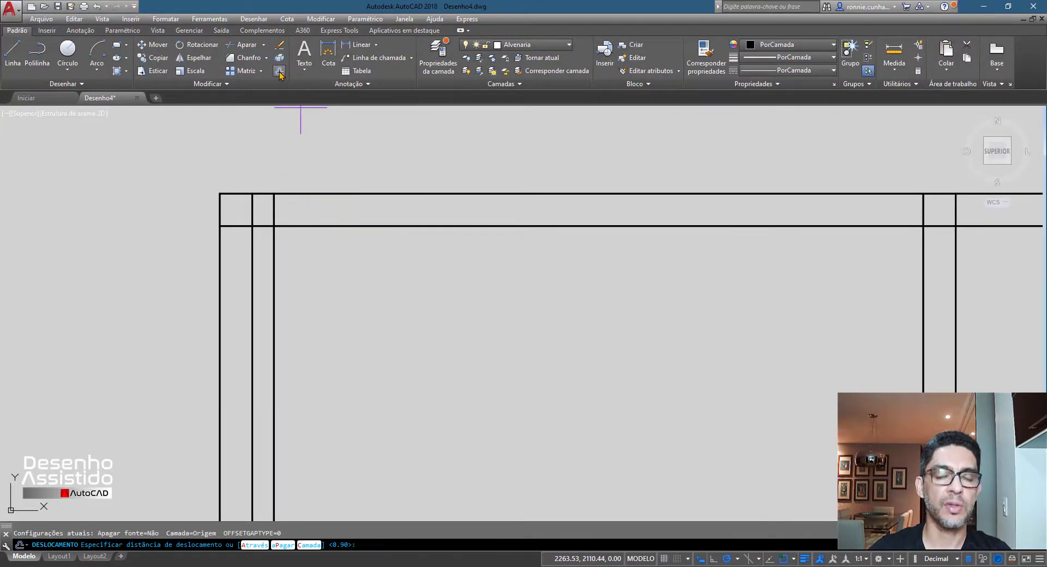
pyautogui.write('.86')
pyautogui.press('Return')
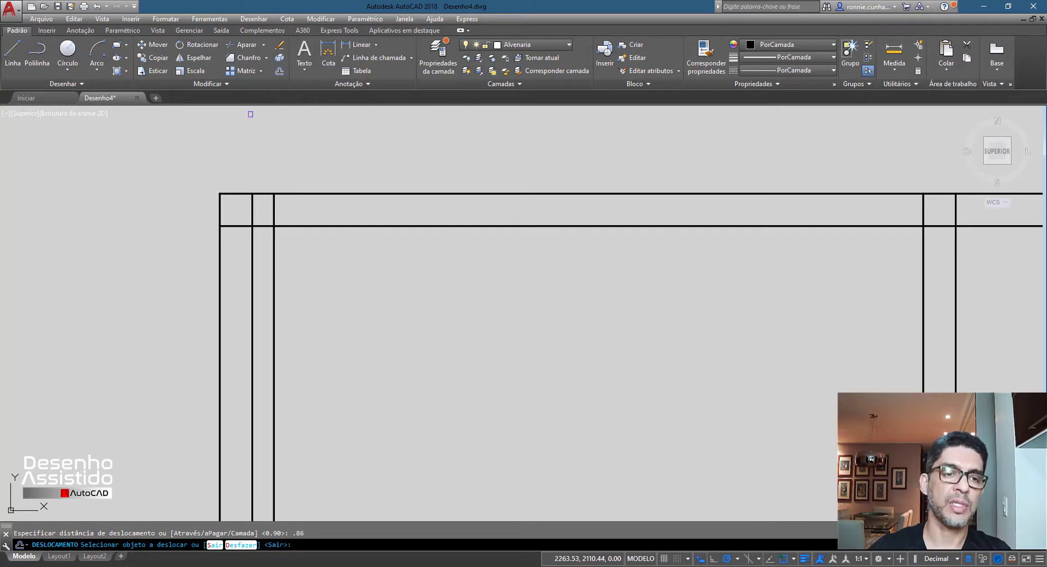
pyautogui.click(274, 242)
pyautogui.click(436, 264)
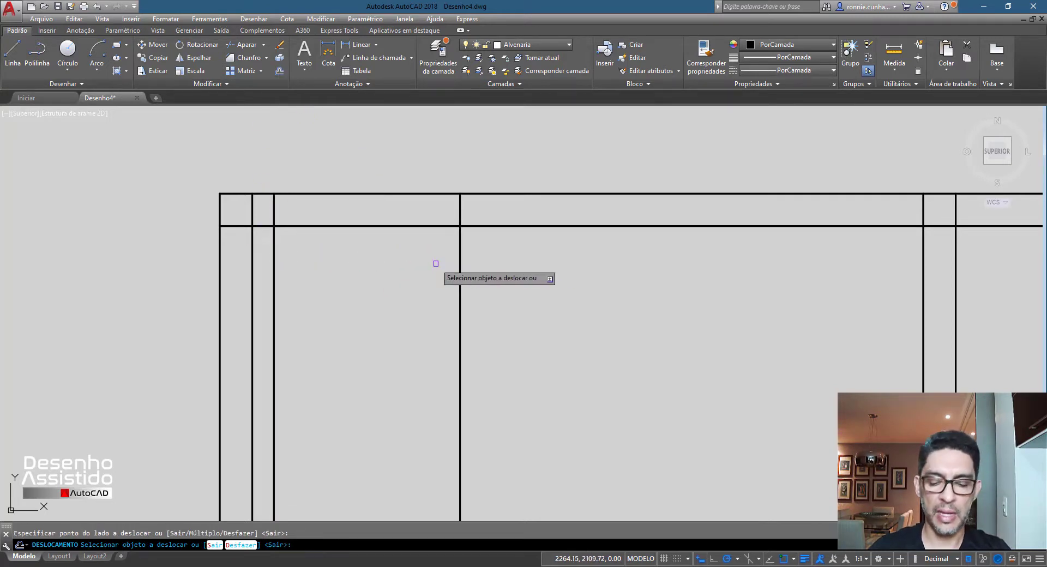
pyautogui.press('Return')
pyautogui.scroll(-4, 363, 205)
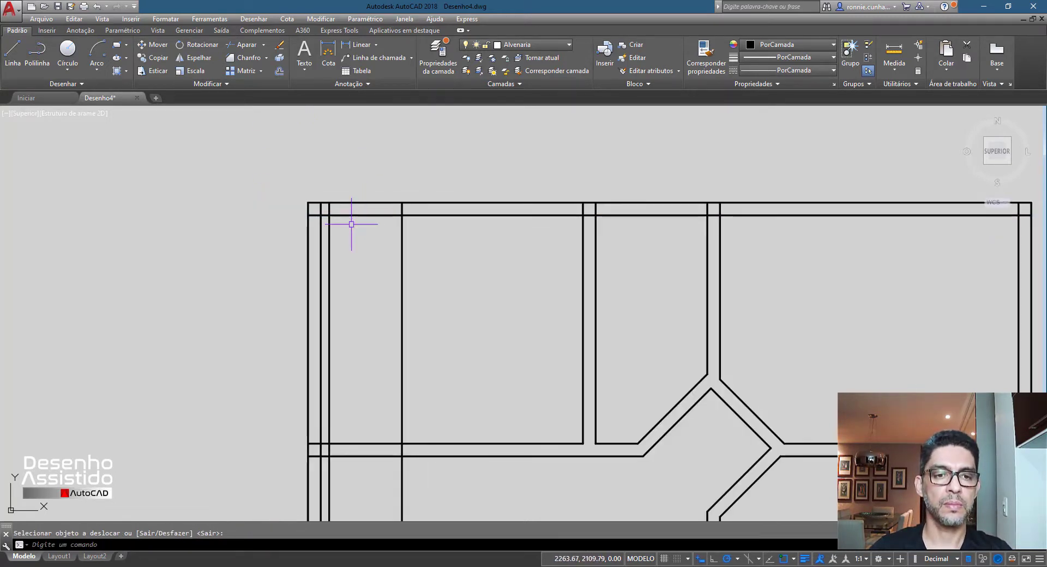
# Trim the top wall lines and guides to open the doorway beside the top-left corner
pyautogui.click(246, 44)
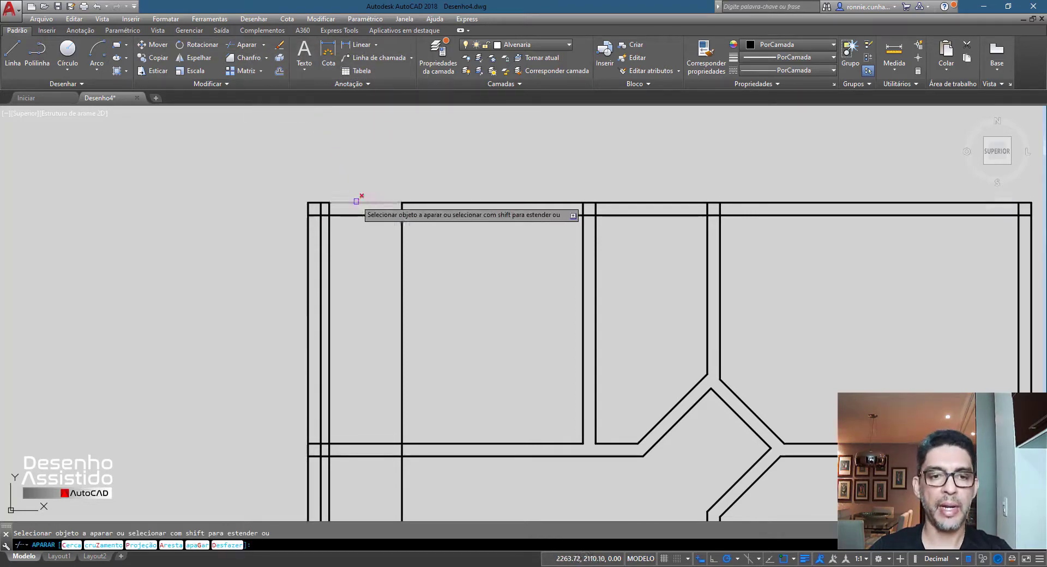
pyautogui.click(357, 214)
pyautogui.click(355, 202)
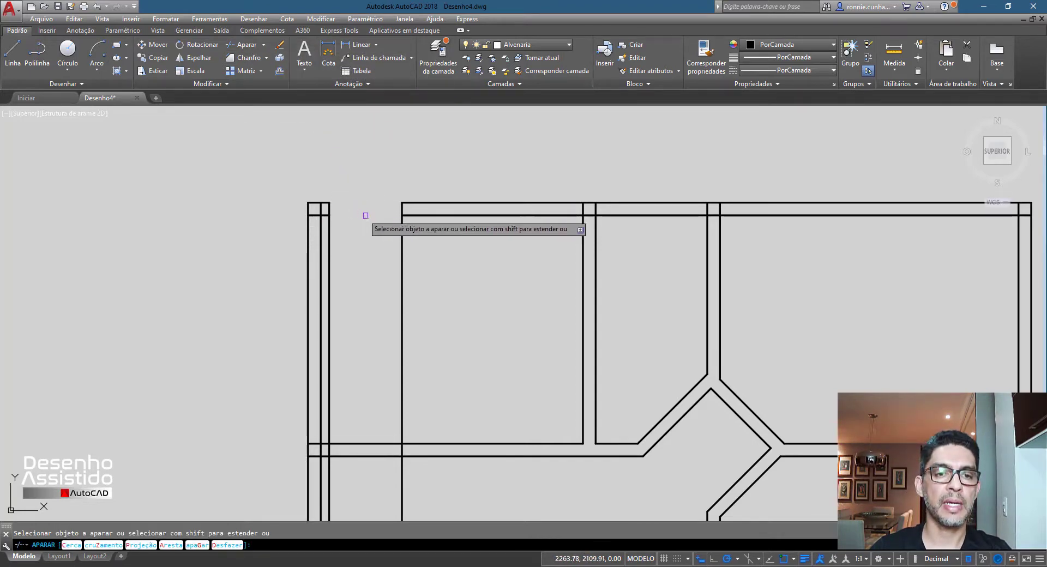
pyautogui.click(402, 234)
pyautogui.click(329, 231)
pyautogui.scroll(4, 327, 205)
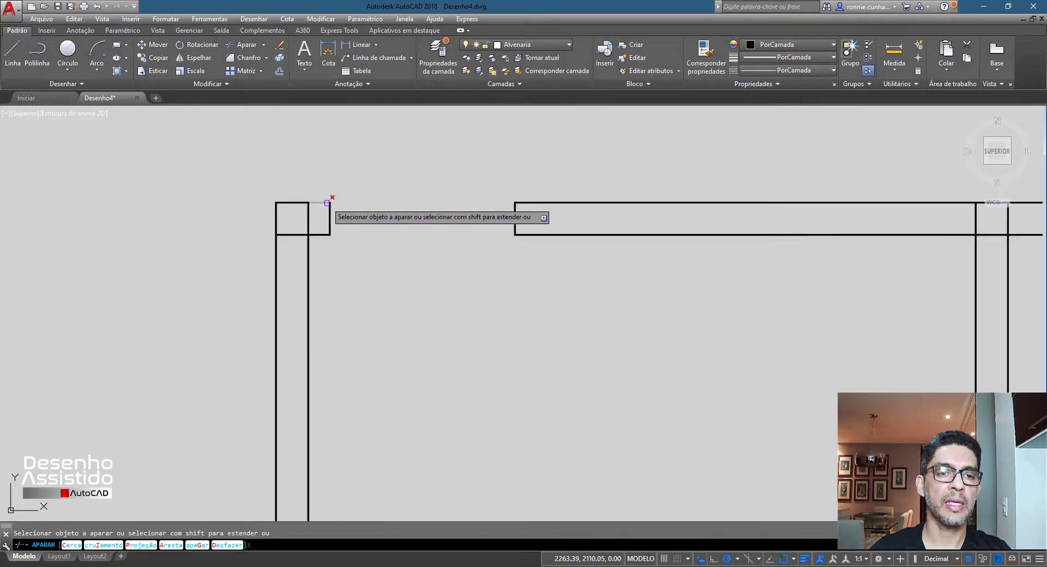
pyautogui.click(309, 217)
pyautogui.click(293, 234)
pyautogui.scroll(-3, 363, 199)
pyautogui.scroll(-2, 364, 197)
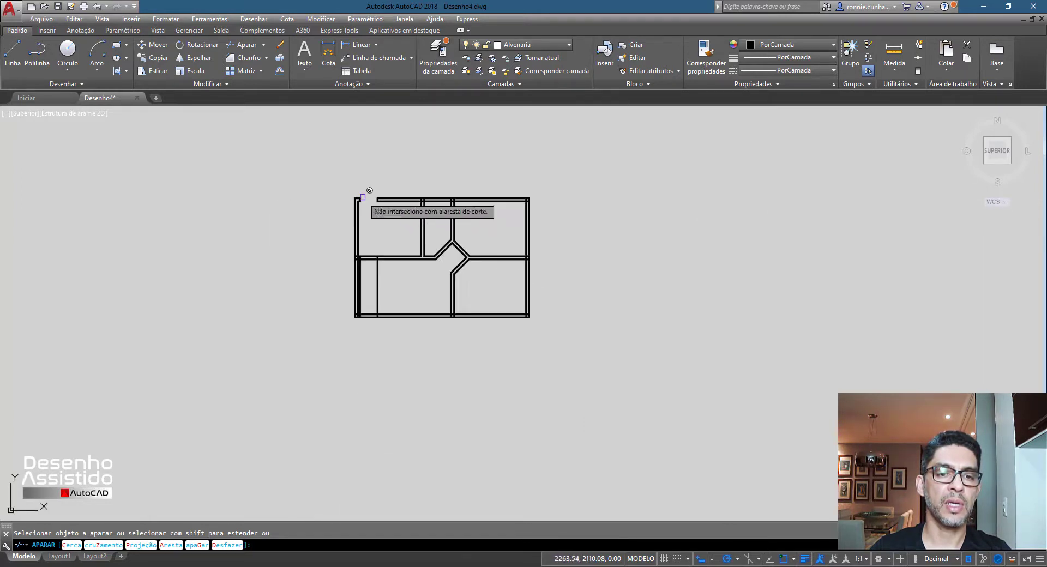
pyautogui.scroll(5, 376, 240)
pyautogui.press('Return')
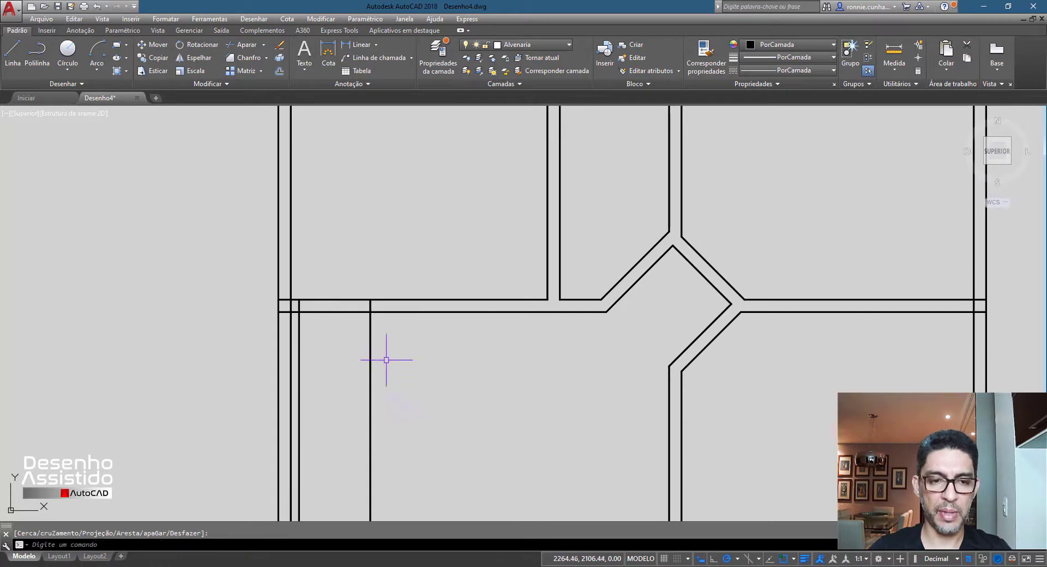
# Delete the two leftover guide lines
pyautogui.click(370, 350)
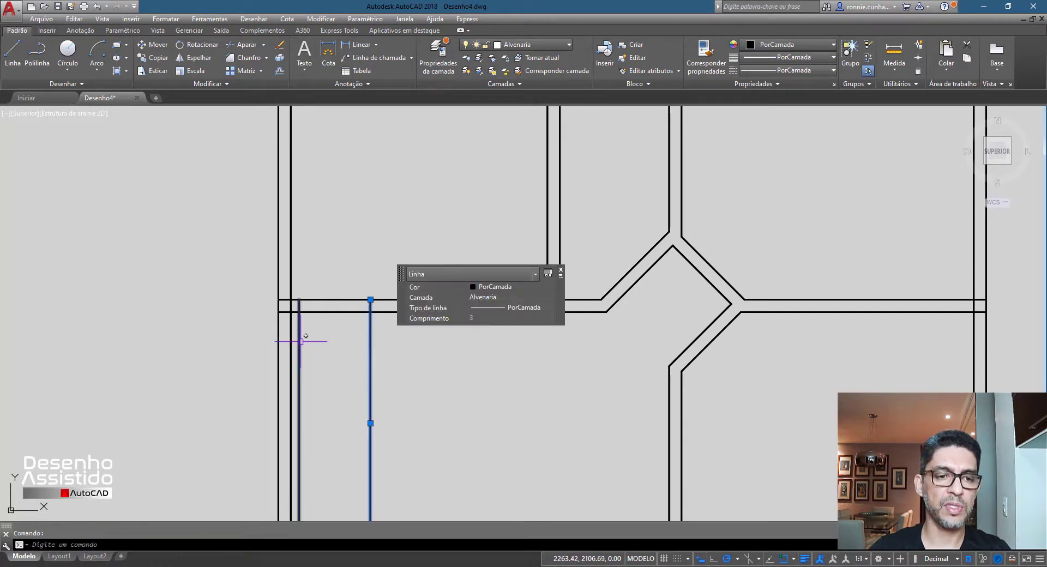
pyautogui.click(300, 342)
pyautogui.press('Delete')
pyautogui.scroll(-5, 355, 309)
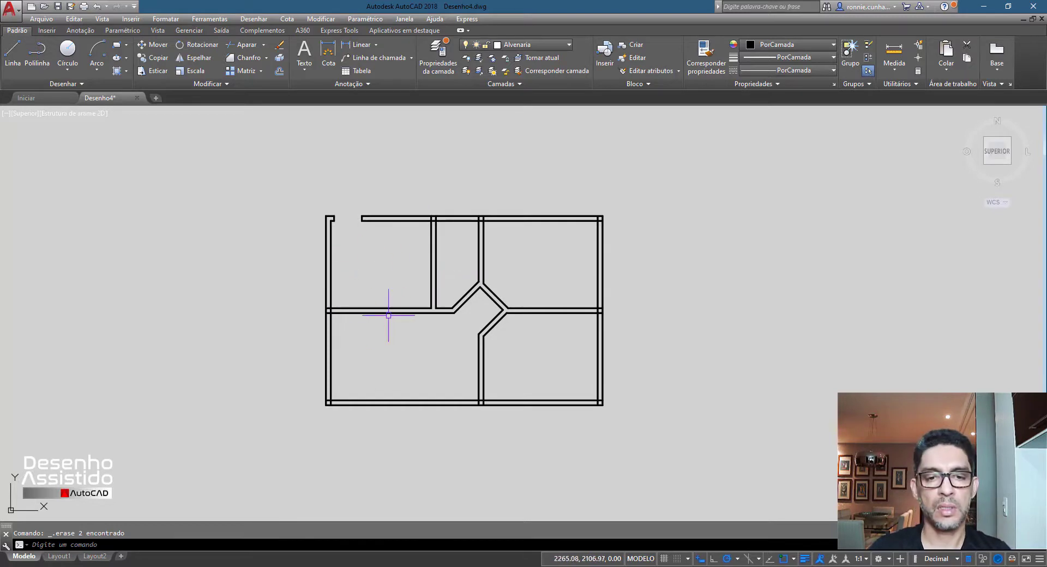
pyautogui.scroll(2, 388, 315)
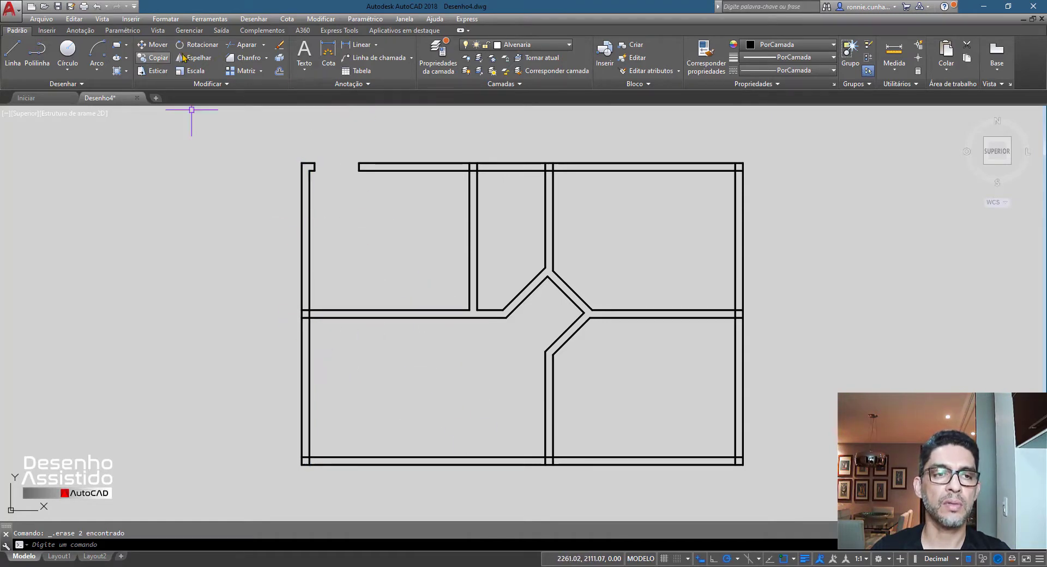
# Offset the wall line 2 units toward the inside
pyautogui.click(277, 76)
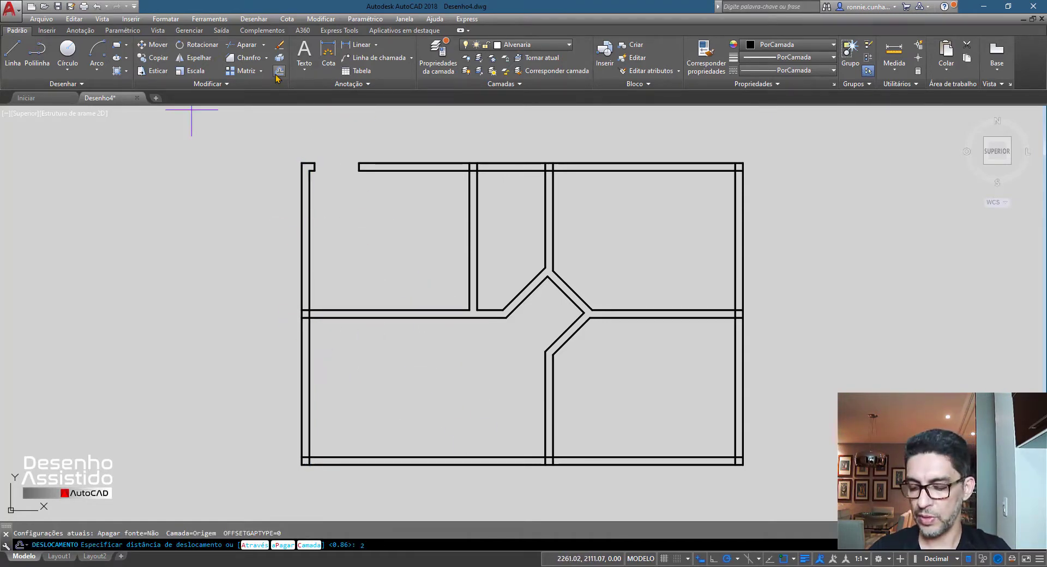
pyautogui.write('2')
pyautogui.press('Return')
pyautogui.click(303, 295)
pyautogui.click(388, 292)
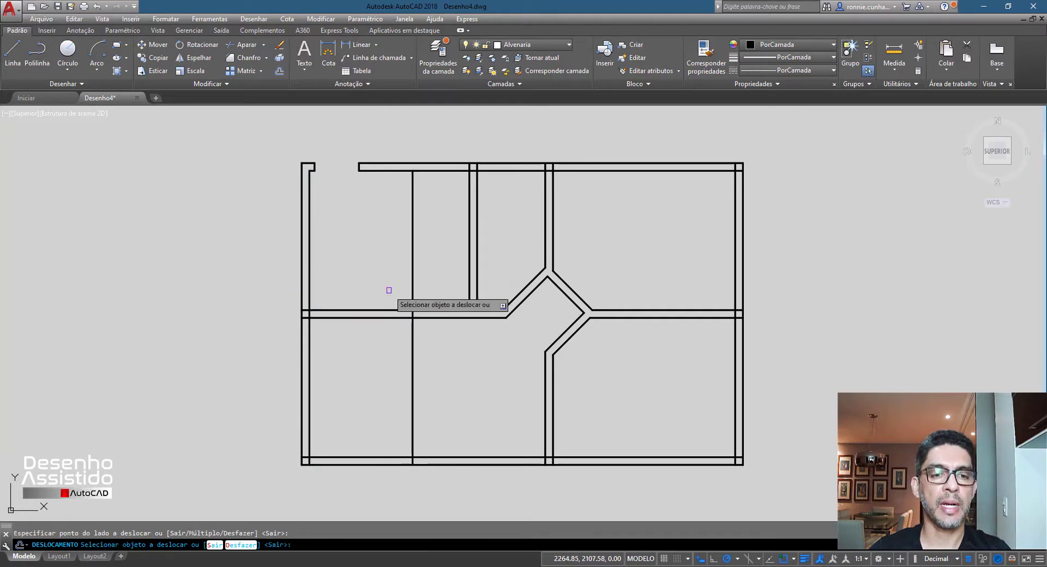
pyautogui.press('Escape')
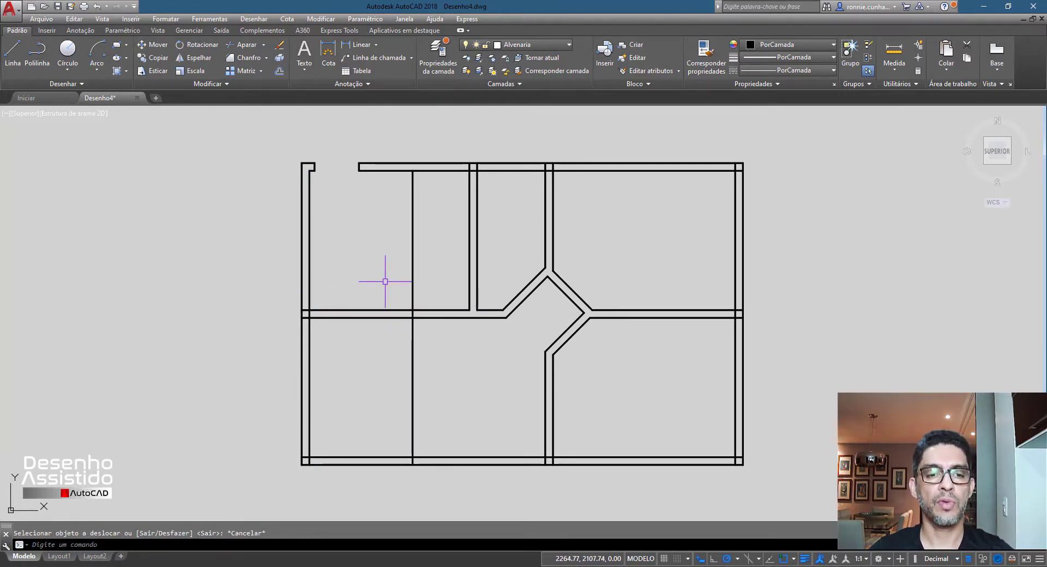
pyautogui.press('Escape')
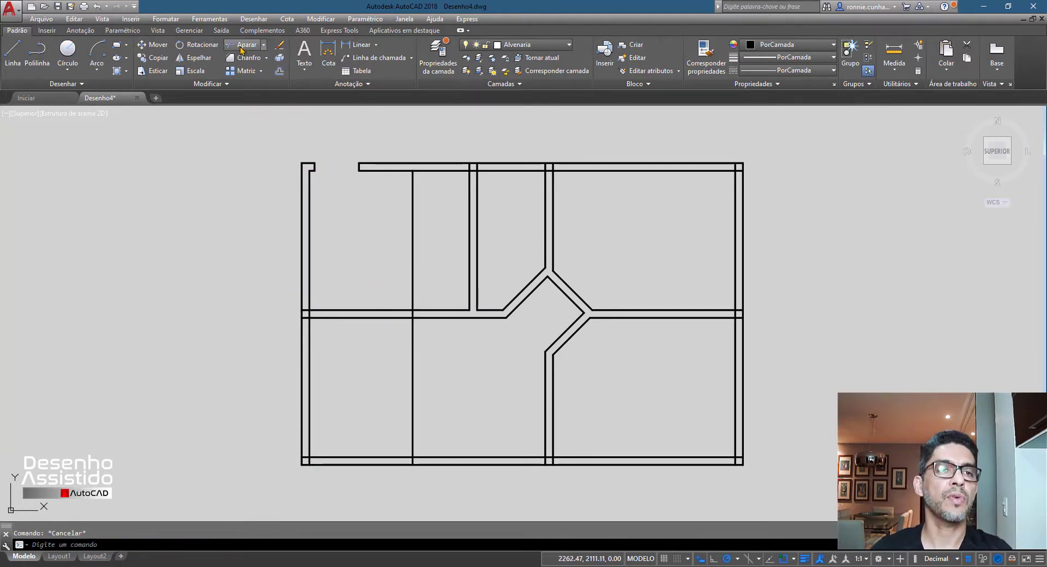
# Trim away the extra interior vertical line and left middle-wall stretch, then delete leftover stubs
pyautogui.click(241, 50)
pyautogui.press('Return')
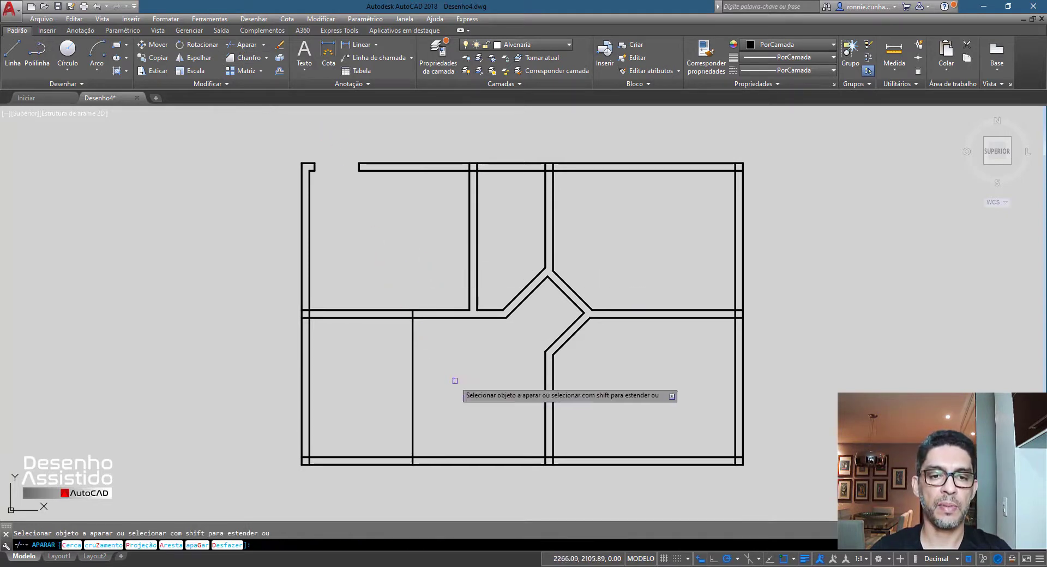
pyautogui.click(413, 374)
pyautogui.click(375, 367)
pyautogui.click(344, 278)
pyautogui.press('Return')
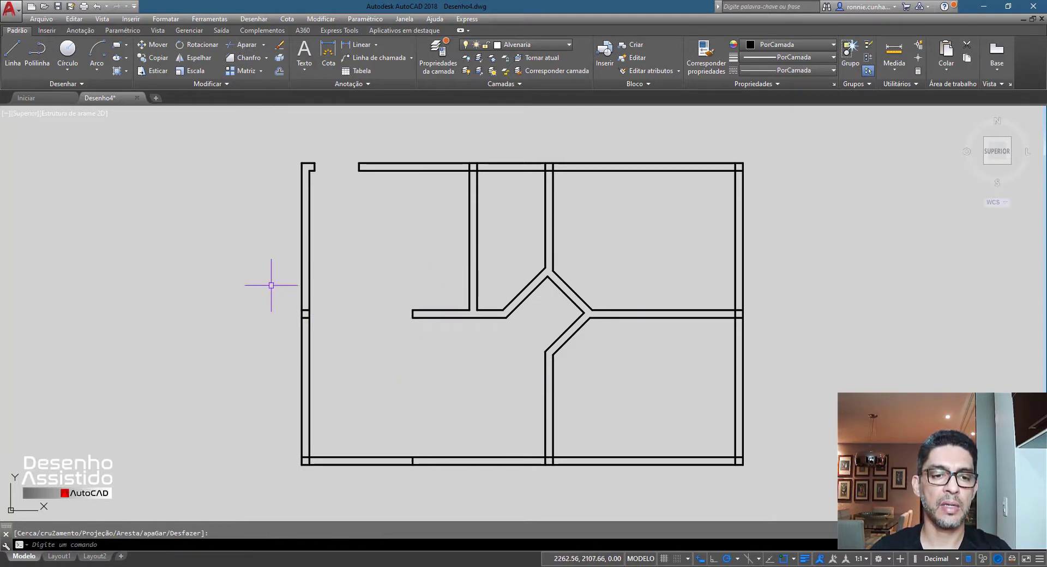
pyautogui.click(306, 314)
pyautogui.click(413, 462)
pyautogui.press('Delete')
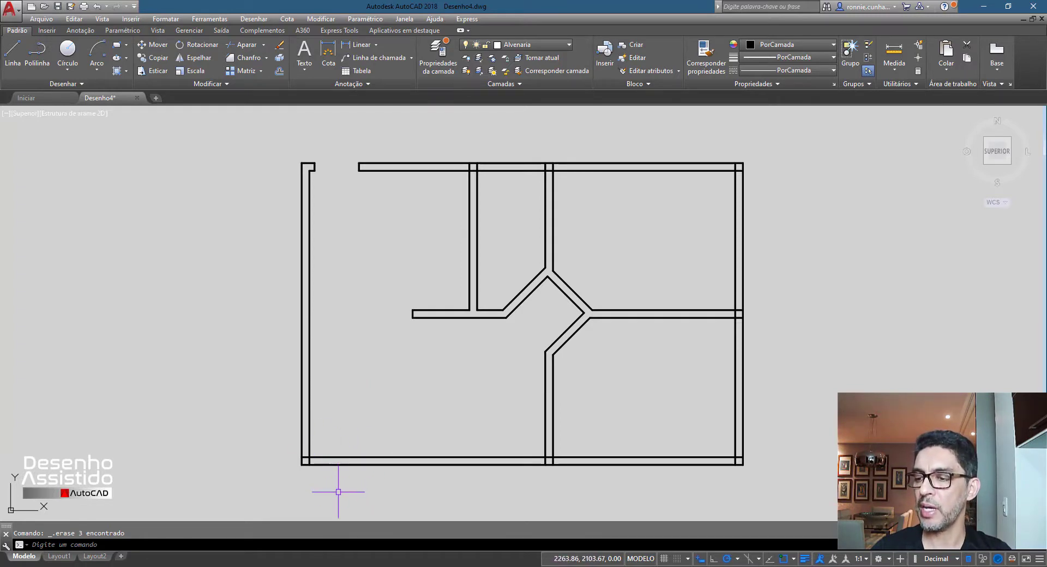
# Offset the inner left wall line 0.10 to the right as the door edge
pyautogui.scroll(6, 340, 492)
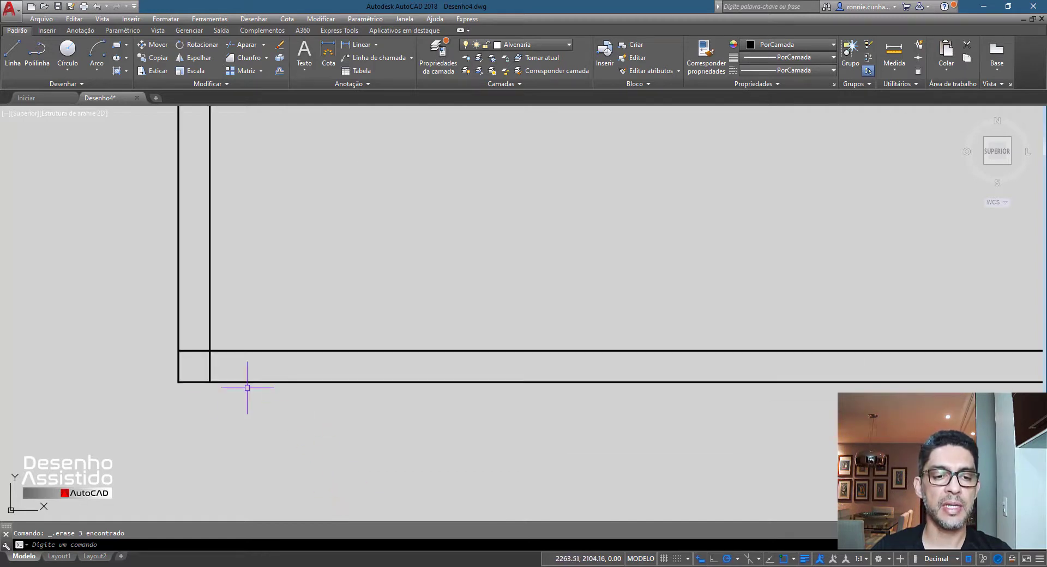
pyautogui.click(279, 72)
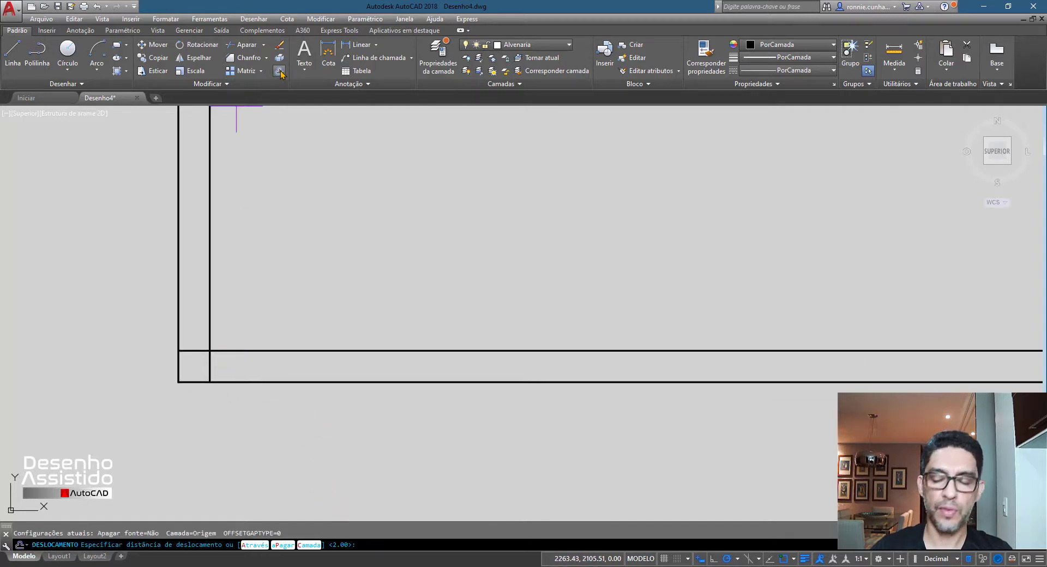
pyautogui.write('.10')
pyautogui.press('Return')
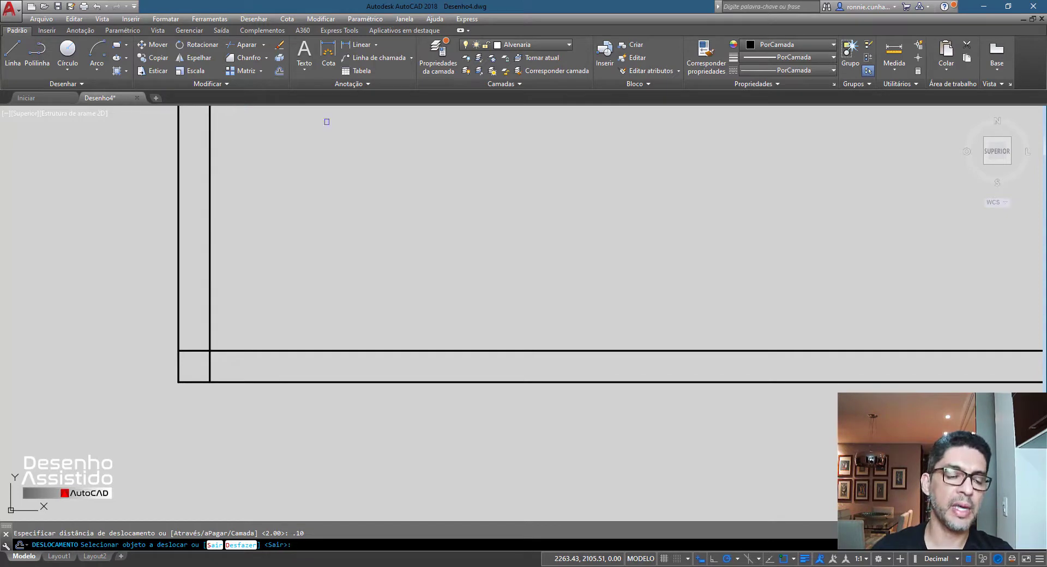
pyautogui.click(209, 334)
pyautogui.click(262, 327)
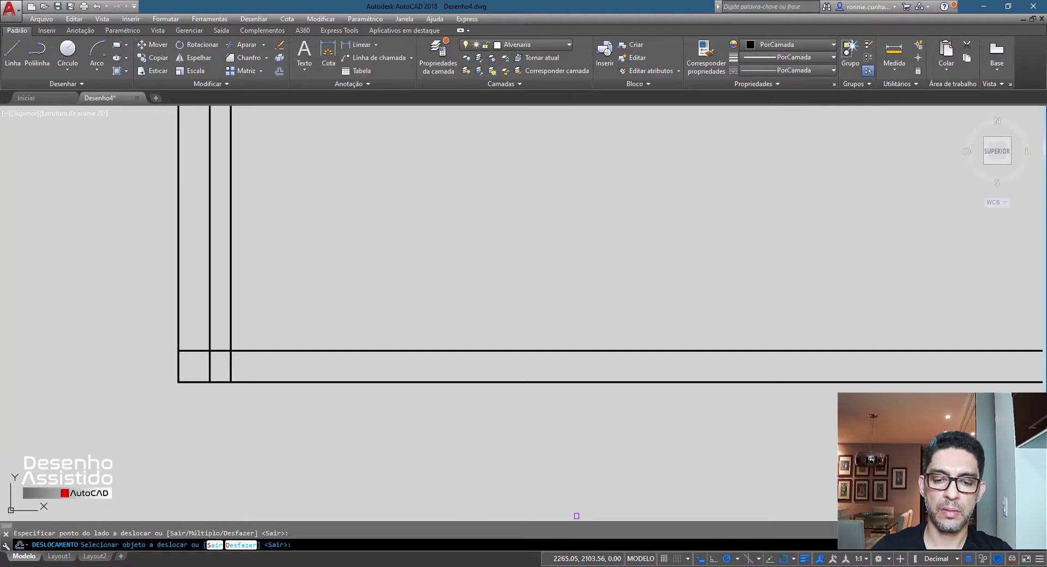
# Check the door width on the PDF, then offset the door-edge line 0.96 to the right
pyautogui.hotkey('alt', 'Tab')
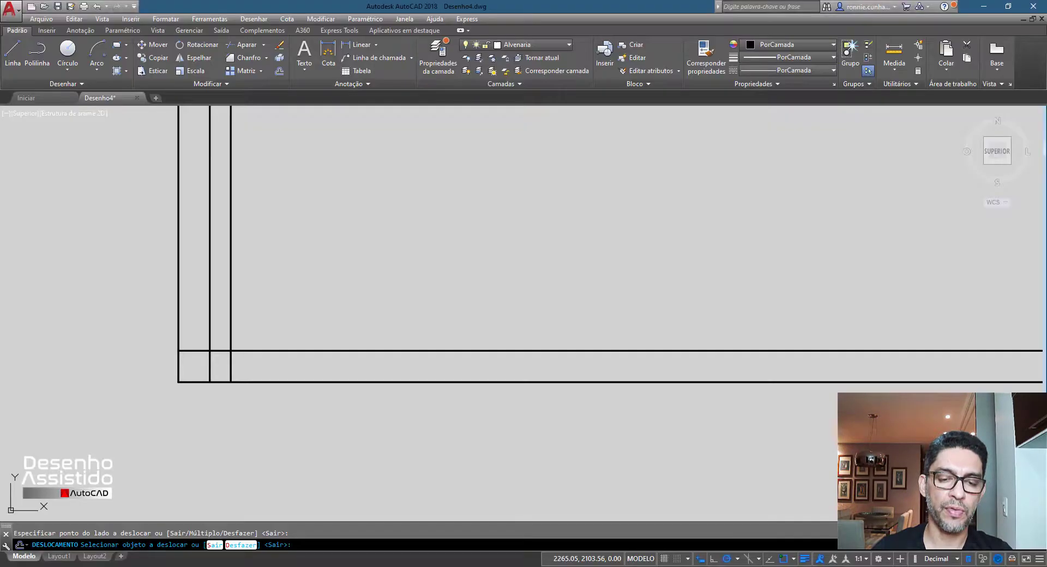
pyautogui.click(284, 75)
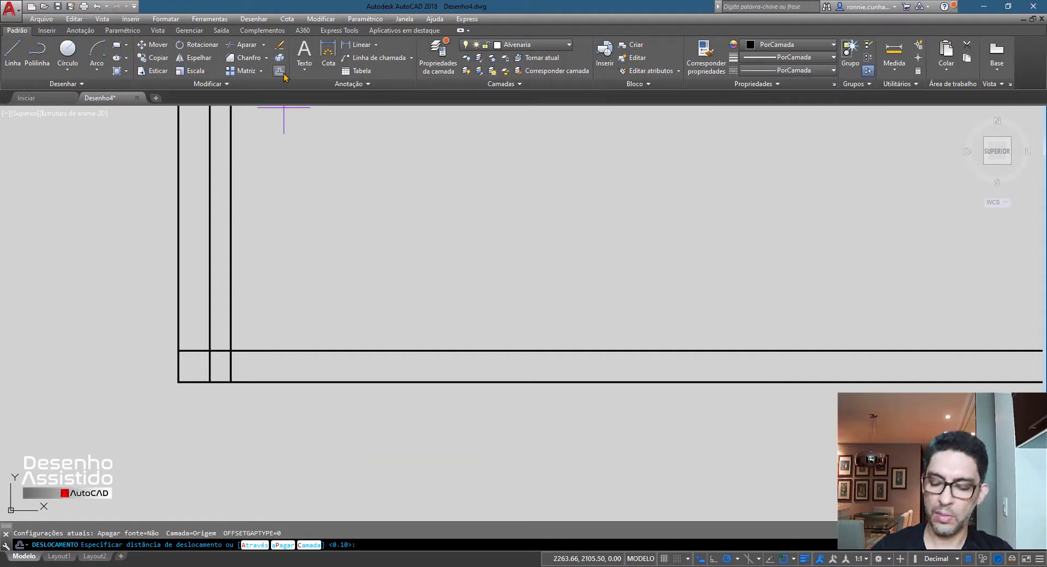
pyautogui.write('.96')
pyautogui.press('Return')
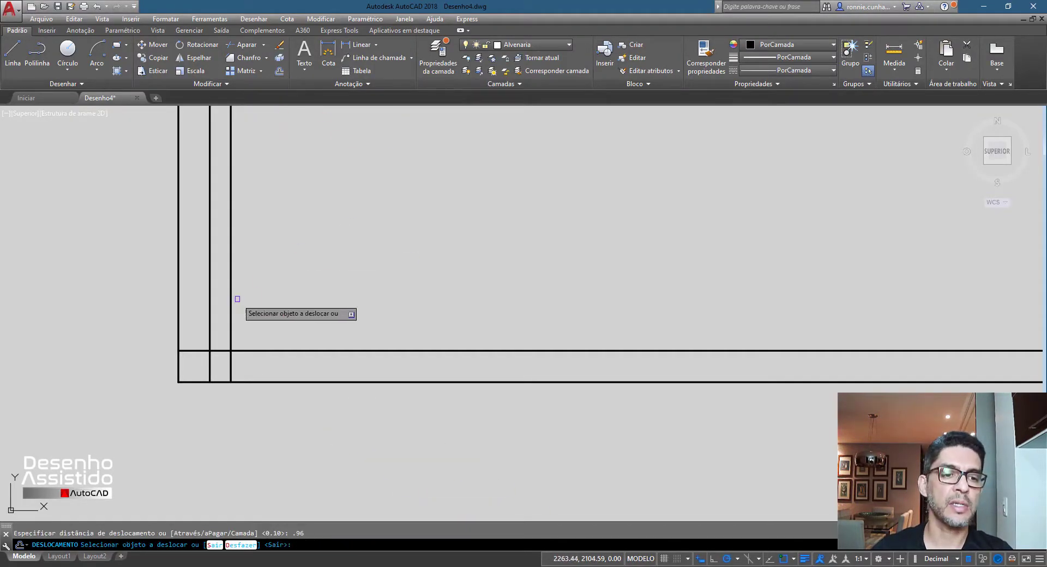
pyautogui.click(230, 305)
pyautogui.click(488, 306)
pyautogui.scroll(-2, 415, 401)
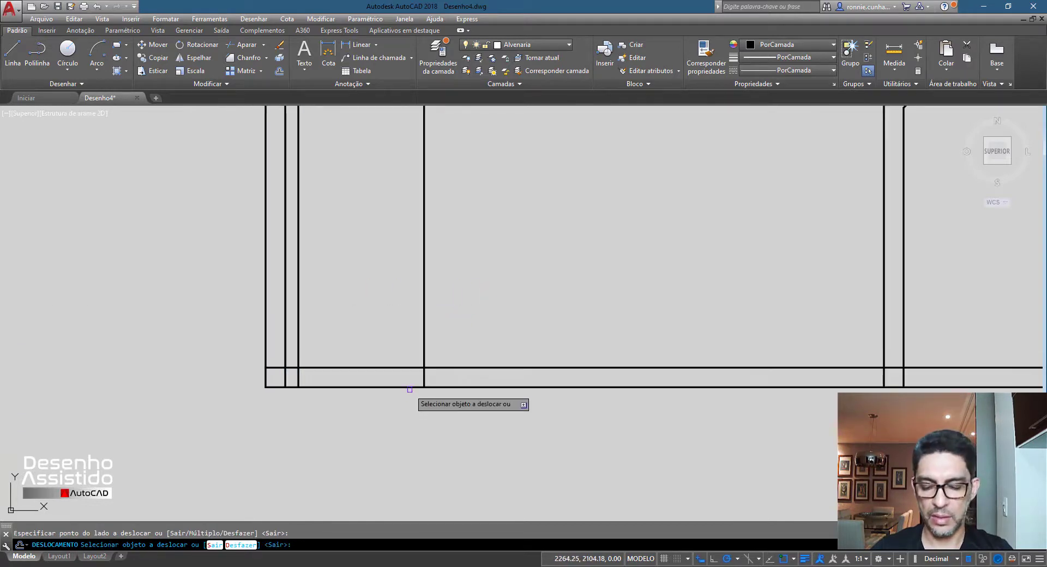
pyautogui.scroll(-8, 331, 307)
pyautogui.scroll(4, 330, 275)
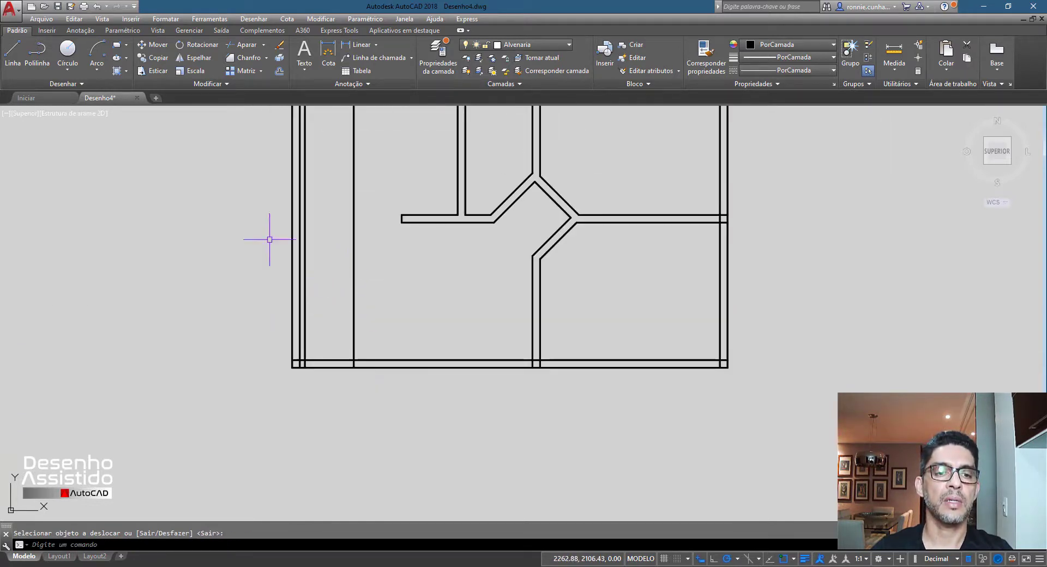
# Trim the bottom wall between the guides to open the 0.96 door, then return to the PDF
pyautogui.click(241, 48)
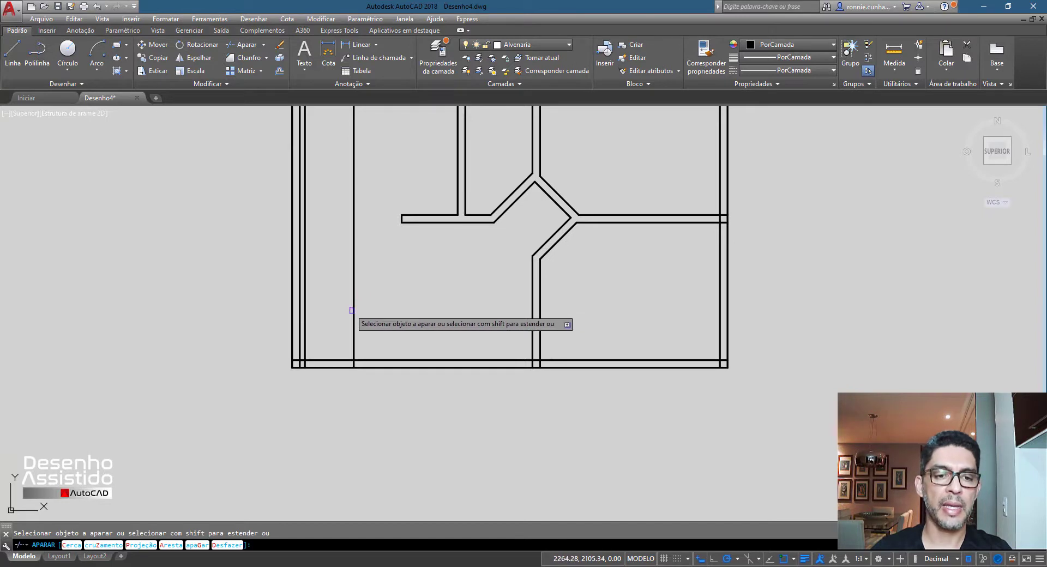
pyautogui.click(304, 342)
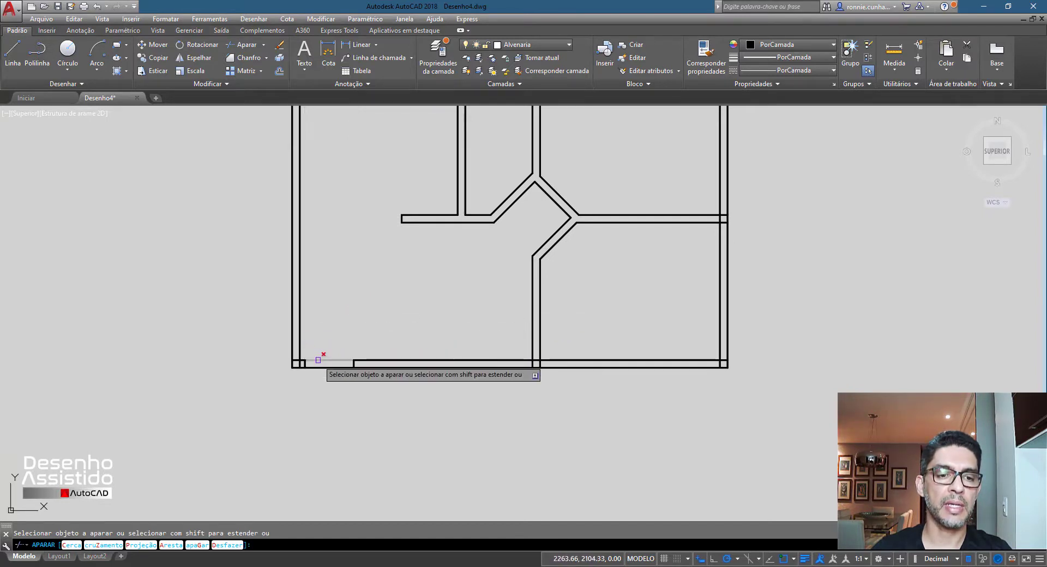
pyautogui.click(320, 361)
pyautogui.scroll(5, 320, 367)
pyautogui.scroll(3, 291, 339)
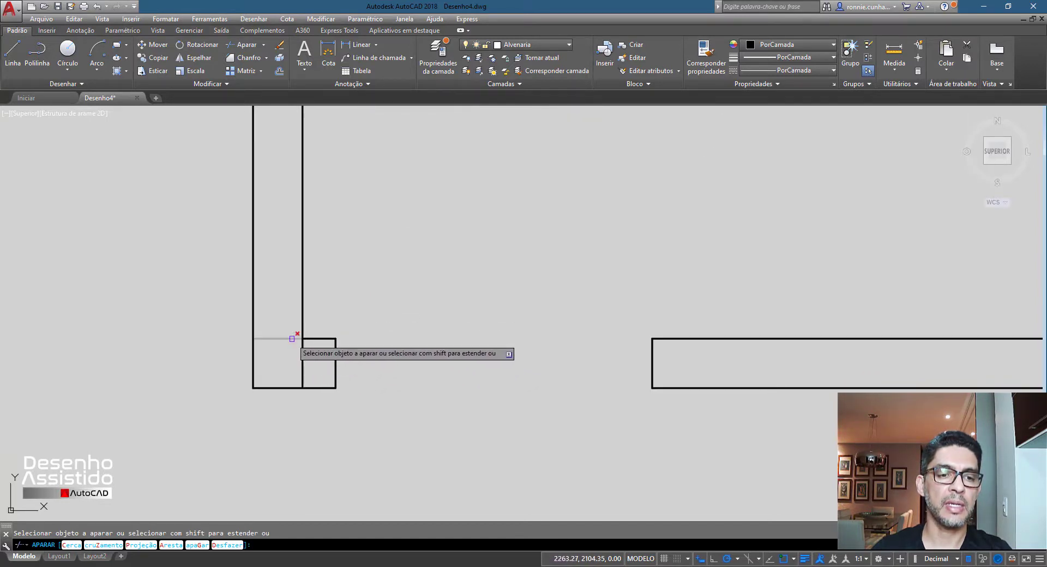
pyautogui.click(304, 363)
pyautogui.scroll(-3, 322, 368)
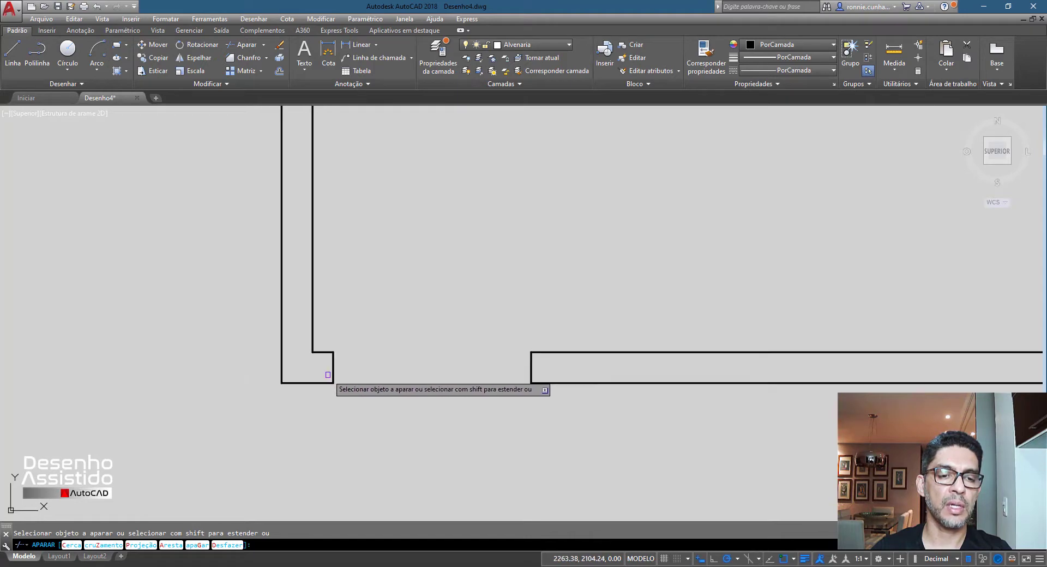
pyautogui.scroll(-6, 325, 374)
pyautogui.scroll(6, 327, 373)
pyautogui.press('Return')
pyautogui.scroll(-4, 343, 377)
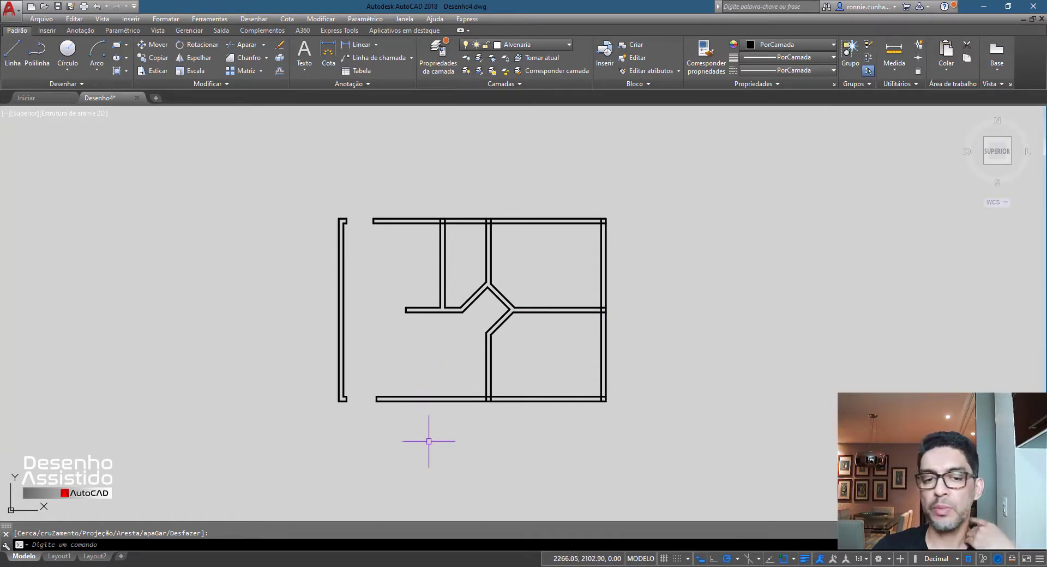
pyautogui.hotkey('alt', 'Tab')
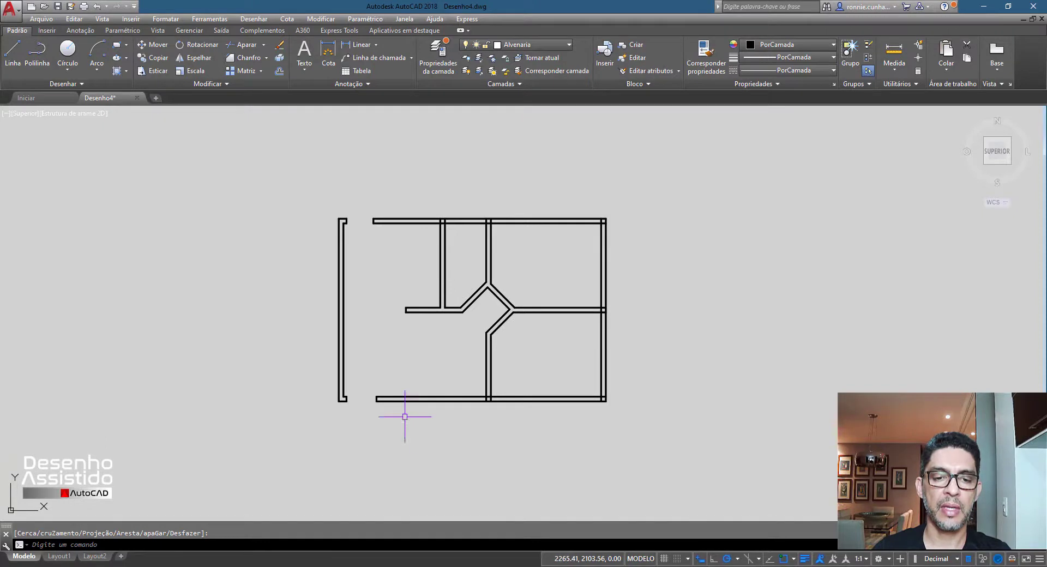
# Review the bottom-wall door and window dimensions on the PDF plan
pyautogui.scroll(4, 404, 407)
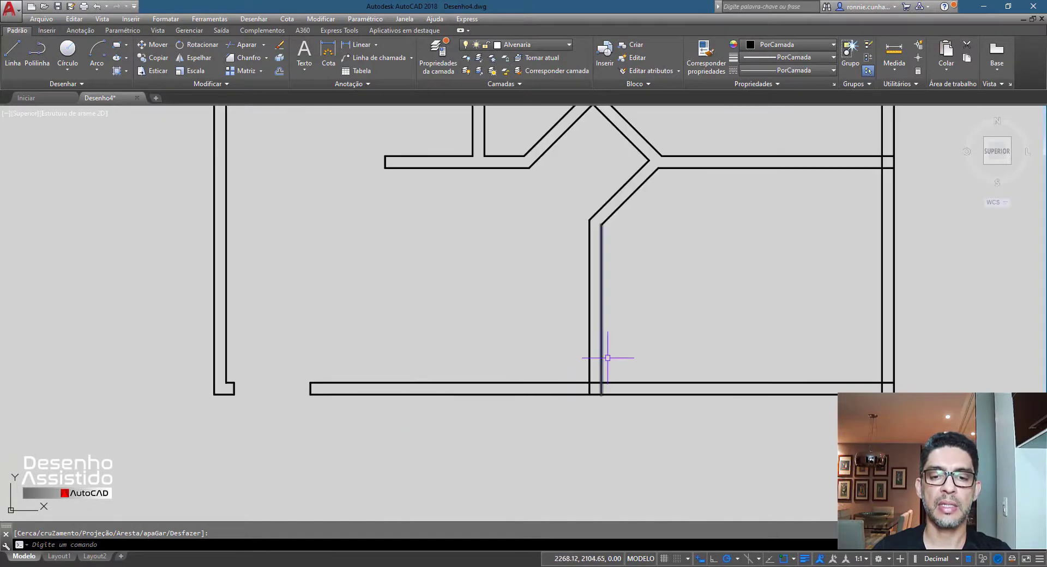
# Offset the hallway-side wall line 1.10, then offset that line 1.30 for the window edges
pyautogui.click(283, 74)
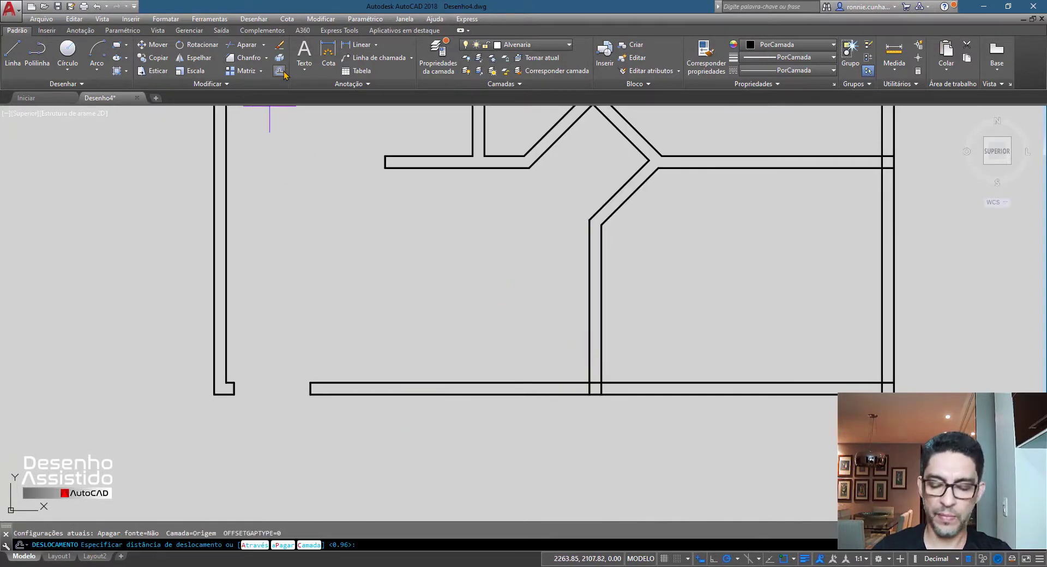
pyautogui.write('1.10')
pyautogui.press('Return')
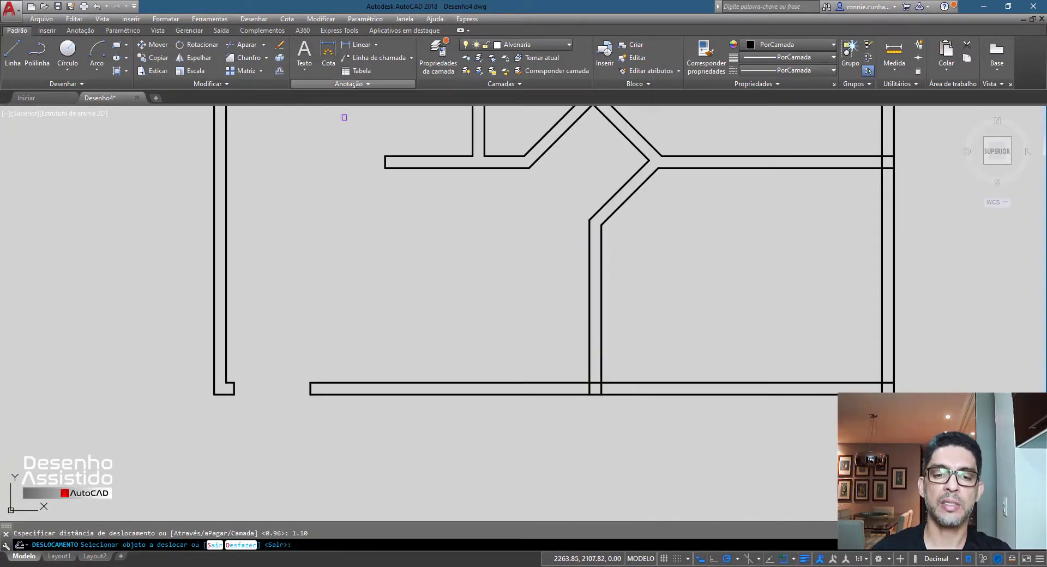
pyautogui.click(591, 344)
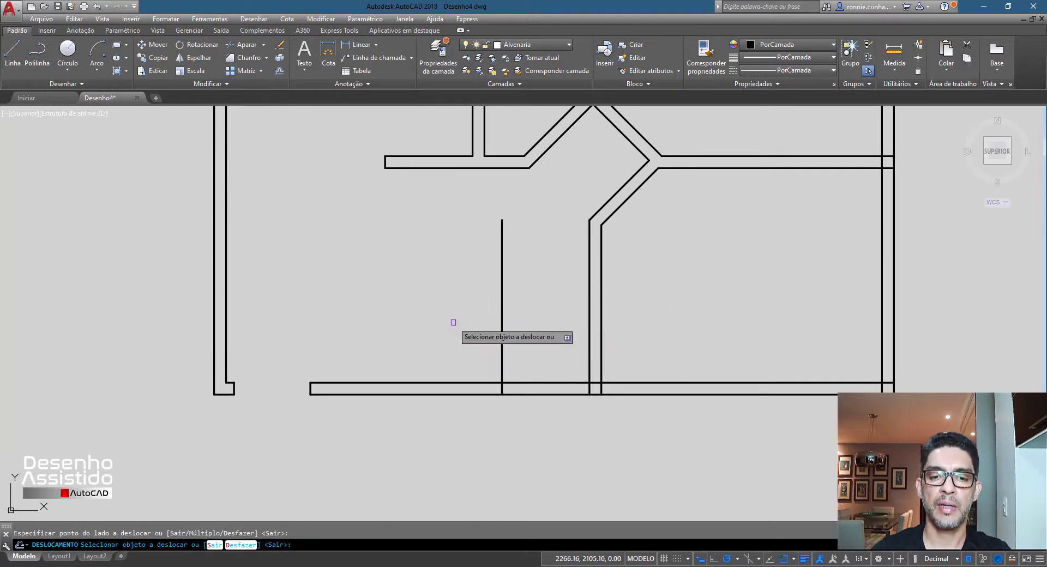
pyautogui.press('Return')
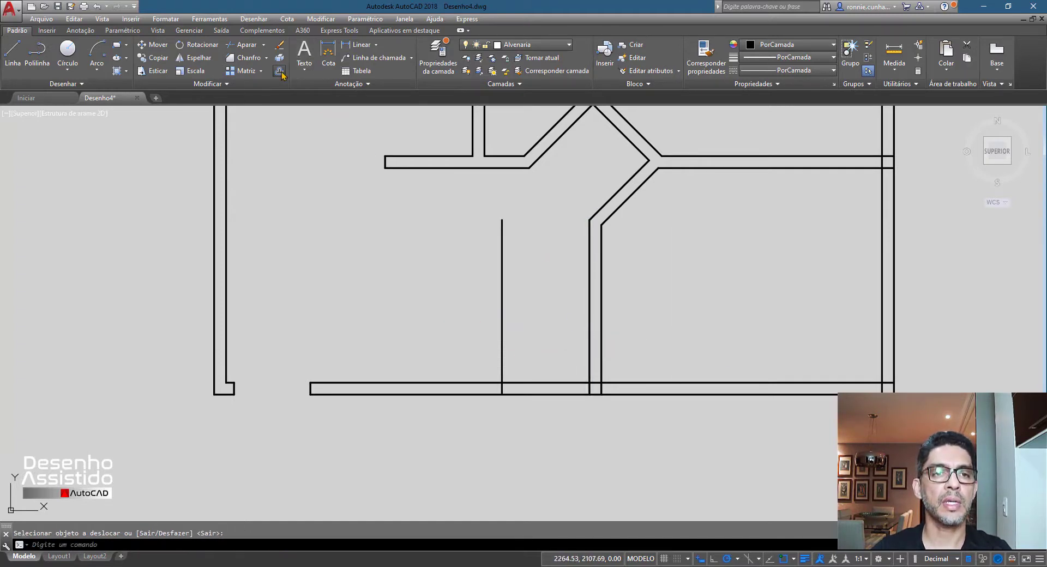
pyautogui.click(282, 73)
pyautogui.press('Return')
pyautogui.write('1.3')
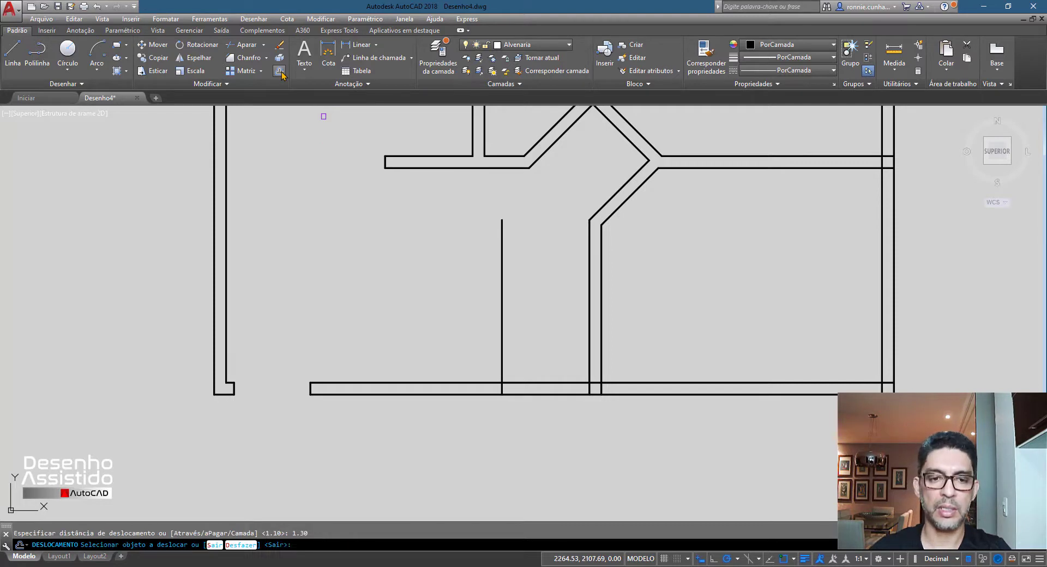
pyautogui.click(502, 292)
pyautogui.click(372, 289)
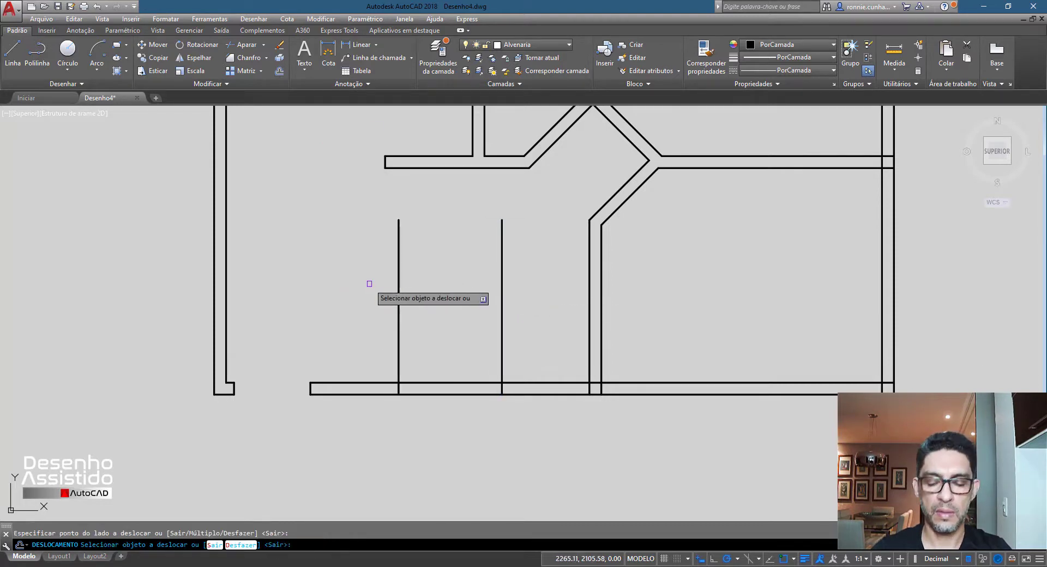
pyautogui.press('Return')
# Trim both window-edge lines and the two bottom wall lines across the 1.30 gap
pyautogui.click(228, 44)
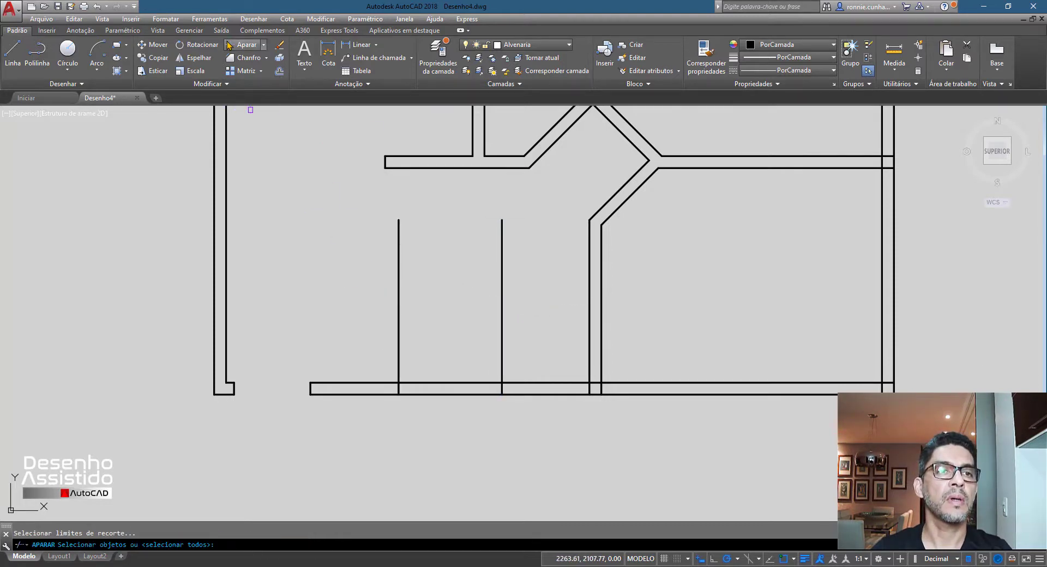
pyautogui.click(502, 328)
pyautogui.click(398, 352)
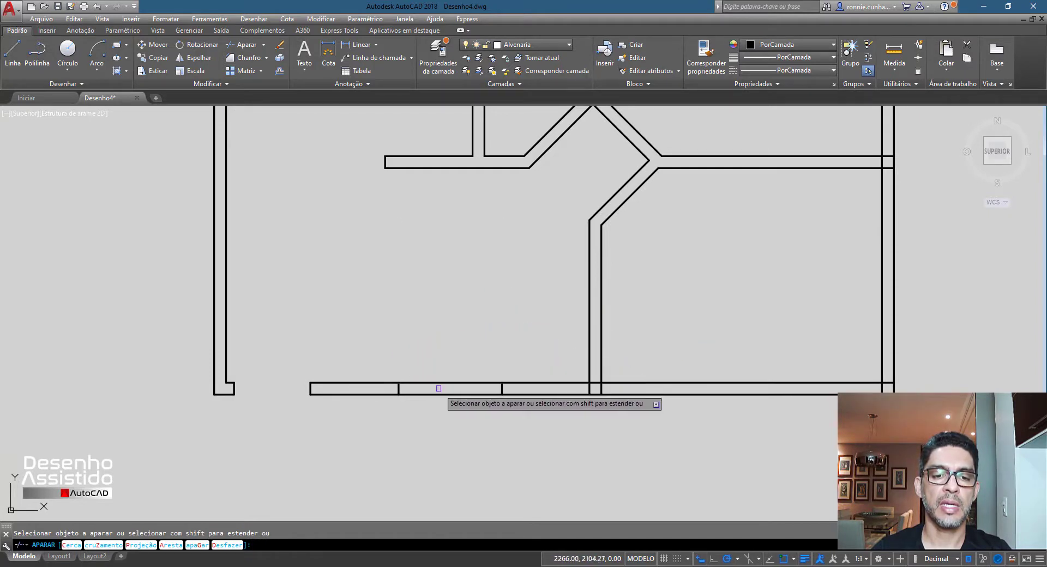
pyautogui.click(436, 382)
pyautogui.click(428, 395)
pyautogui.press('Return')
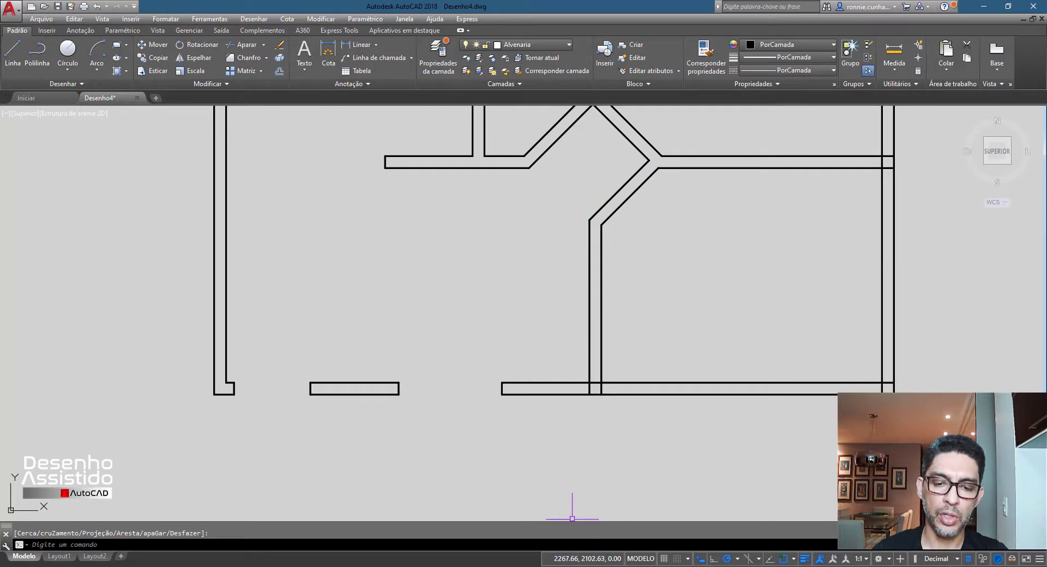
pyautogui.hotkey('alt', 'Tab')
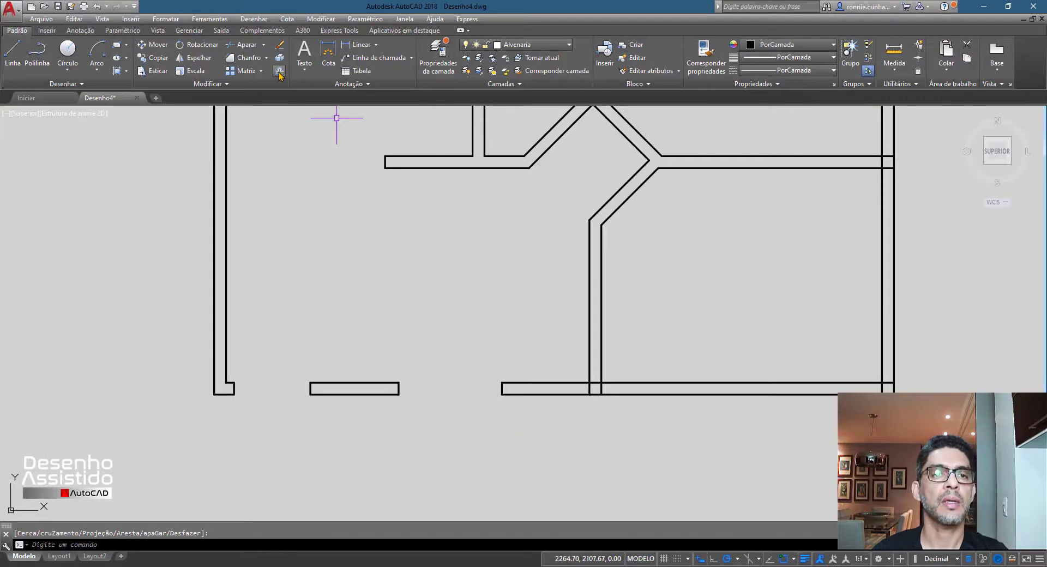
# Offset the hallway wall and the right outer wall 1.12 into the lower-right room
pyautogui.click(279, 71)
pyautogui.write('1.12')
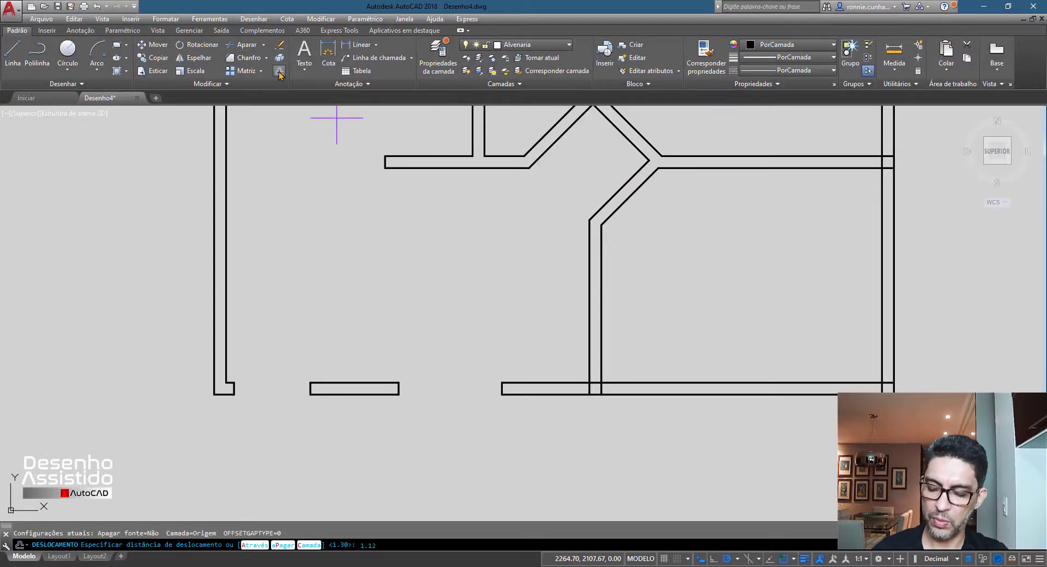
pyautogui.press('Return')
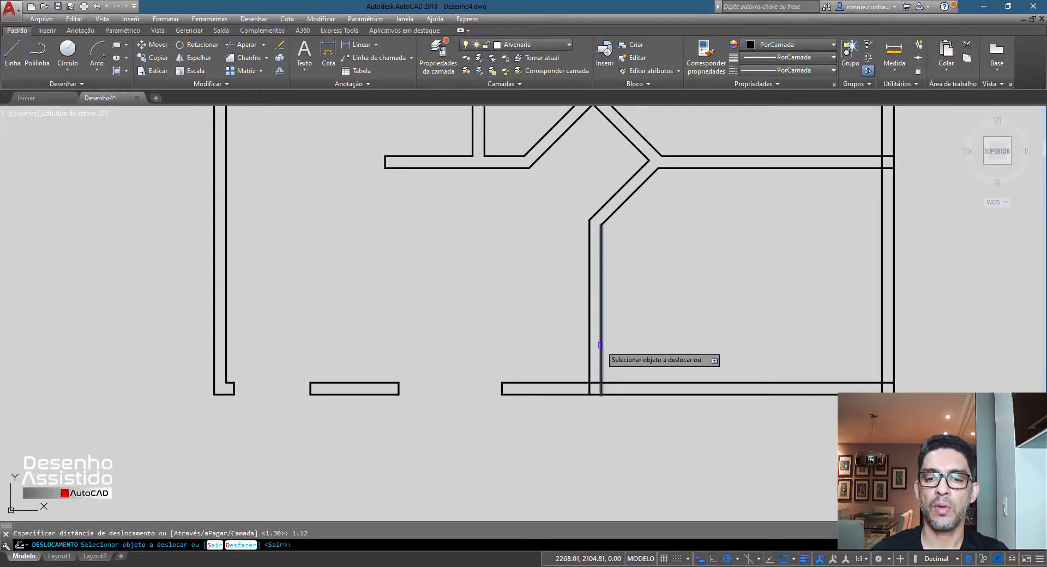
pyautogui.click(600, 345)
pyautogui.click(742, 342)
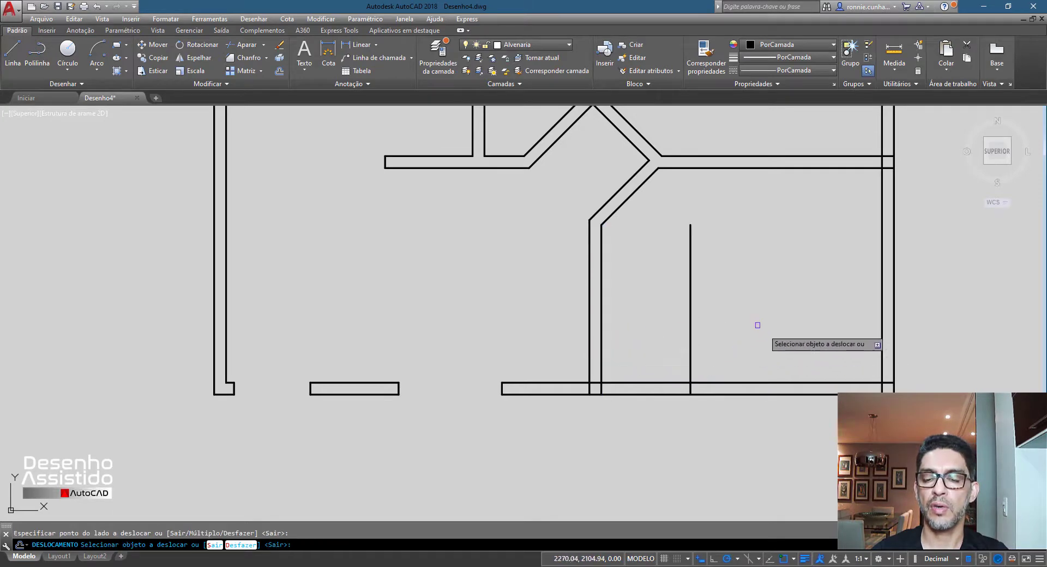
pyautogui.click(884, 356)
pyautogui.click(764, 344)
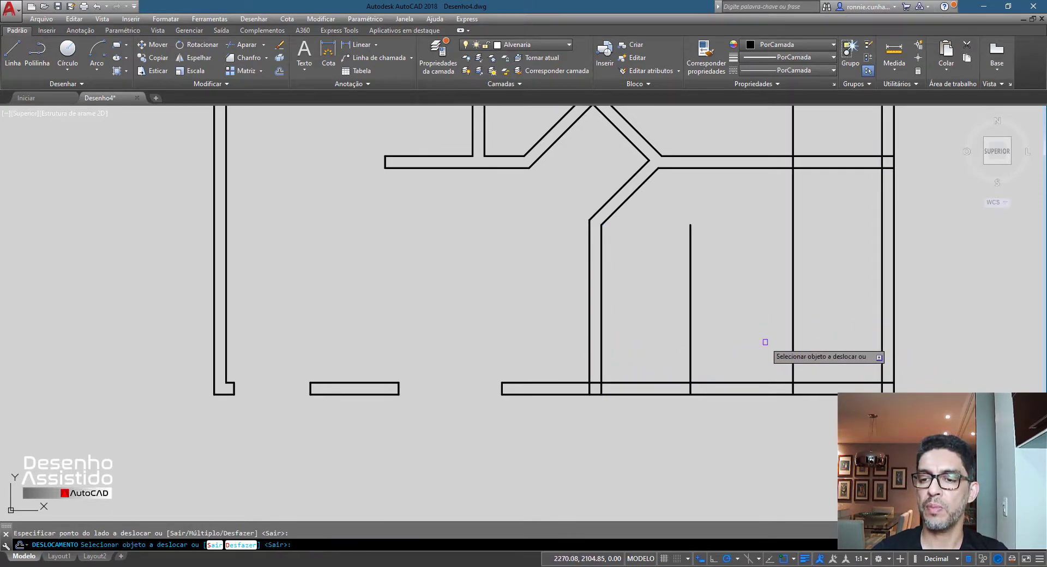
pyautogui.press('Return')
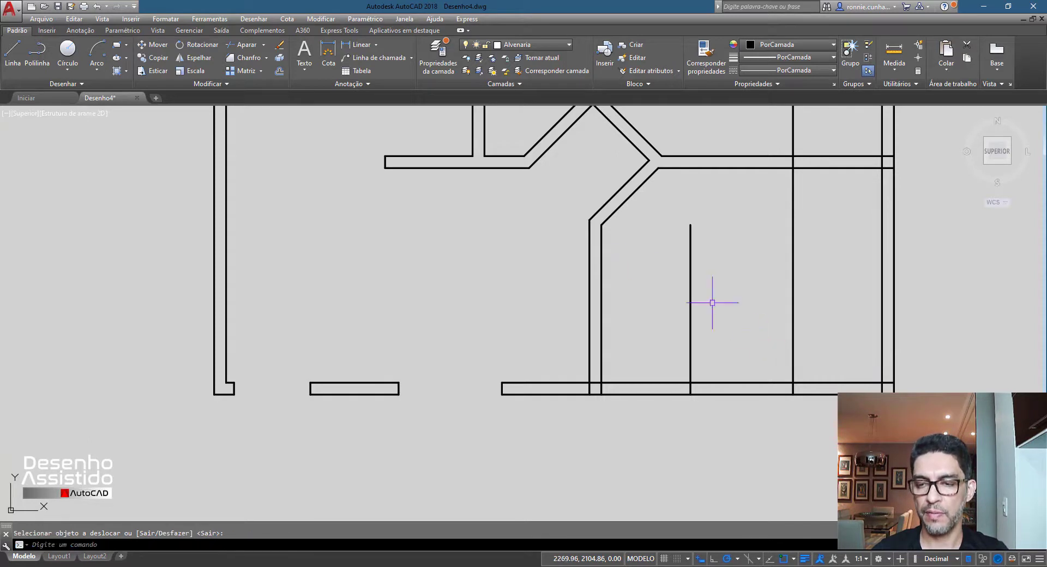
# Trim the new guide lines and cut the bottom wall between them with a crossing window
pyautogui.click(248, 46)
pyautogui.press('Return')
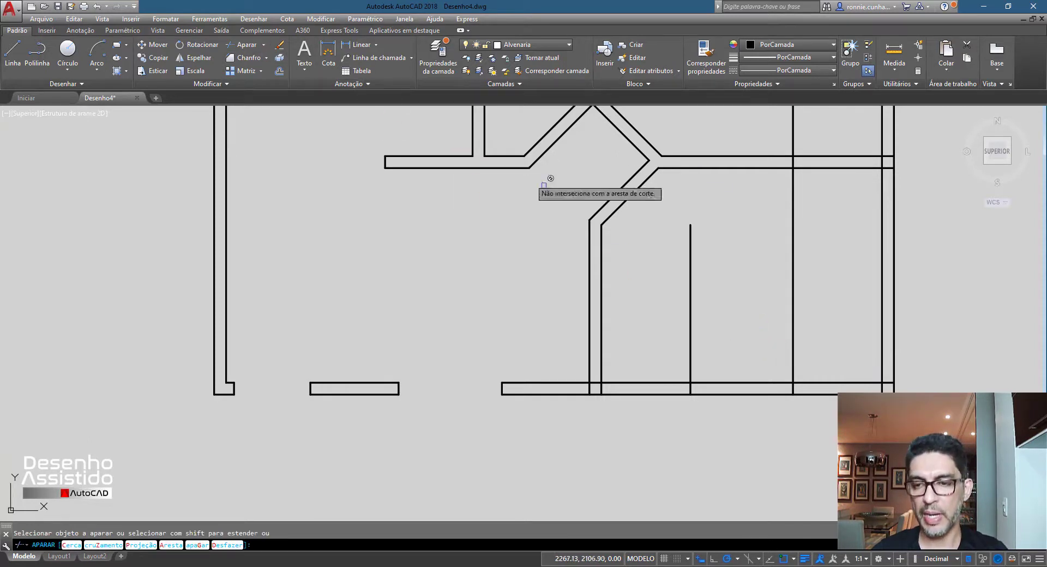
pyautogui.click(884, 351)
pyautogui.click(642, 308)
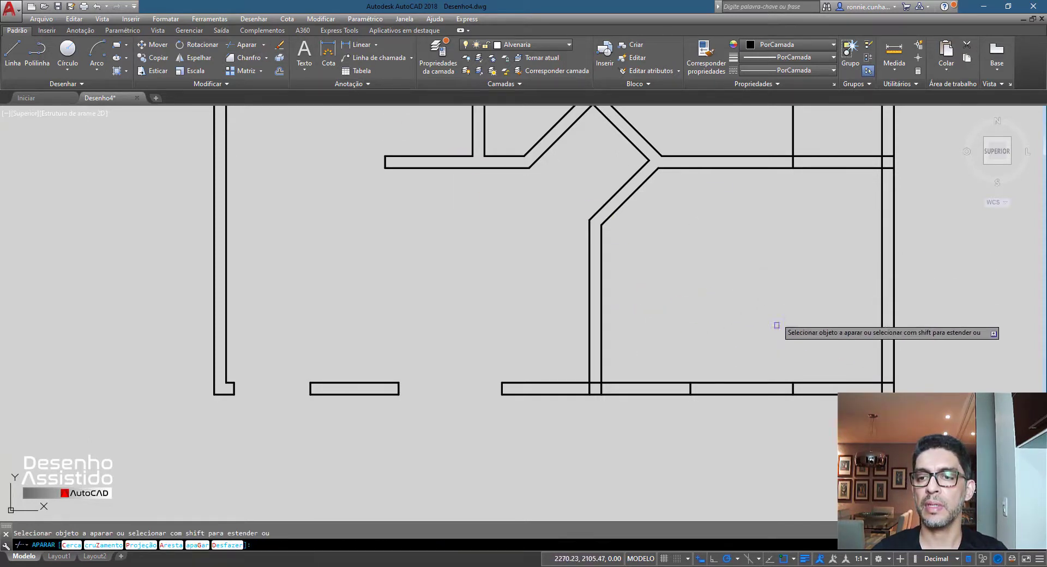
pyautogui.click(765, 438)
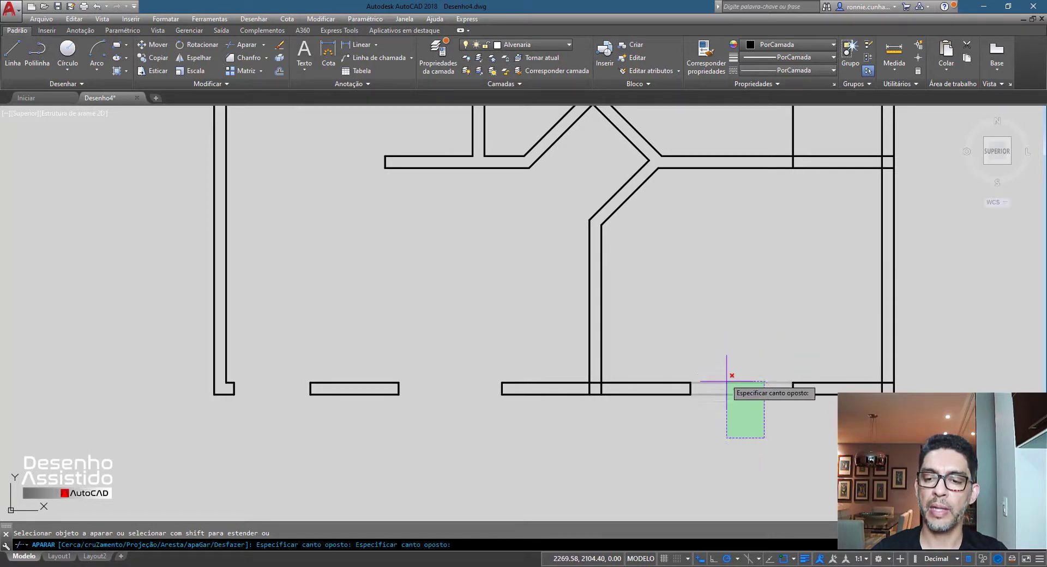
pyautogui.click(717, 319)
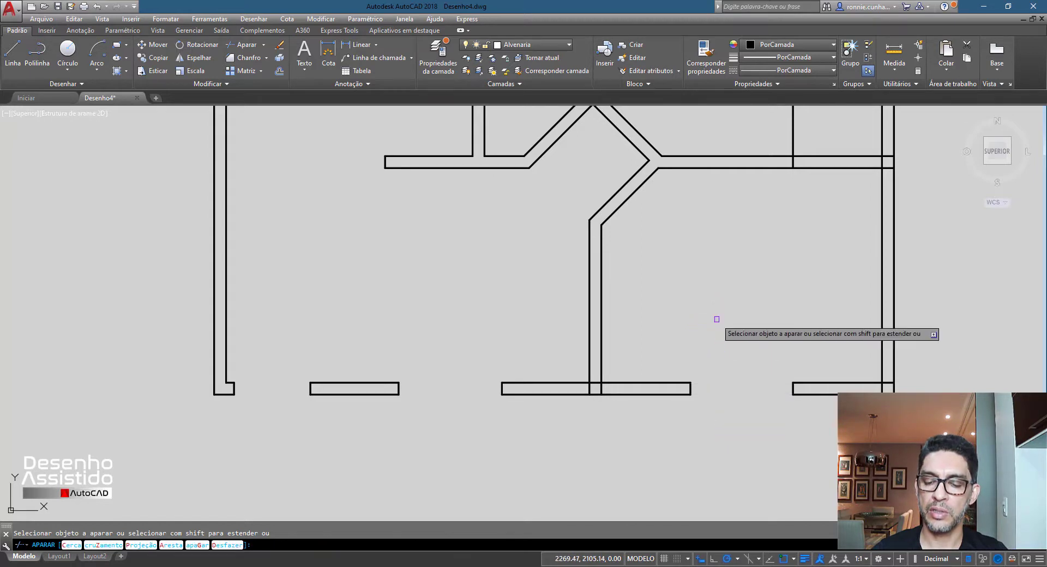
pyautogui.press('Return')
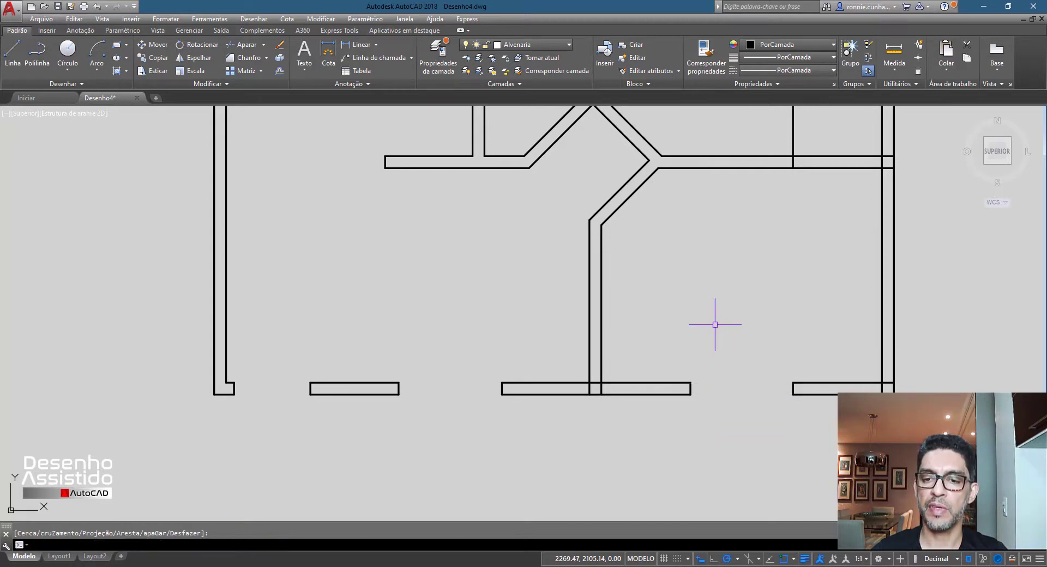
# Delete the leftover vertical line in the upper room
pyautogui.scroll(-4, 710, 346)
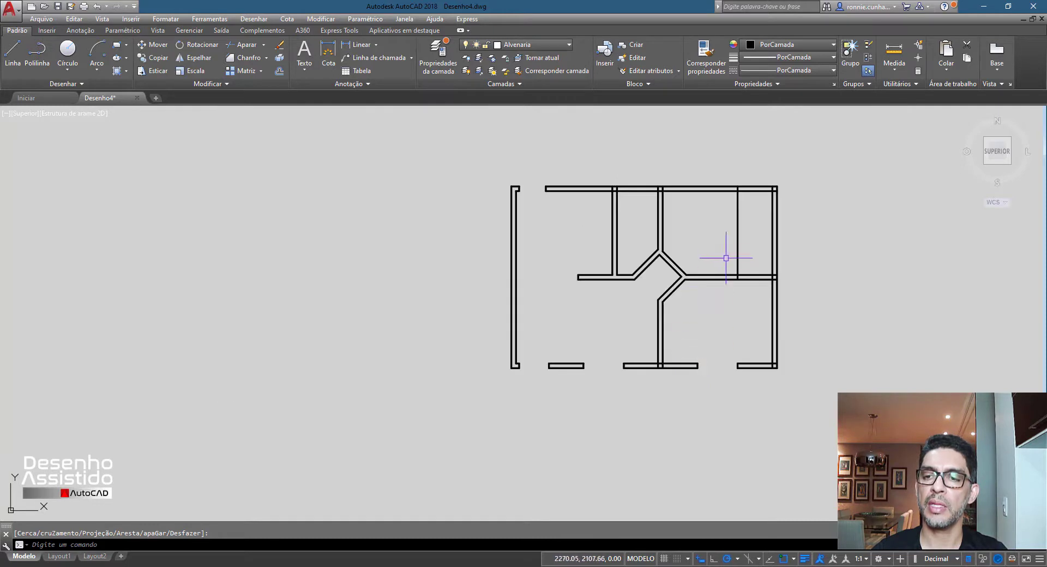
pyautogui.click(738, 255)
pyautogui.press('Delete')
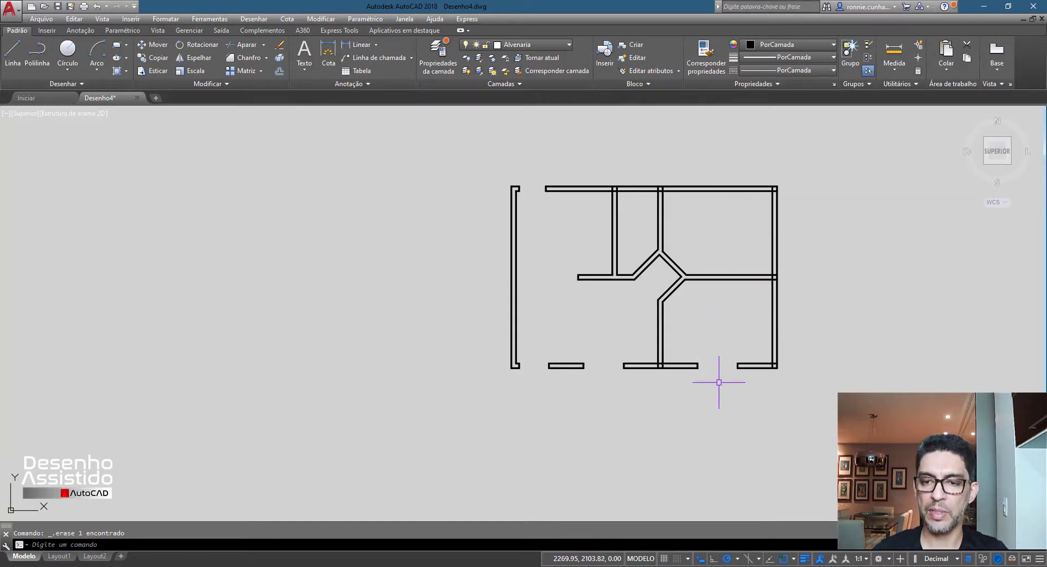
pyautogui.scroll(4, 715, 371)
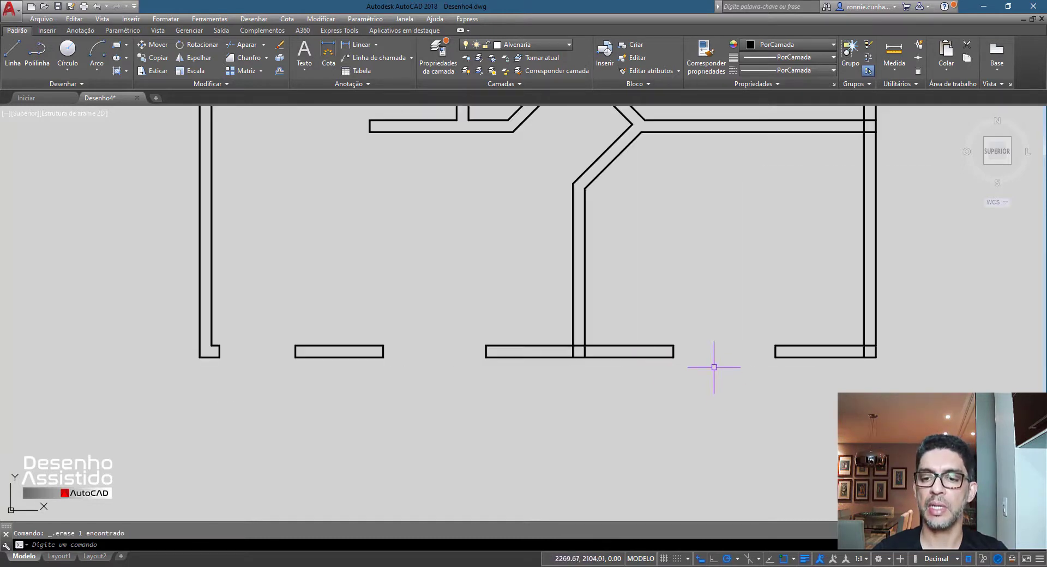
# Trim the wall line crossing the right junction, using all lines as cutting edges
pyautogui.click(237, 44)
pyautogui.press('Return')
pyautogui.scroll(2, 597, 366)
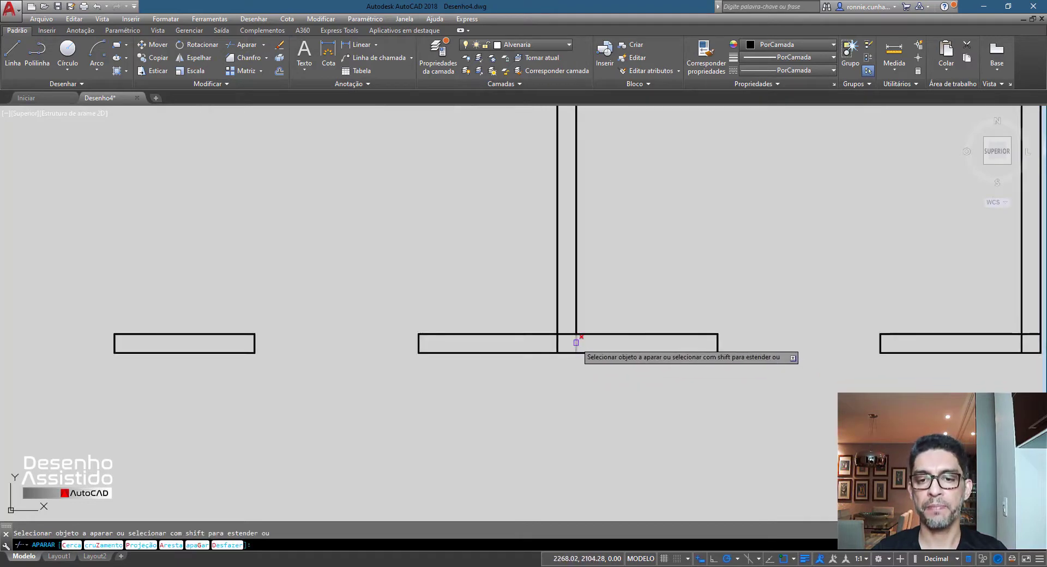
pyautogui.scroll(-4, 531, 344)
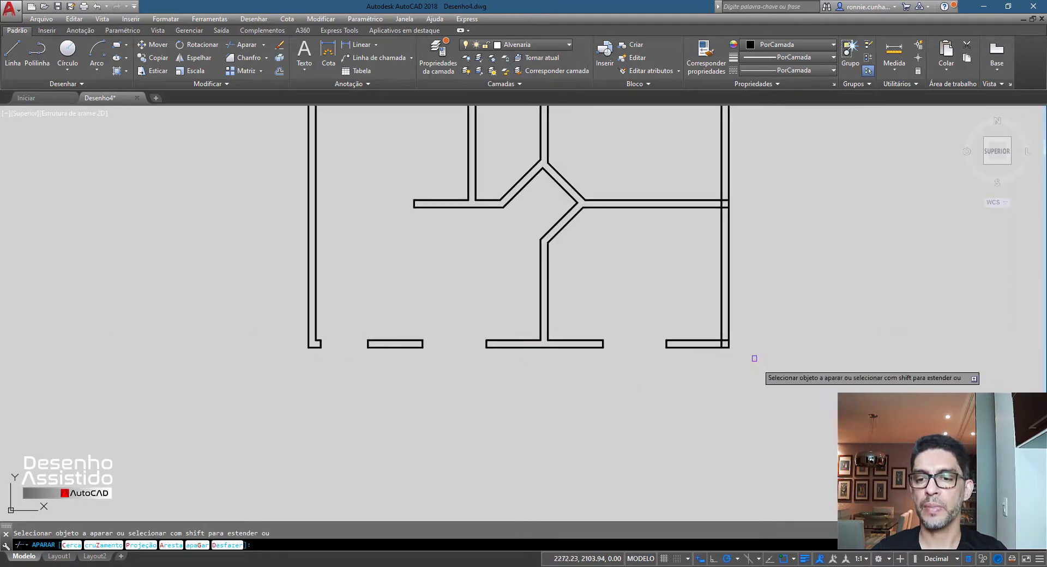
pyautogui.scroll(6, 733, 341)
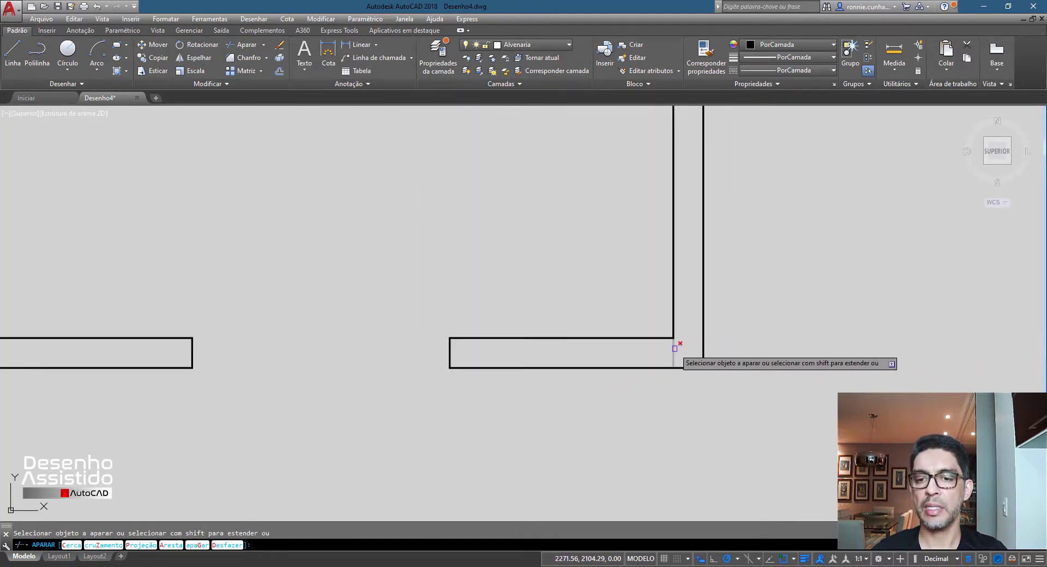
pyautogui.scroll(-6, 680, 362)
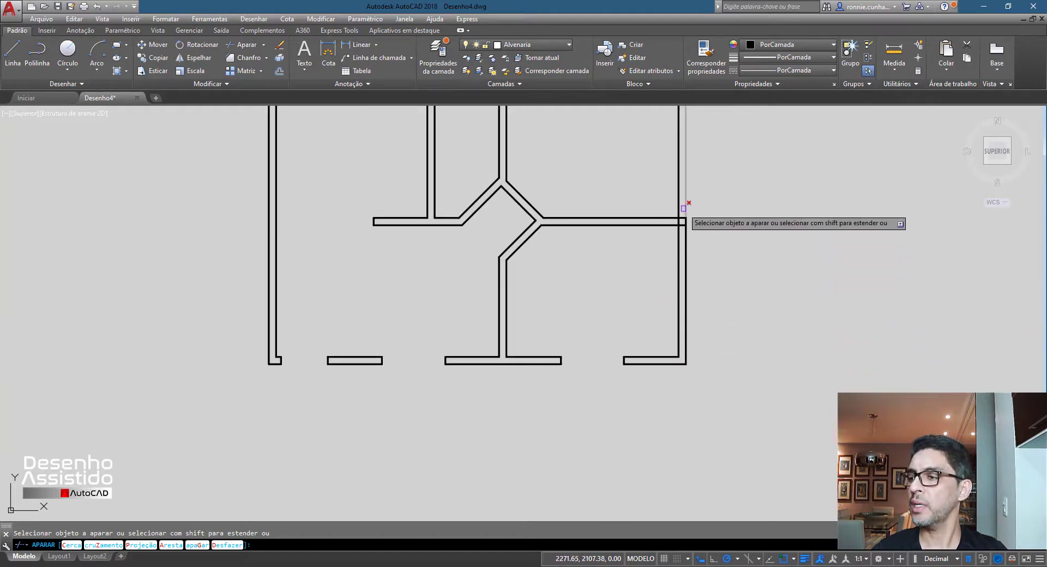
pyautogui.scroll(4, 685, 221)
pyautogui.click(669, 241)
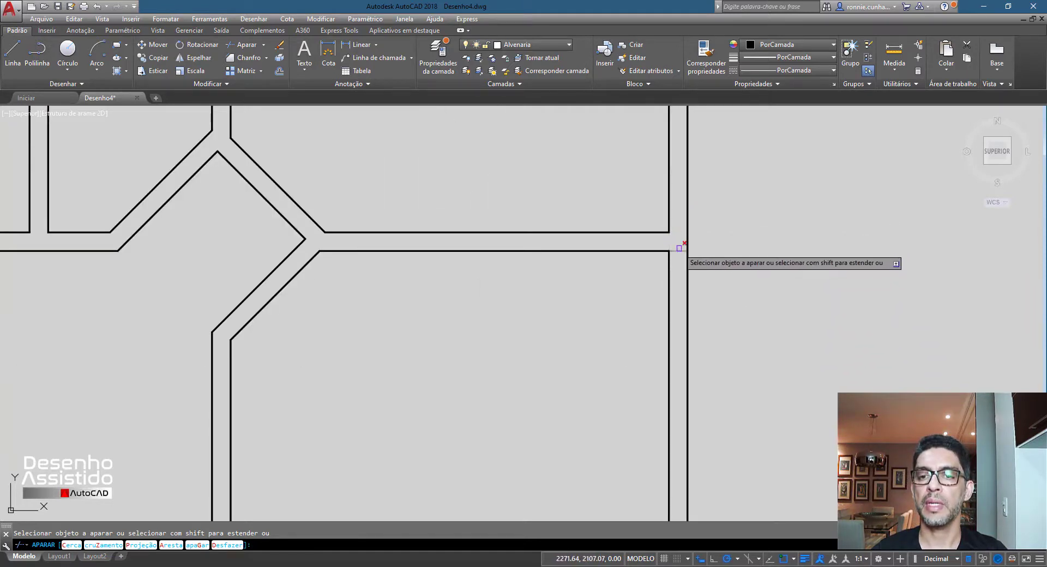
pyautogui.scroll(-4, 674, 273)
pyautogui.press('Return')
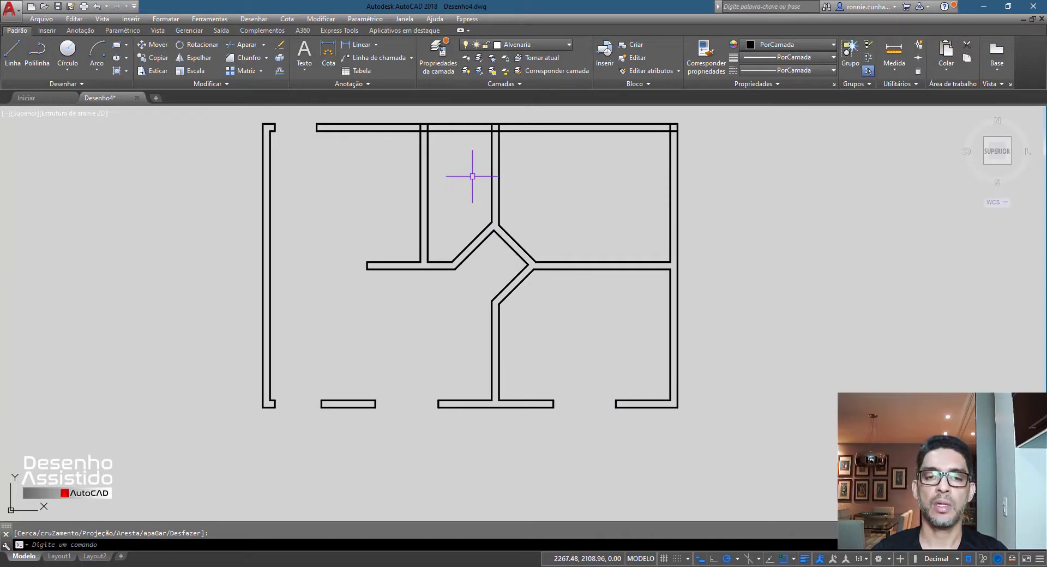
pyautogui.scroll(-2, 472, 176)
pyautogui.scroll(4, 462, 133)
pyautogui.scroll(2, 445, 141)
pyautogui.scroll(-2, 395, 195)
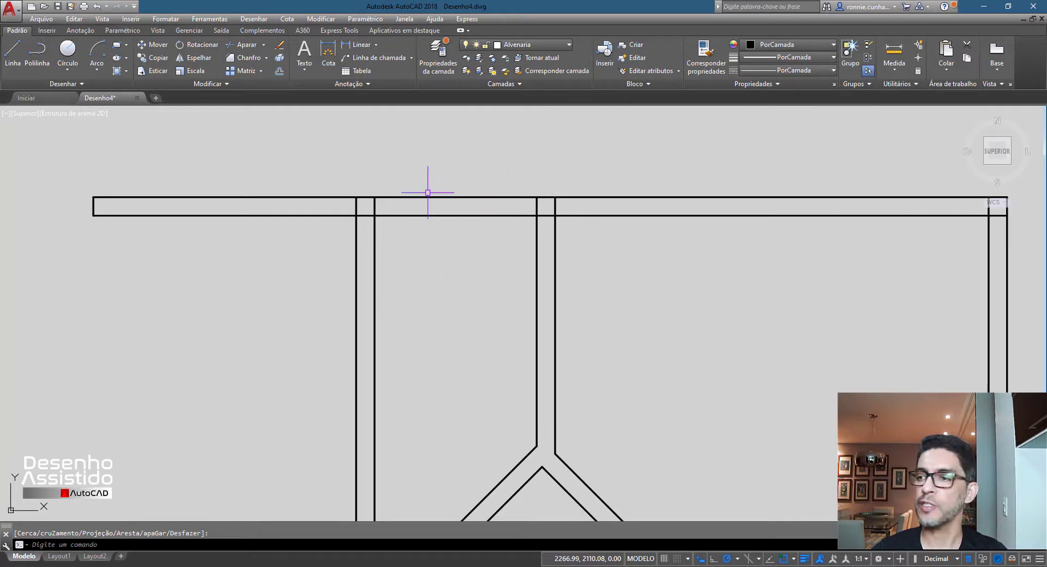
pyautogui.scroll(-2, 427, 192)
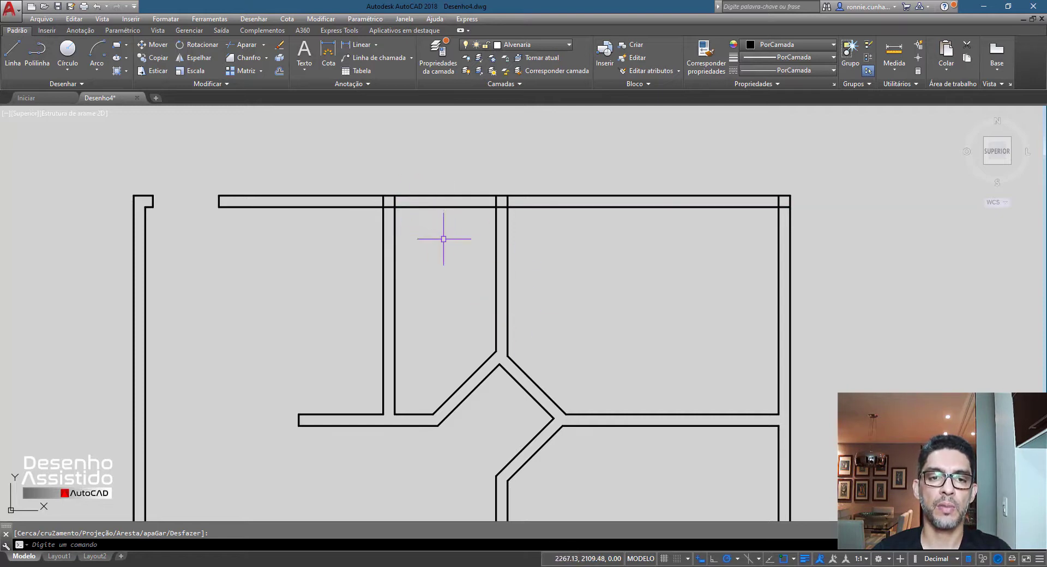
pyautogui.moveTo(634, 261)
pyautogui.mouseDown(button='middle')
pyautogui.moveTo(553, 239)
pyautogui.moveTo(490, 241)
pyautogui.mouseUp(button='middle')
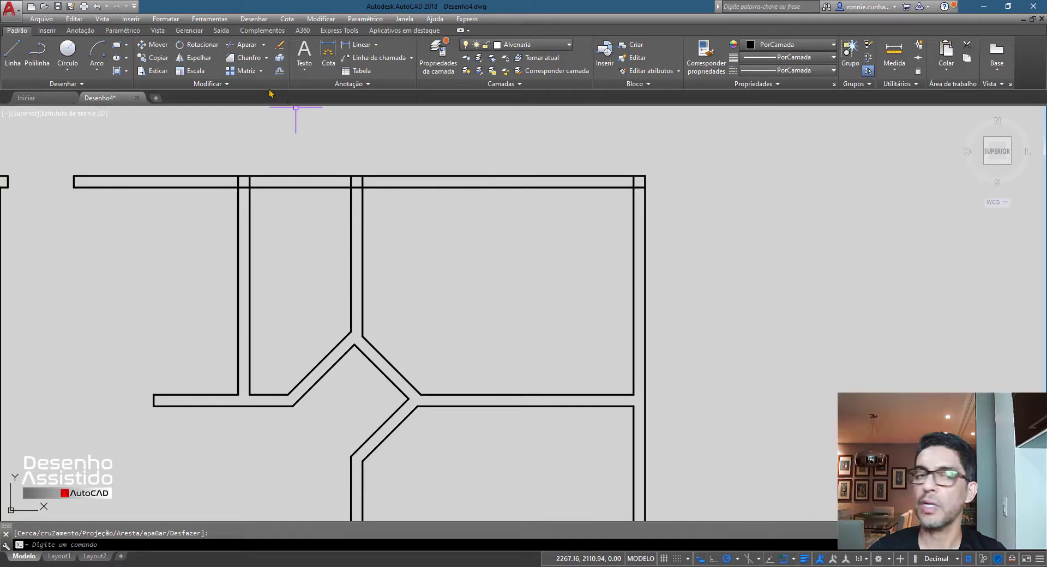
# Offset an upper-room wall line and the right outer wall line inward by 1.12
pyautogui.click(278, 73)
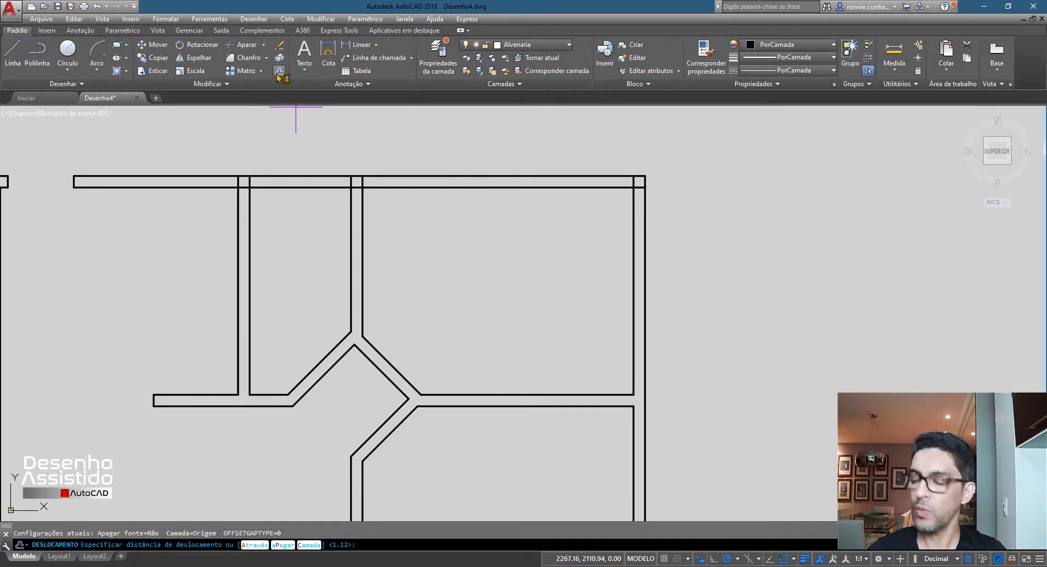
pyautogui.write('1.1')
pyautogui.press('Return')
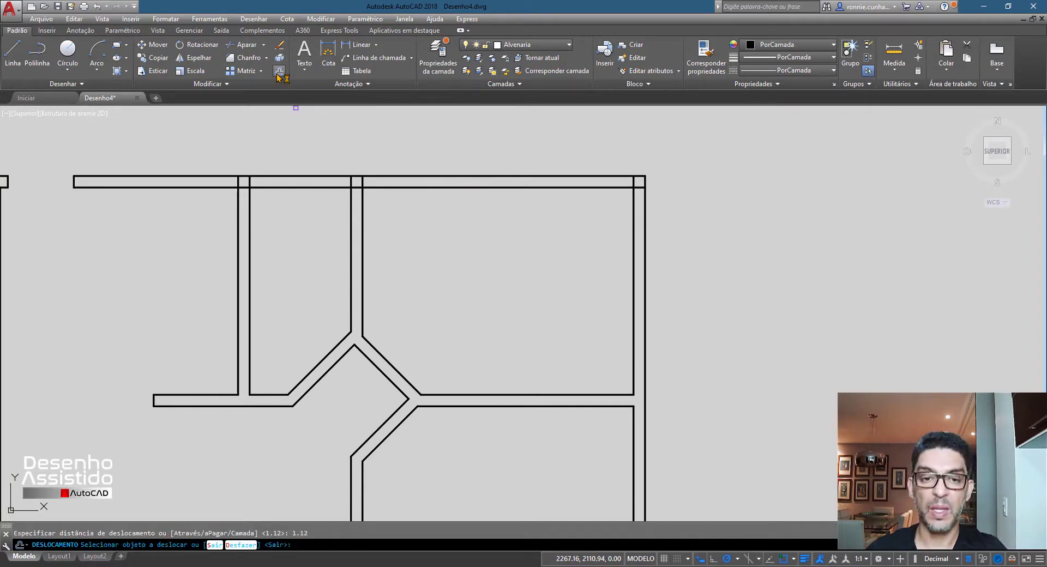
pyautogui.click(363, 215)
pyautogui.click(351, 215)
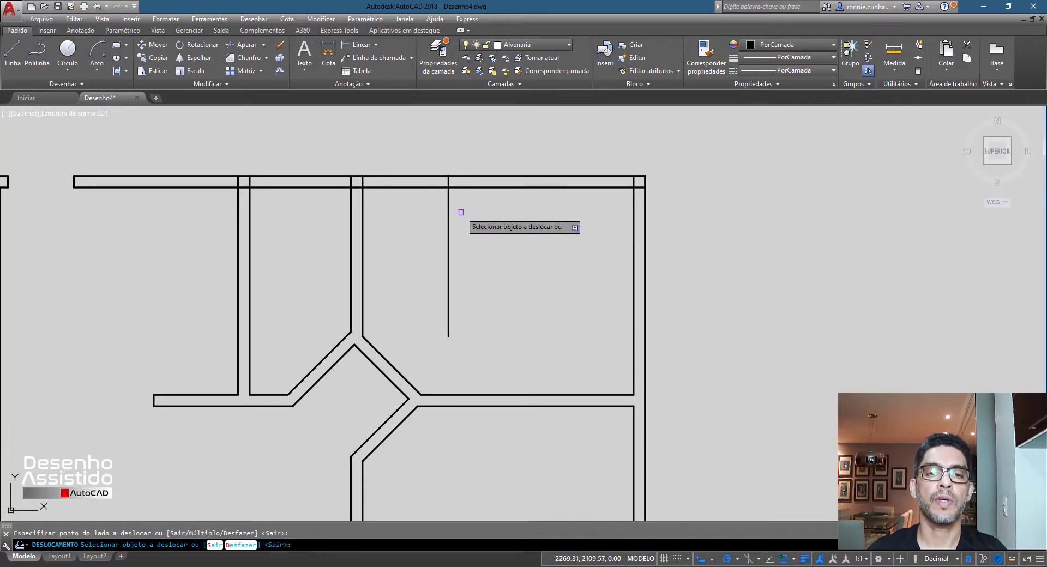
pyautogui.click(635, 207)
pyautogui.click(529, 209)
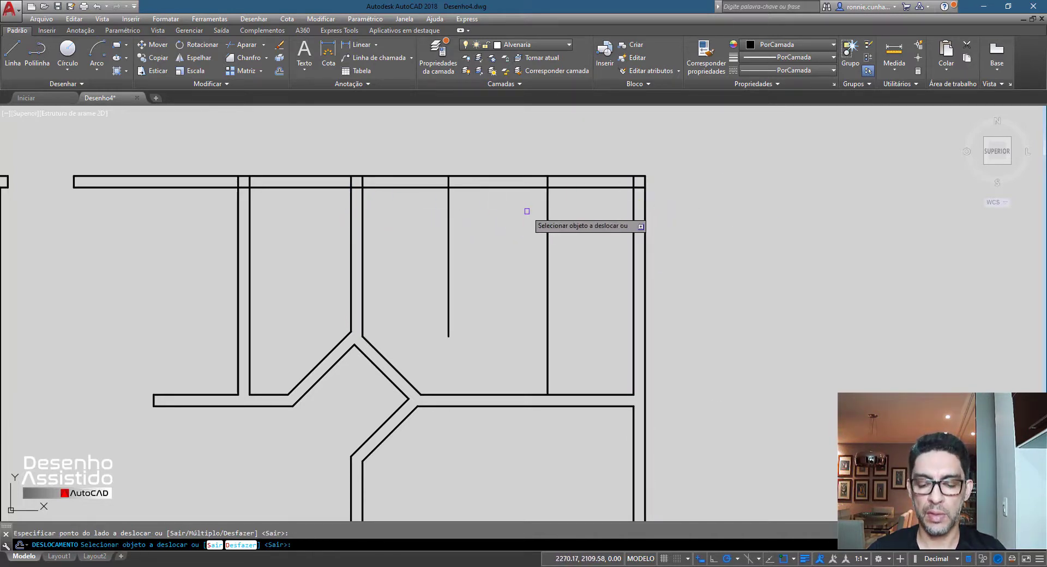
pyautogui.press('Return')
# Trim both new guide lines back to the top wall and cut its lines with a crossing window
pyautogui.click(243, 45)
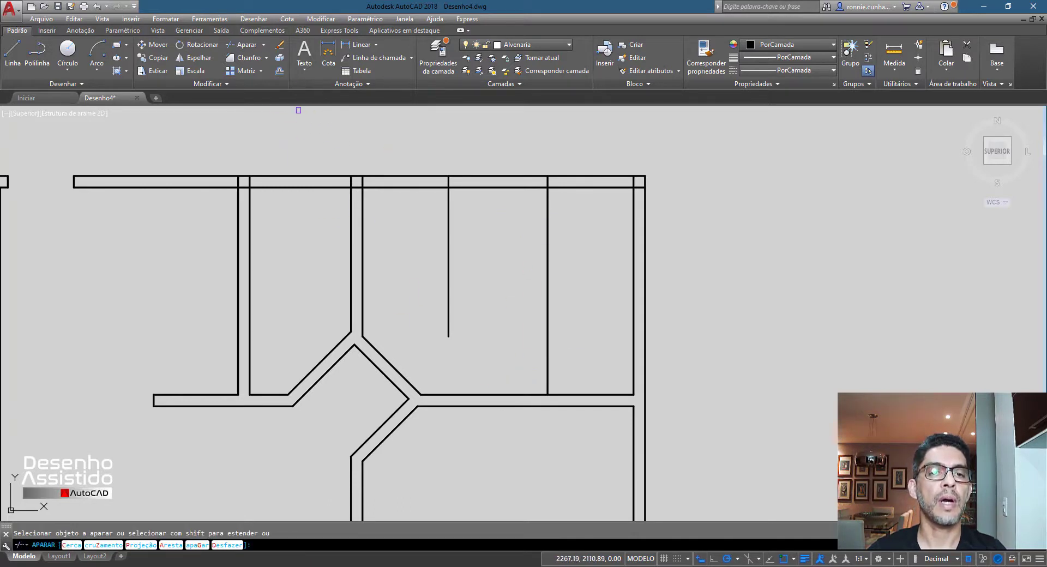
pyautogui.click(548, 335)
pyautogui.click(449, 292)
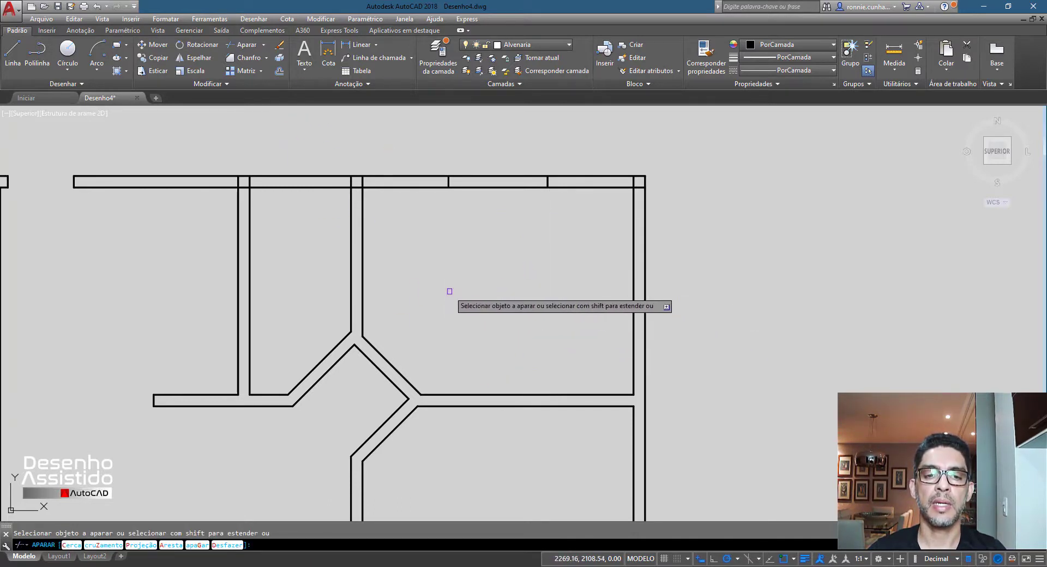
pyautogui.click(490, 183)
pyautogui.click(502, 222)
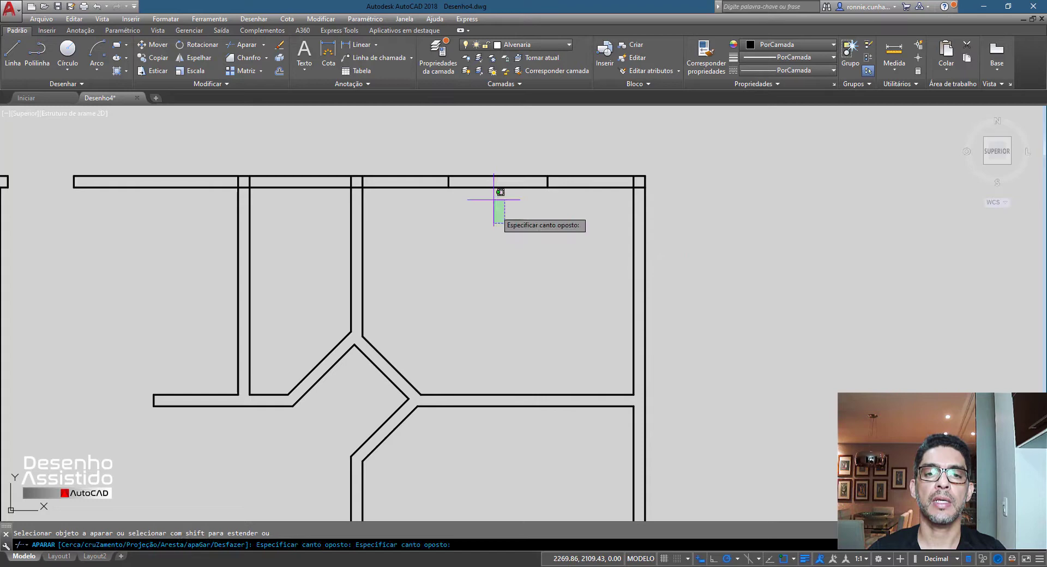
pyautogui.click(476, 149)
# Trim away the leftover top-wall segment to finish the opening
pyautogui.scroll(2, 639, 177)
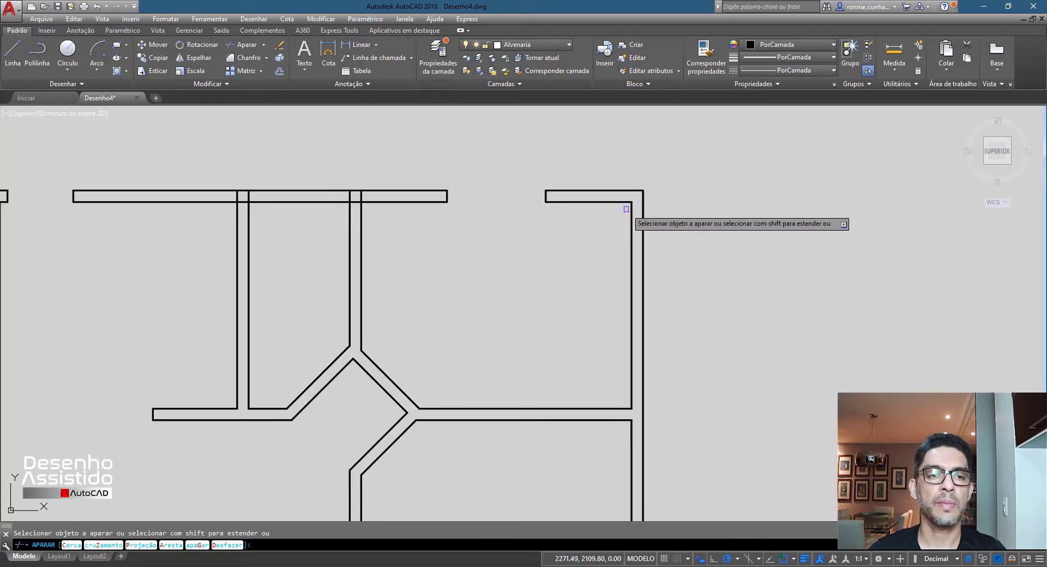
pyautogui.scroll(-2, 632, 207)
pyautogui.scroll(-1, 425, 235)
pyautogui.scroll(-1, 445, 234)
pyautogui.scroll(2, 415, 227)
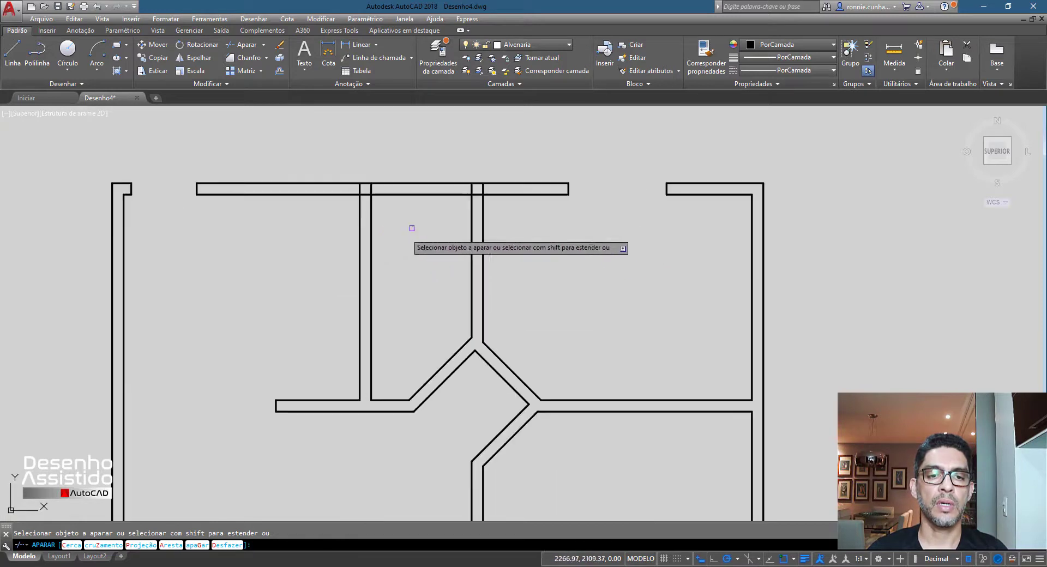
pyautogui.click(428, 201)
pyautogui.press('Return')
pyautogui.scroll(-4, 499, 201)
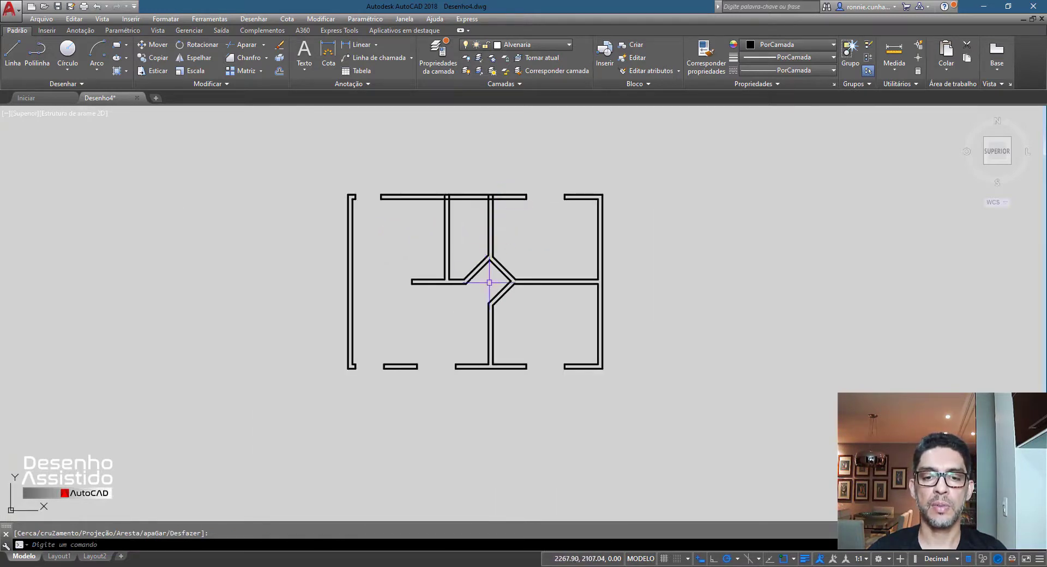
pyautogui.scroll(2, 493, 267)
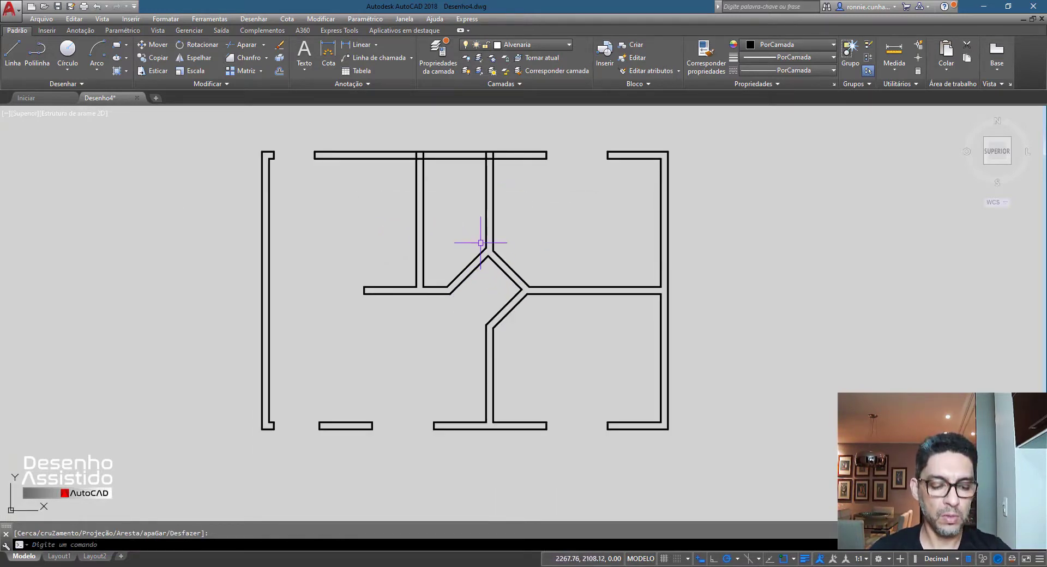
# Zoom a window around the whole floor plan, then switch to the reference PDF in Foxit Reader
pyautogui.write('z')
pyautogui.press('Return')
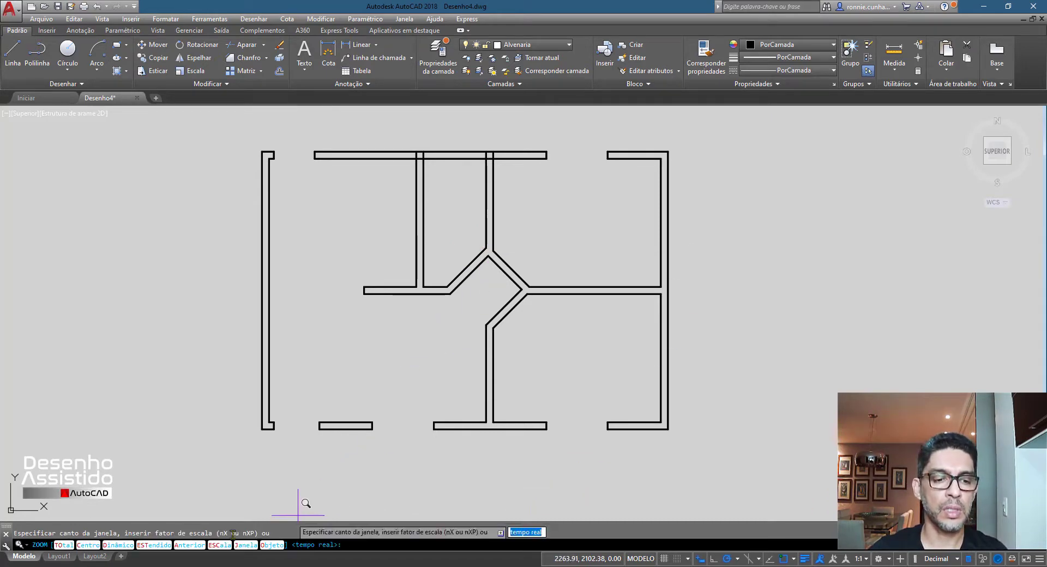
pyautogui.write('j')
pyautogui.press('Return')
pyautogui.click(246, 151)
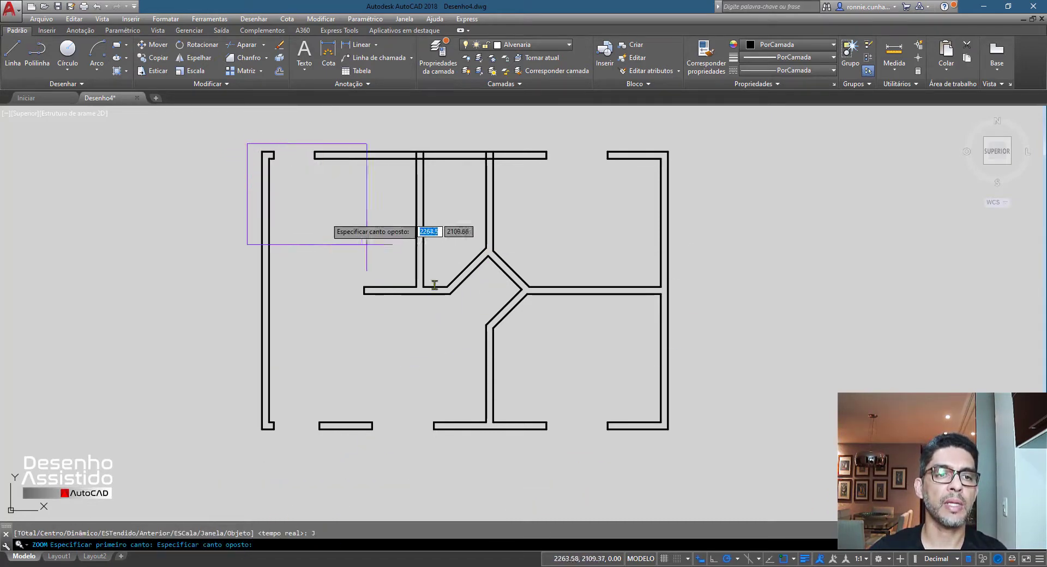
pyautogui.click(672, 432)
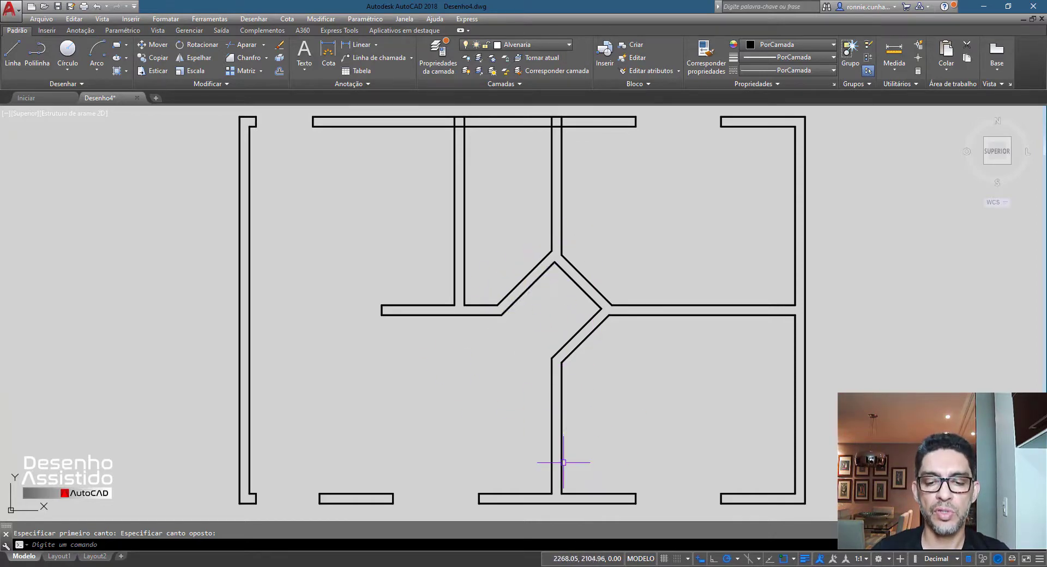
pyautogui.hotkey('alt', 'Tab')
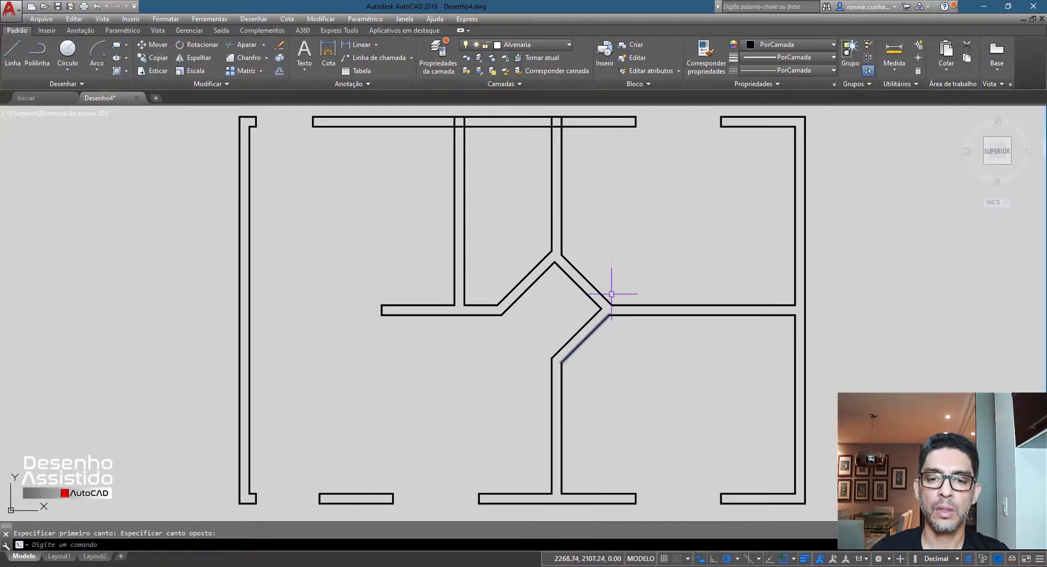
# With midpoint snap on, draw a short line across the diagonal wall at its midpoint
pyautogui.scroll(3, 613, 285)
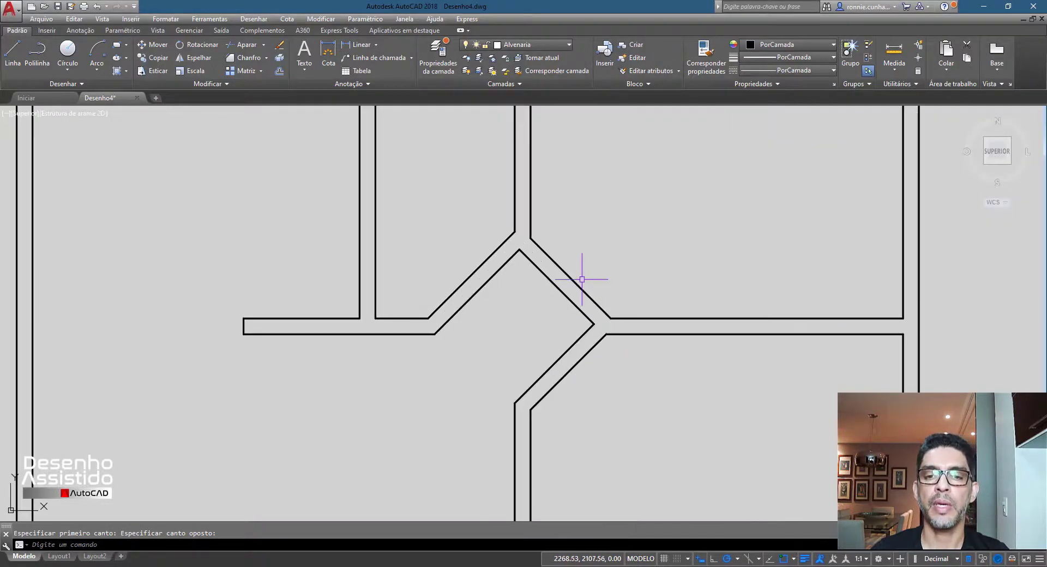
pyautogui.press('Escape')
pyautogui.click(13, 53)
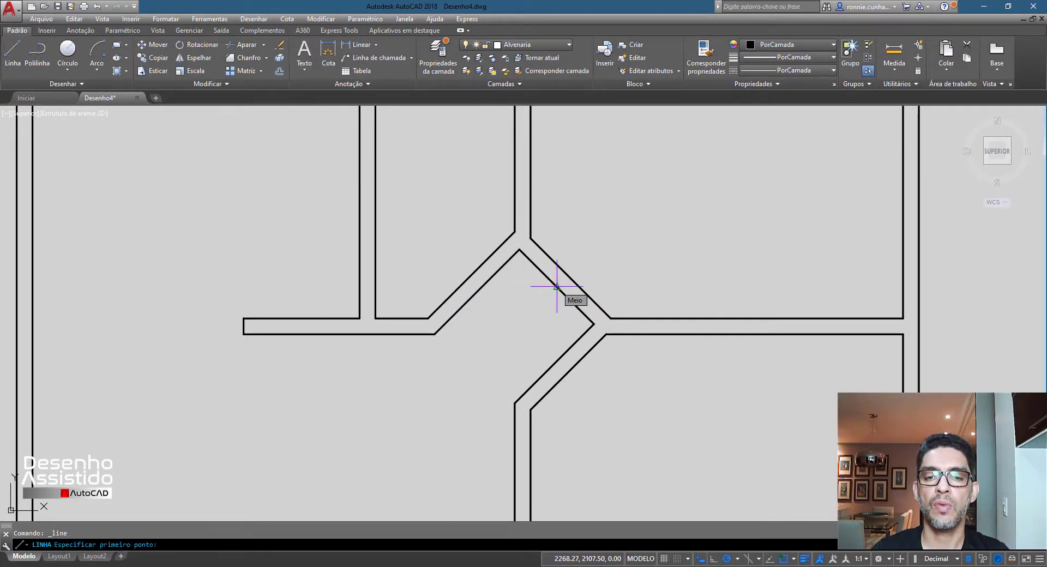
pyautogui.click(790, 562)
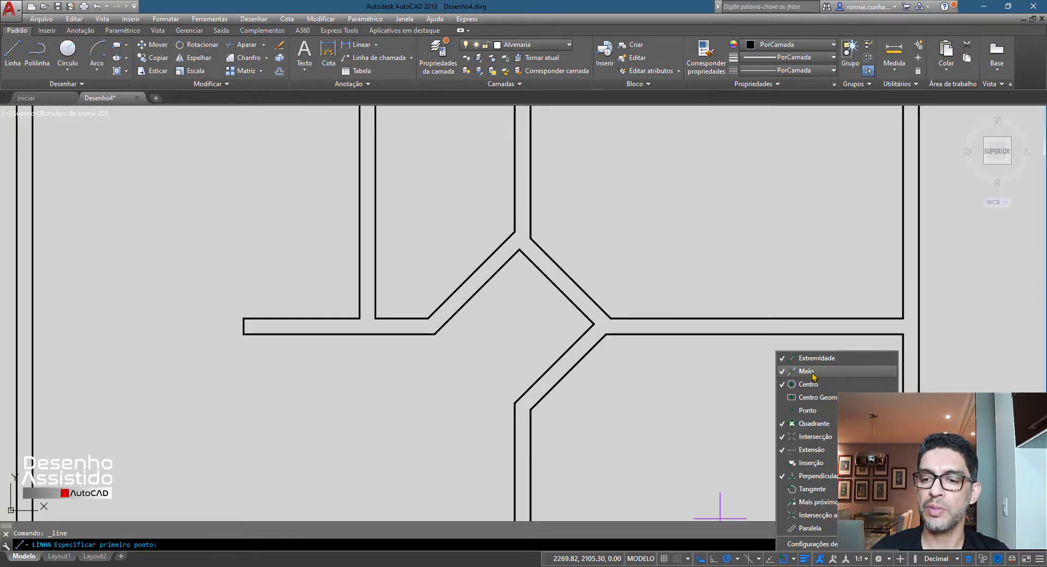
pyautogui.click(636, 275)
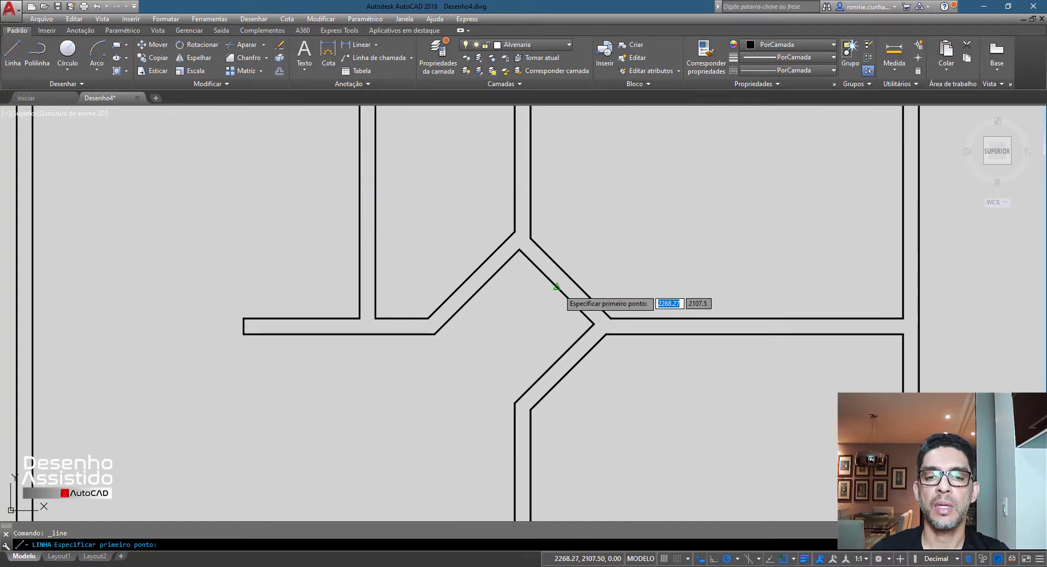
pyautogui.click(557, 287)
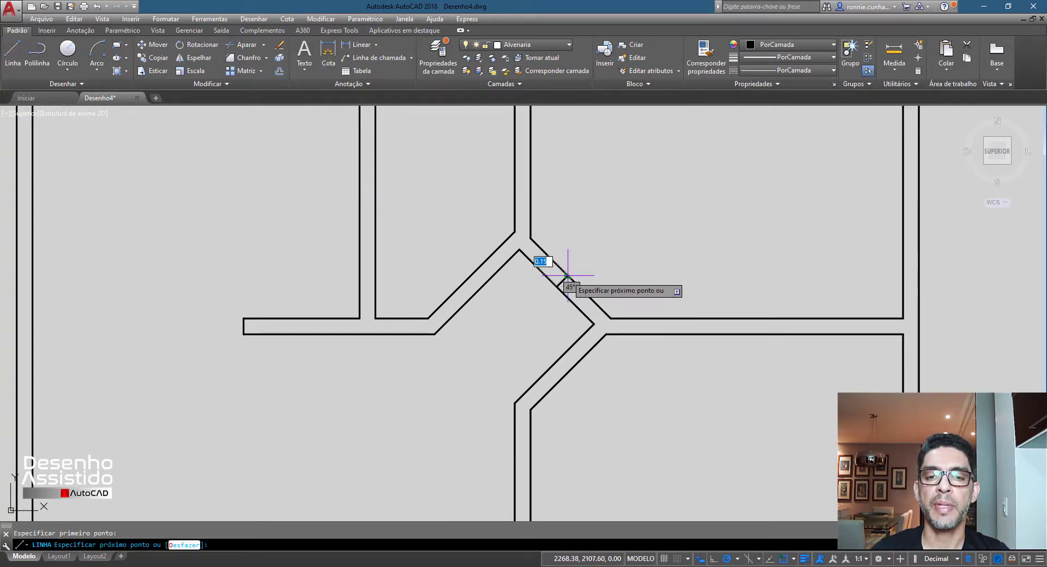
pyautogui.click(568, 276)
pyautogui.press('Return')
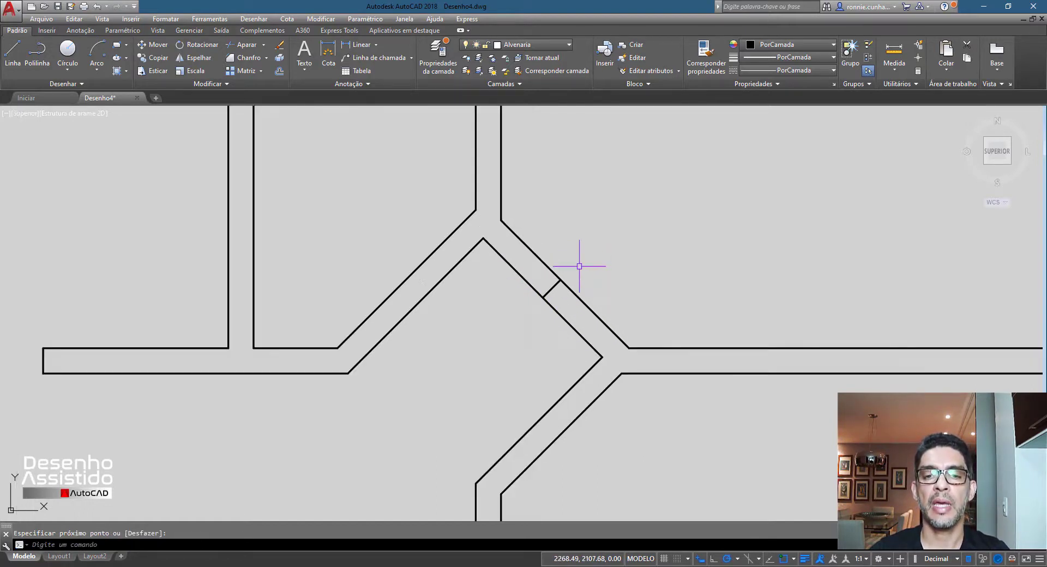
# Offset the short cross line 0.4 toward both the upper and lower junctions
pyautogui.scroll(2, 578, 261)
pyautogui.scroll(2, 543, 286)
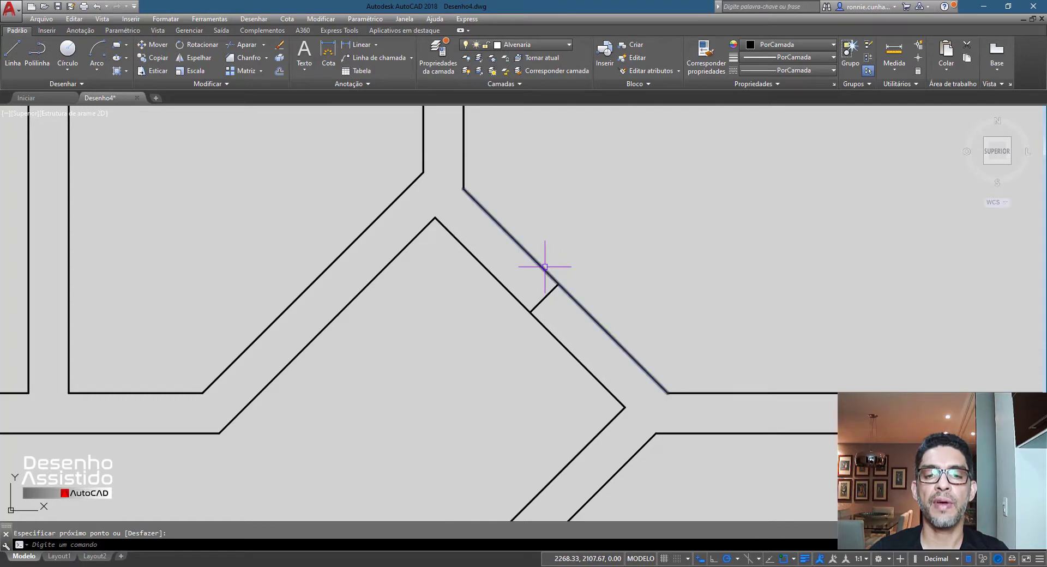
pyautogui.scroll(-2, 541, 272)
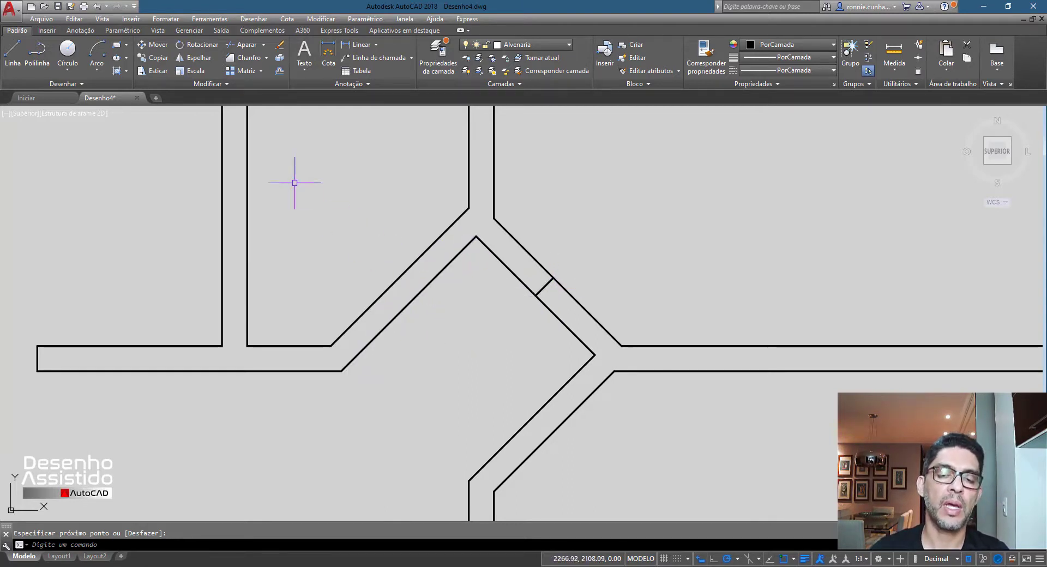
pyautogui.click(279, 72)
pyautogui.write('.4')
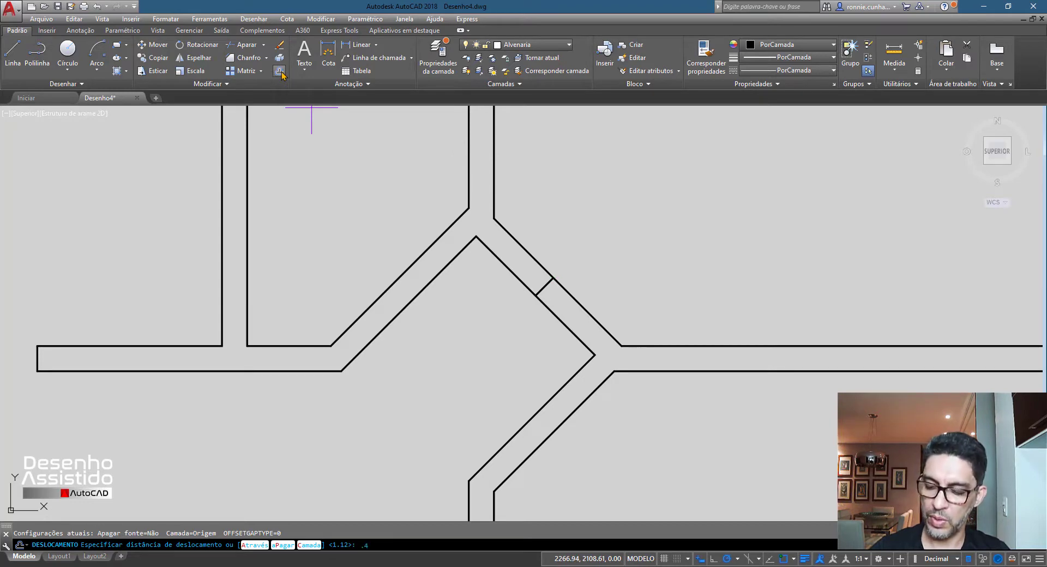
pyautogui.press('Return')
pyautogui.click(545, 287)
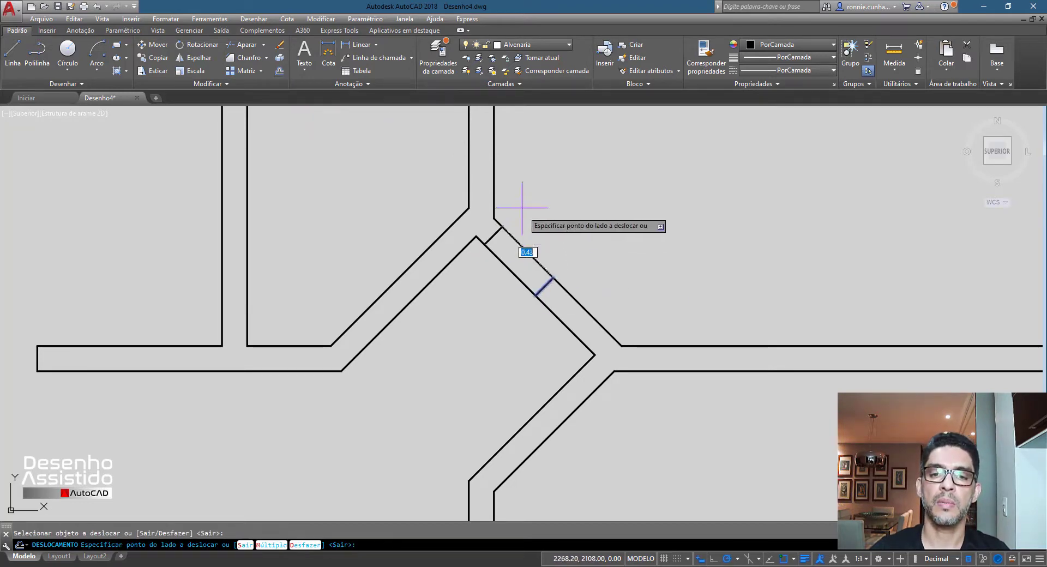
pyautogui.click(522, 207)
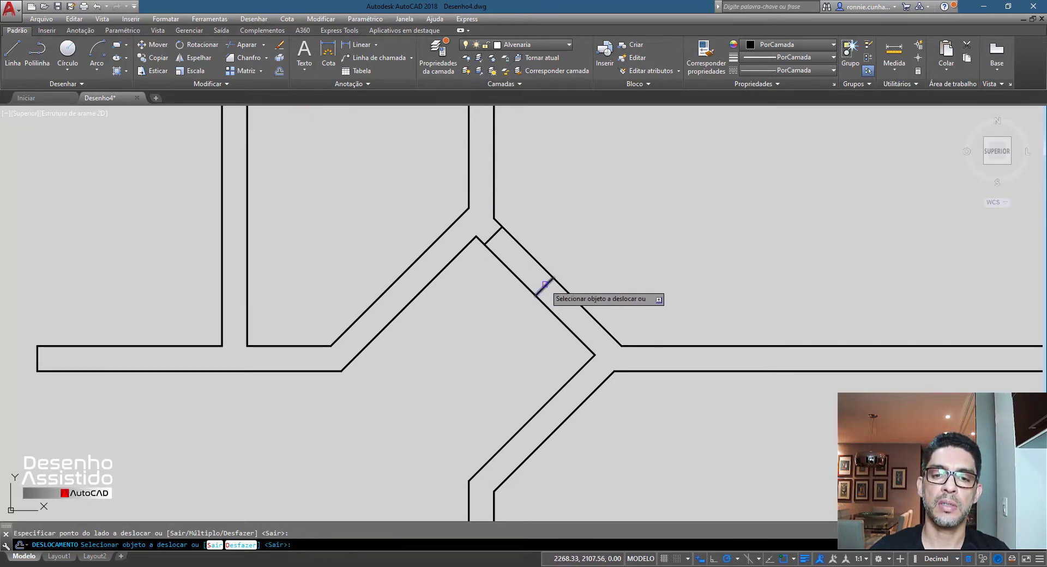
pyautogui.click(545, 285)
pyautogui.click(570, 319)
pyautogui.press('Return')
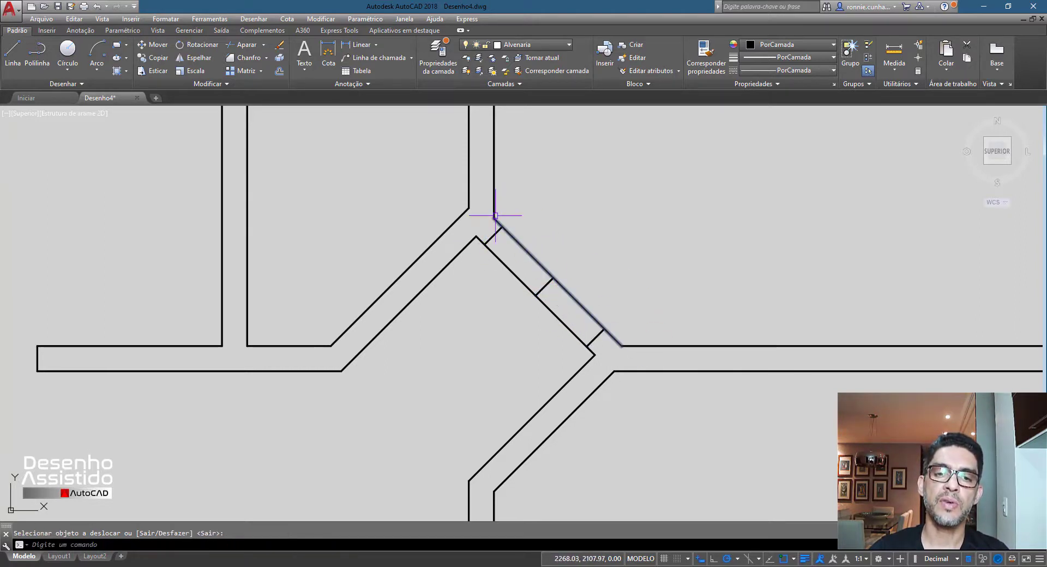
# Delete the middle cross line after a cancelled distance measurement
pyautogui.click(894, 55)
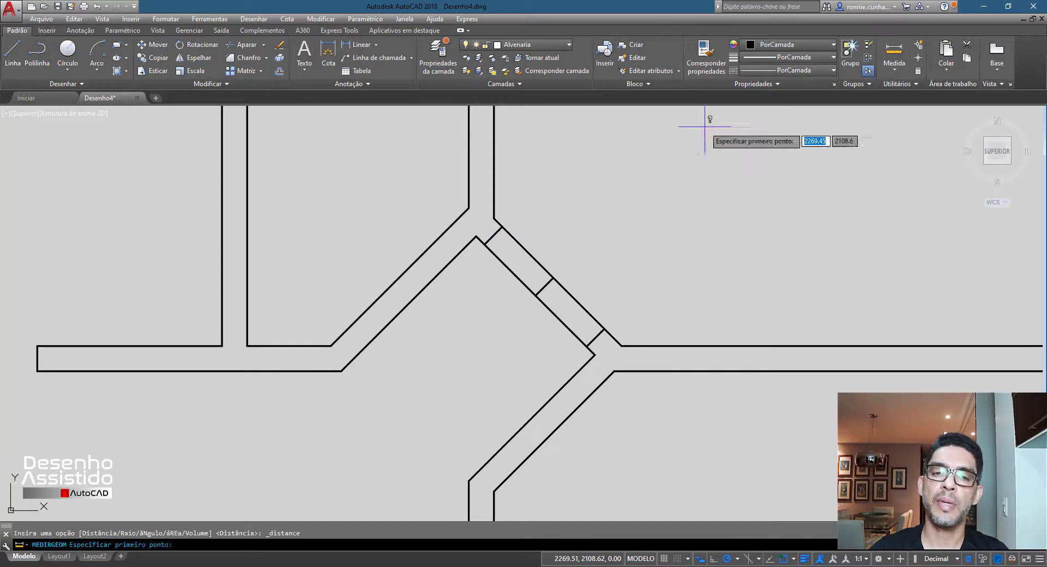
pyautogui.click(477, 237)
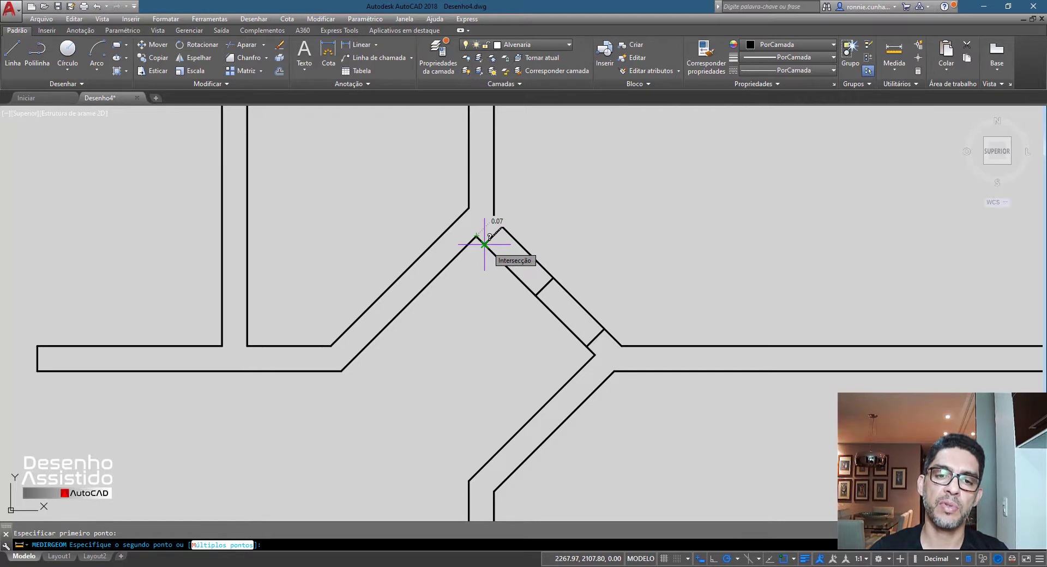
pyautogui.press('Escape')
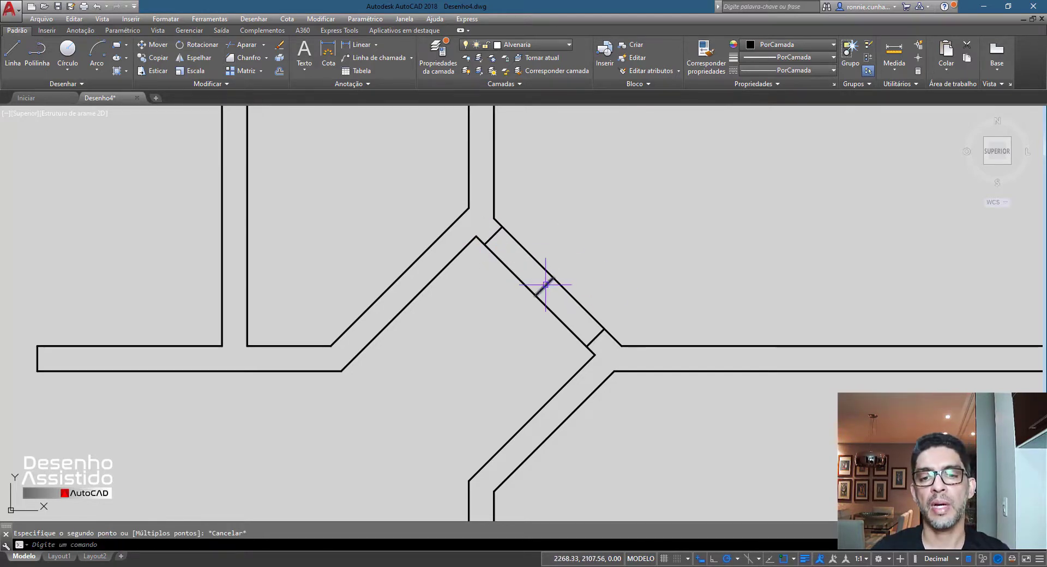
pyautogui.click(544, 283)
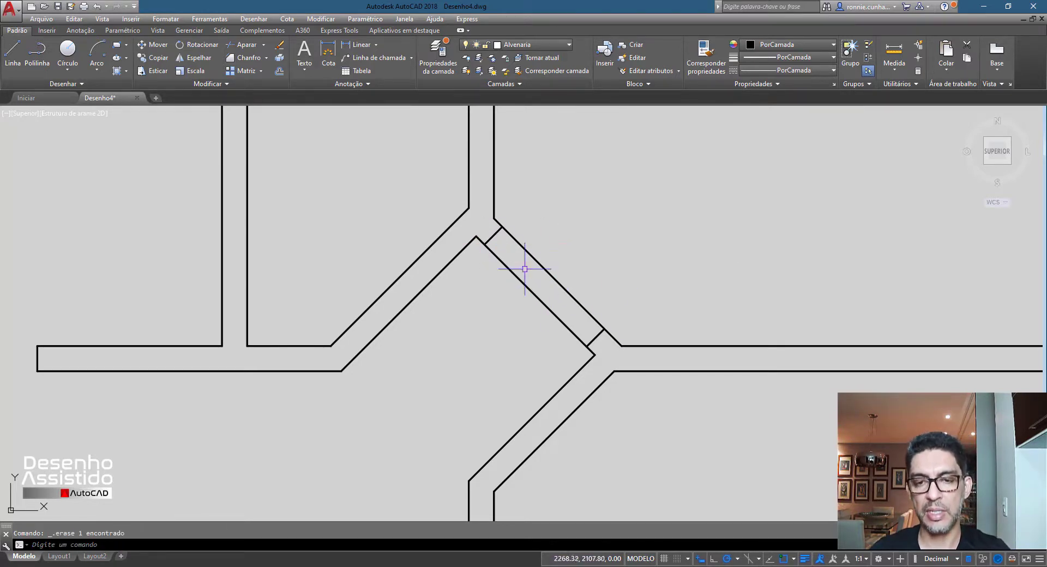
pyautogui.press('Delete')
# Trim both diagonal wall lines between the two jamb lines
pyautogui.click(244, 44)
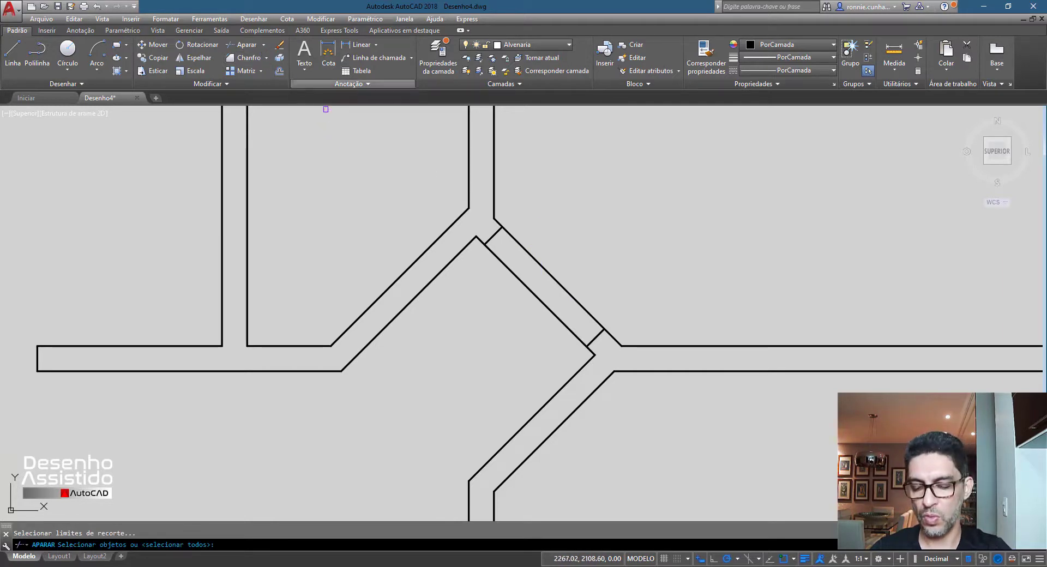
pyautogui.click(537, 298)
pyautogui.click(546, 270)
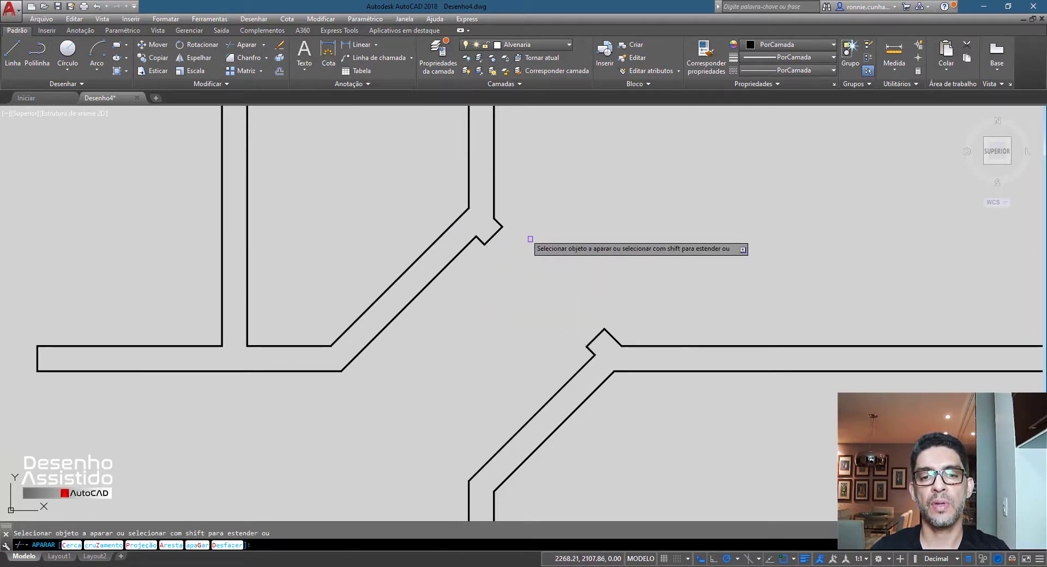
pyautogui.press('Return')
pyautogui.scroll(-3, 510, 294)
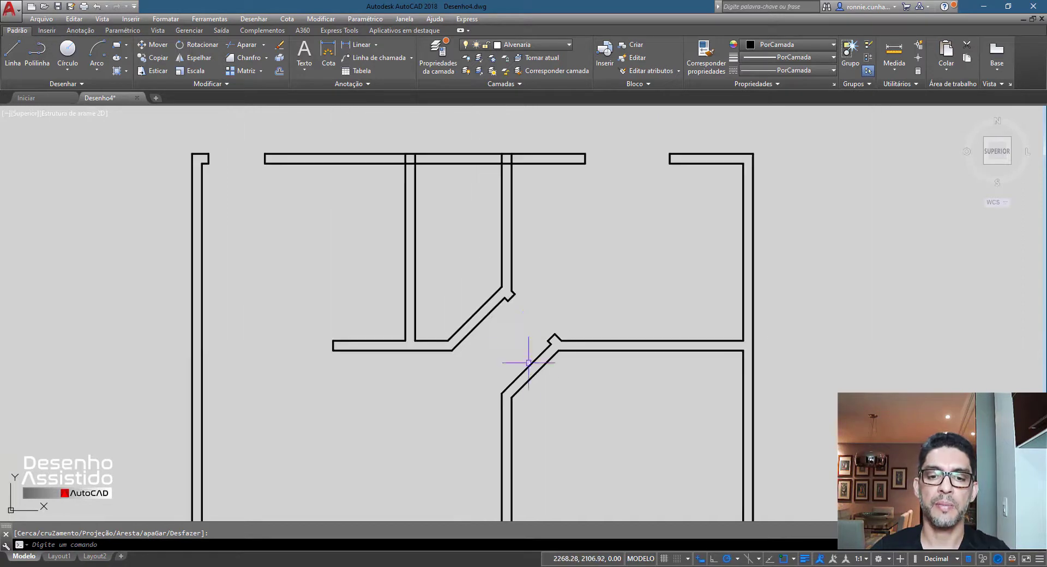
pyautogui.scroll(3, 524, 343)
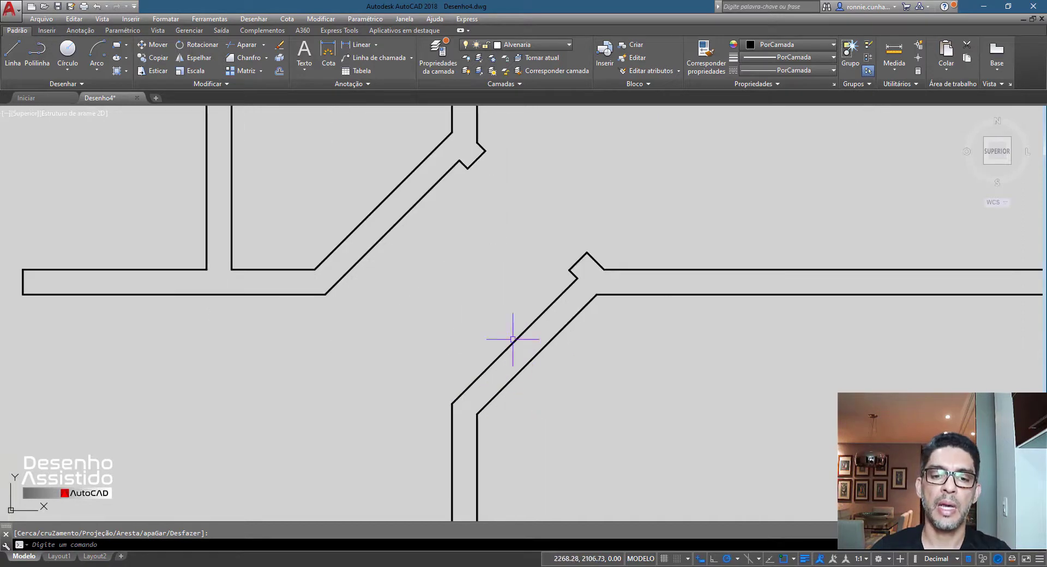
# Draw a perpendicular cross line from the lower diagonal wall's midpoint to the far wall line
pyautogui.click(13, 52)
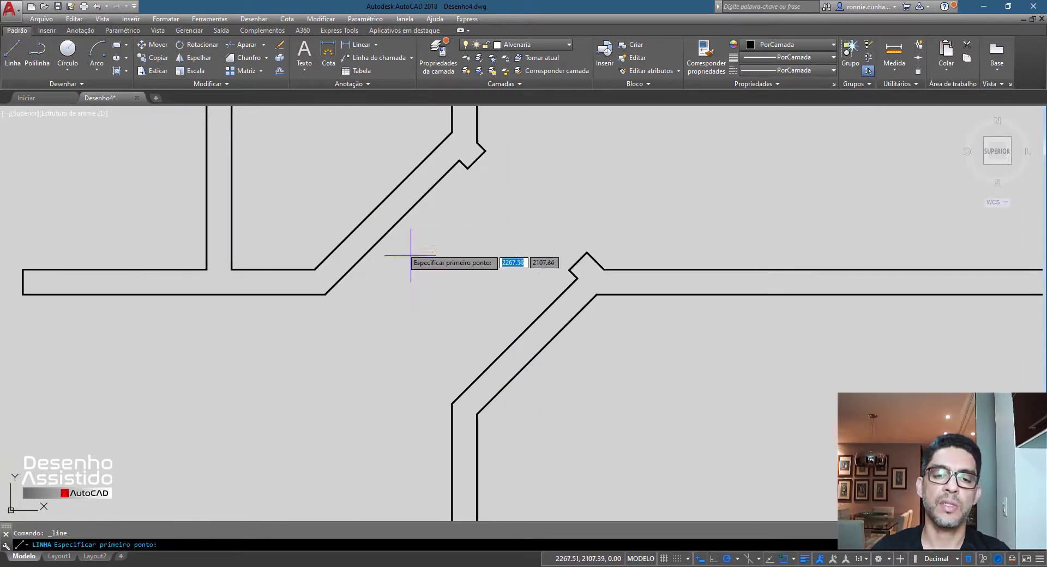
pyautogui.click(537, 354)
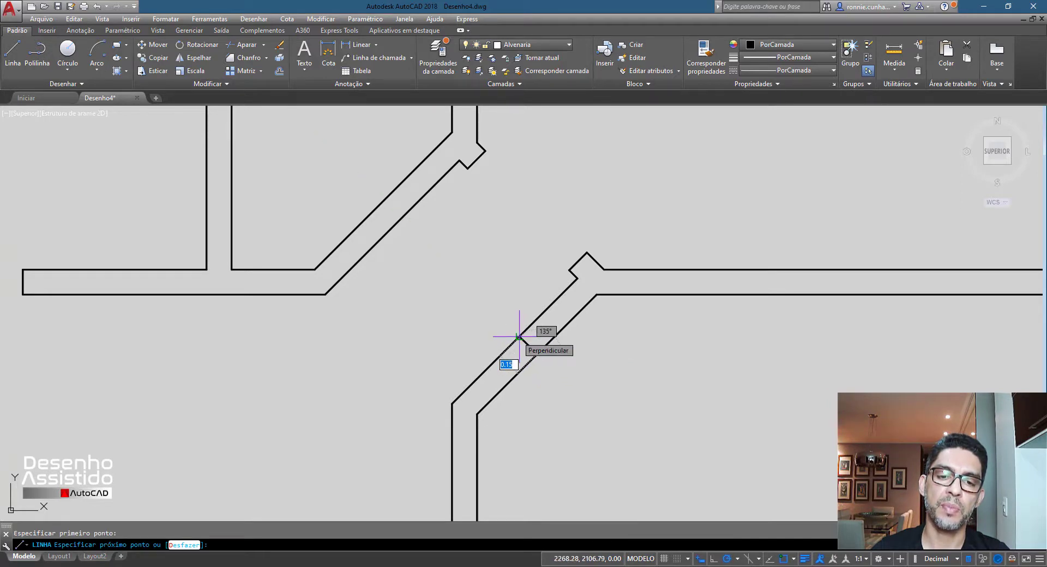
pyautogui.click(519, 337)
pyautogui.press('Return')
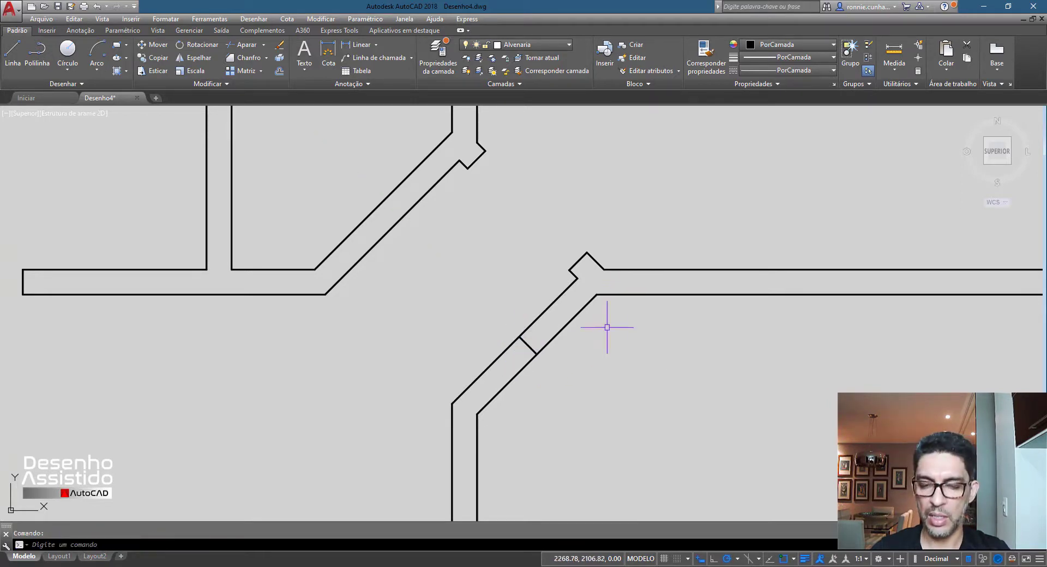
# Offset the cross line 0.43 to both sides
pyautogui.click(283, 75)
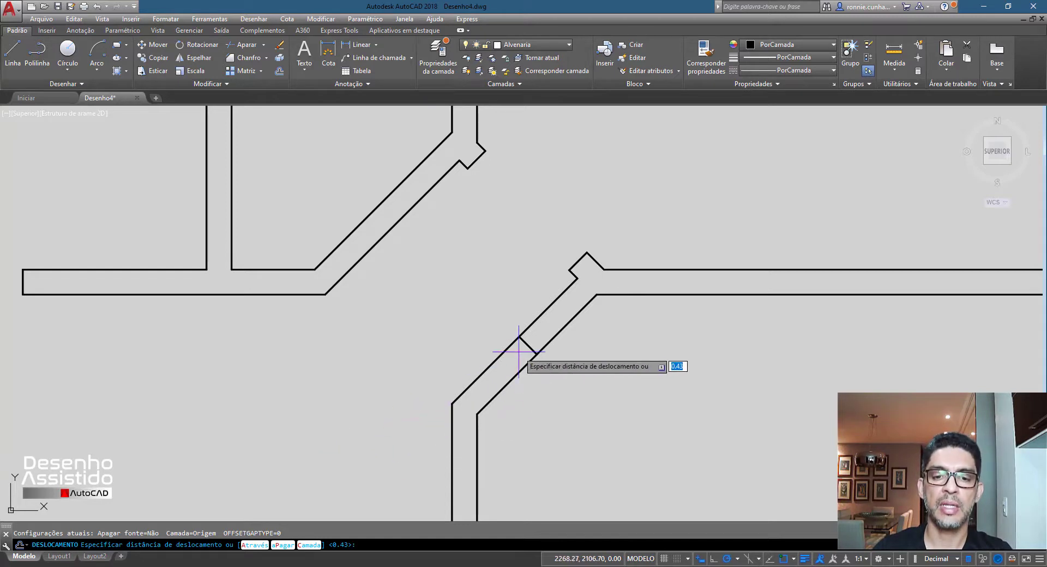
pyautogui.press('Escape')
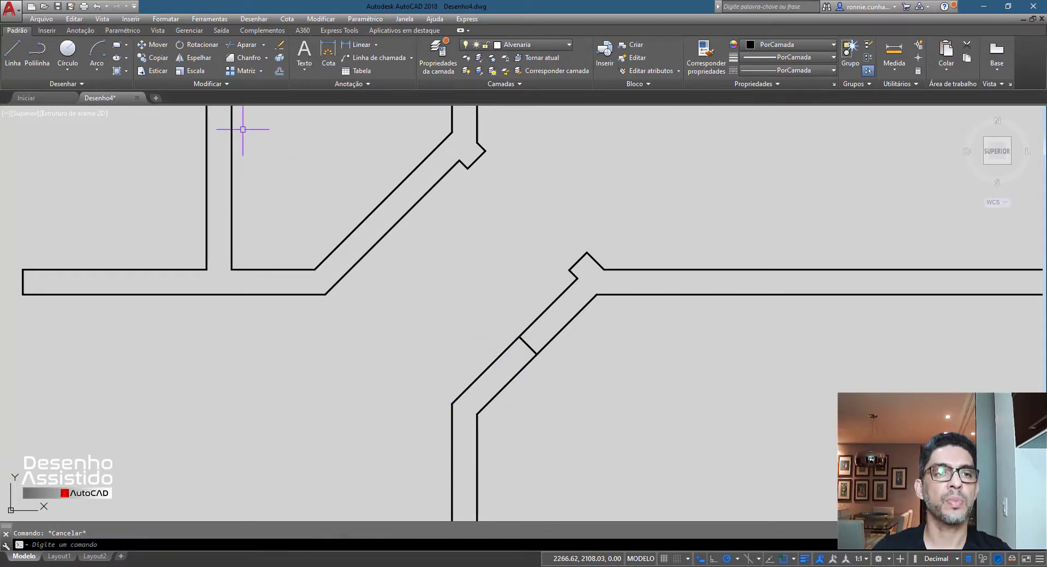
pyautogui.click(280, 71)
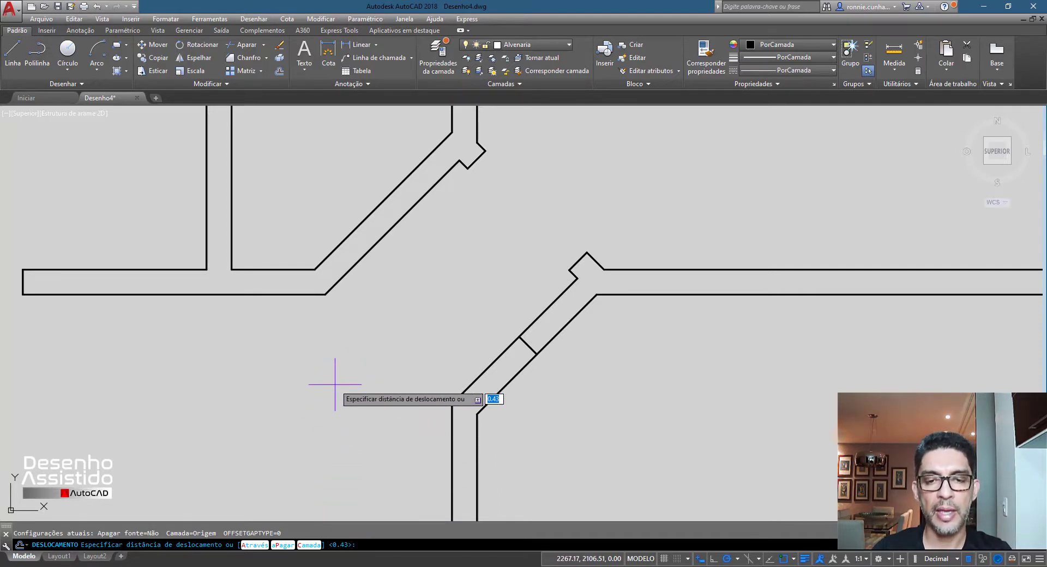
pyautogui.press('Return')
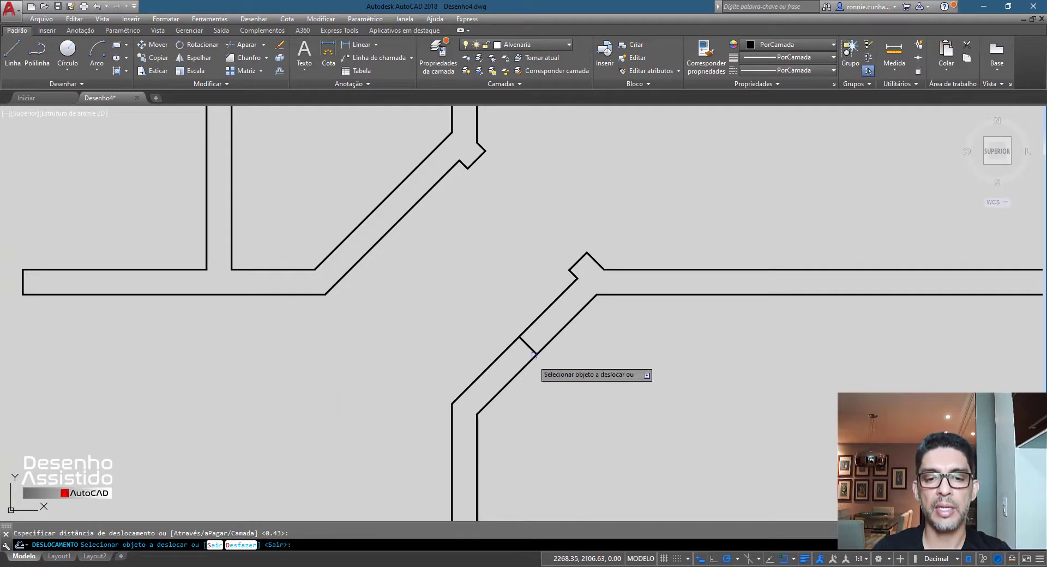
pyautogui.click(528, 345)
pyautogui.click(585, 284)
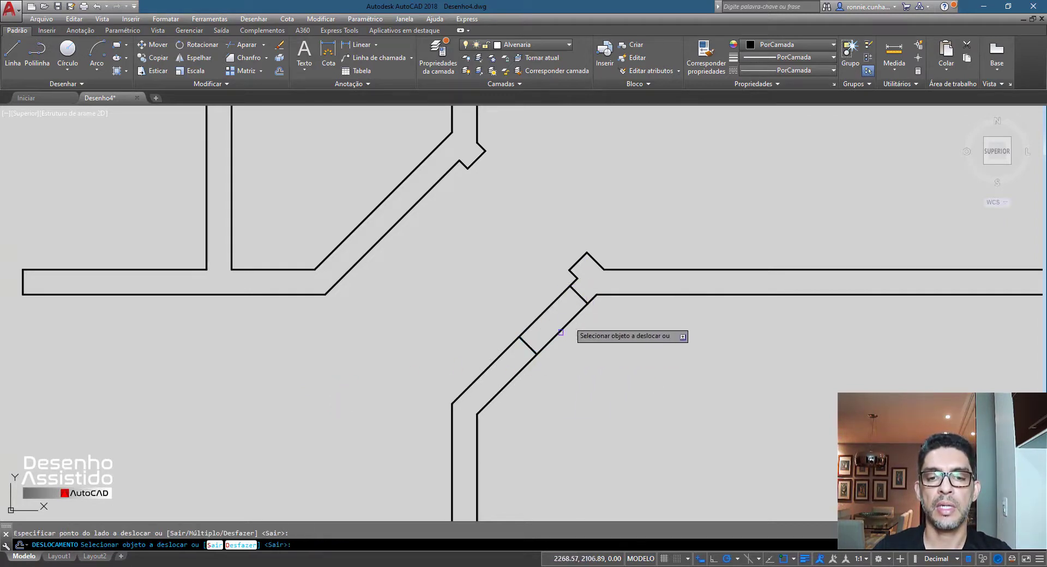
pyautogui.click(528, 346)
pyautogui.click(490, 375)
pyautogui.press('Return')
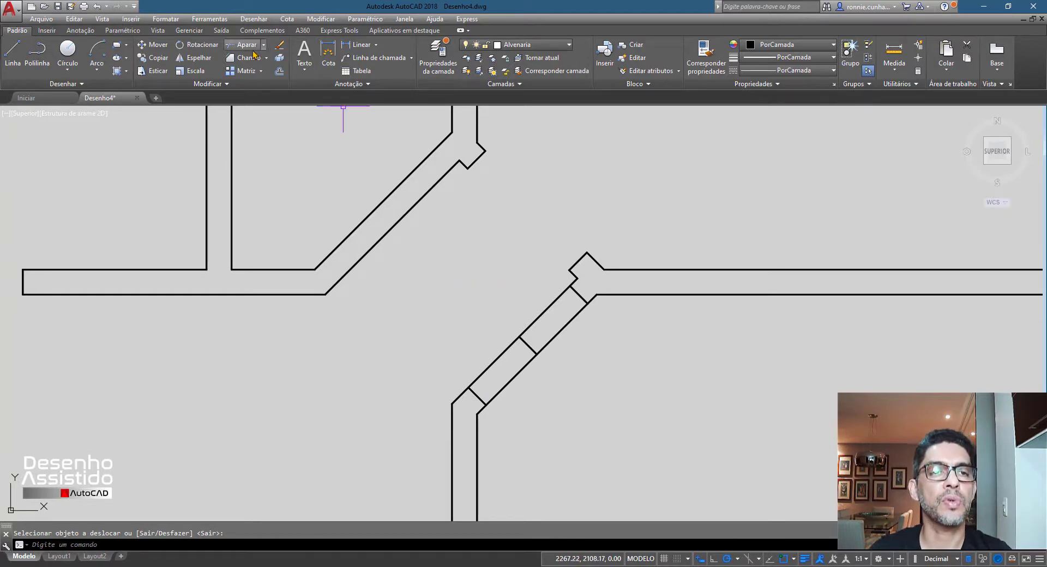
# Erase the middle cross line and trim the wall between the two jambs
pyautogui.click(533, 350)
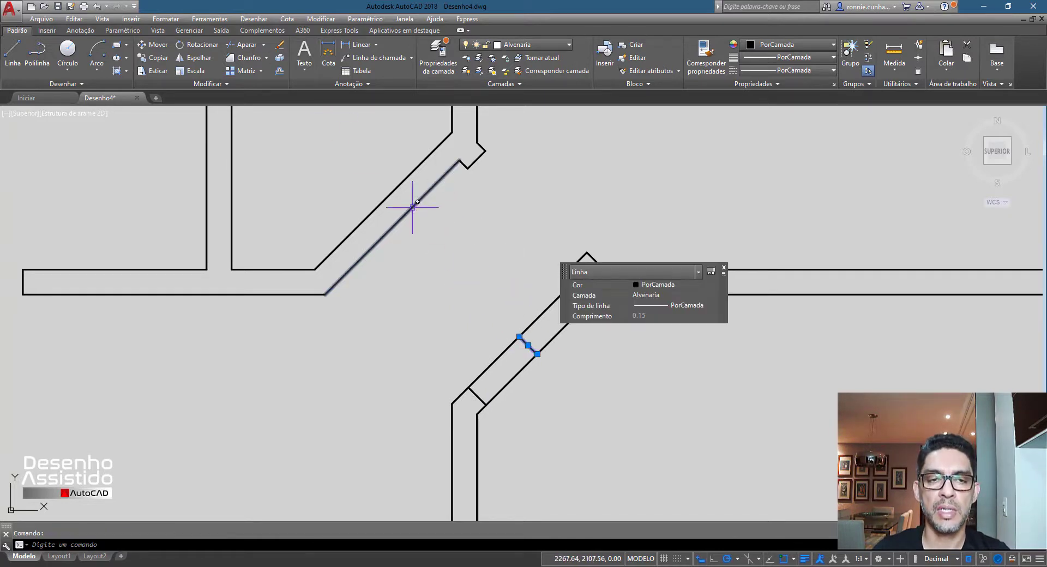
pyautogui.click(279, 45)
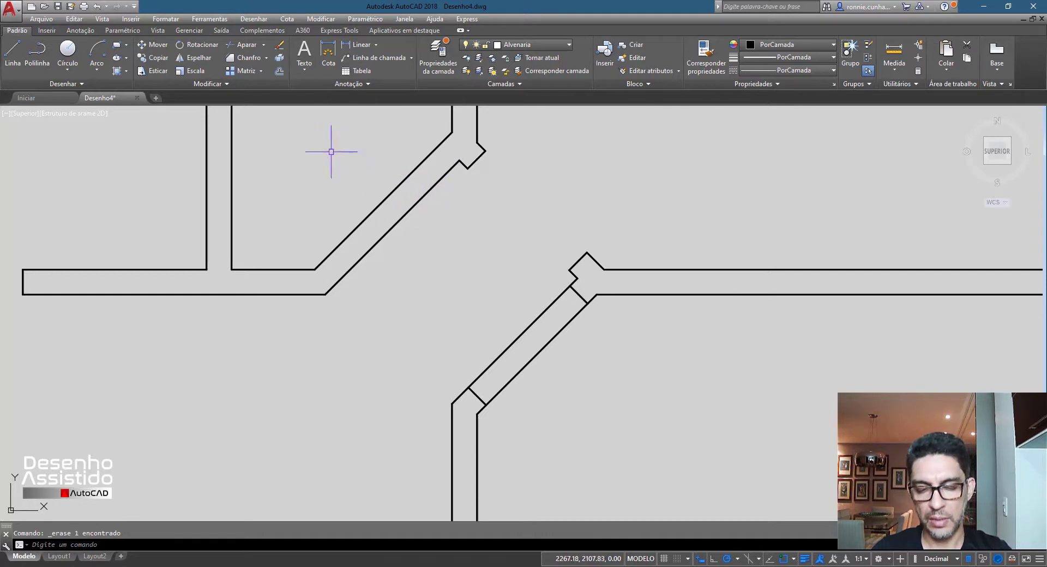
pyautogui.click(248, 49)
pyautogui.press('Return')
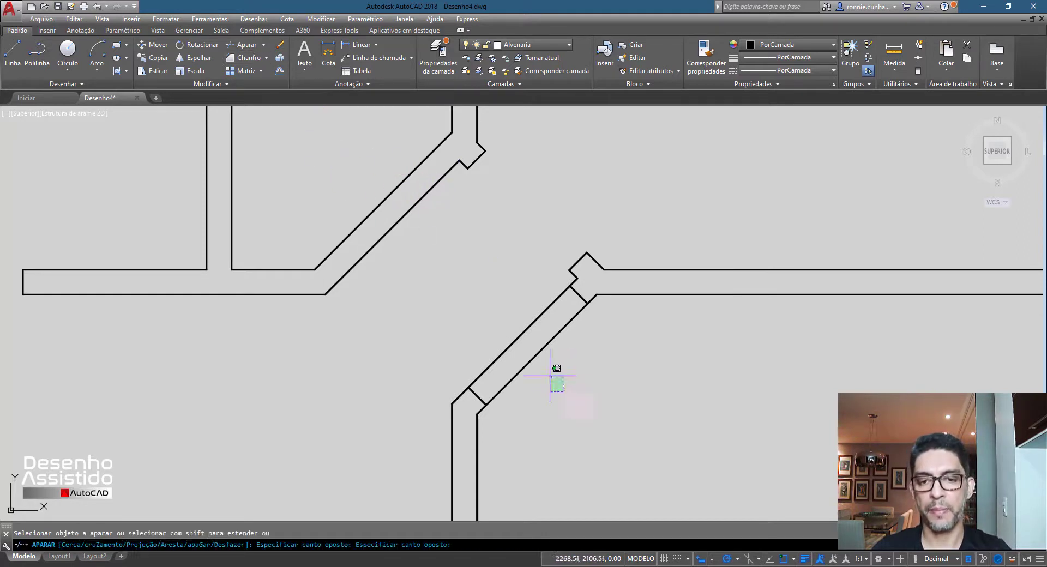
pyautogui.moveTo(556, 367); pyautogui.dragTo(500, 326)
pyautogui.press('Return')
pyautogui.scroll(-2, 513, 378)
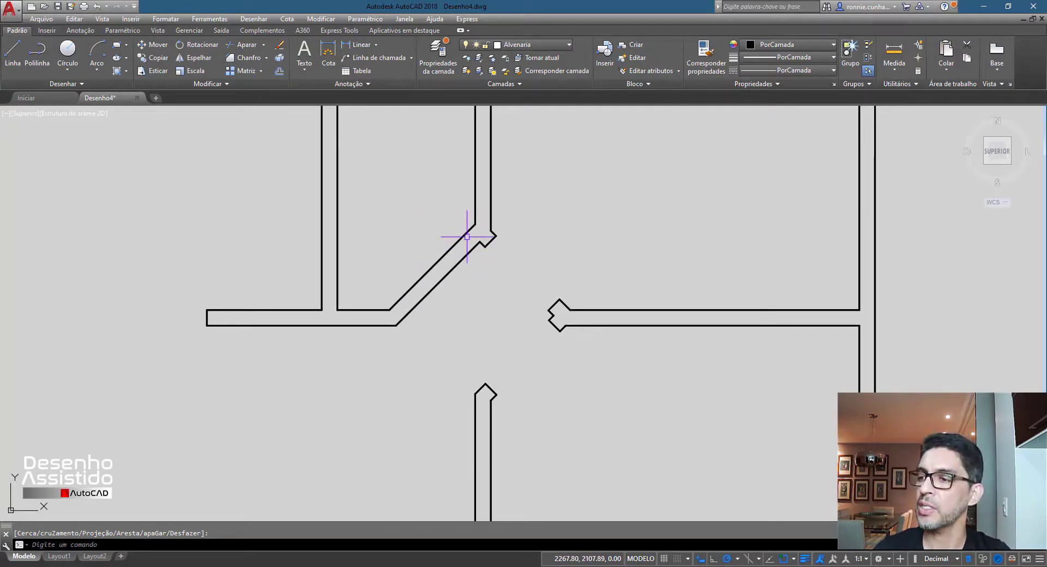
# Draw a line across the upper diagonal wall at its end
pyautogui.click(12, 51)
pyautogui.scroll(3, 422, 237)
pyautogui.scroll(2, 473, 218)
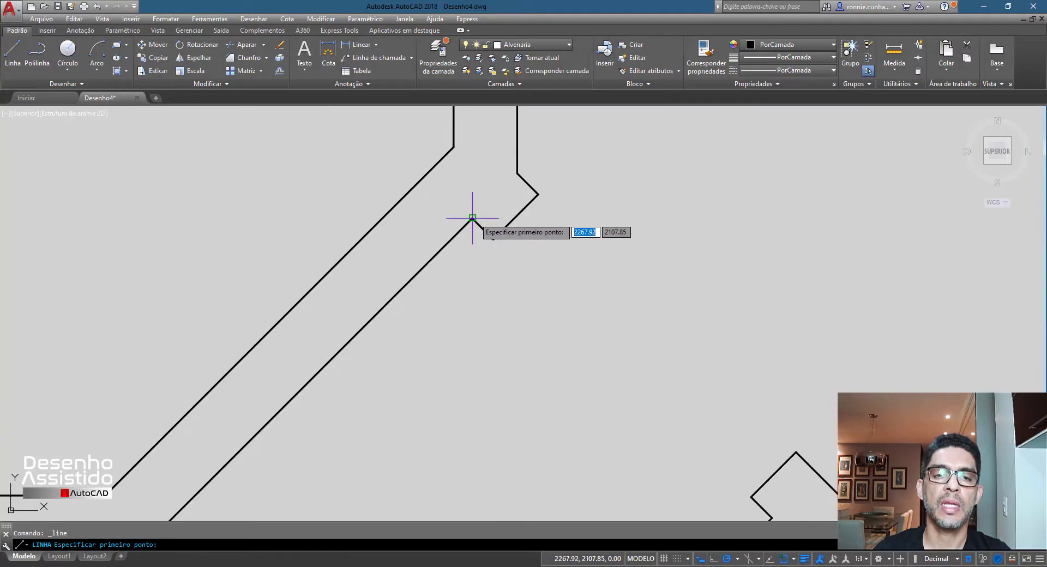
pyautogui.click(472, 218)
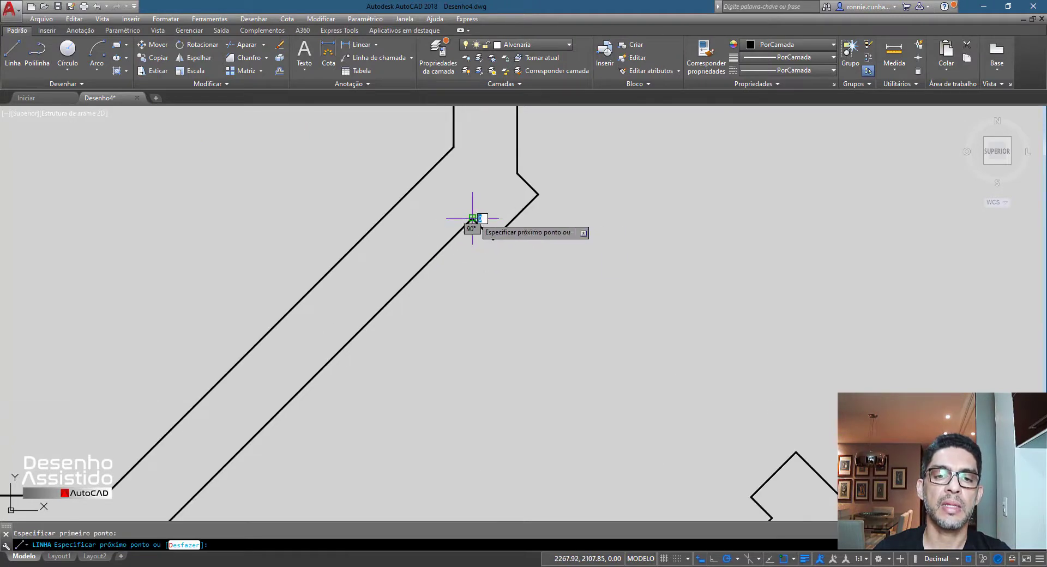
pyautogui.click(428, 173)
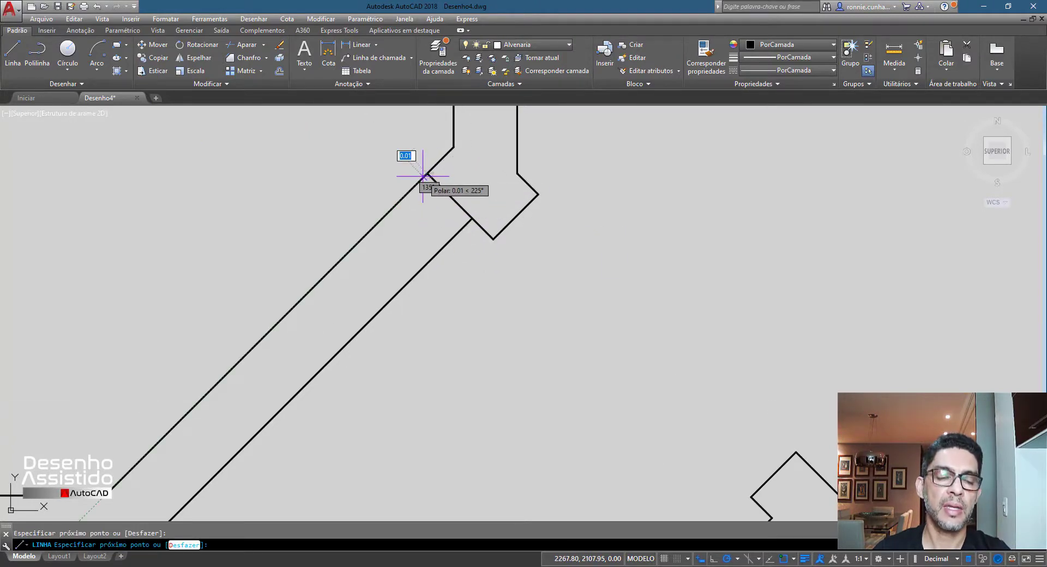
pyautogui.press('Escape')
pyautogui.scroll(-2, 516, 237)
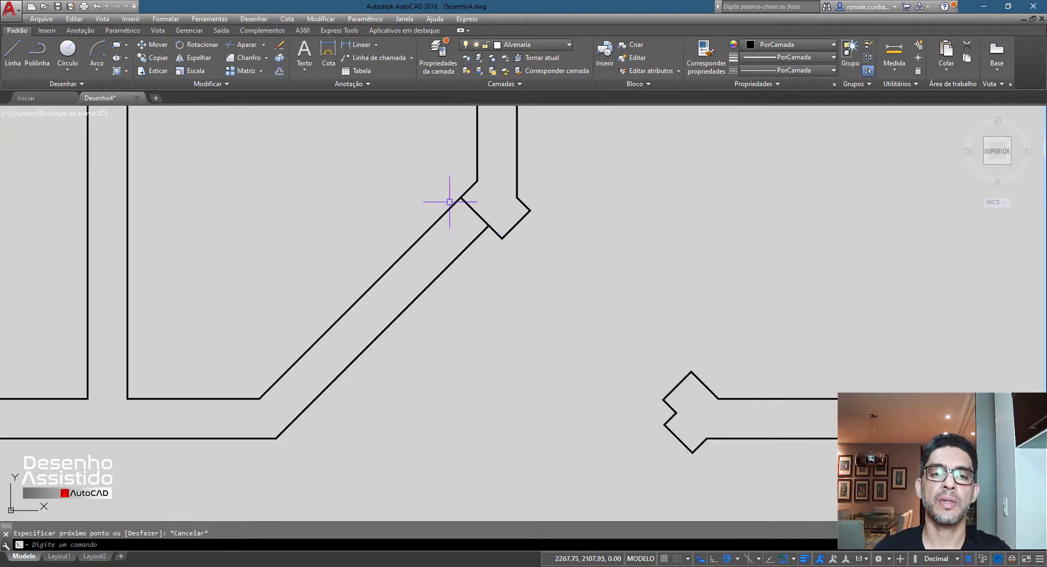
# Offset the wall-end line 0.66 down the diagonal wall, discarding a mistaken 0.07 copy
pyautogui.click(282, 73)
pyautogui.write('7')
pyautogui.press('Return')
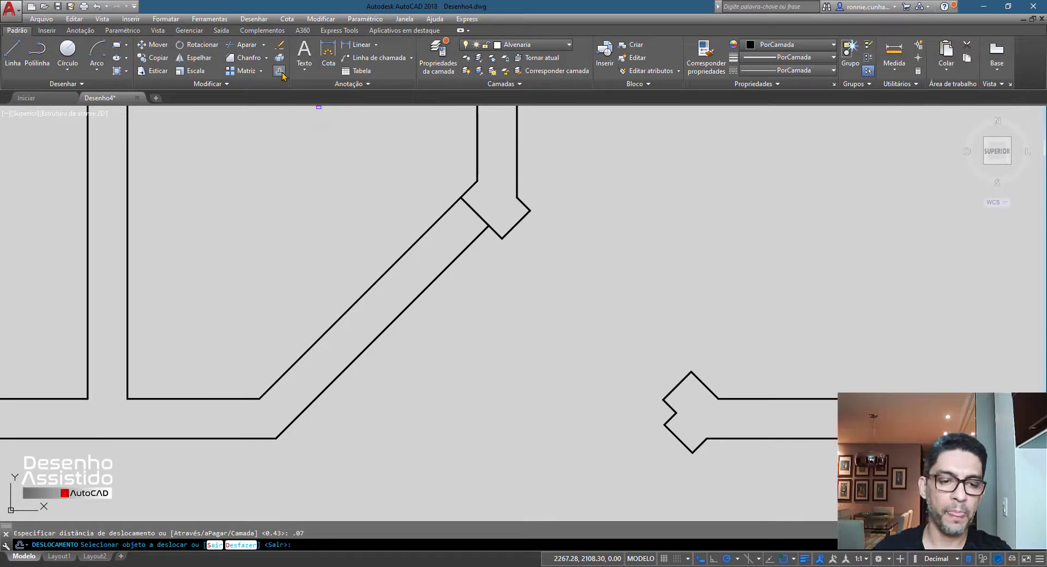
pyautogui.click(480, 219)
pyautogui.press('Escape')
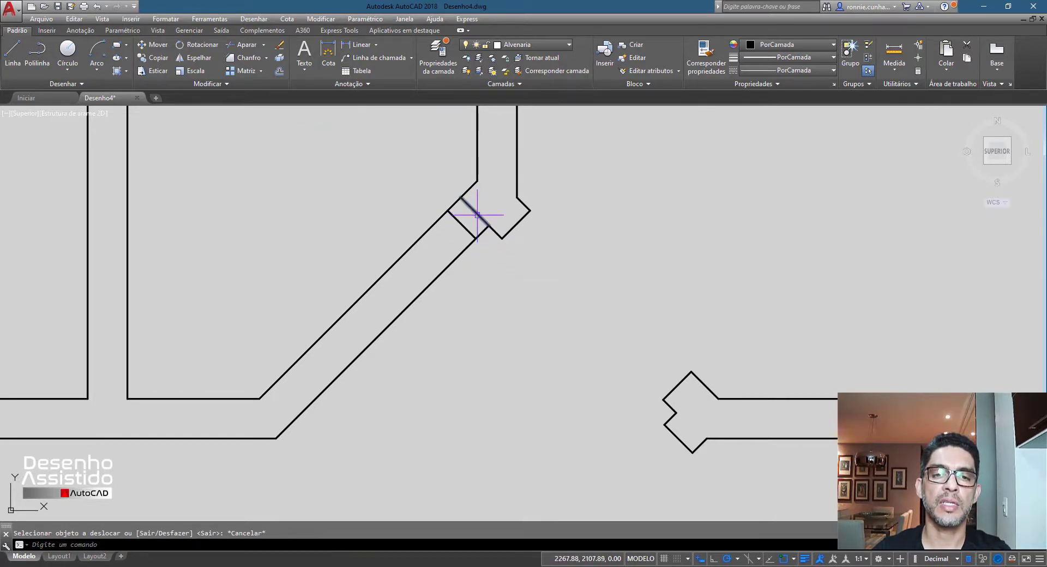
pyautogui.click(475, 212)
pyautogui.press('Delete')
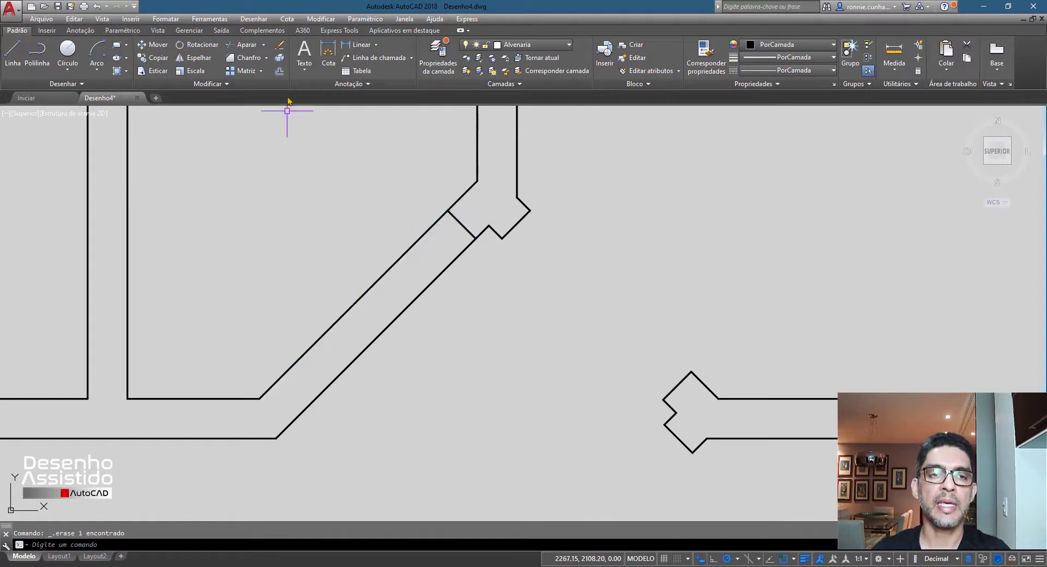
pyautogui.click(278, 70)
pyautogui.write('.66')
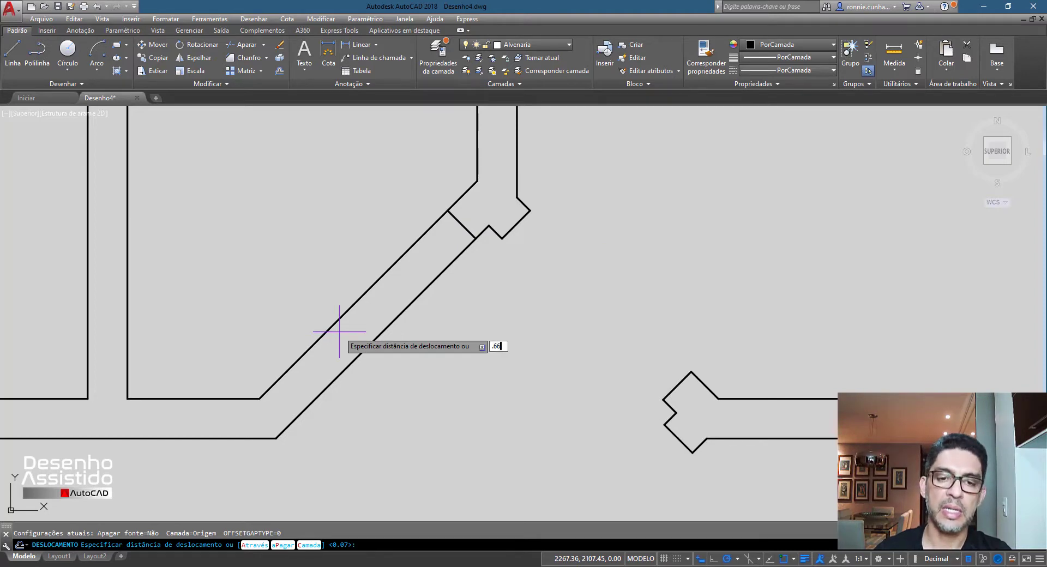
pyautogui.press('Return')
pyautogui.click(466, 229)
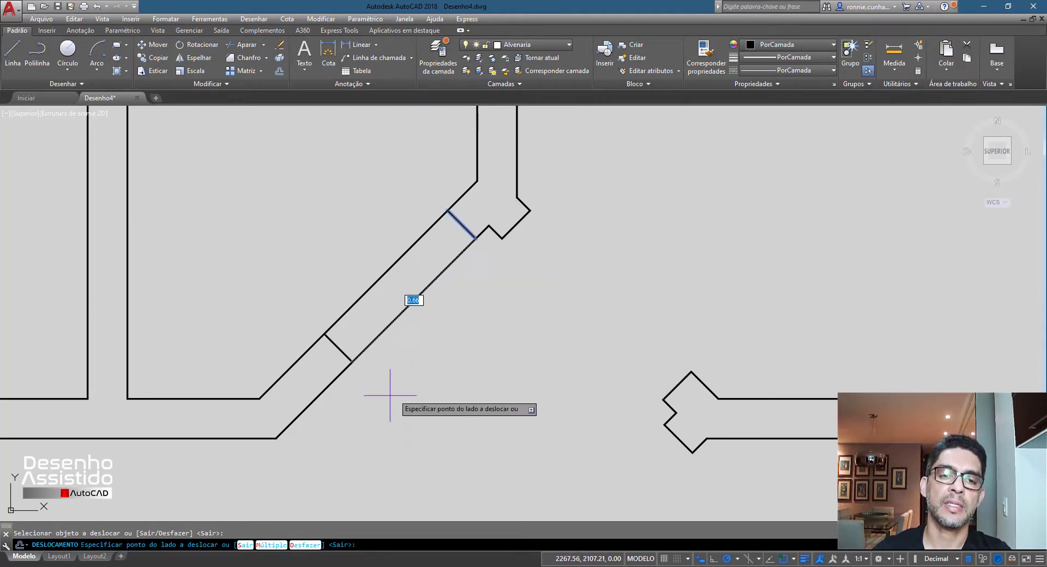
pyautogui.click(390, 396)
pyautogui.press('Return')
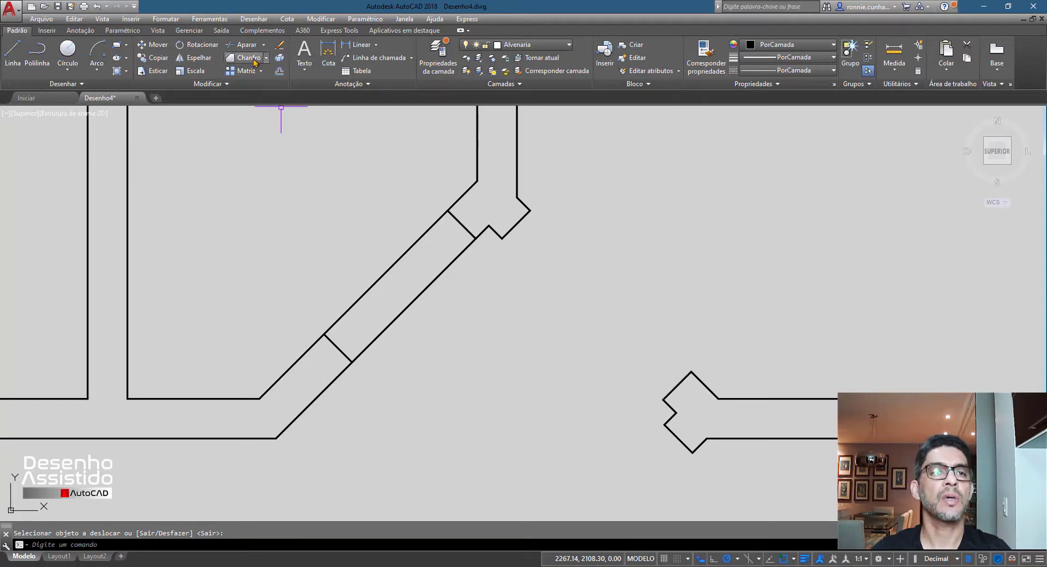
# Trim the diagonal wall lines between the two cuts with a crossing selection
pyautogui.click(246, 45)
pyautogui.press('Return')
pyautogui.click(459, 332)
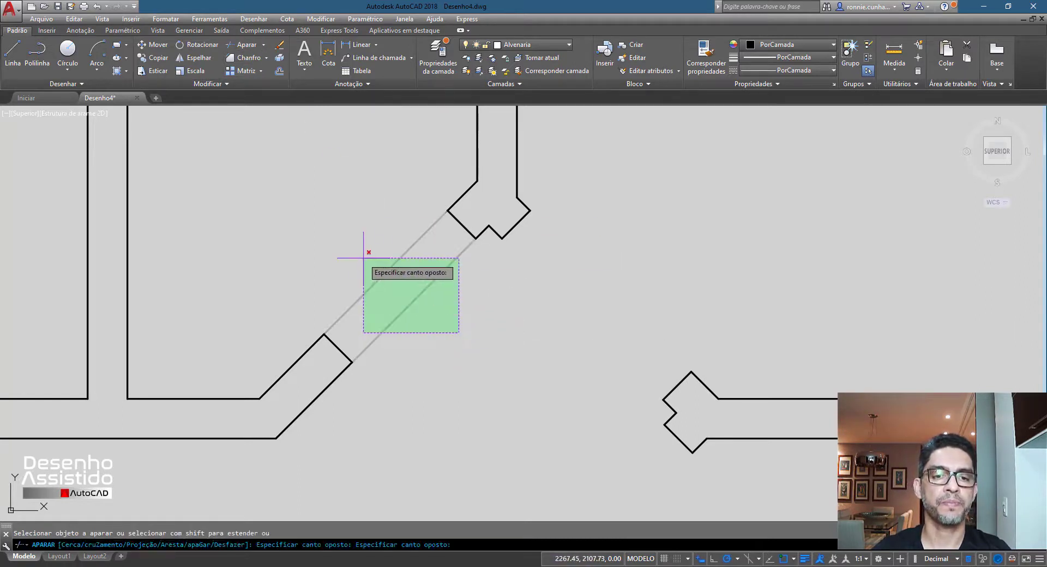
pyautogui.click(363, 258)
pyautogui.press('Return')
pyautogui.scroll(-4, 491, 338)
pyautogui.scroll(-4, 578, 349)
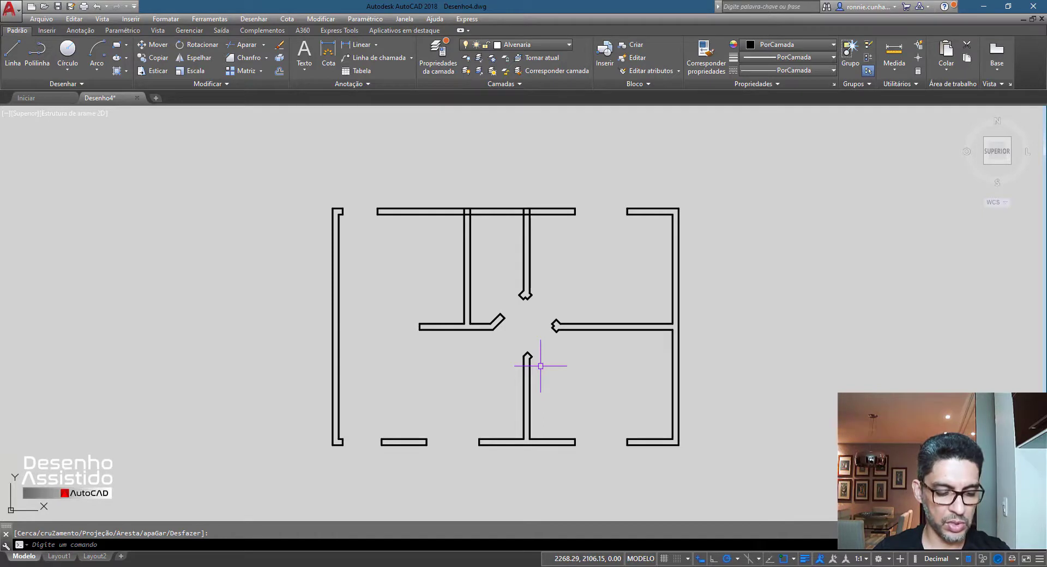
# Zoom a window (Z, J) framing the whole floor plan
pyautogui.press('Escape')
pyautogui.write('z')
pyautogui.press('Return')
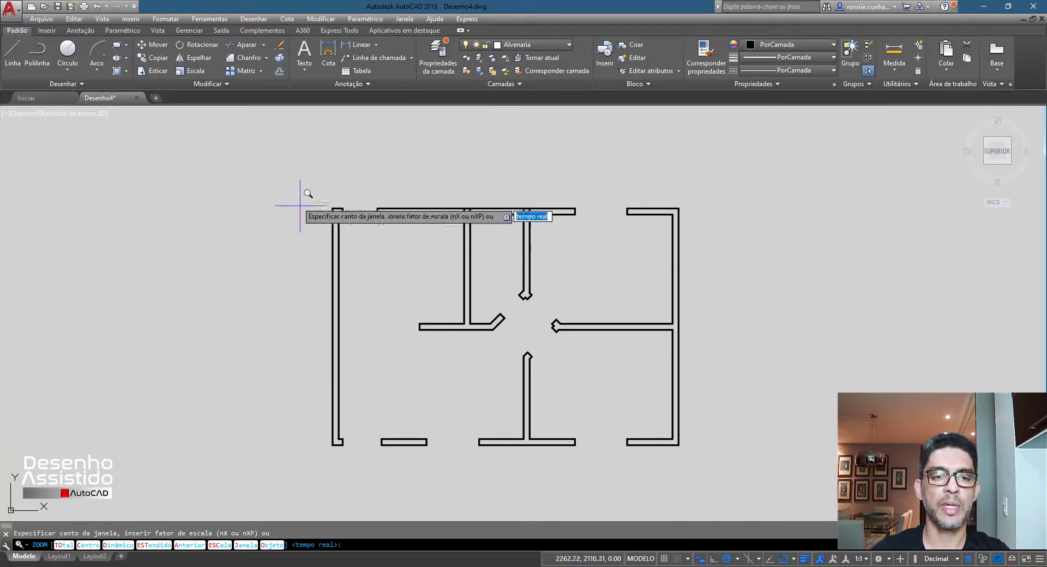
pyautogui.write('J')
pyautogui.press('Return')
pyautogui.click(301, 188)
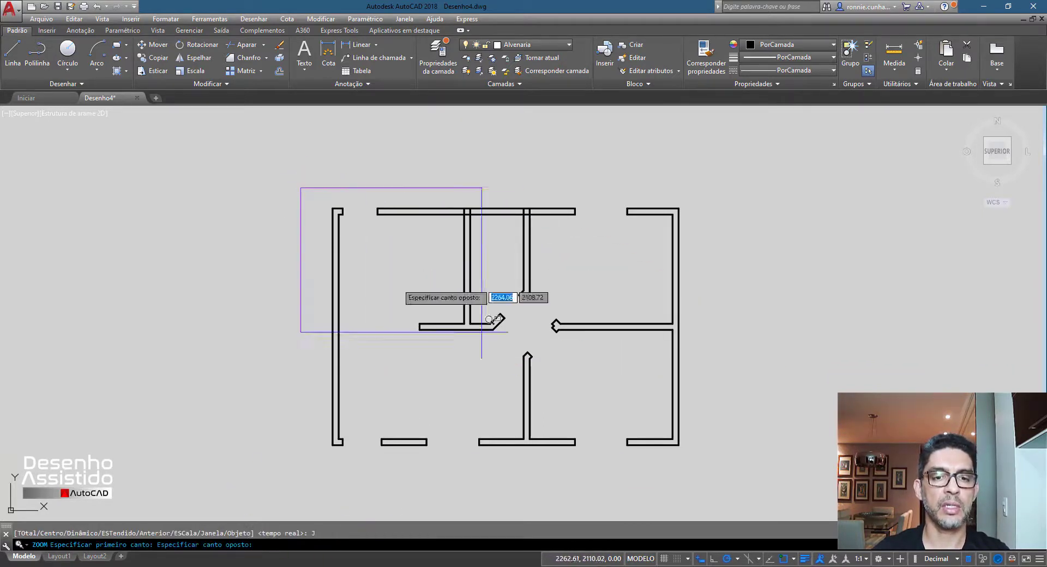
pyautogui.click(721, 465)
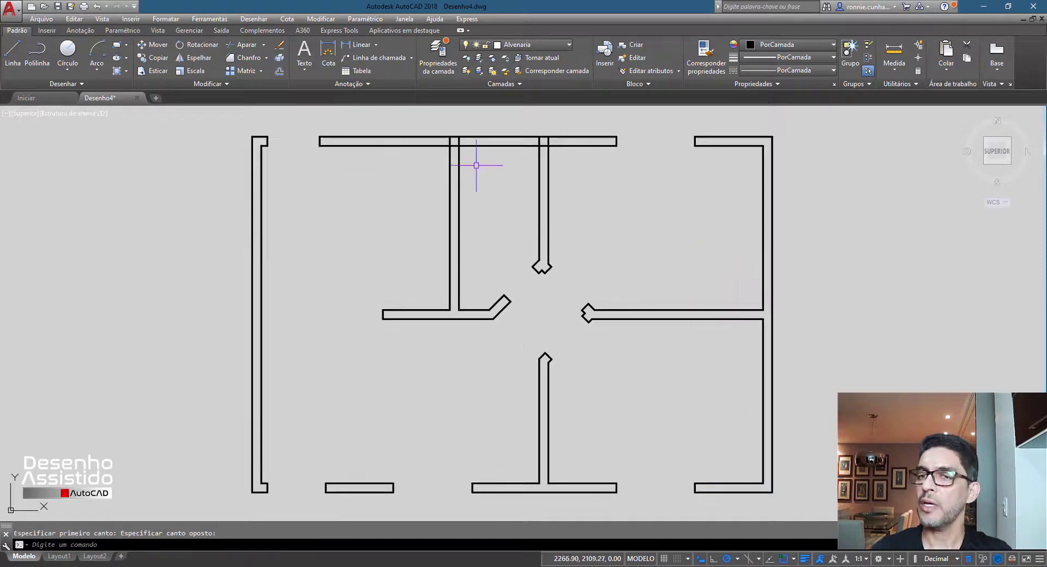